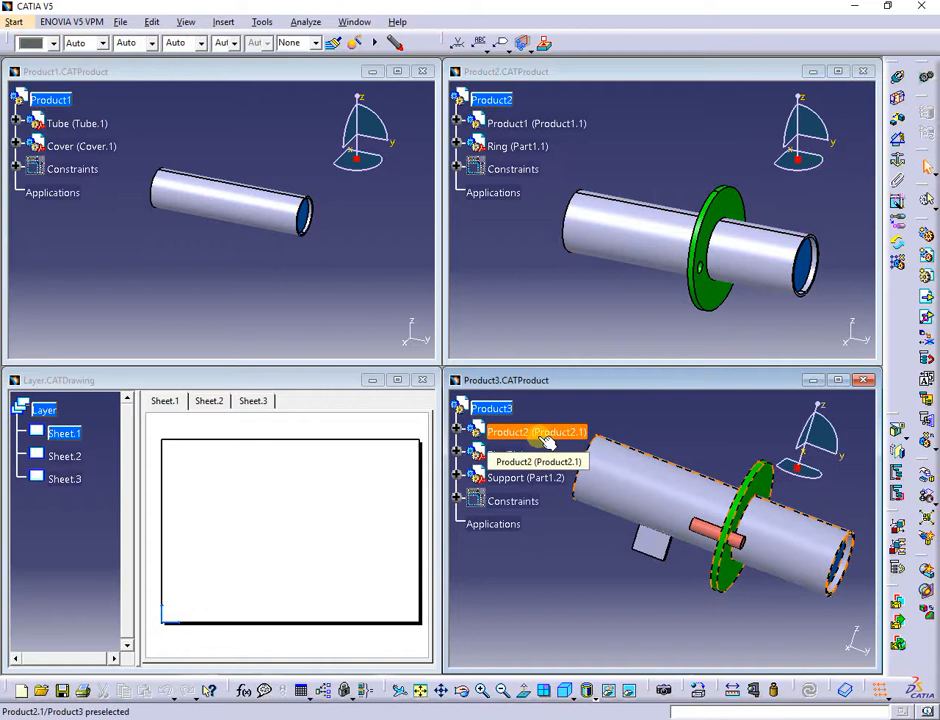
Switch to the Layer.CATDrawing window, maximize it and keep Sheet.1 active
click(538, 436)
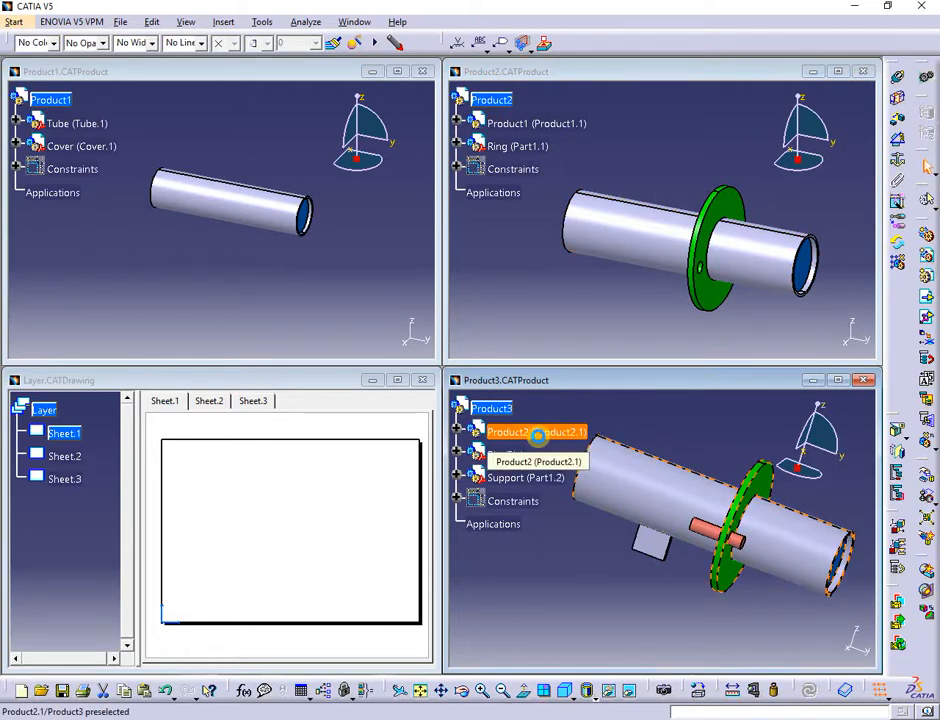
click(237, 480)
click(206, 432)
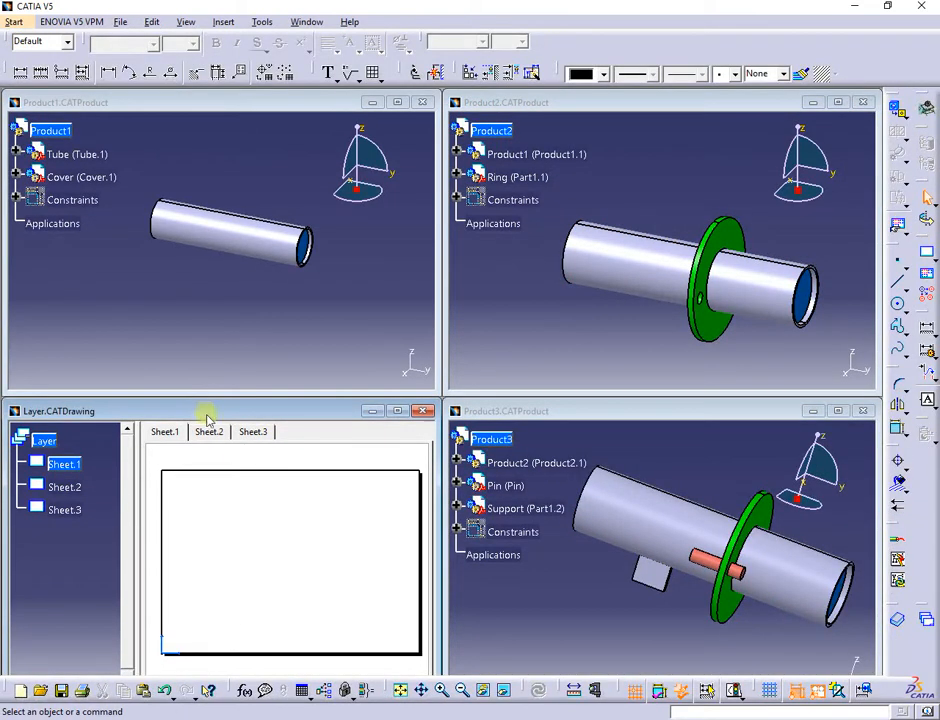
click(207, 432)
click(258, 436)
click(168, 433)
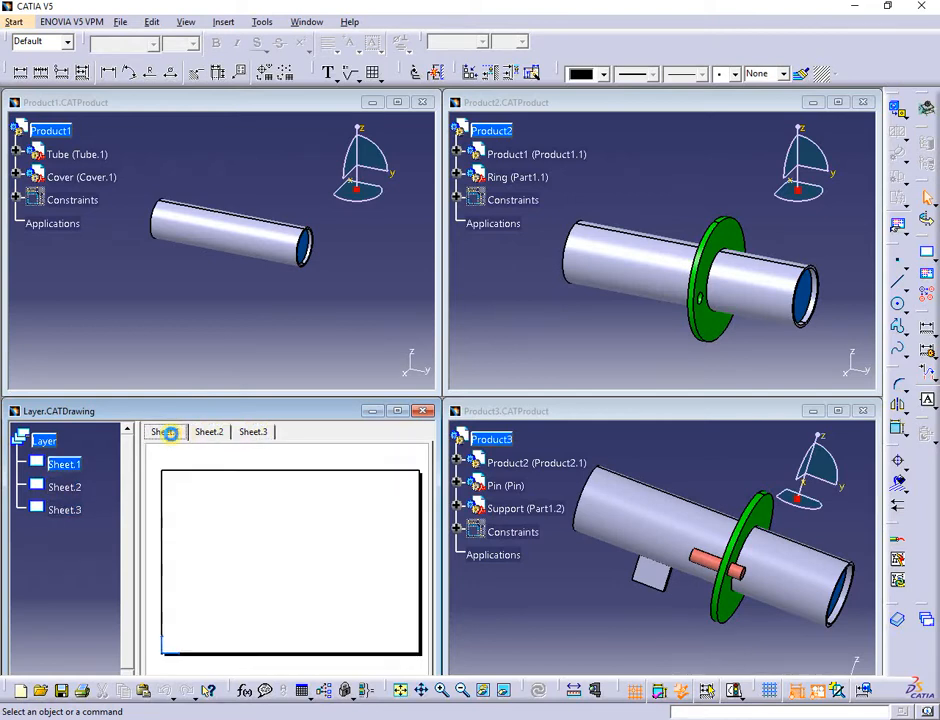
click(397, 411)
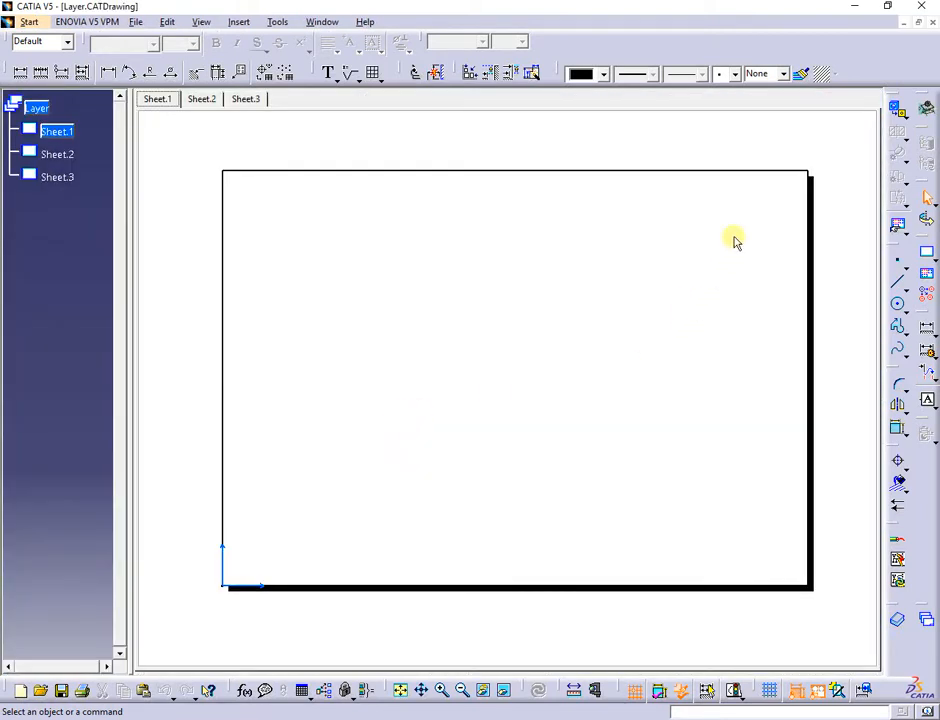
Add a new named layer, number 2, to the drawing and name it Dimension
click(784, 75)
click(786, 123)
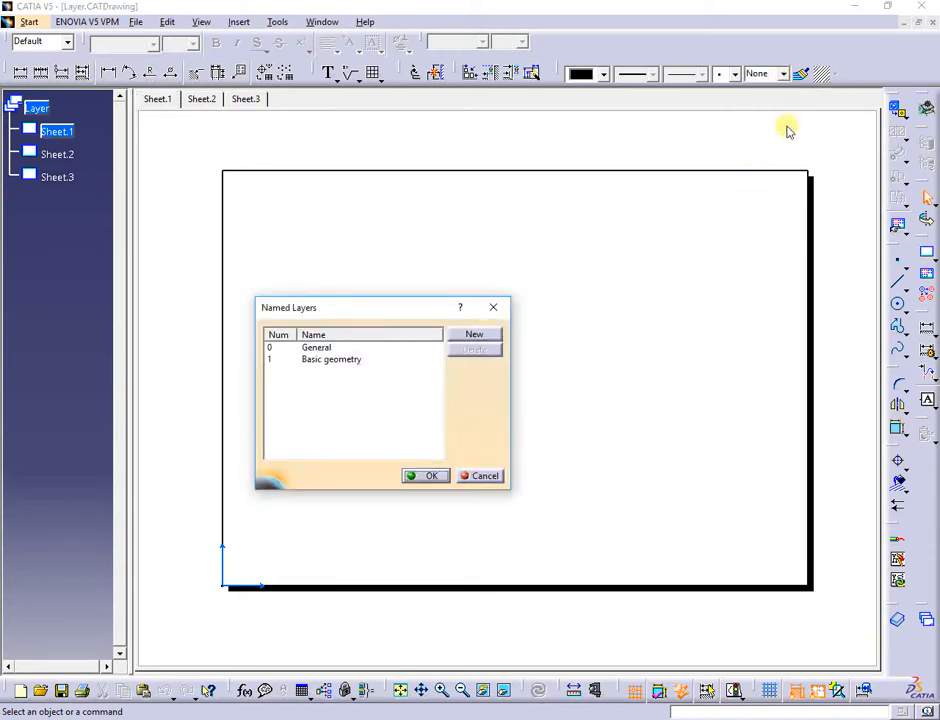
click(474, 334)
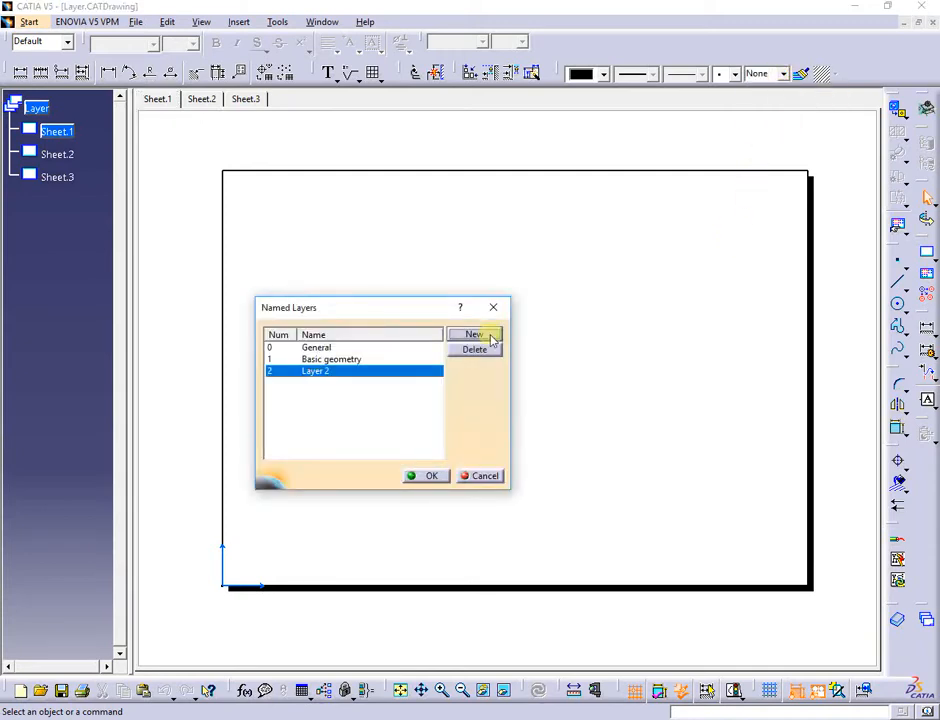
double_click(312, 370)
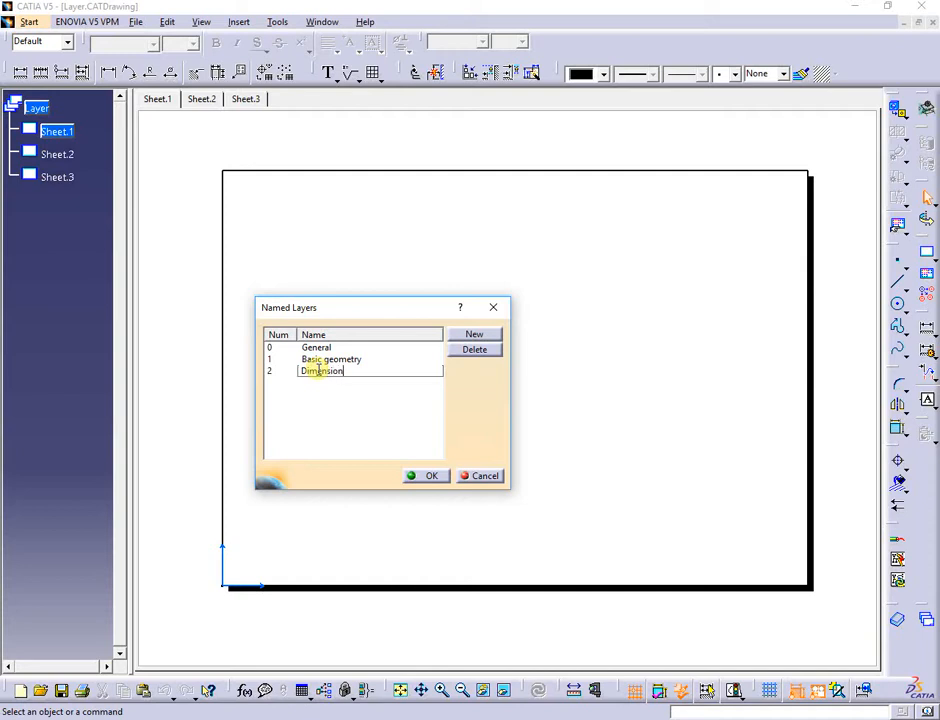
click(313, 401)
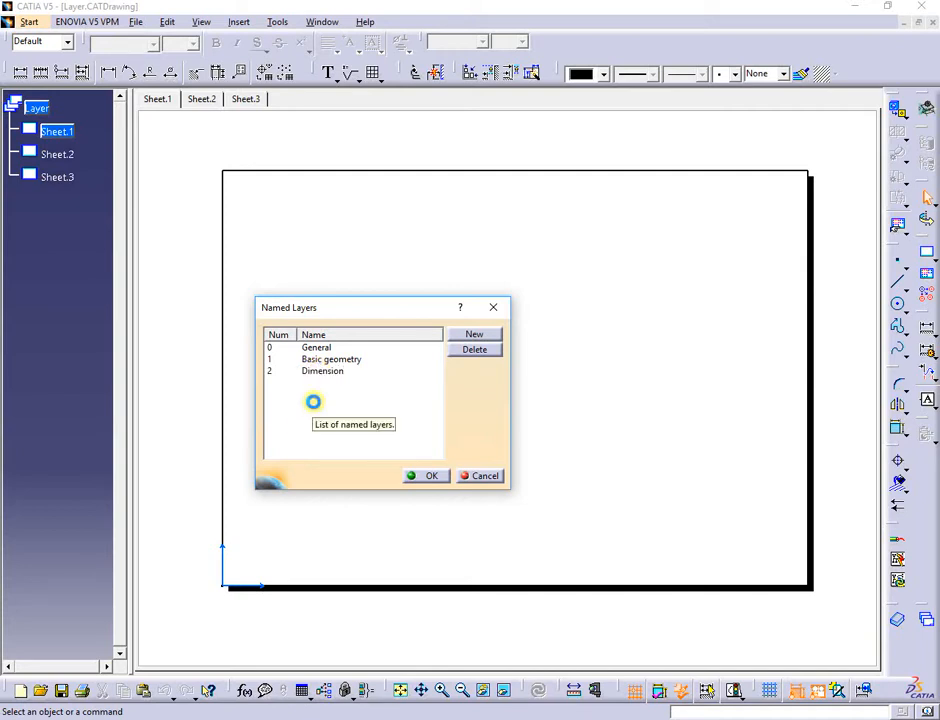
Add a new named layer, number 3, and name it Text
click(485, 332)
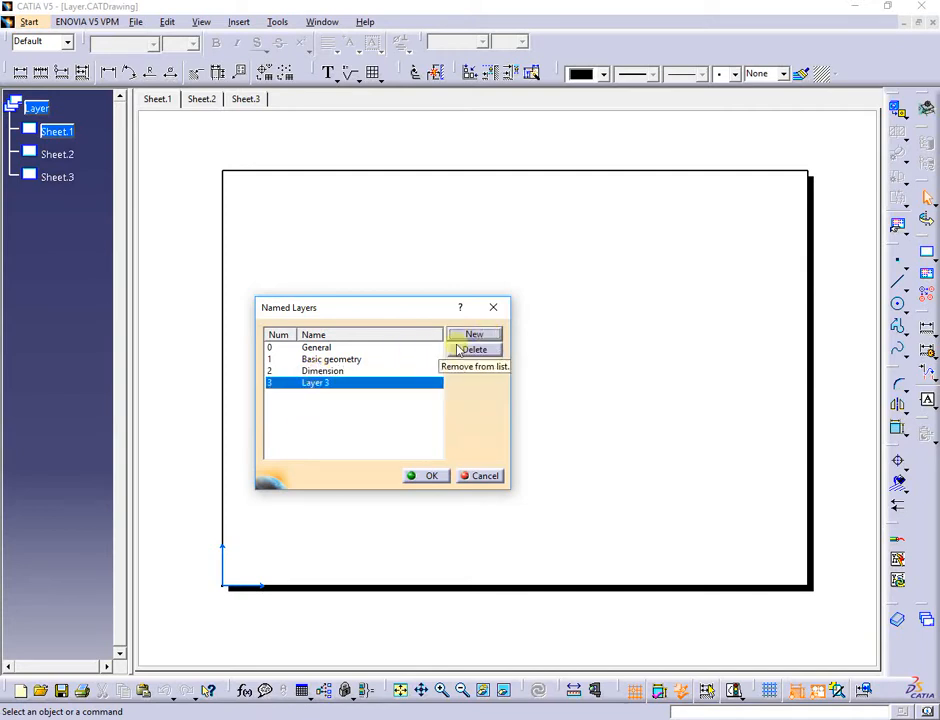
double_click(349, 386)
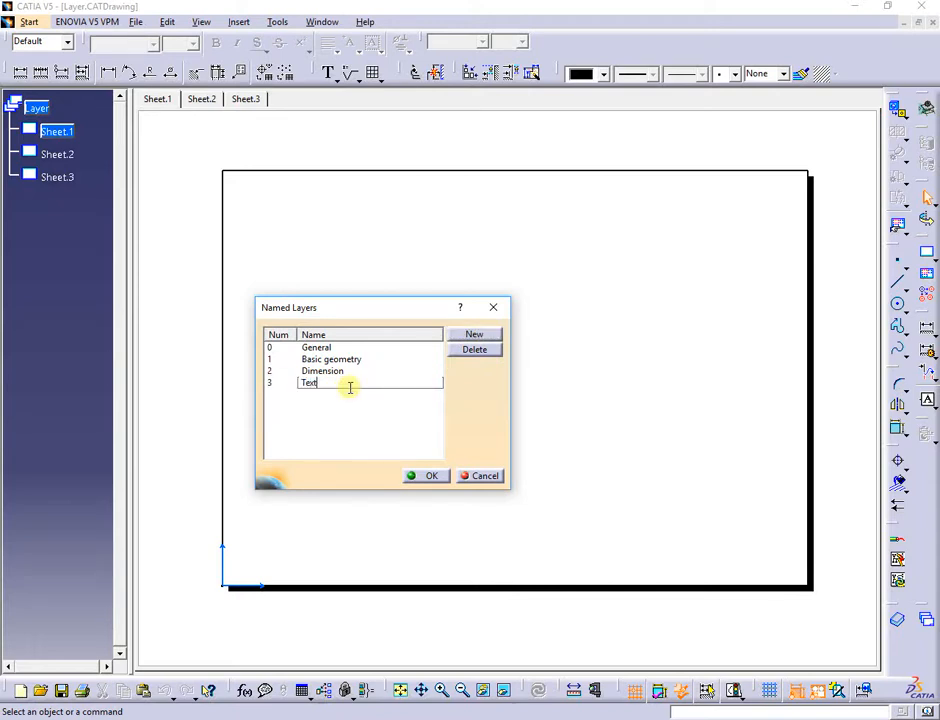
click(359, 412)
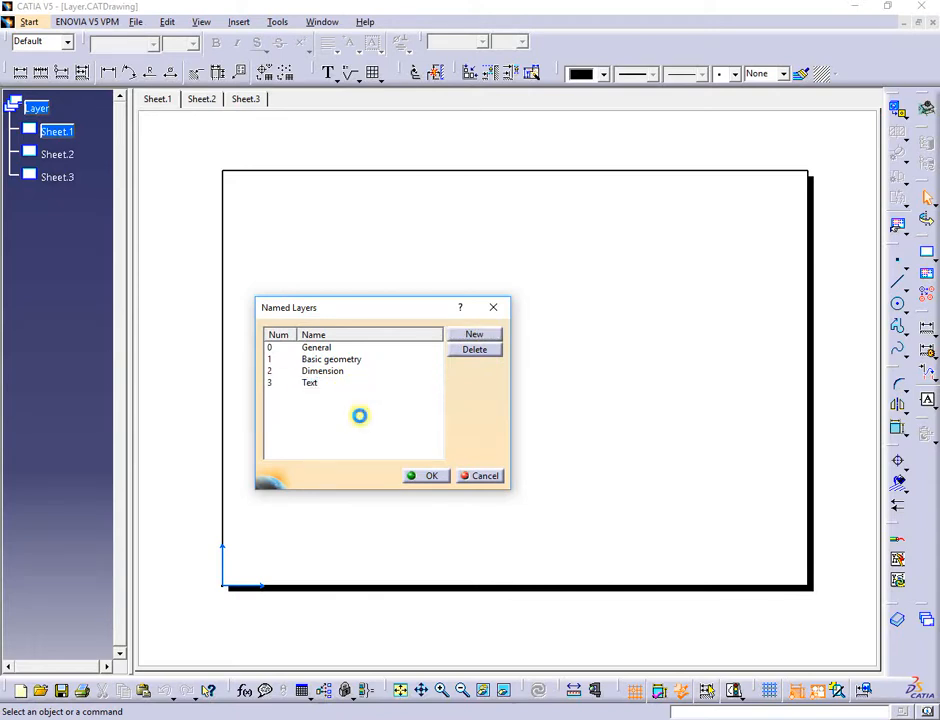
Add a new named layer, number 4, name it Welding and accept the layer list
click(470, 336)
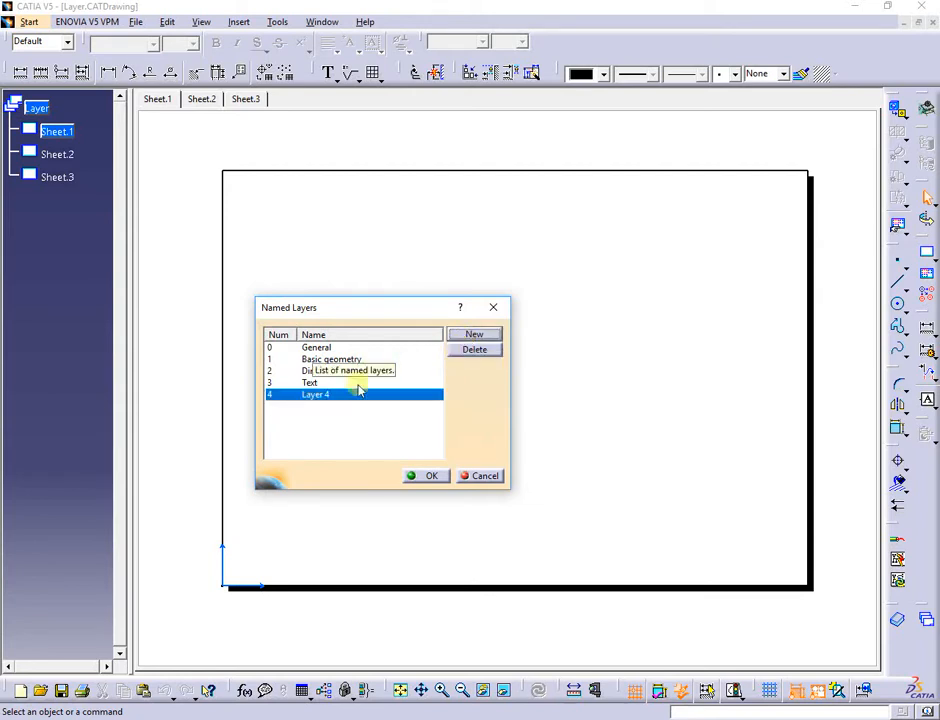
double_click(312, 396)
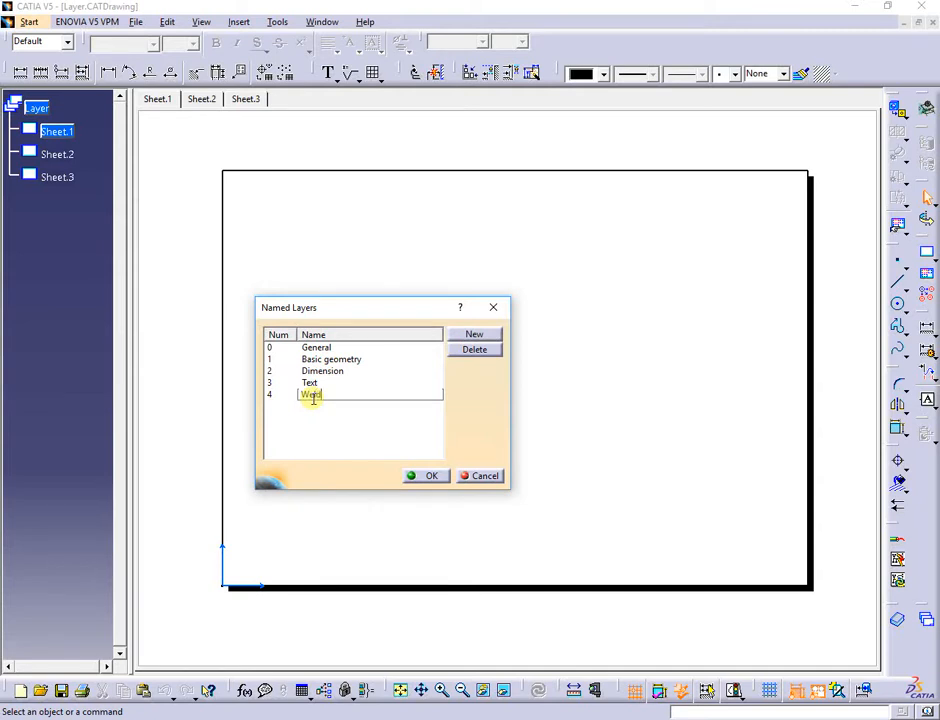
text(Welding)
click(336, 420)
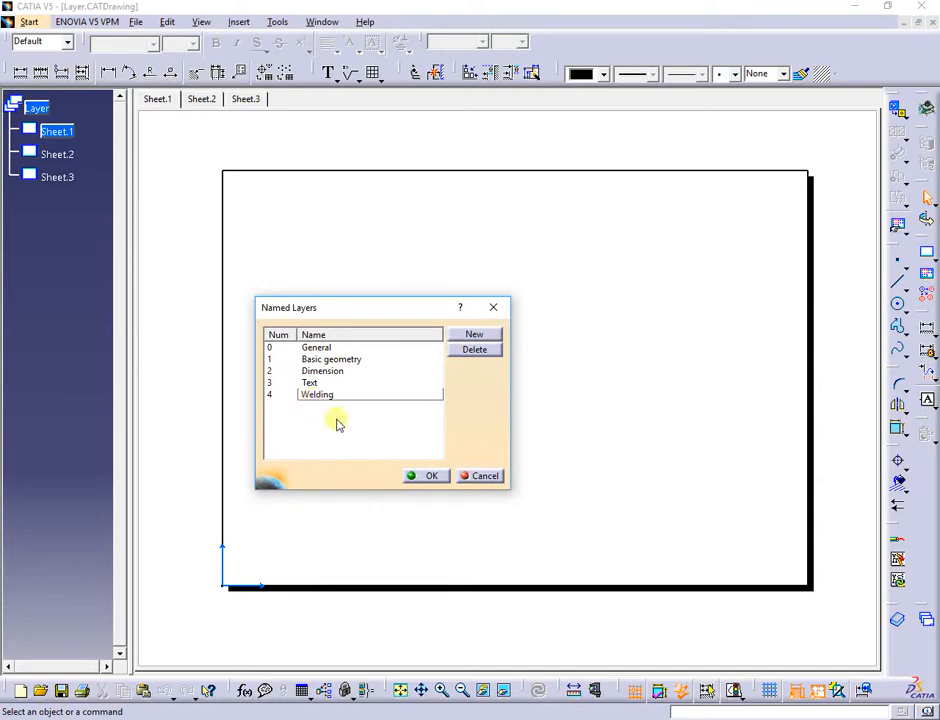
click(430, 476)
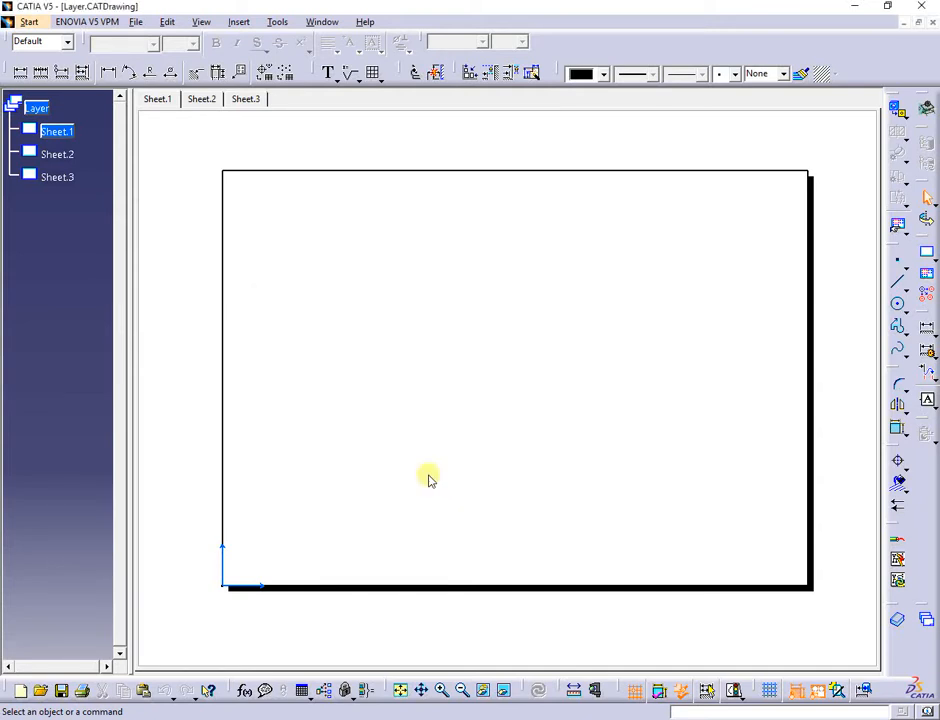
click(782, 74)
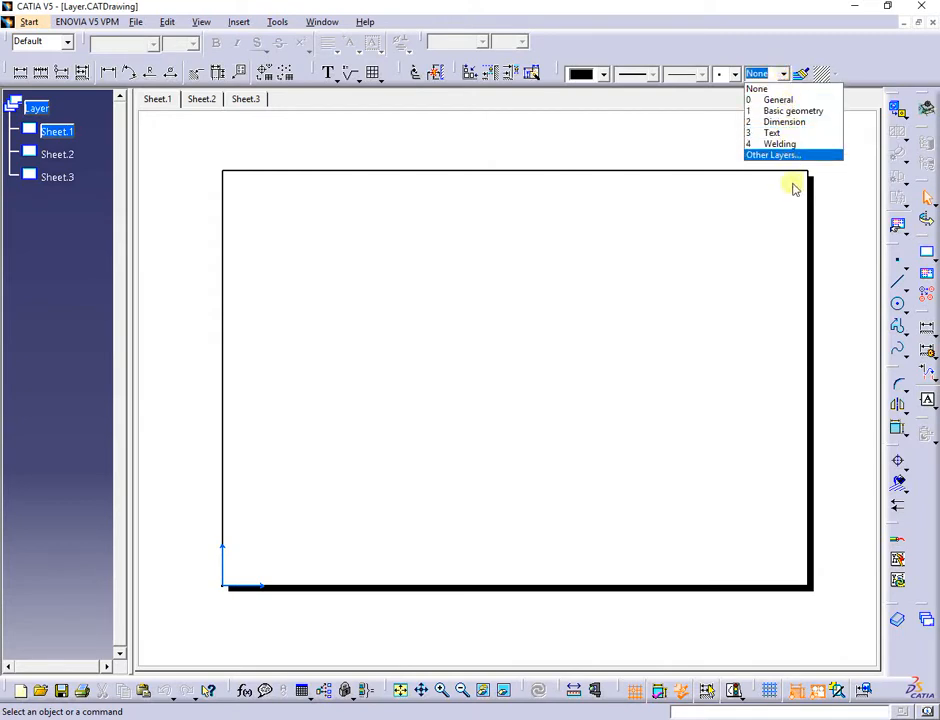
click(785, 228)
click(860, 145)
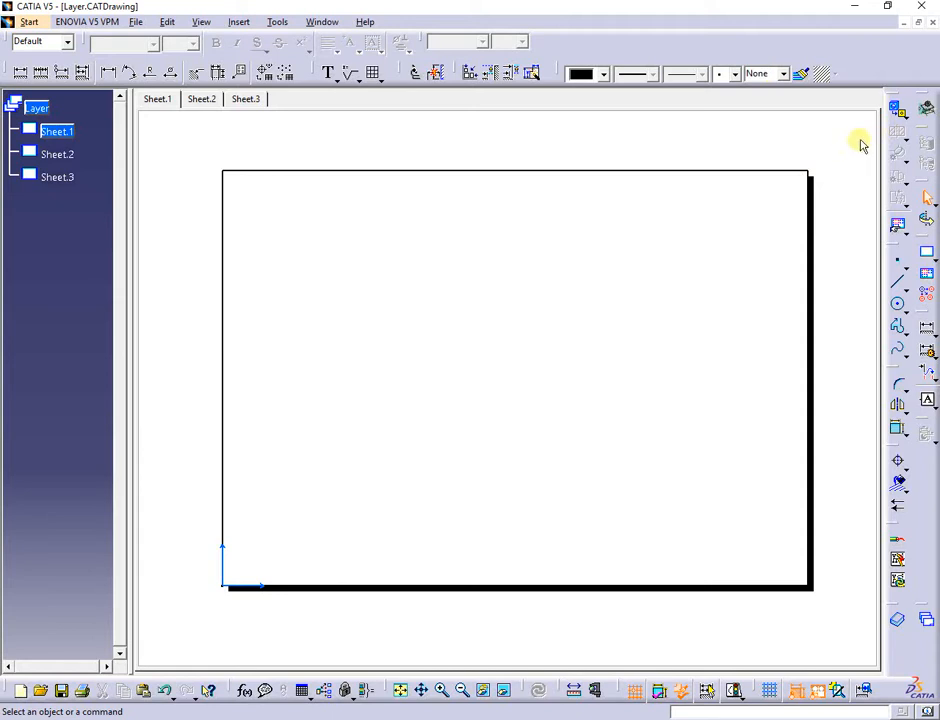
Create a front view of Product1 on Sheet.1 from the cover's flat face, rotated once to show the tube lengthwise
click(900, 113)
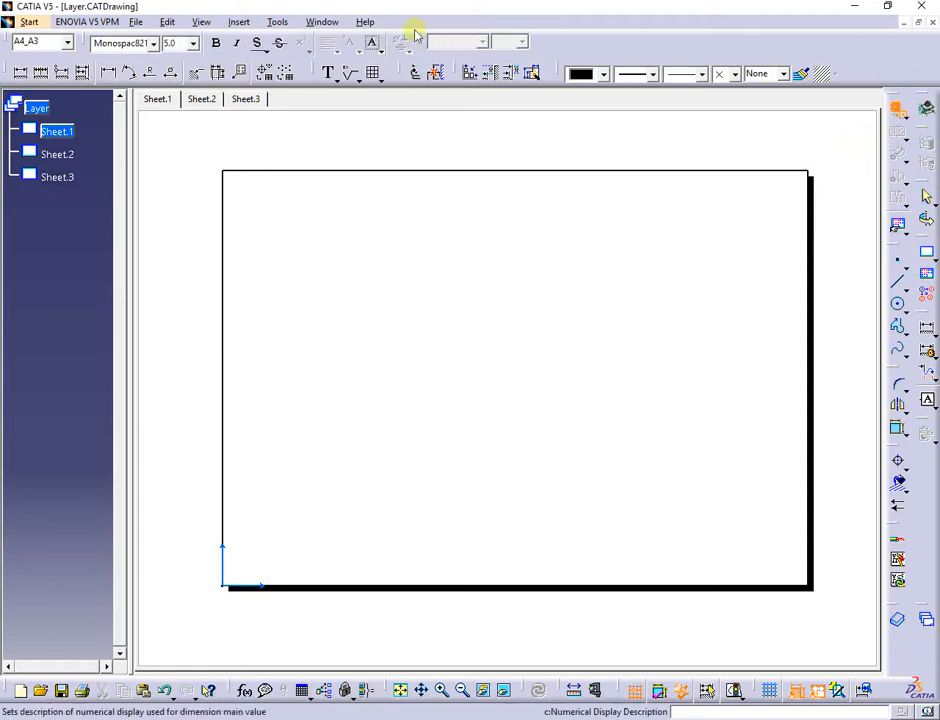
click(323, 22)
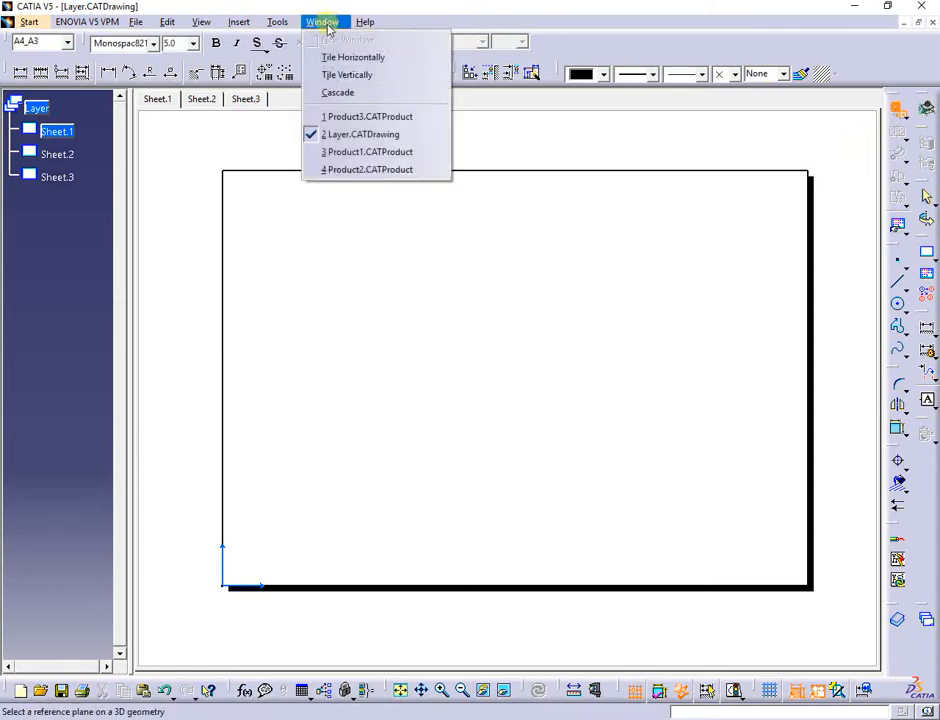
click(362, 152)
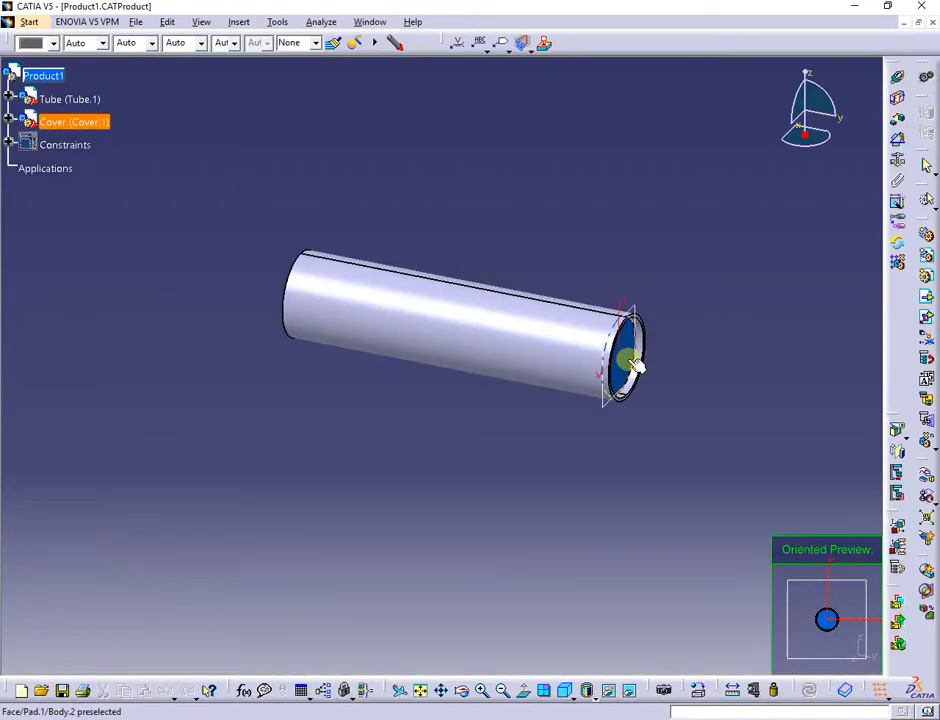
click(630, 364)
click(848, 172)
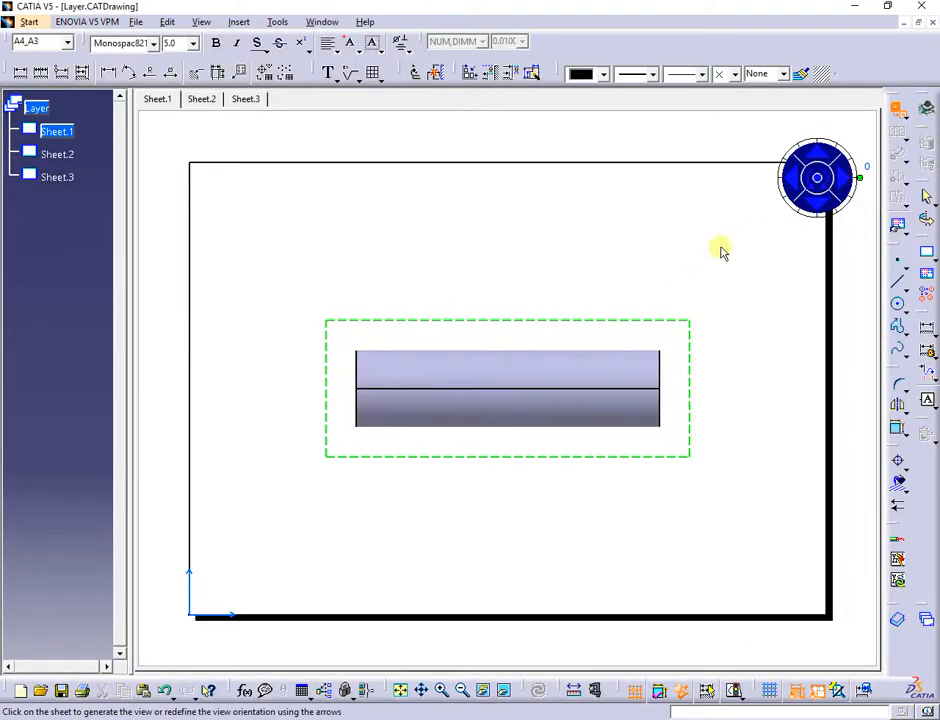
click(562, 283)
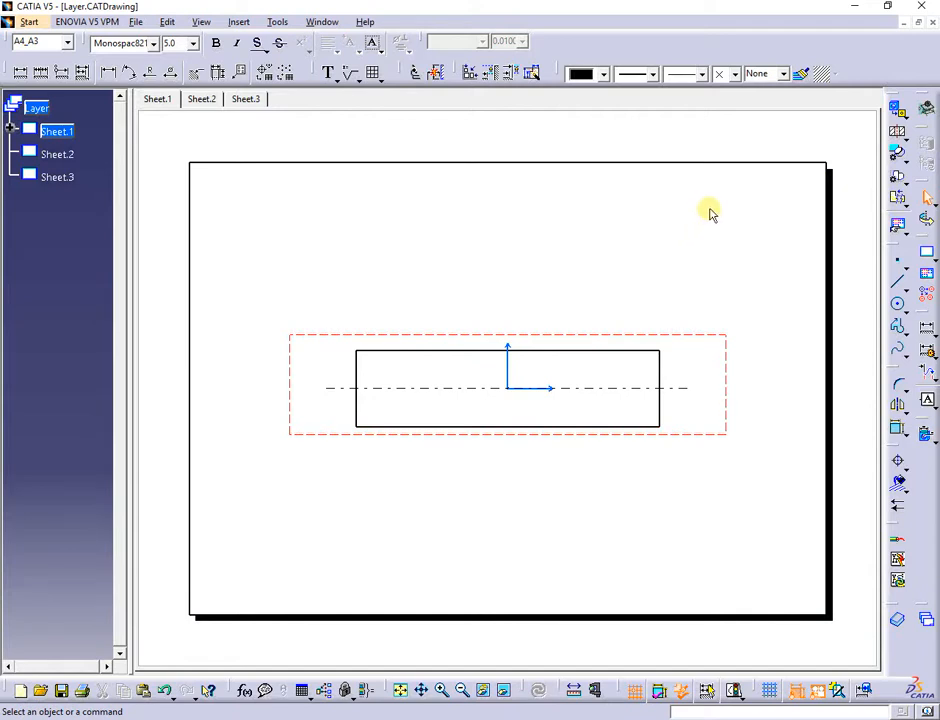
Assign all the front view's elements to layer 1 Basic geometry and make that layer current
drag(712, 204, 300, 508)
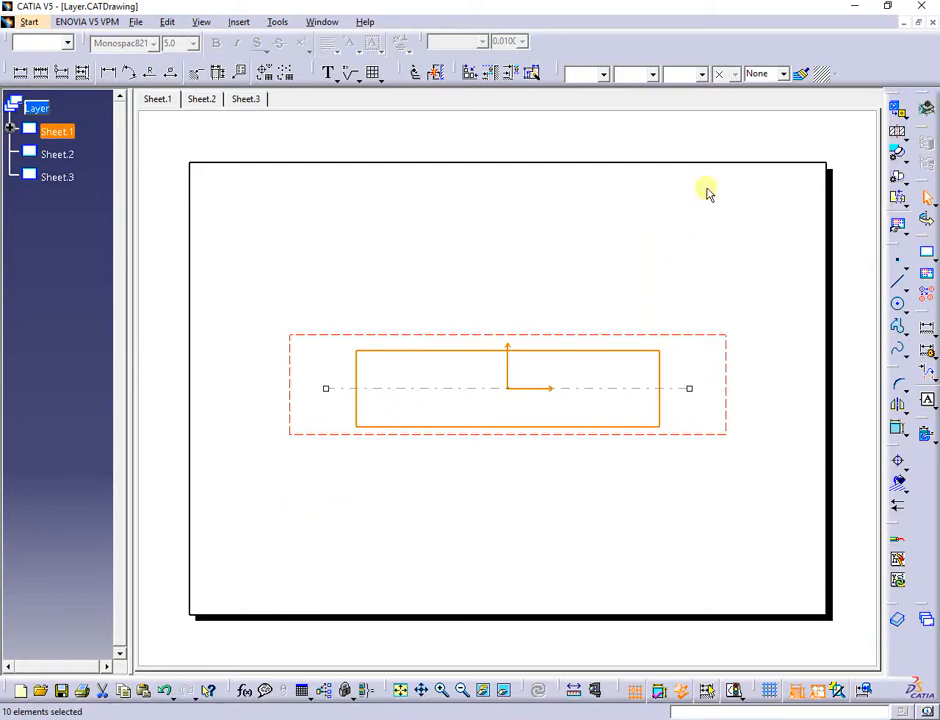
click(784, 74)
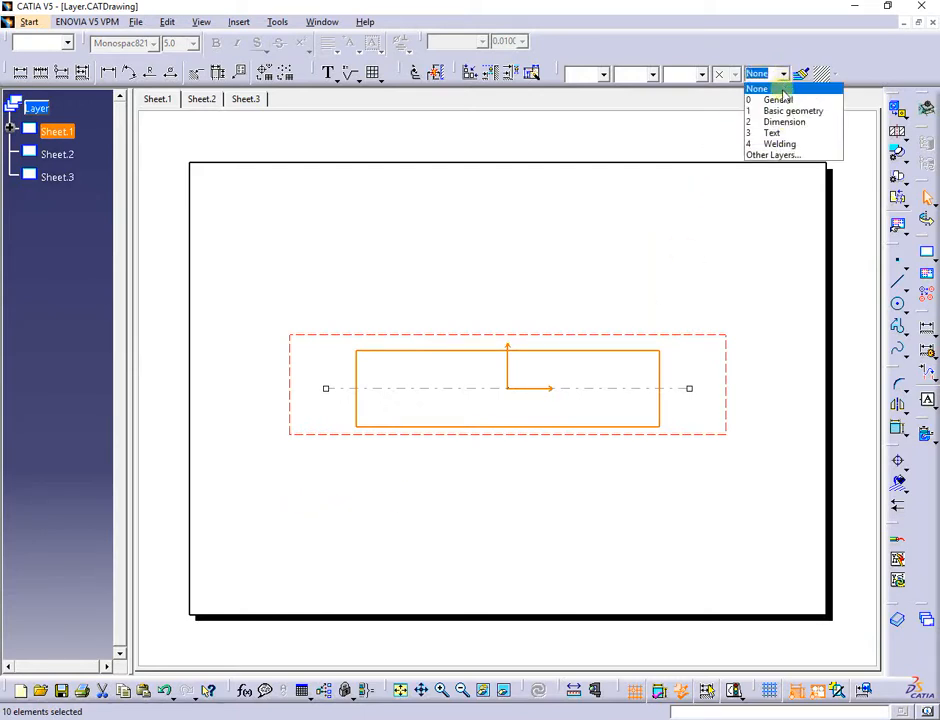
click(783, 110)
click(739, 170)
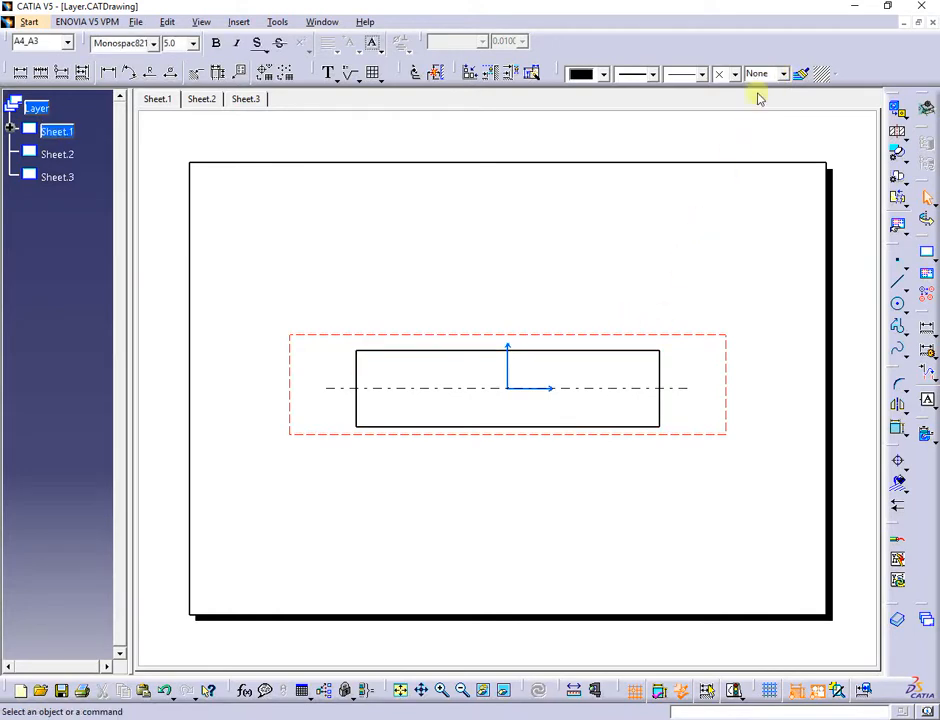
click(784, 74)
click(790, 111)
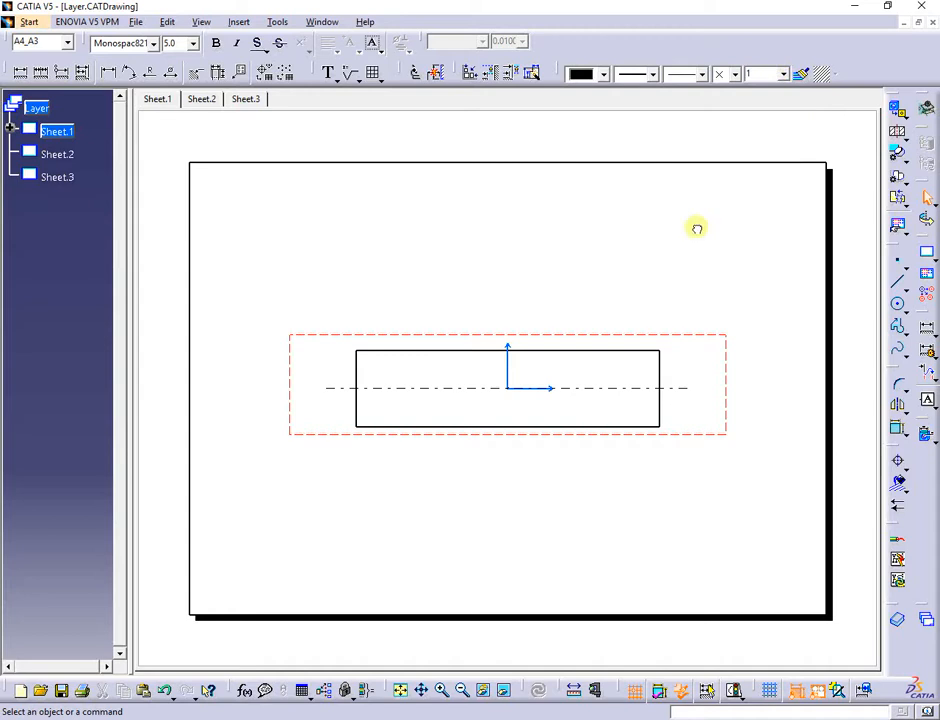
Create a breakout view on the upper half of the tube's covered end, using a closed four-sided profile starting at about (70, 40)
click(899, 203)
click(882, 216)
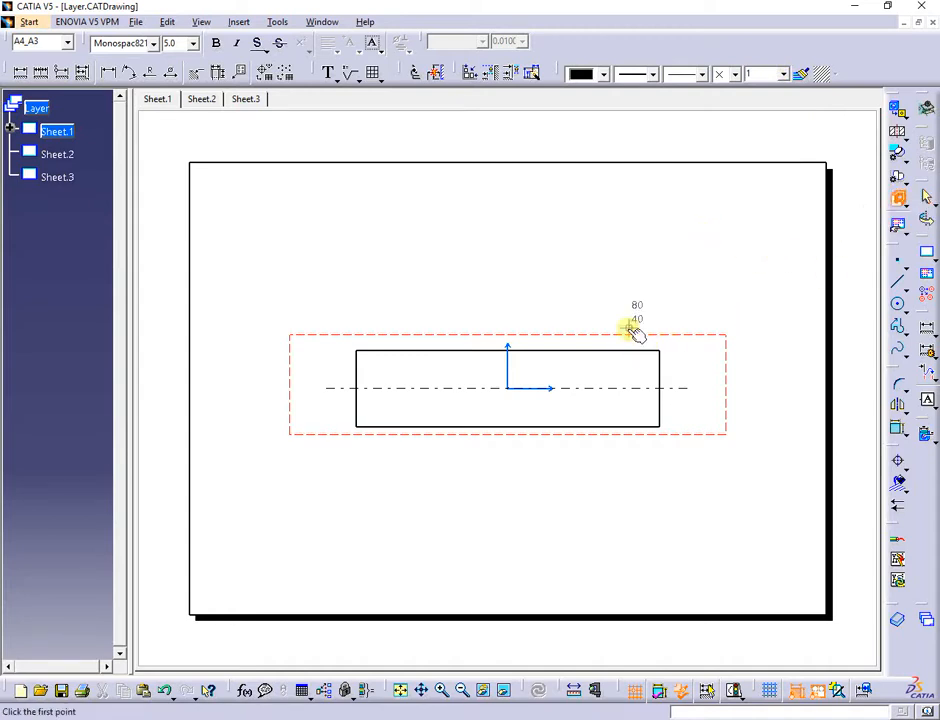
ctrl+middle_drag(628, 322, 630, 261)
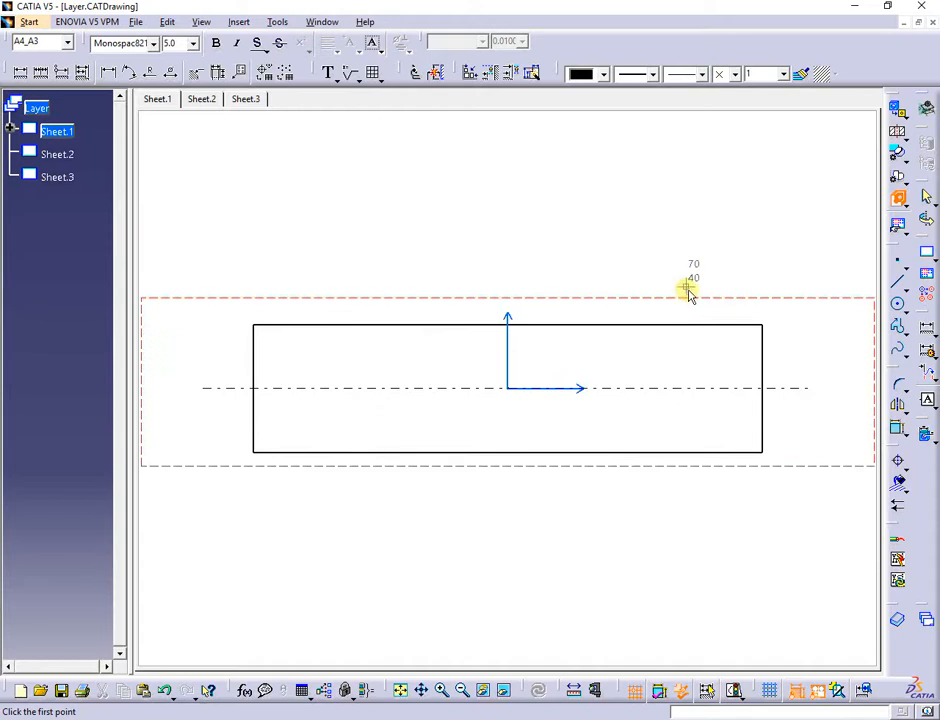
click(686, 288)
click(661, 388)
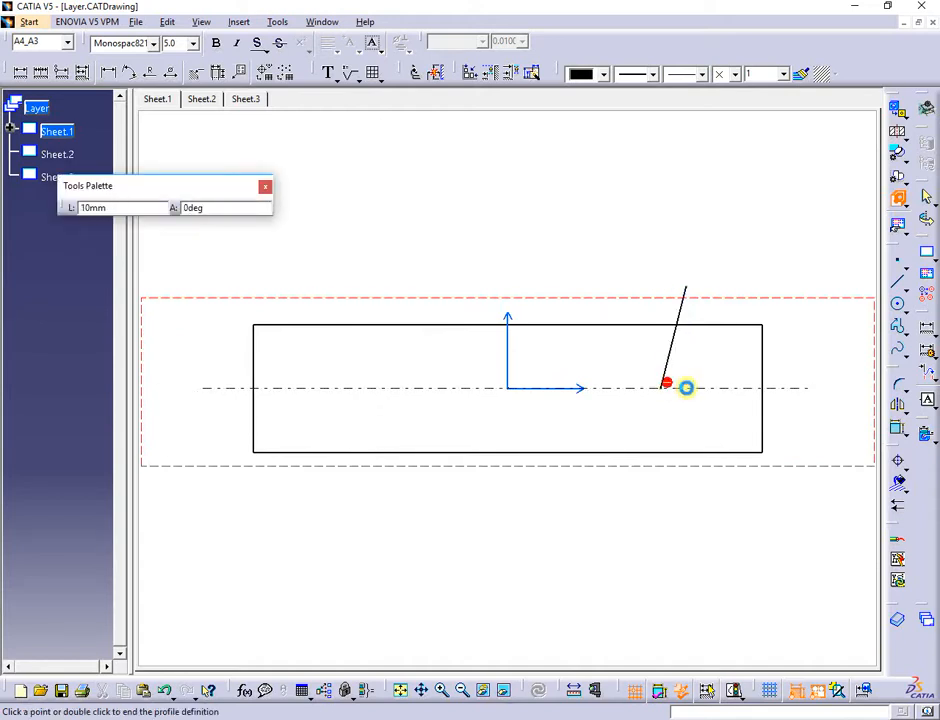
click(813, 388)
click(763, 287)
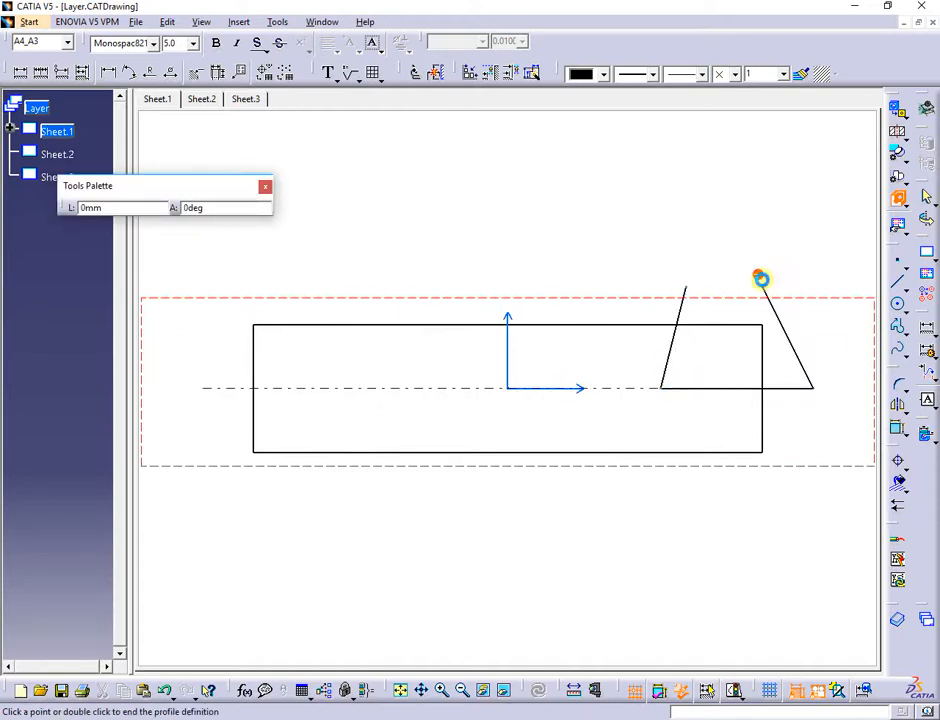
click(686, 288)
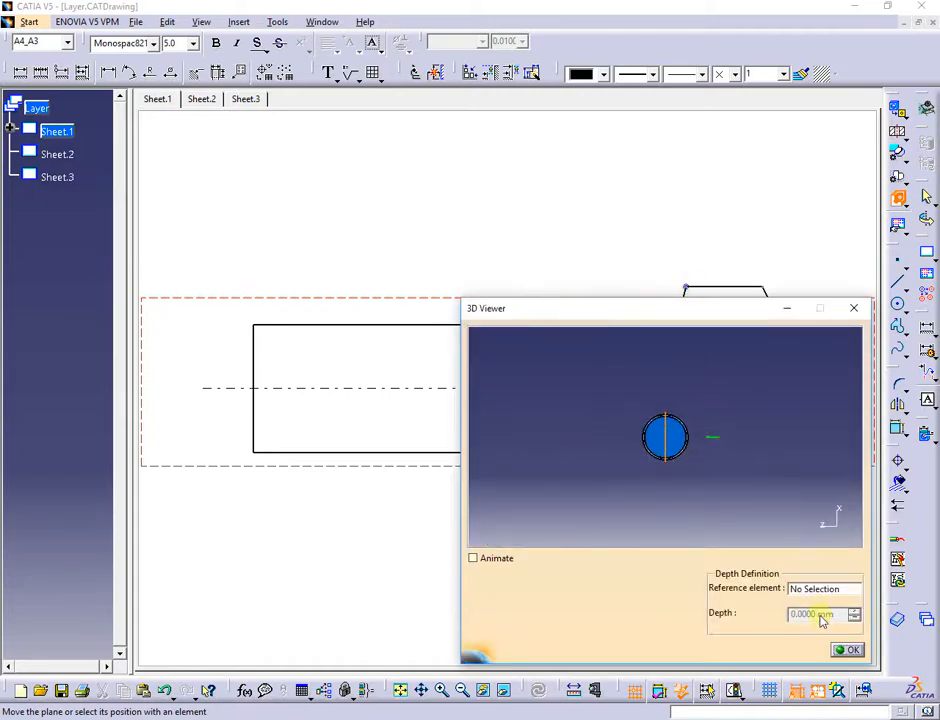
click(847, 650)
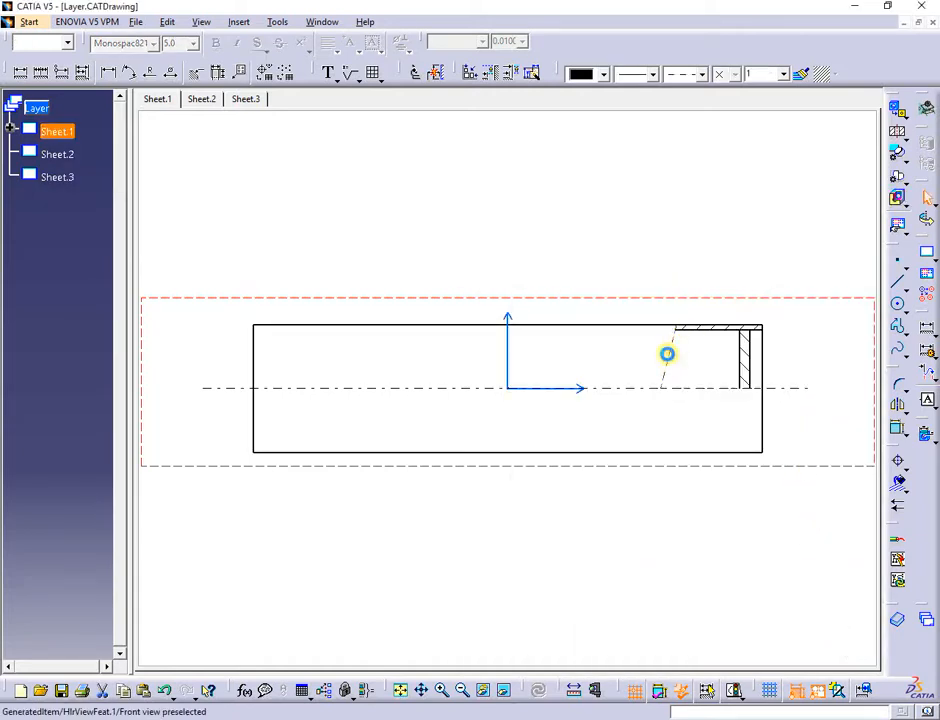
click(697, 329)
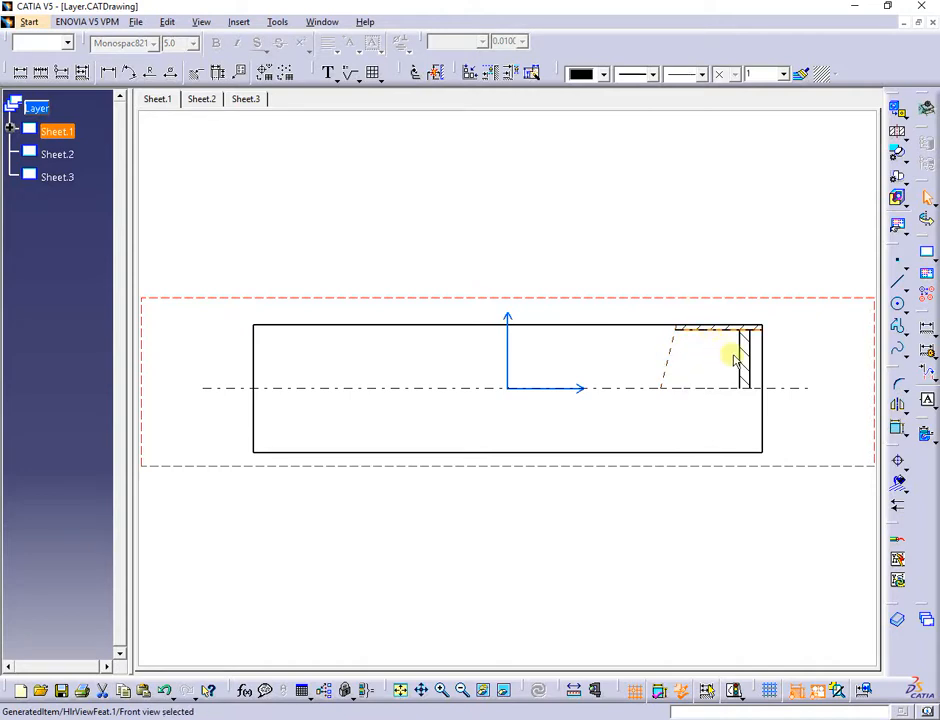
click(739, 248)
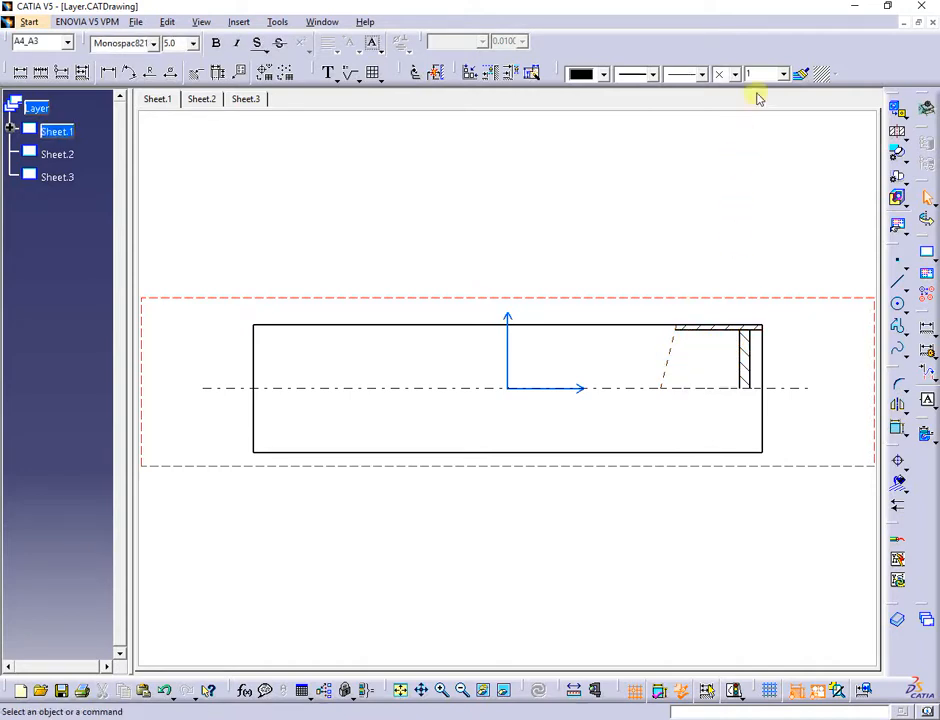
Make layer 2 Dimension current and dimension the tube's outer and inner diameters, overall length and the cover's distance from the tube end
click(783, 74)
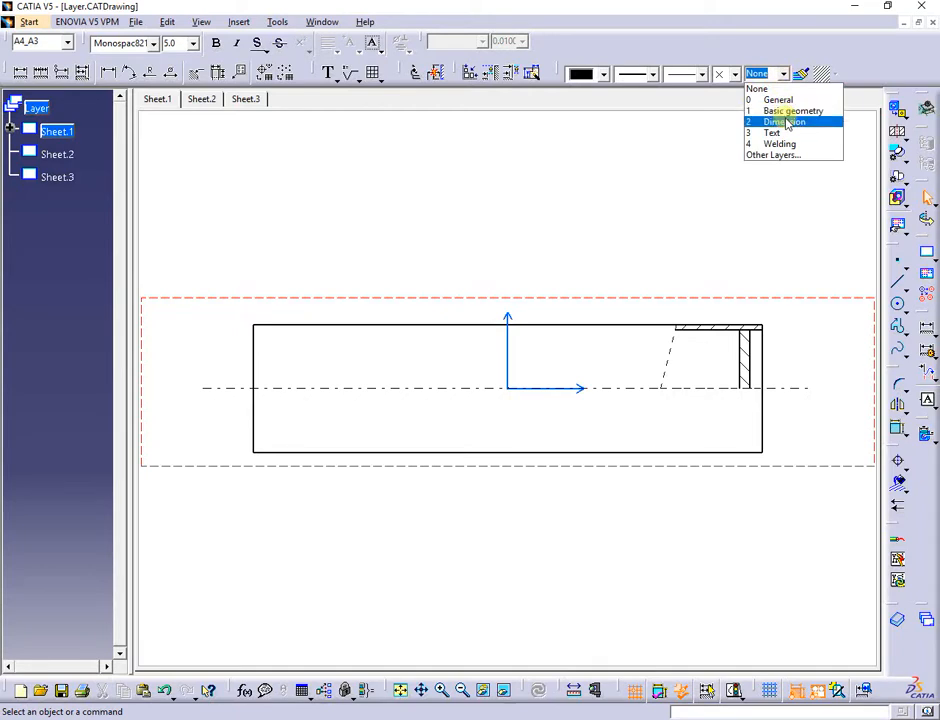
click(785, 122)
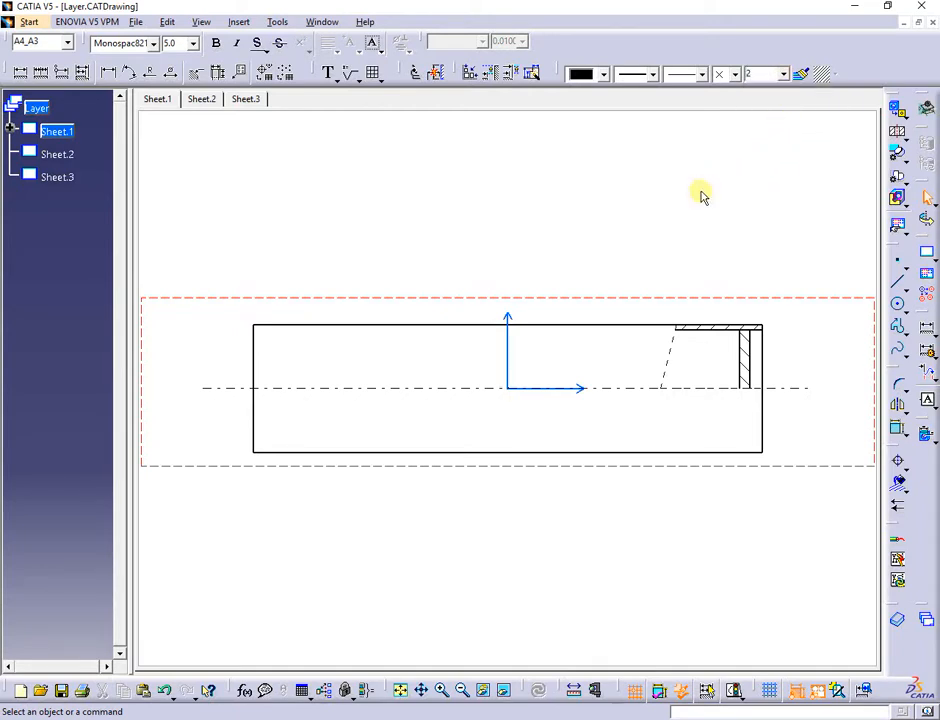
click(174, 80)
click(357, 326)
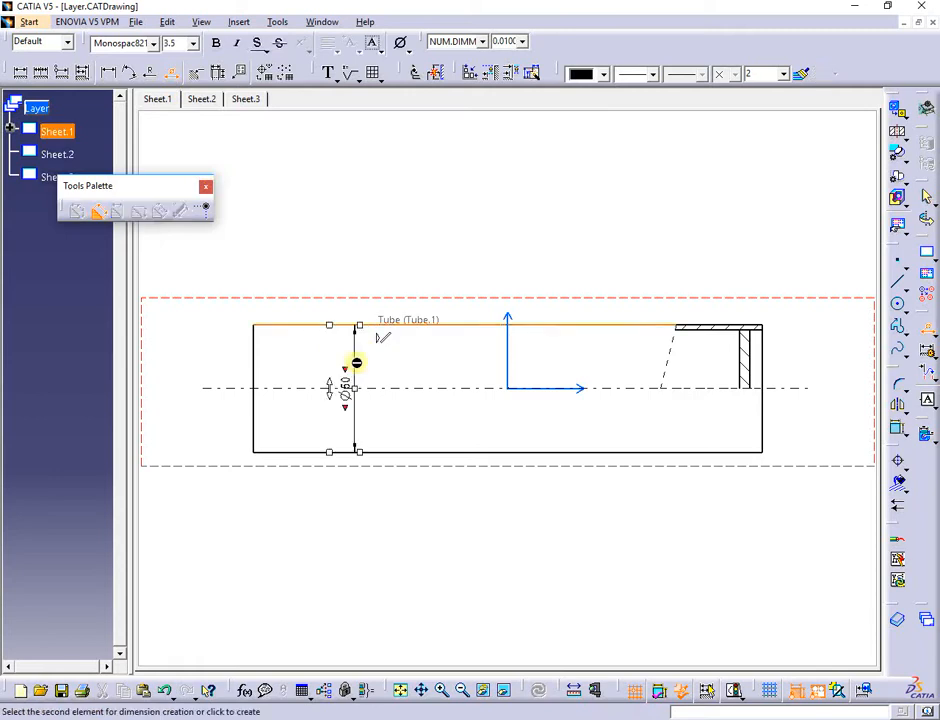
click(356, 376)
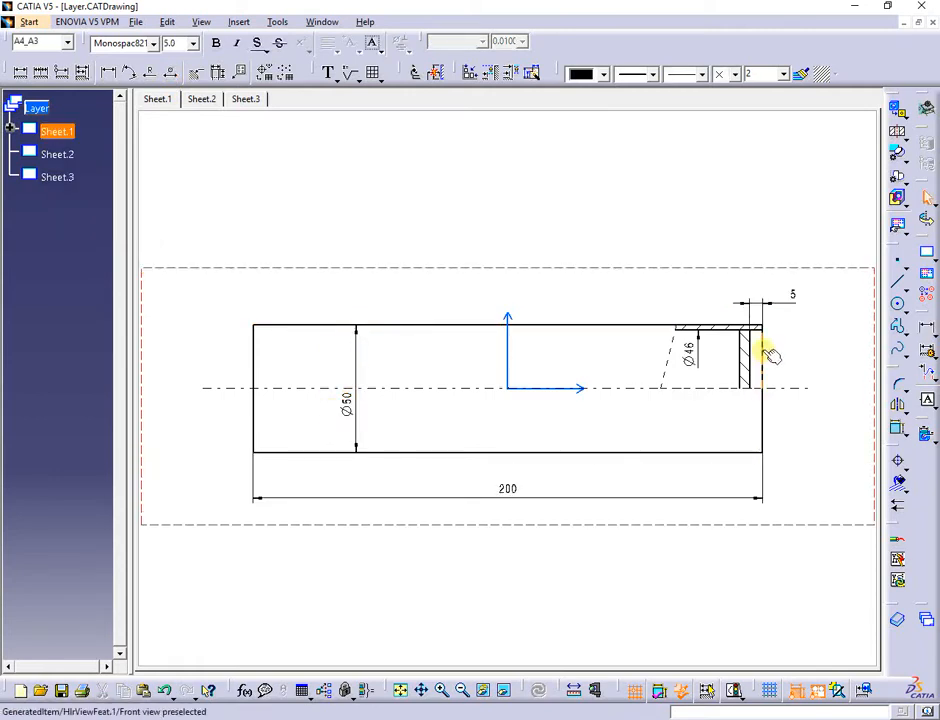
Make layer 3 Text current and add the note "Technical conditions:" with three dash lines, placed above the tube
click(783, 74)
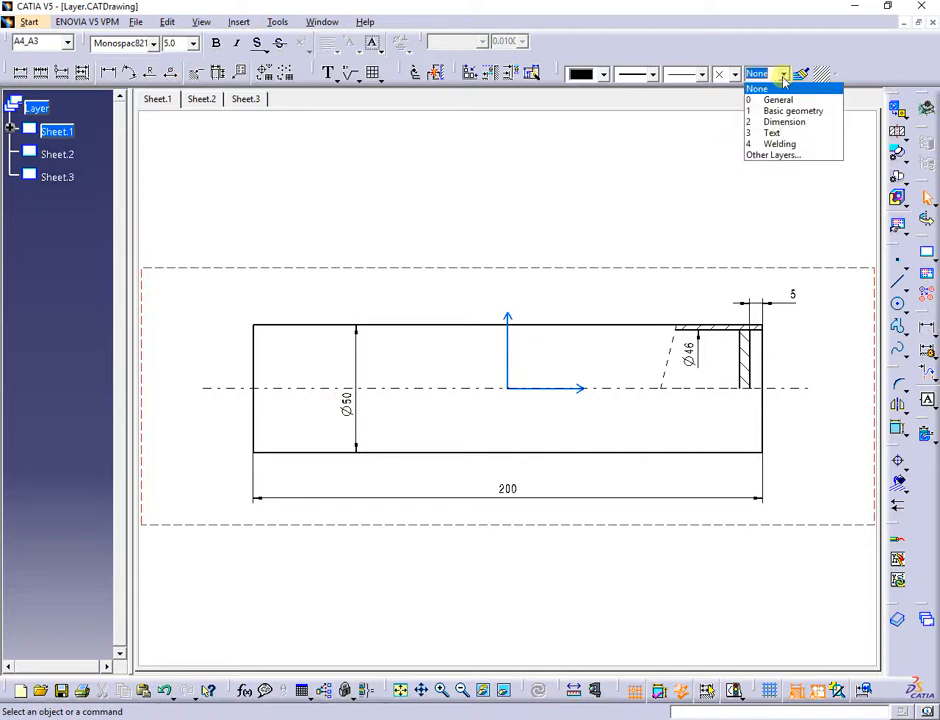
click(770, 132)
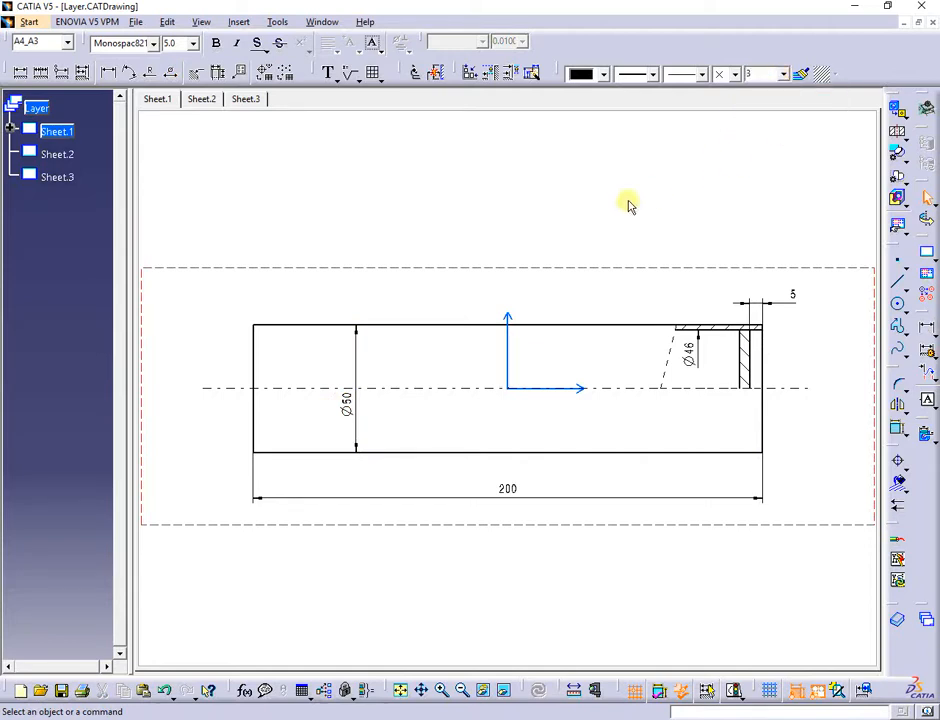
click(332, 73)
click(446, 281)
text(Technical conditions: - - -)
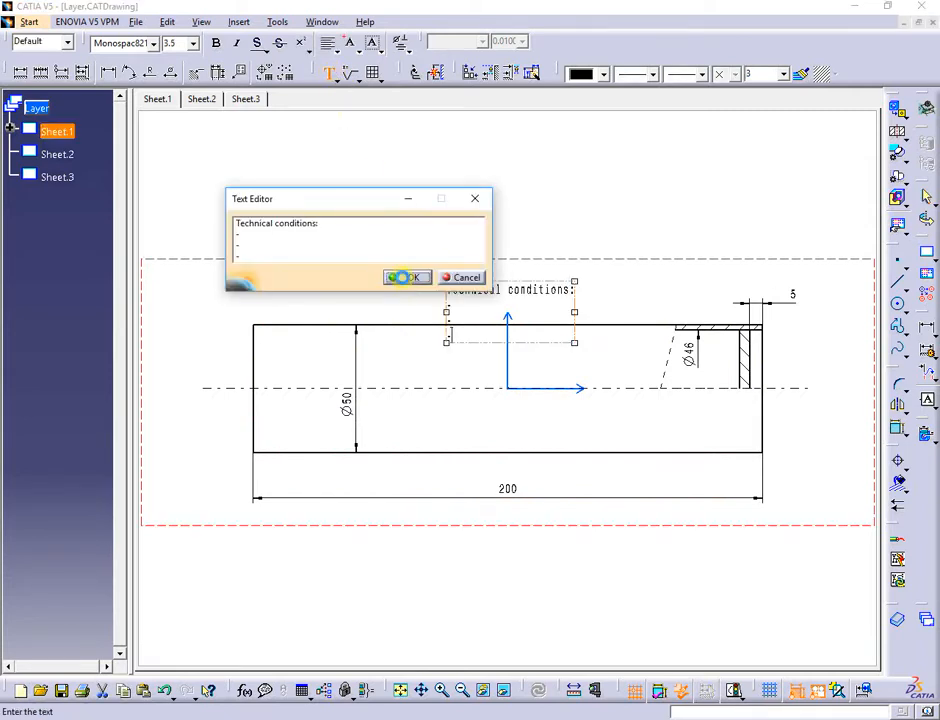
click(403, 277)
drag(506, 288, 503, 202)
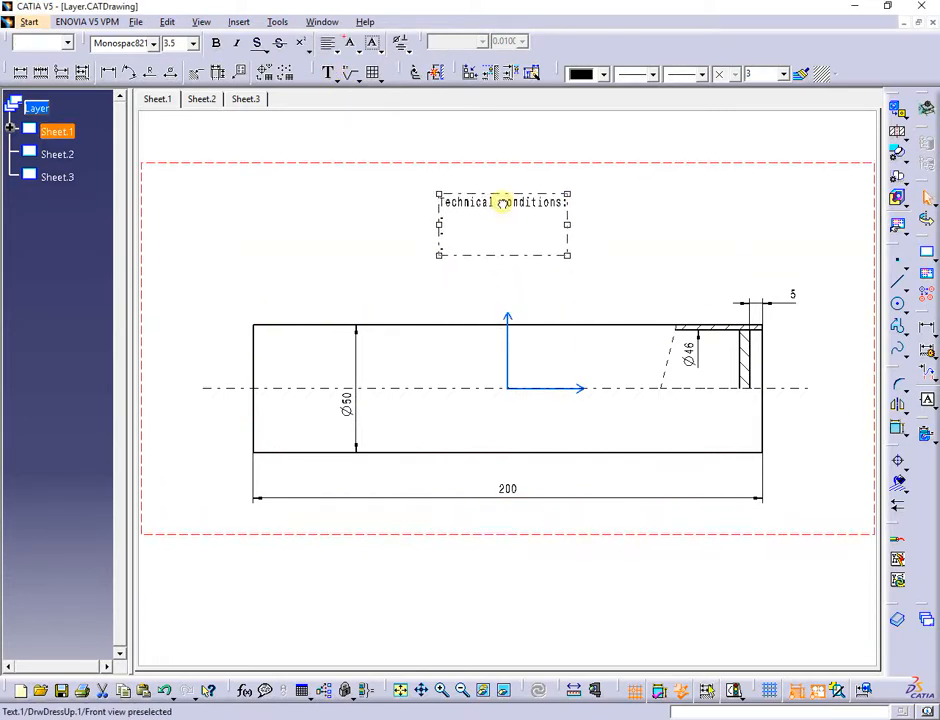
click(741, 237)
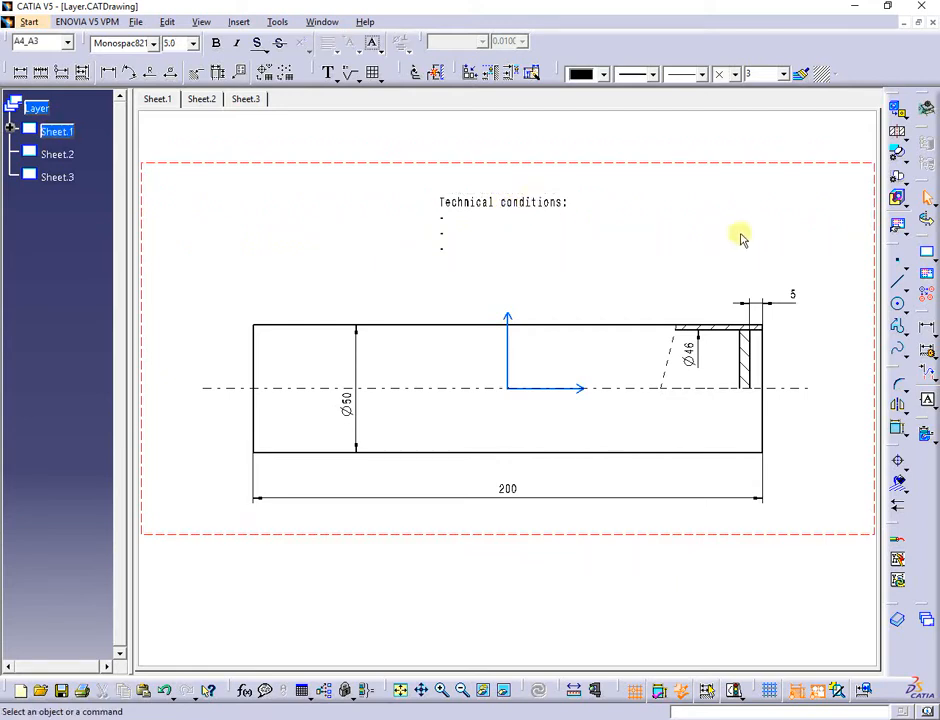
Make layer 4 Welding current and add a 3 mm geometric weld in the corner between the cover's outer face and the tube's inner wall
click(784, 74)
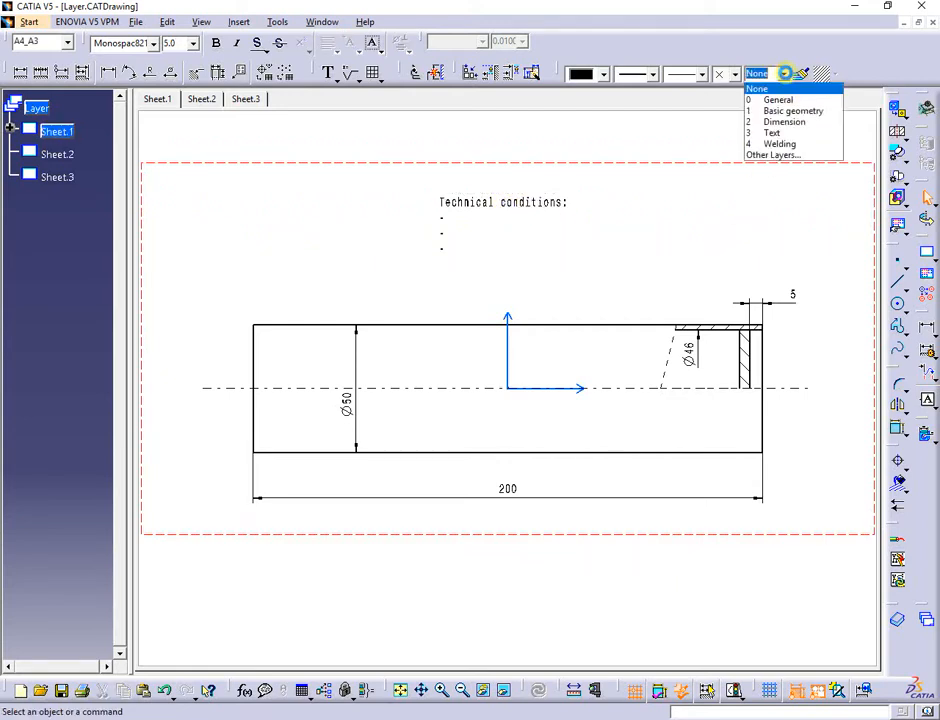
click(786, 145)
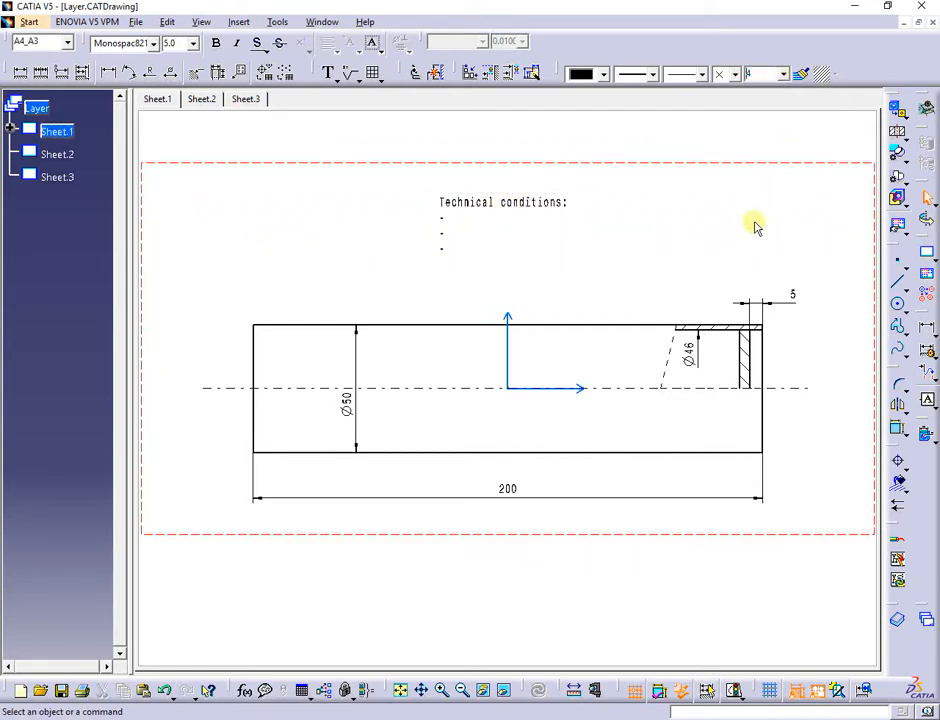
click(358, 80)
click(372, 145)
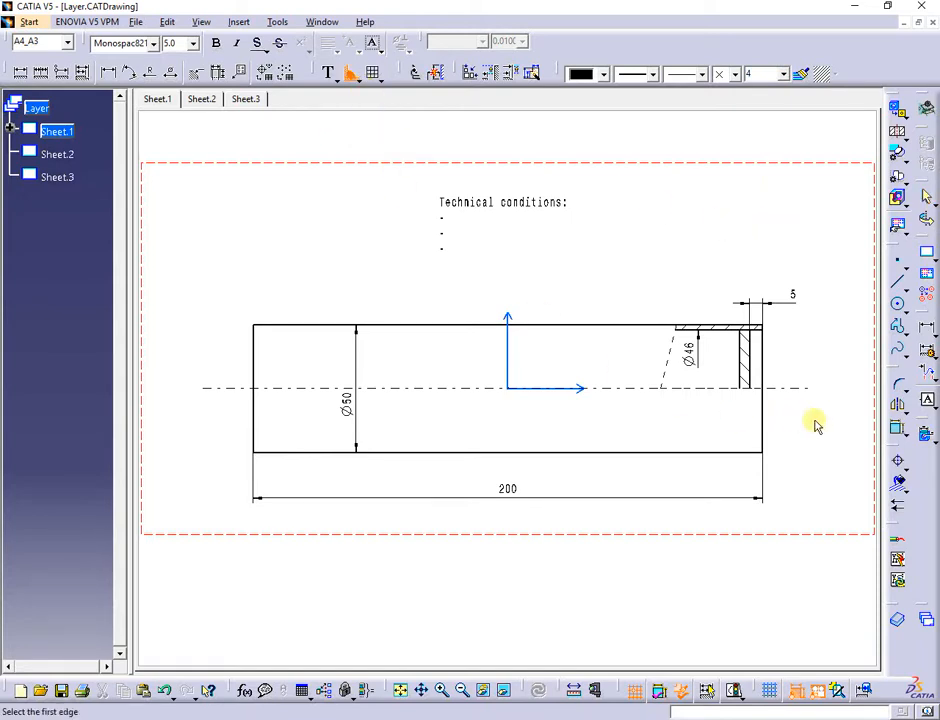
click(760, 335)
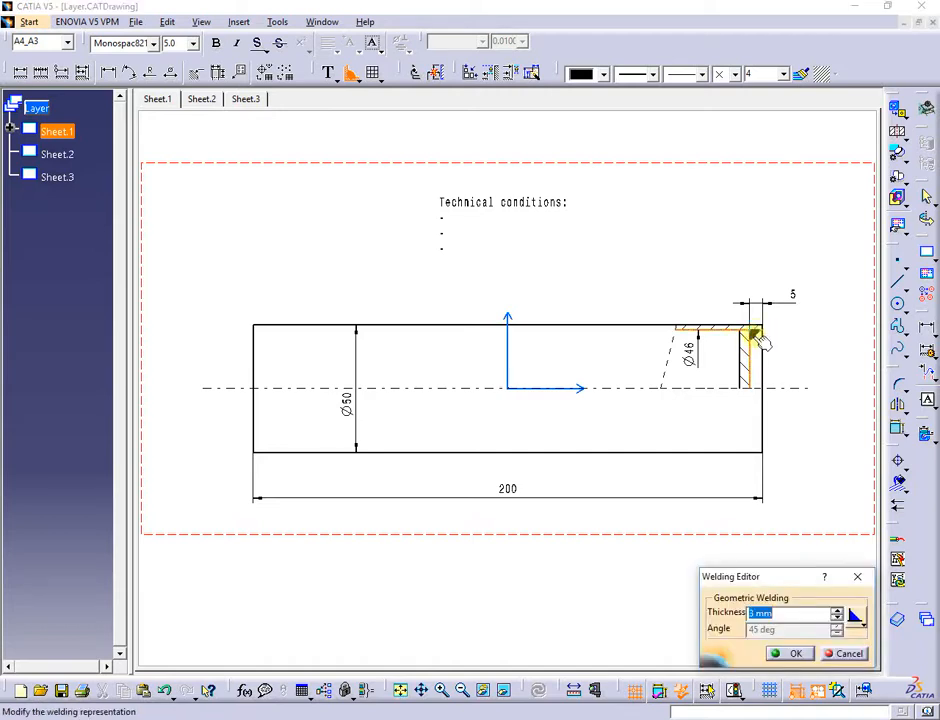
click(794, 654)
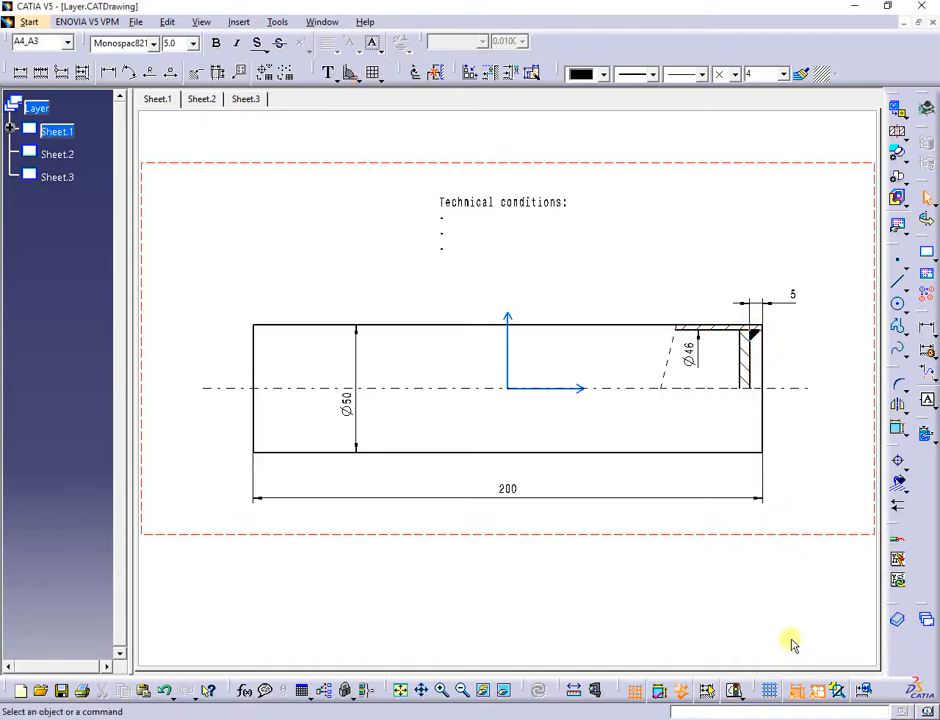
Attach an all-around welding symbol z3 with the reference 135/DIN EN 5817-C to the weld, and set the current layer to None
click(356, 81)
click(372, 122)
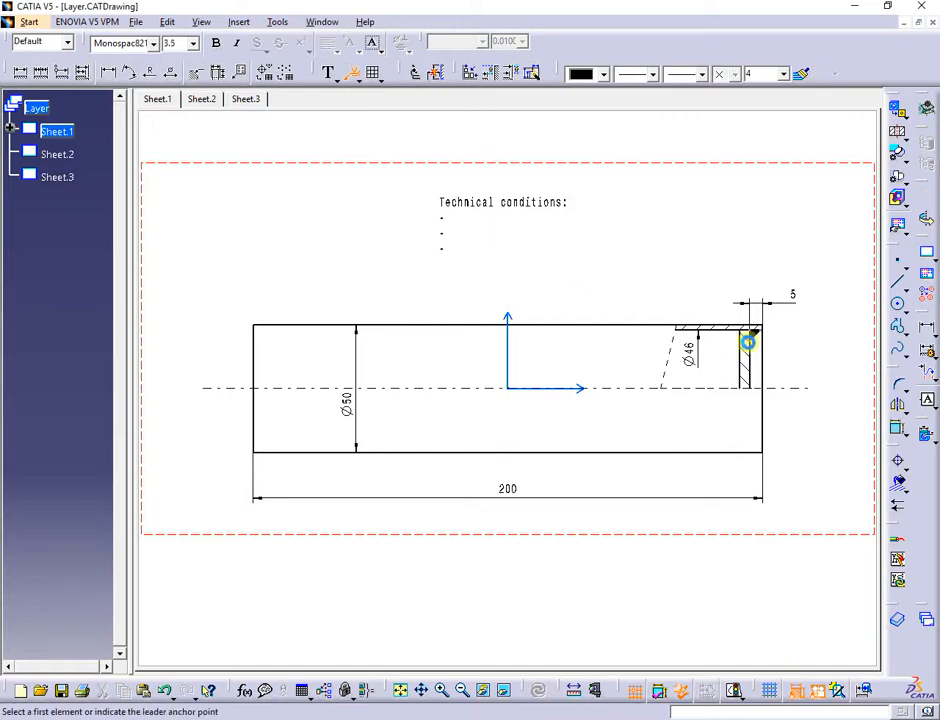
click(757, 338)
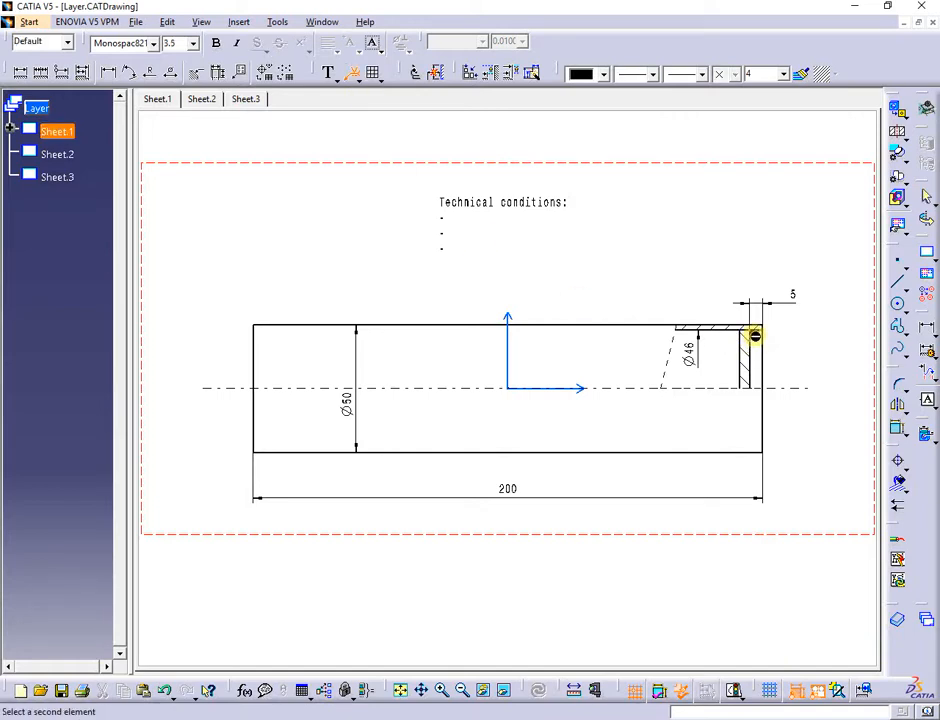
click(803, 357)
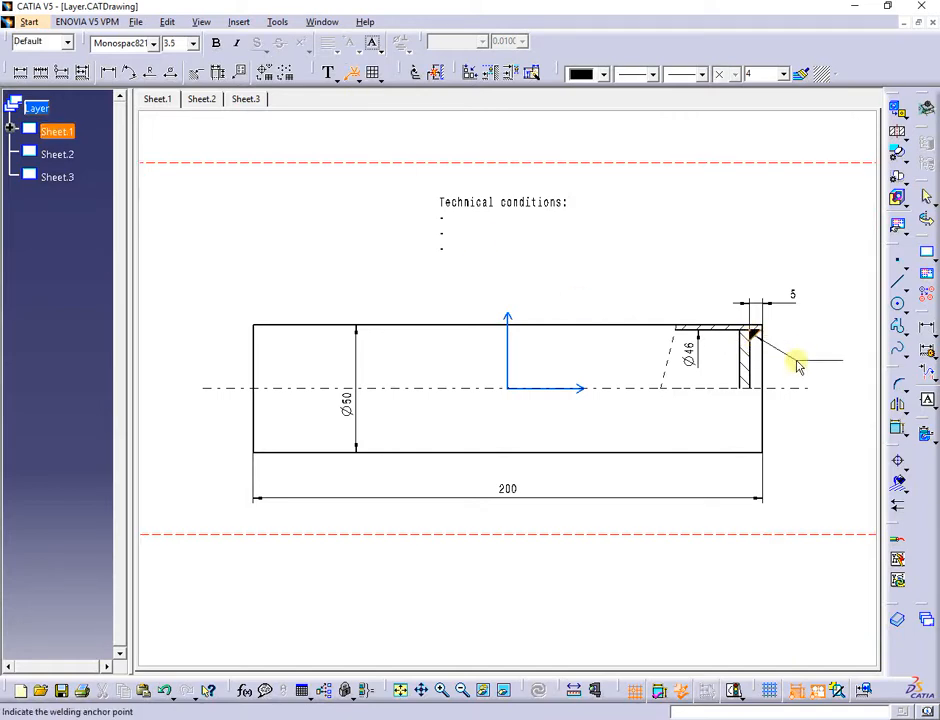
click(797, 362)
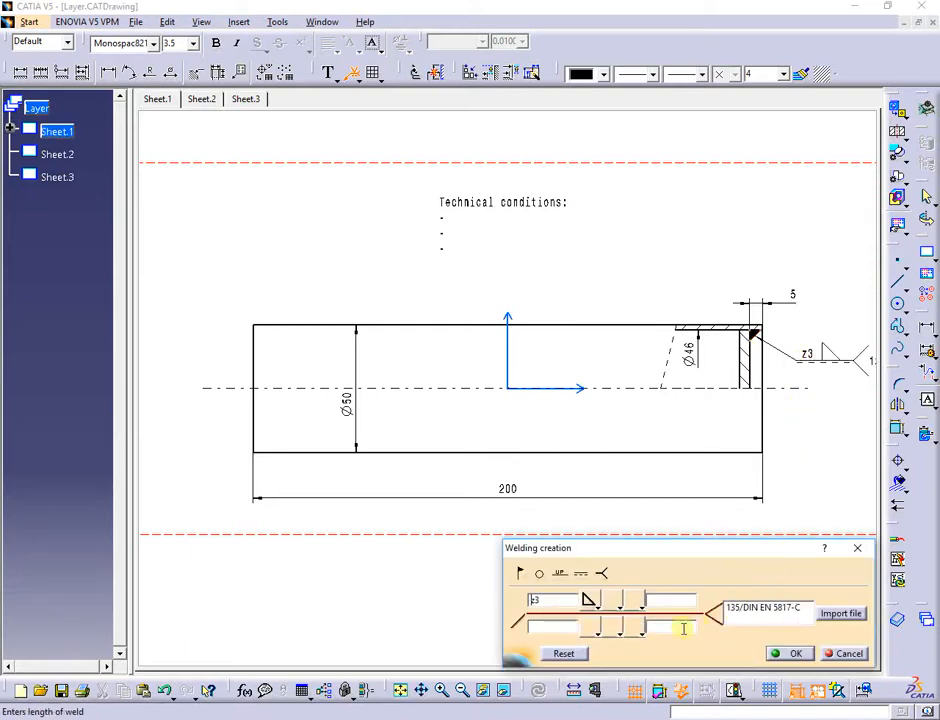
click(539, 573)
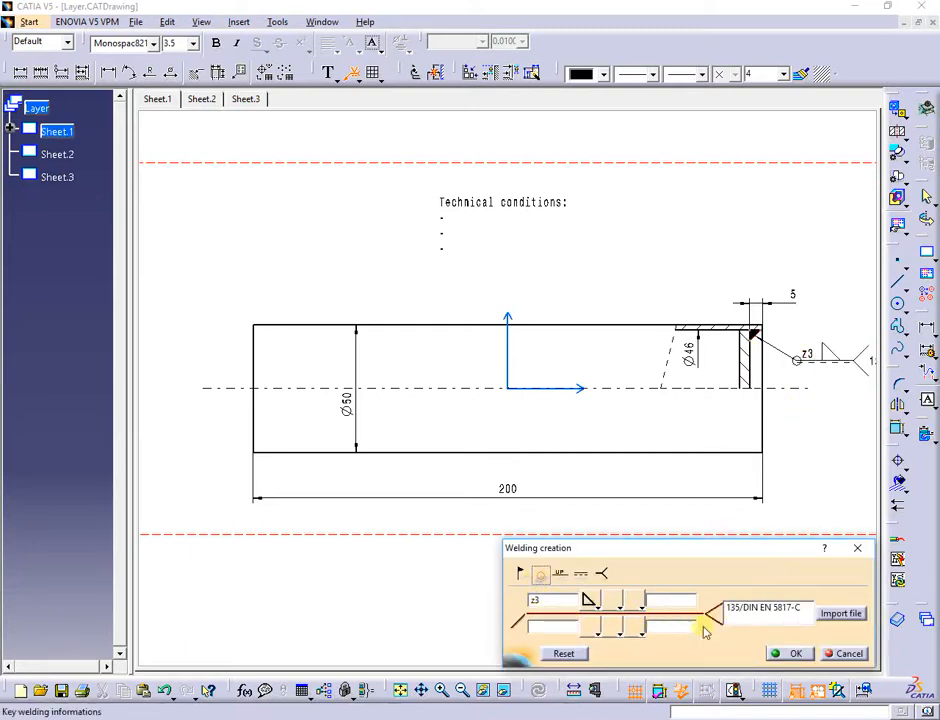
click(782, 654)
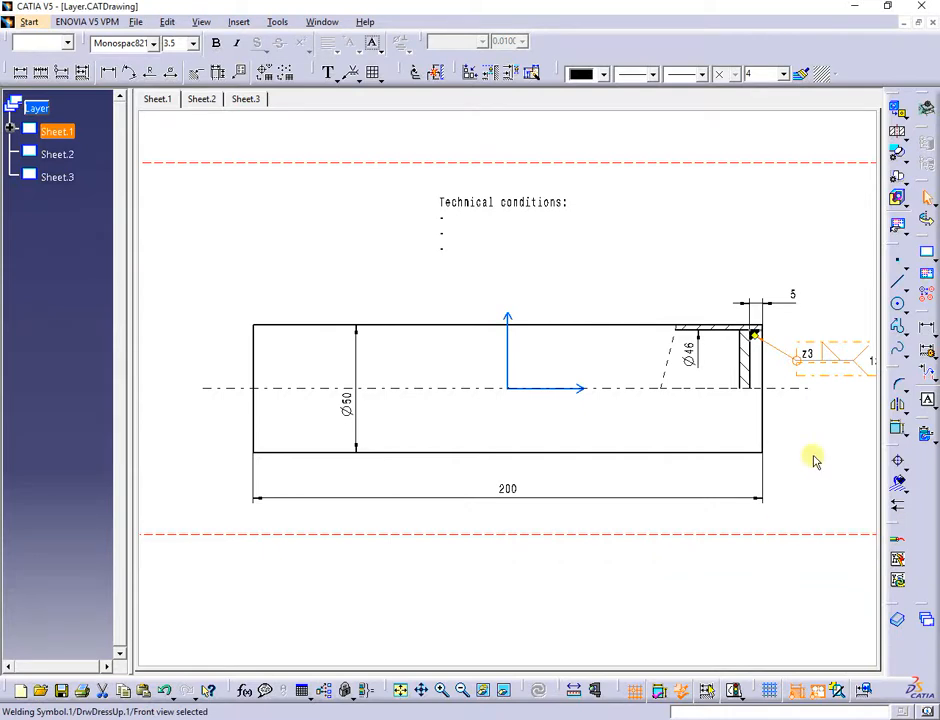
middle_drag(812, 455, 628, 455)
click(659, 449)
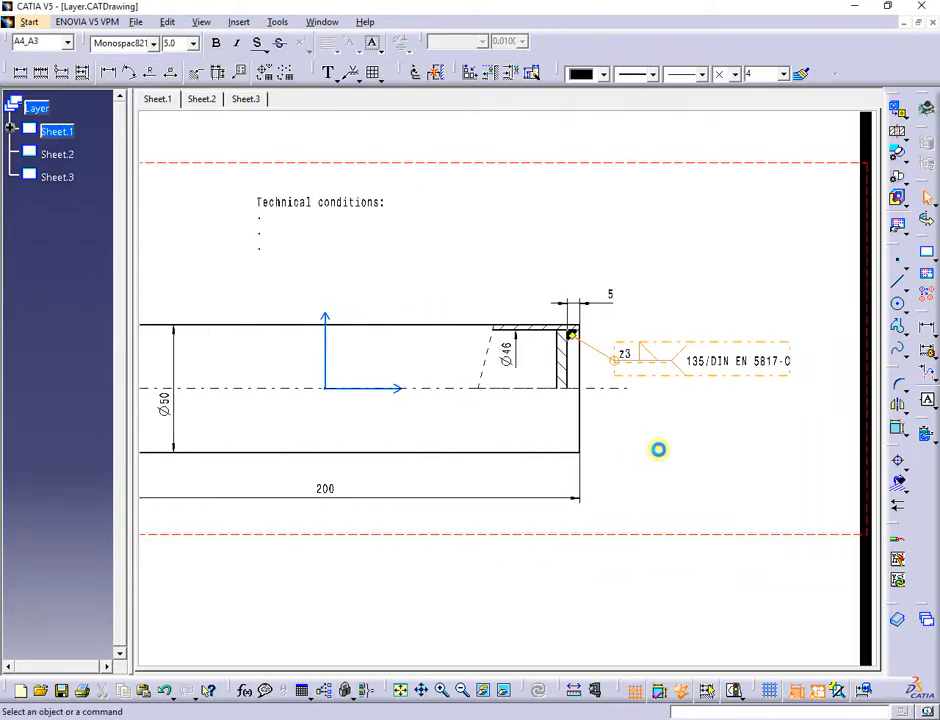
click(678, 357)
click(727, 251)
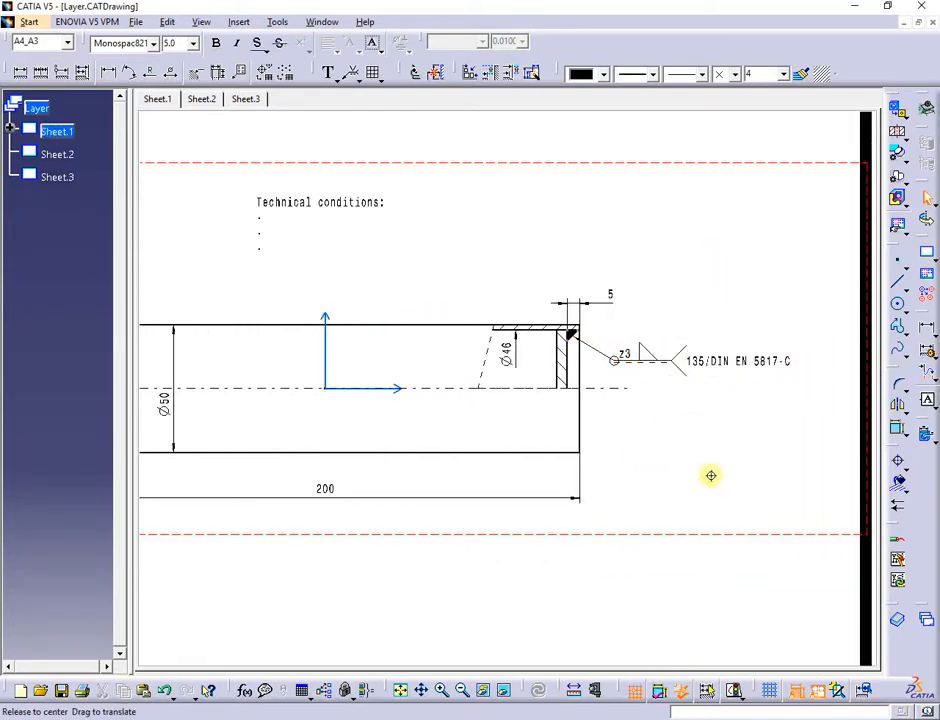
mouse_move(709, 474)
middle_down()
mouse_move(755, 459)
mouse_move(747, 487)
mouse_move(692, 455)
middle_up()
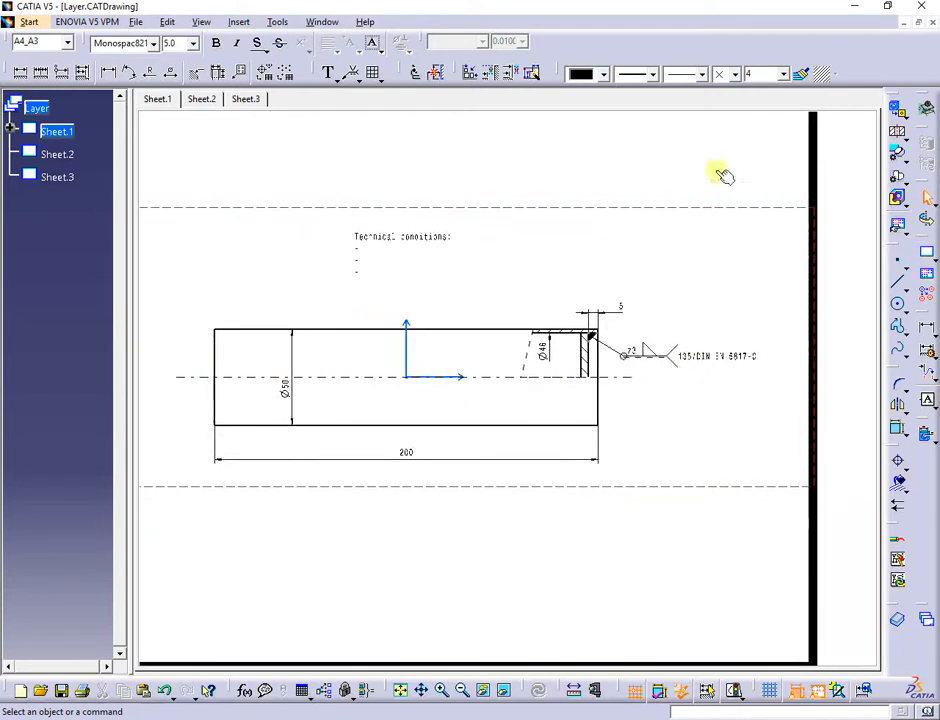
click(784, 74)
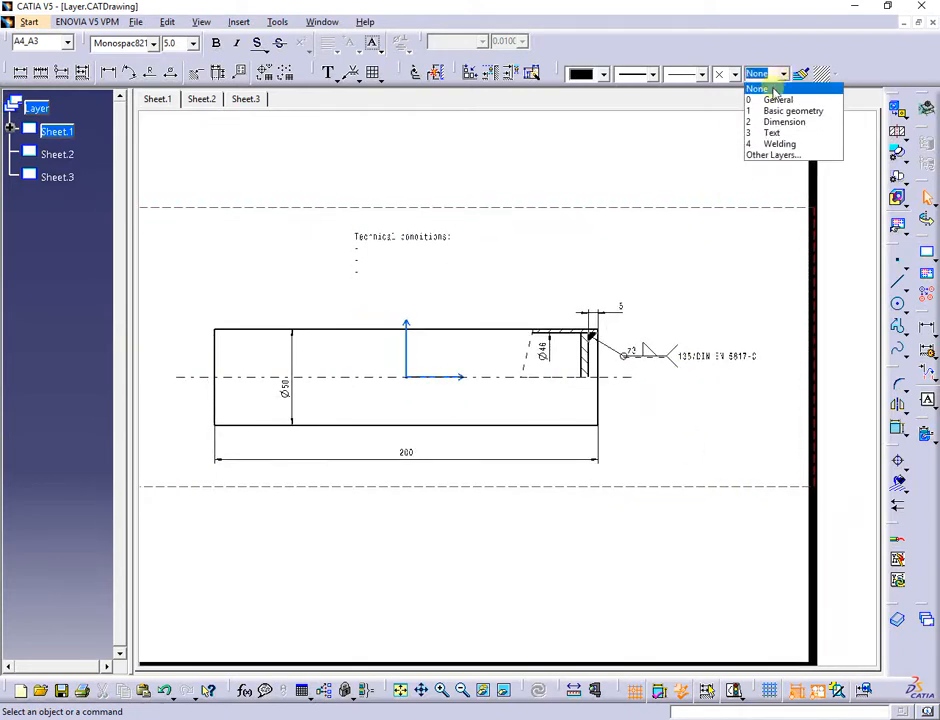
click(773, 90)
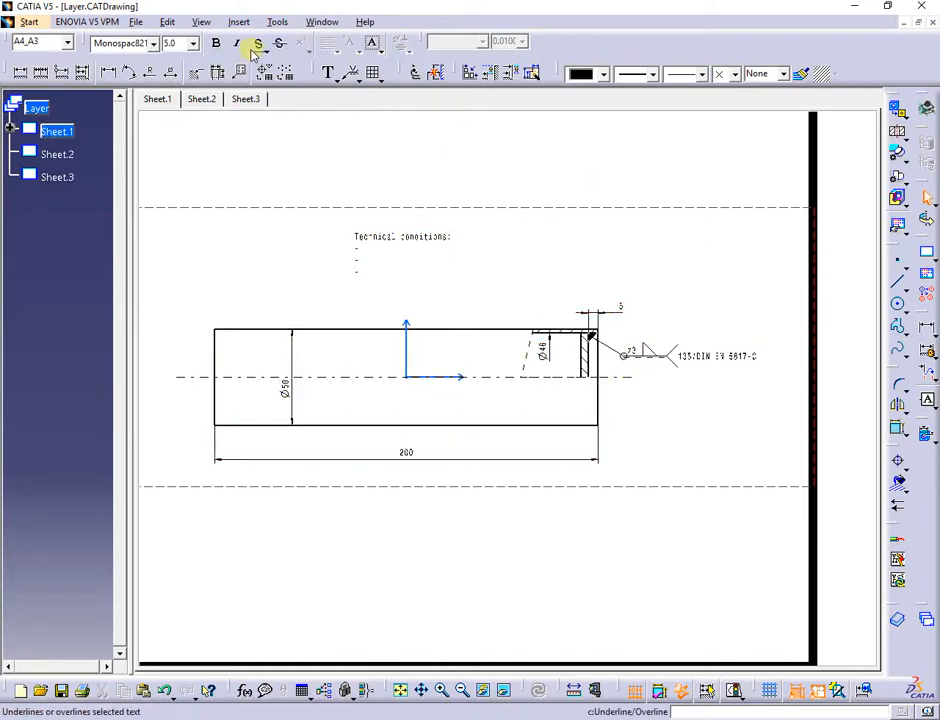
Create a visualization filter with the criterion Layer = 2 and name it Dimension
click(277, 22)
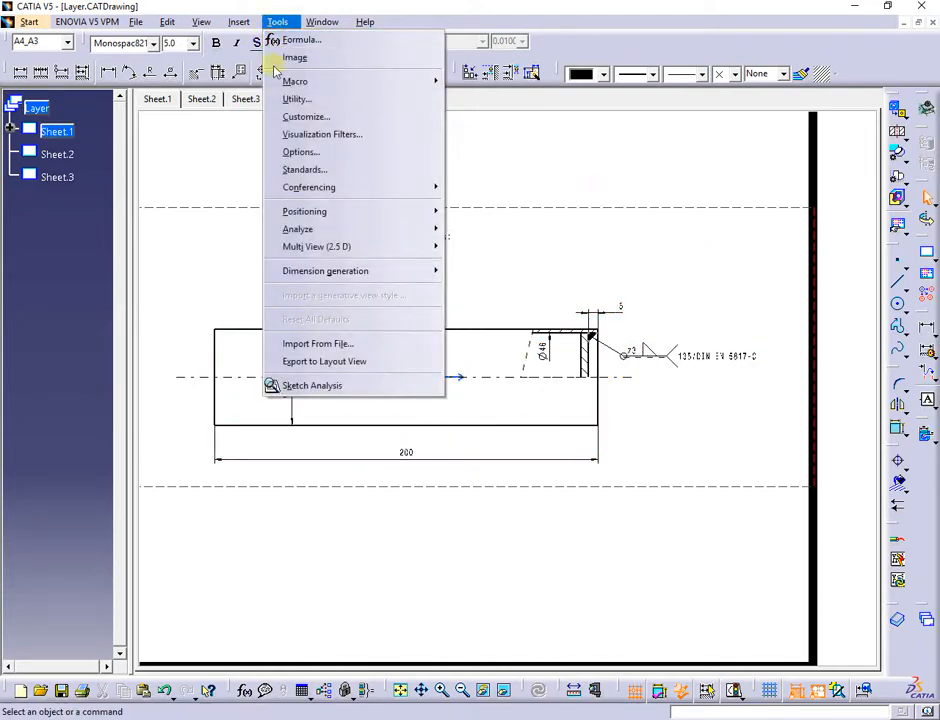
click(300, 135)
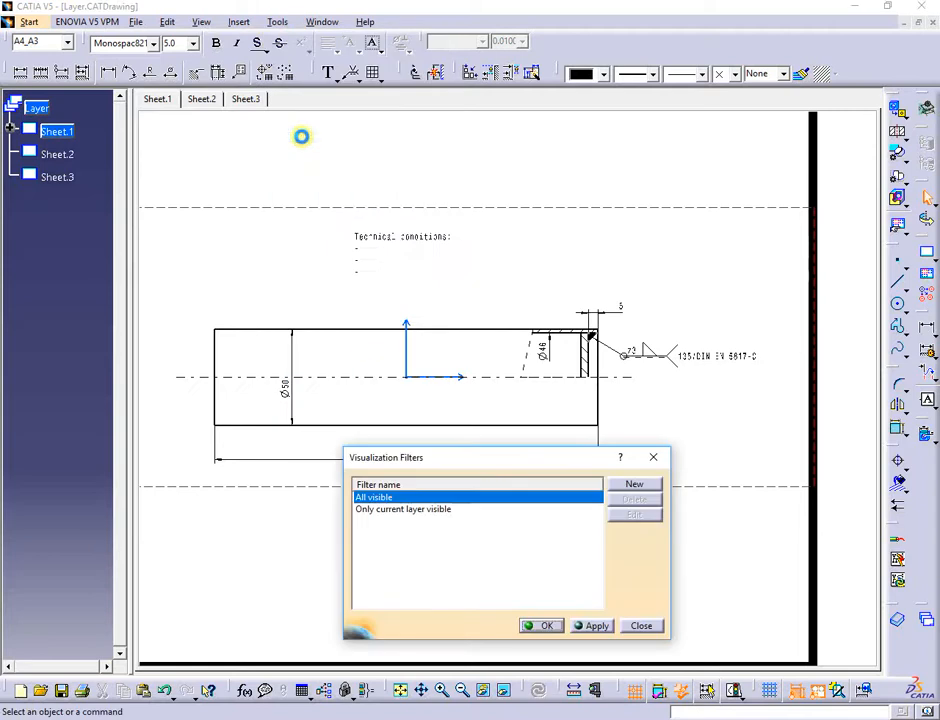
click(630, 488)
drag(629, 596, 629, 538)
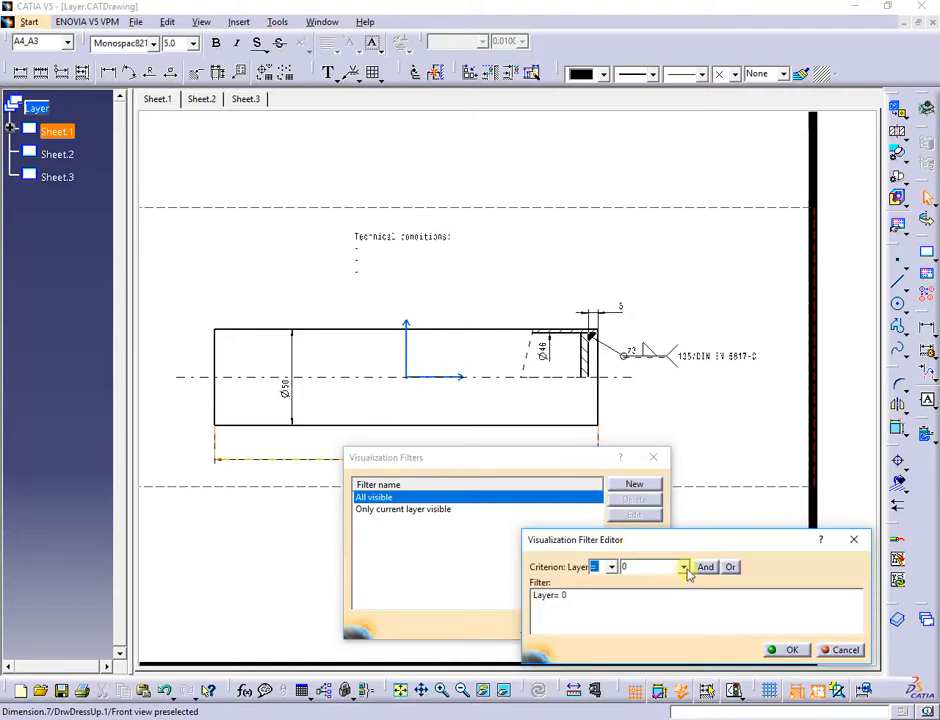
click(684, 567)
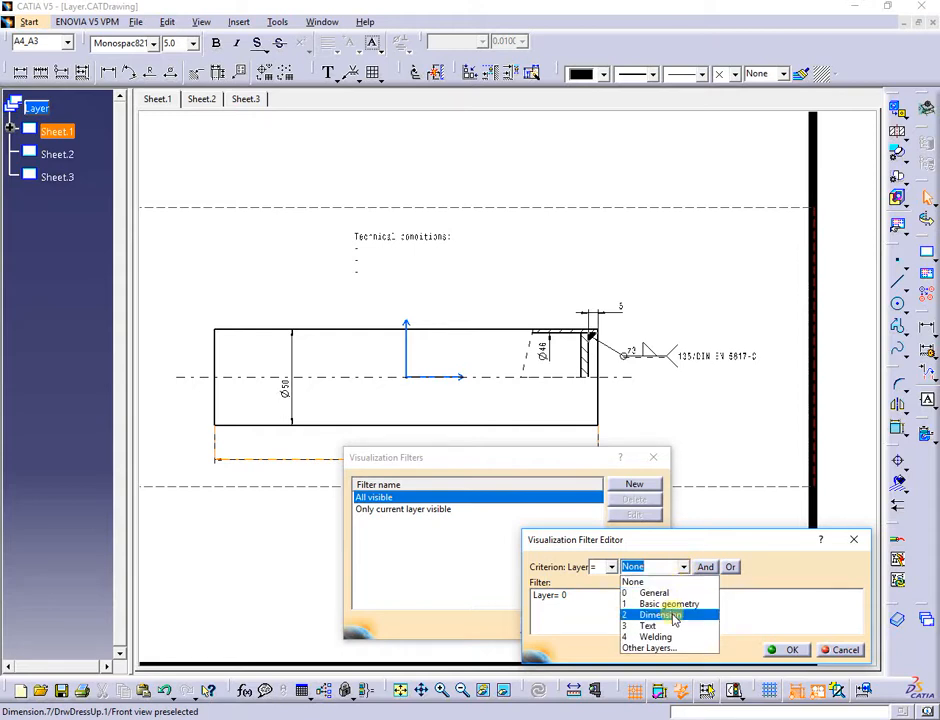
click(670, 615)
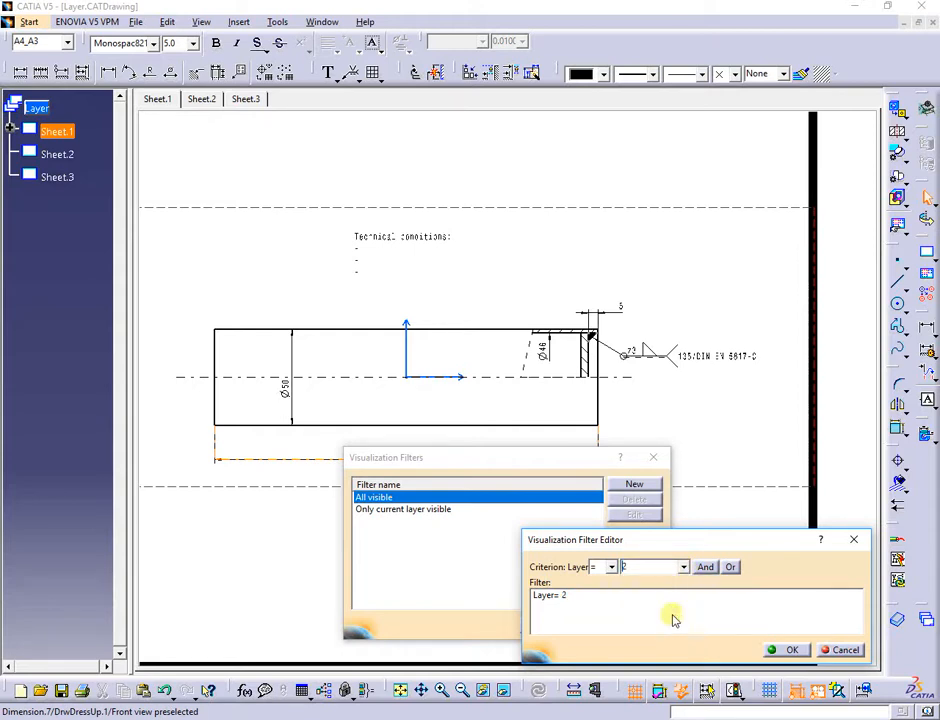
click(792, 650)
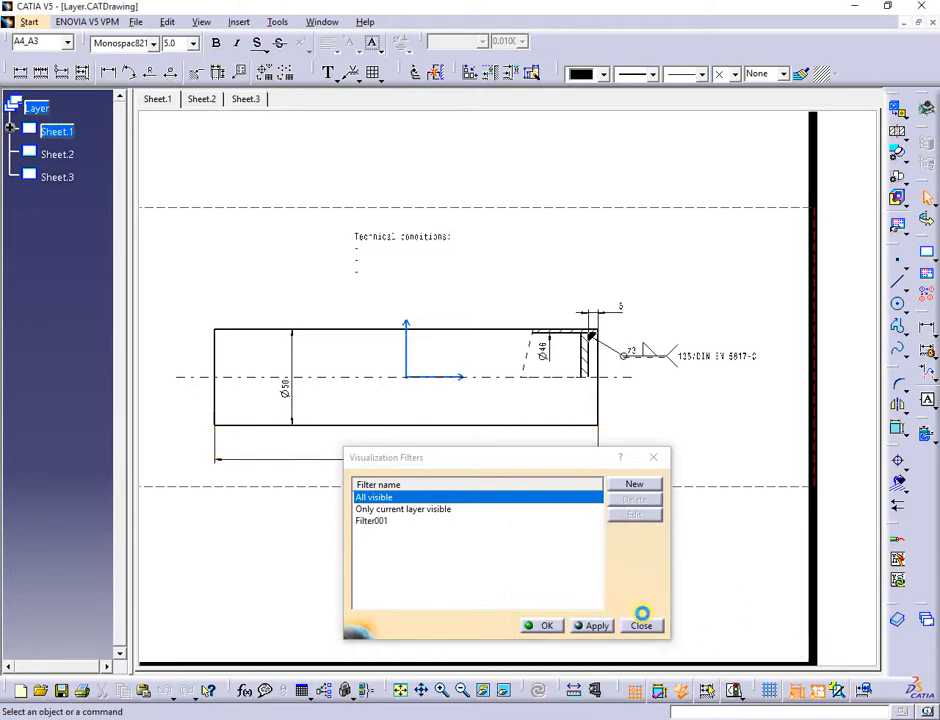
click(376, 524)
click(380, 524)
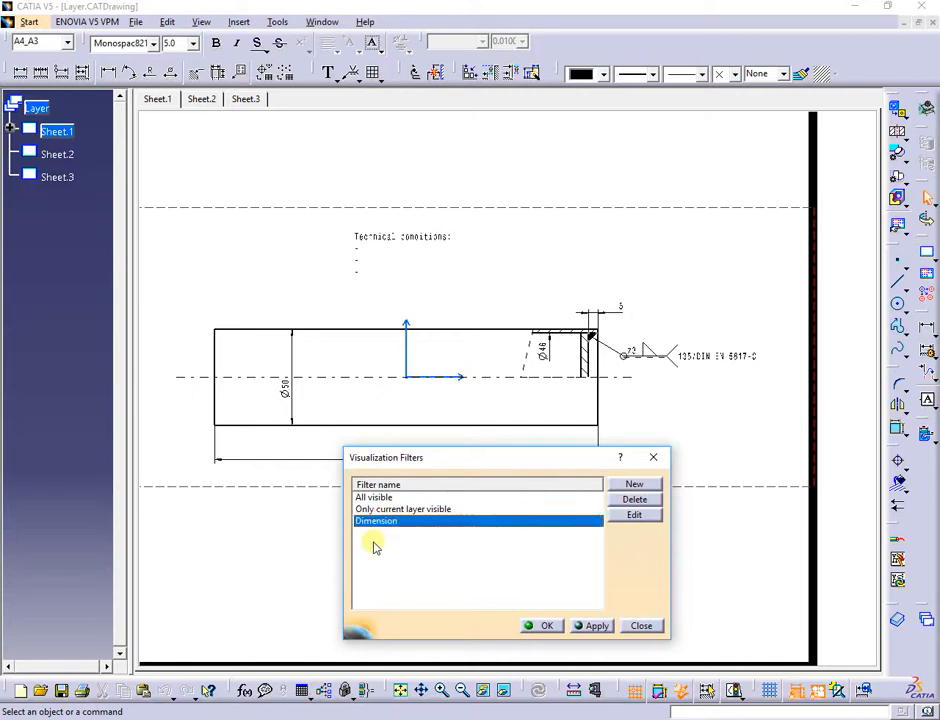
click(374, 543)
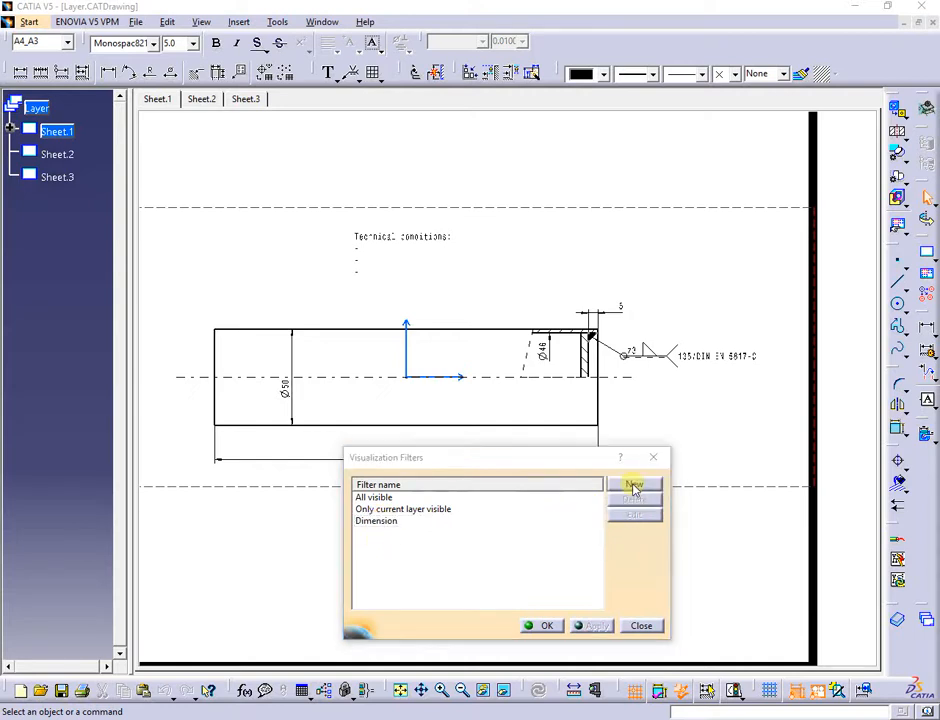
Create a visualization filter with the criterion Layer = 3 and name it Text
click(632, 486)
click(683, 567)
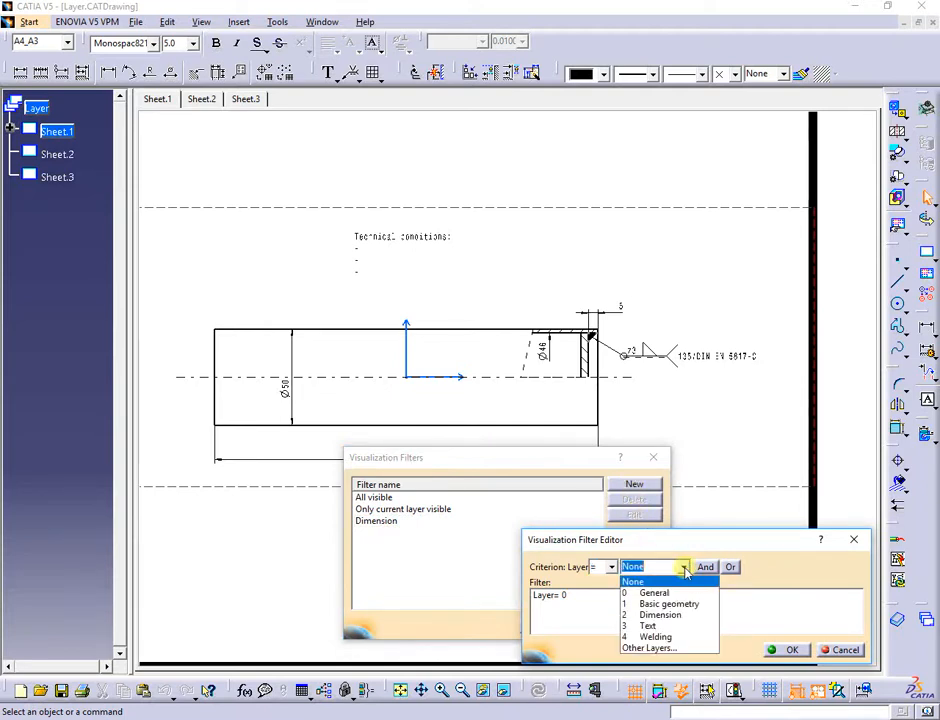
click(650, 623)
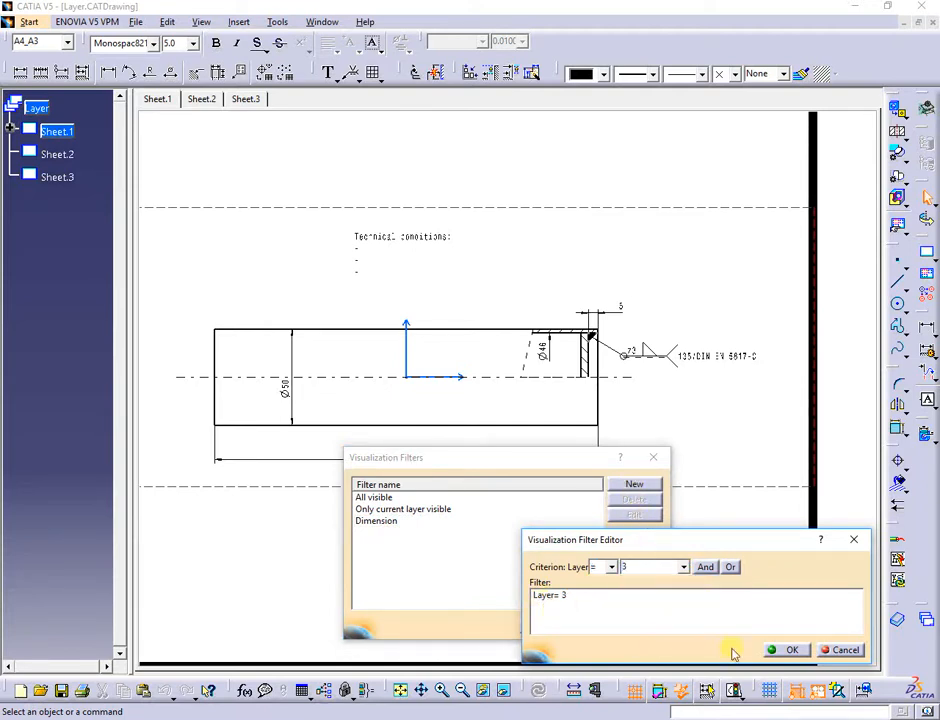
click(792, 650)
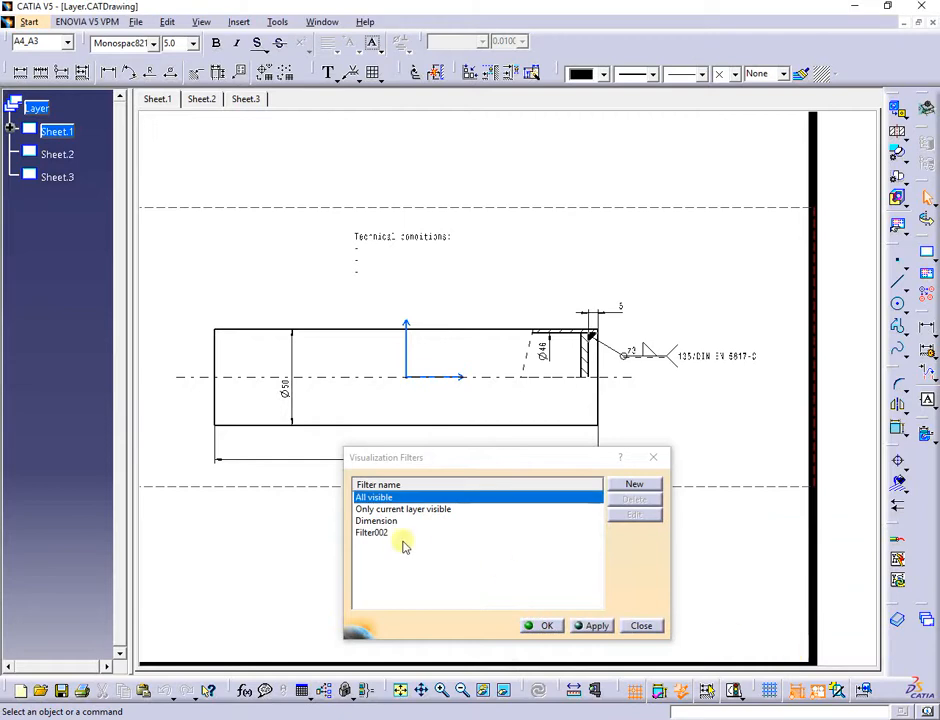
click(375, 536)
click(372, 533)
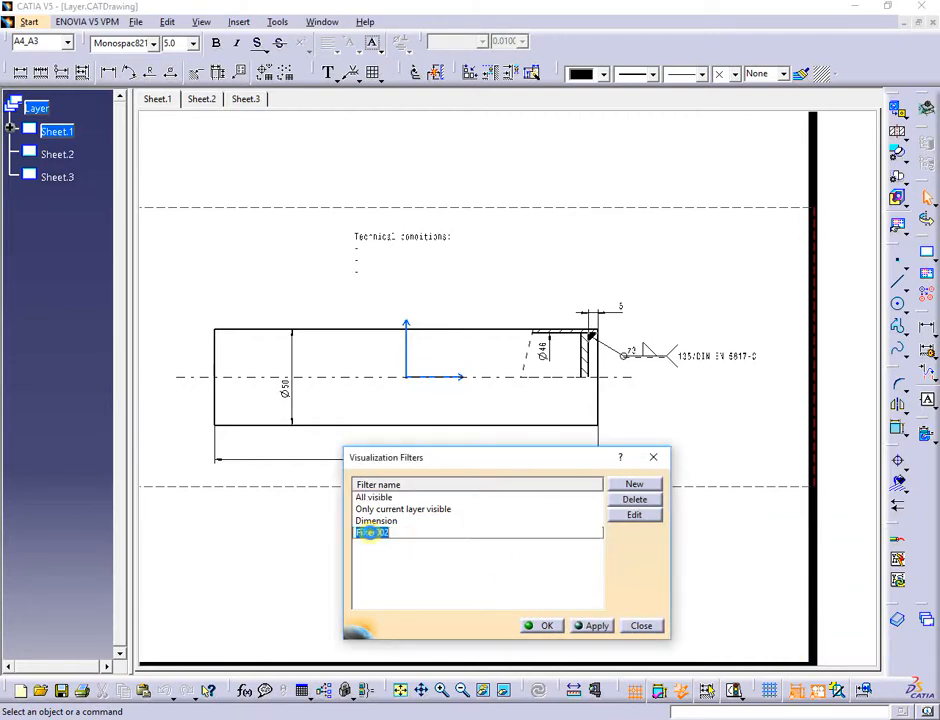
text(Text)
Create a visualization filter with the criterion Layer = 4 and name it Welding
click(635, 485)
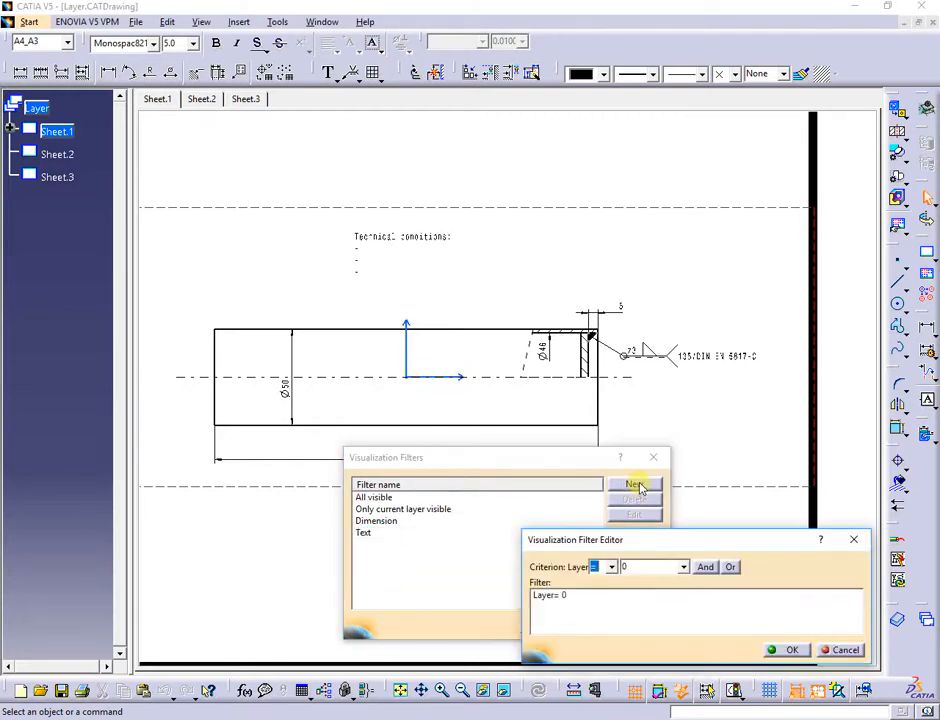
click(684, 567)
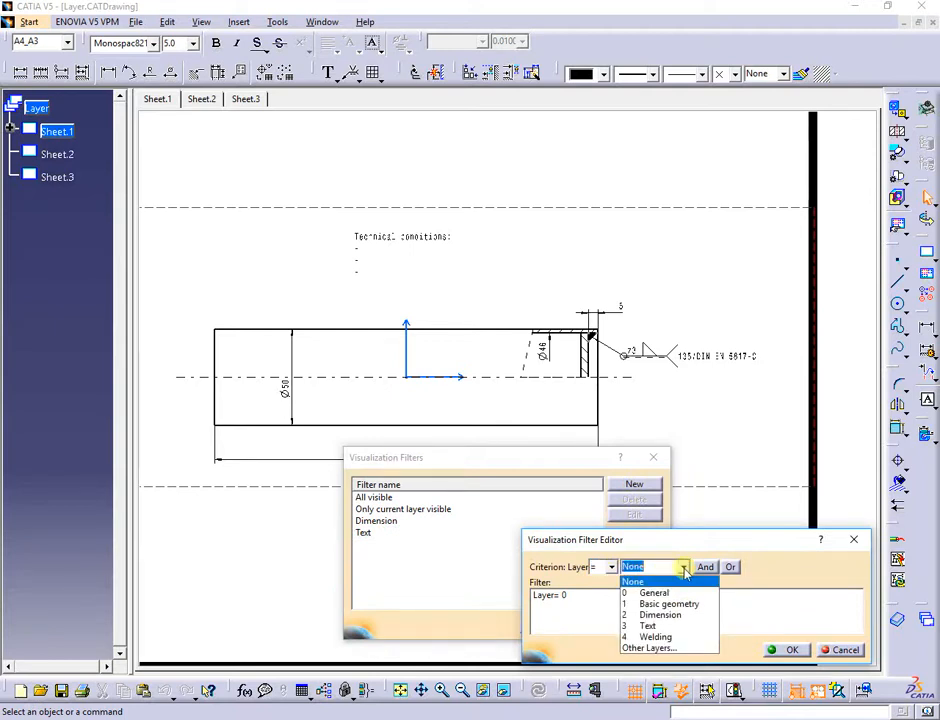
click(668, 636)
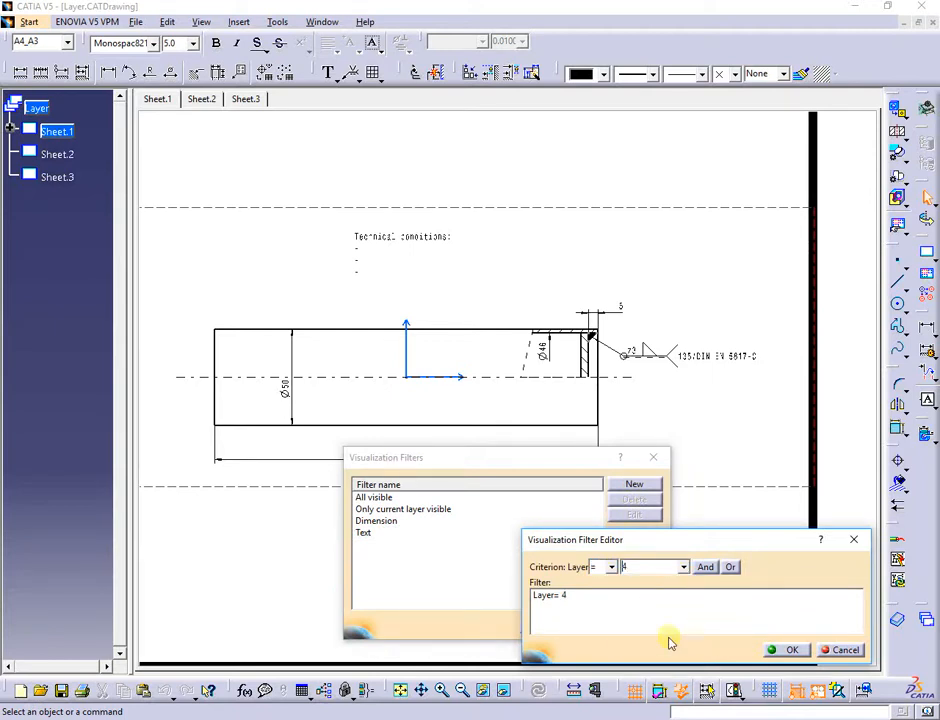
click(783, 650)
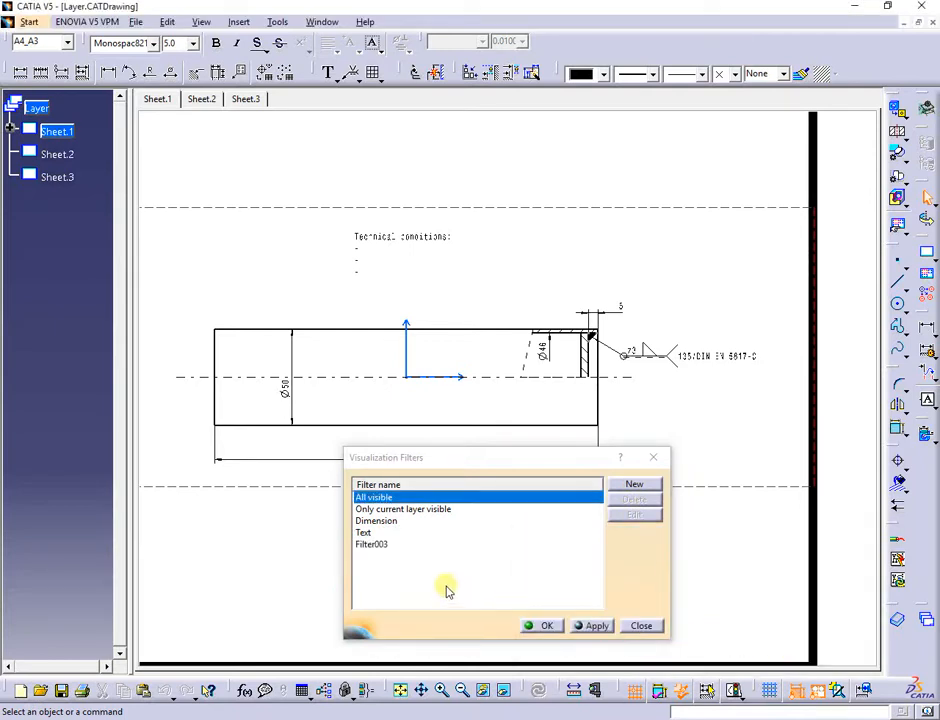
click(378, 546)
click(377, 544)
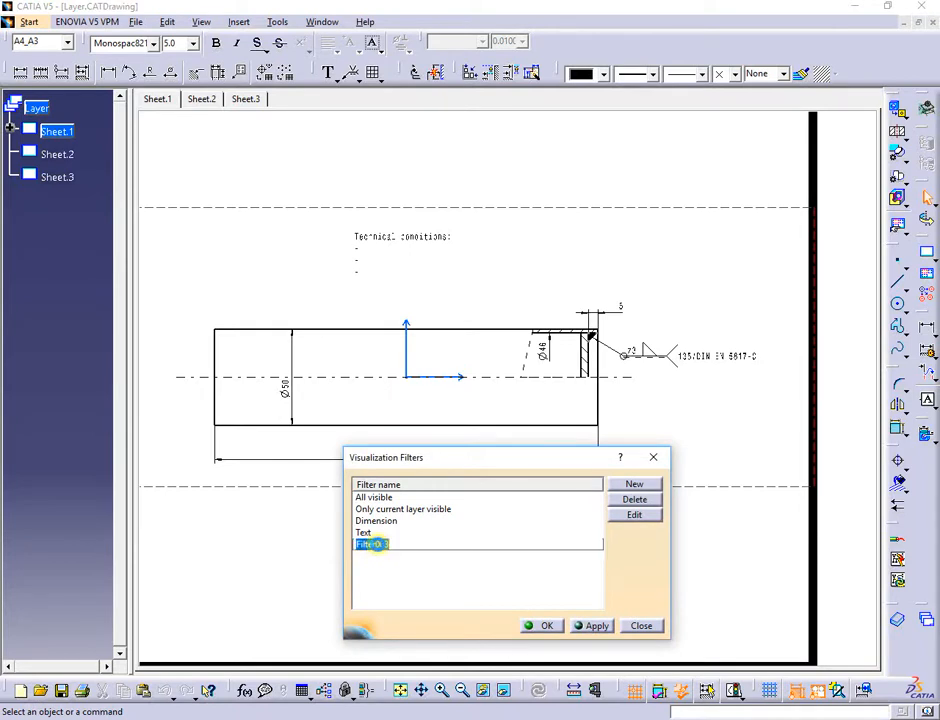
text(Welding)
key(Return)
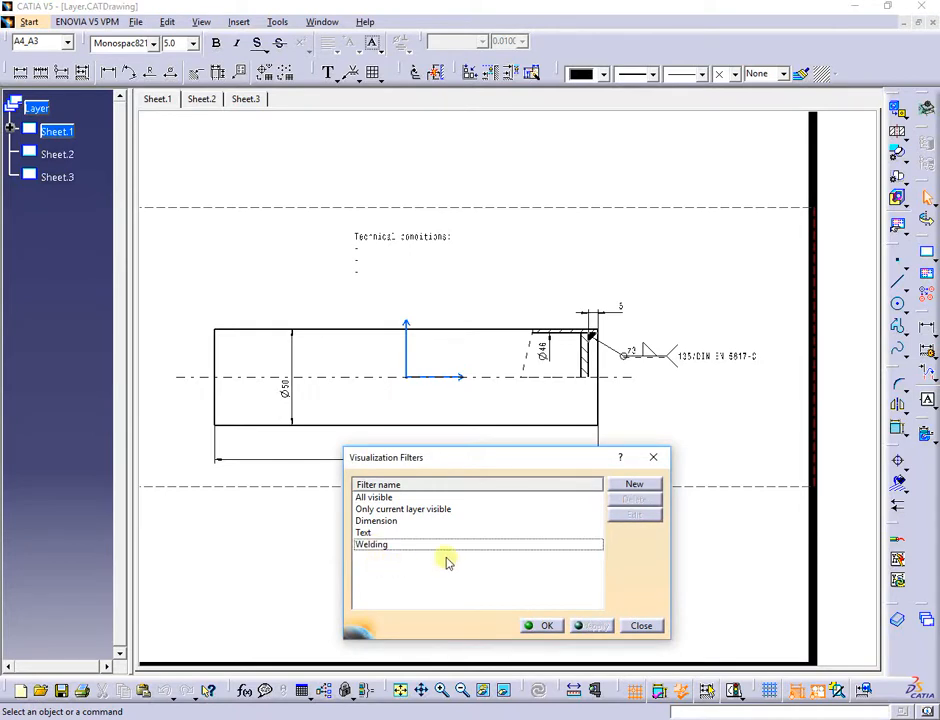
Create a visualization filter that combines the criteria Layer <= 3 and Layer >= 2 with And
click(636, 486)
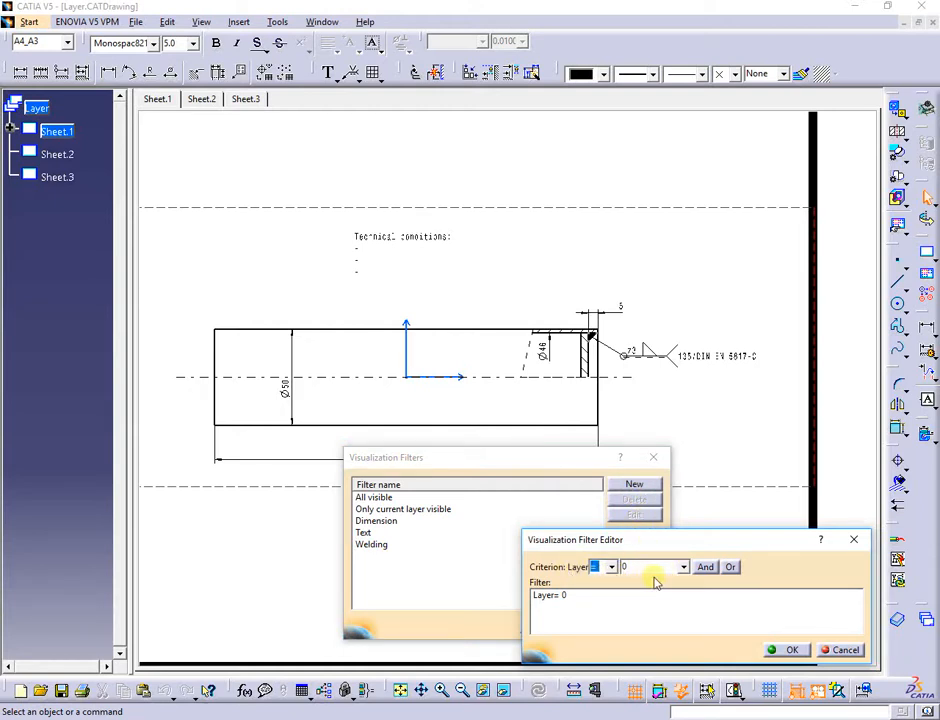
click(612, 567)
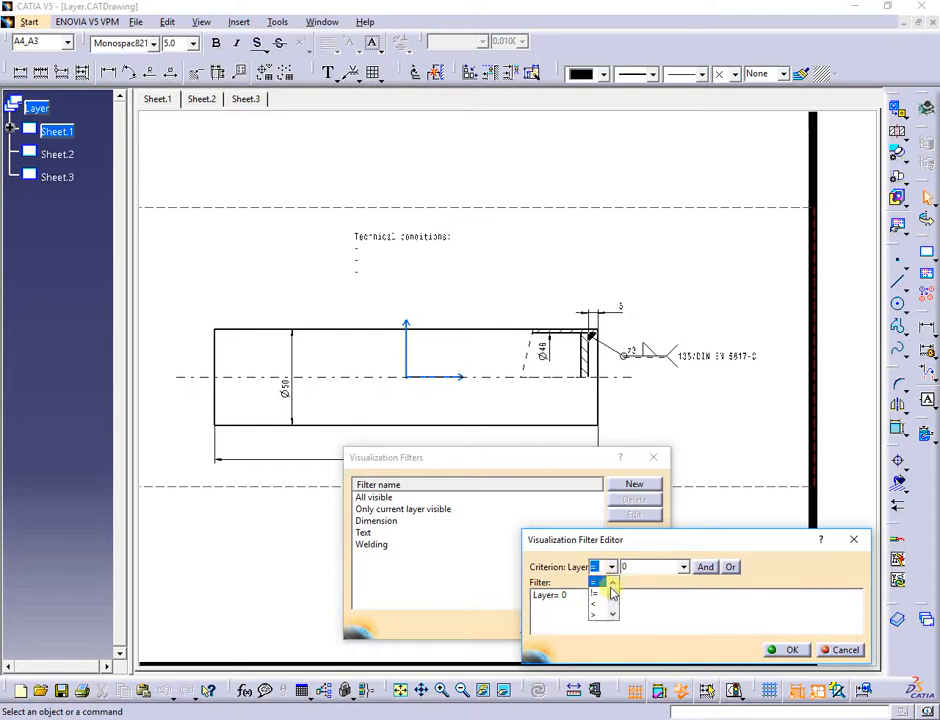
drag(614, 593, 614, 605)
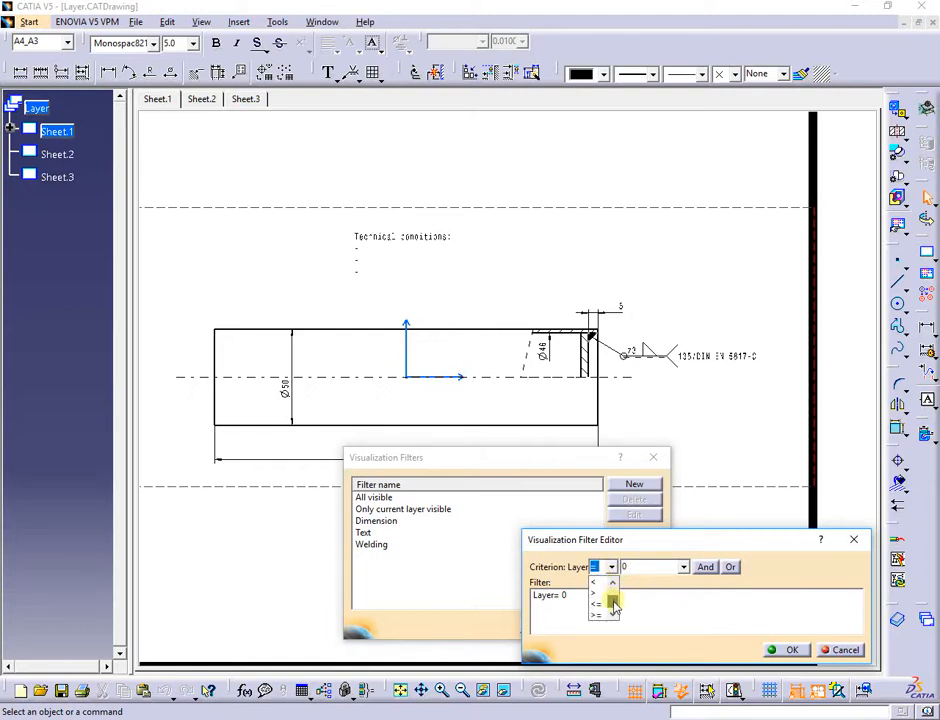
click(598, 604)
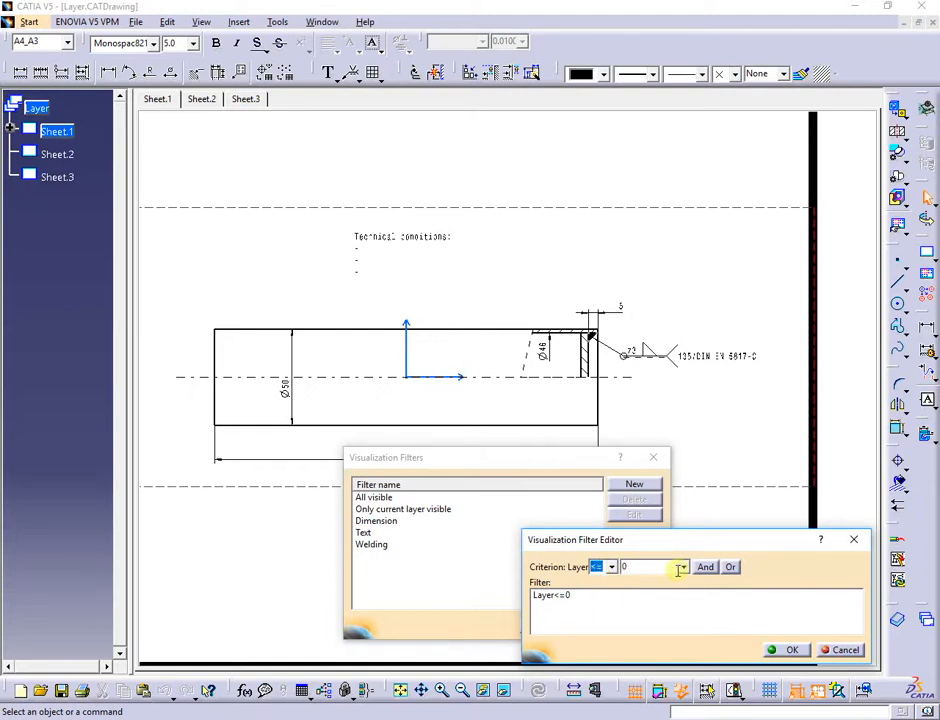
click(678, 567)
click(655, 625)
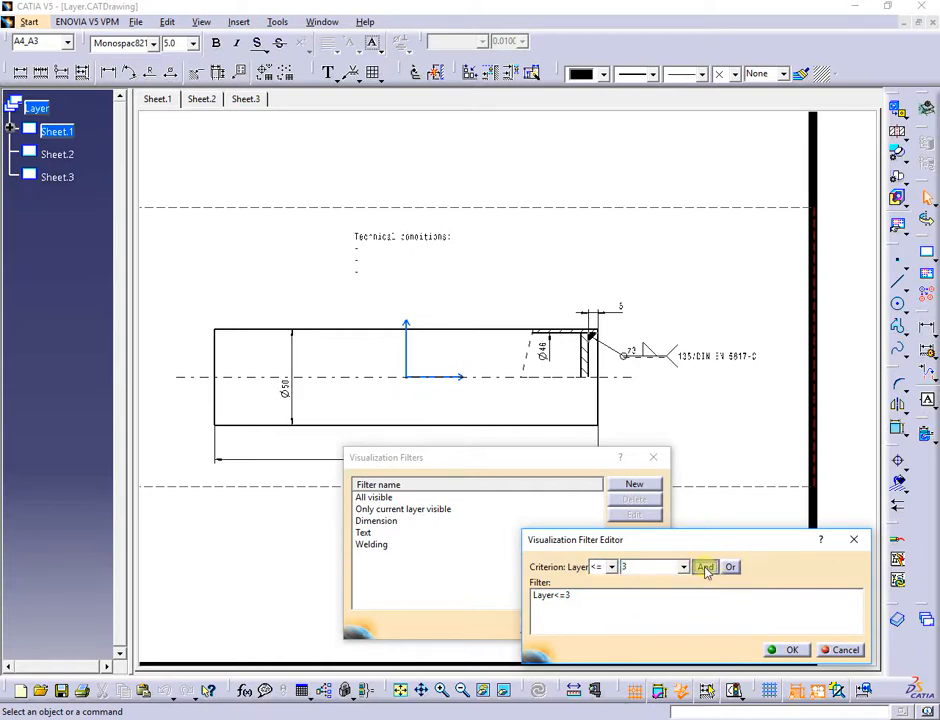
click(611, 568)
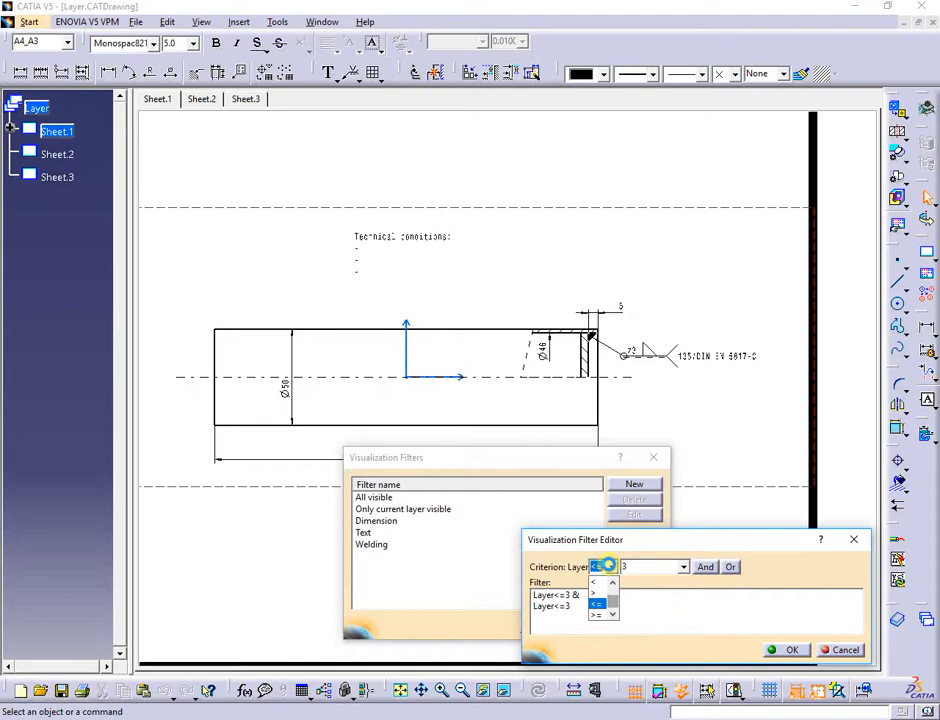
click(598, 617)
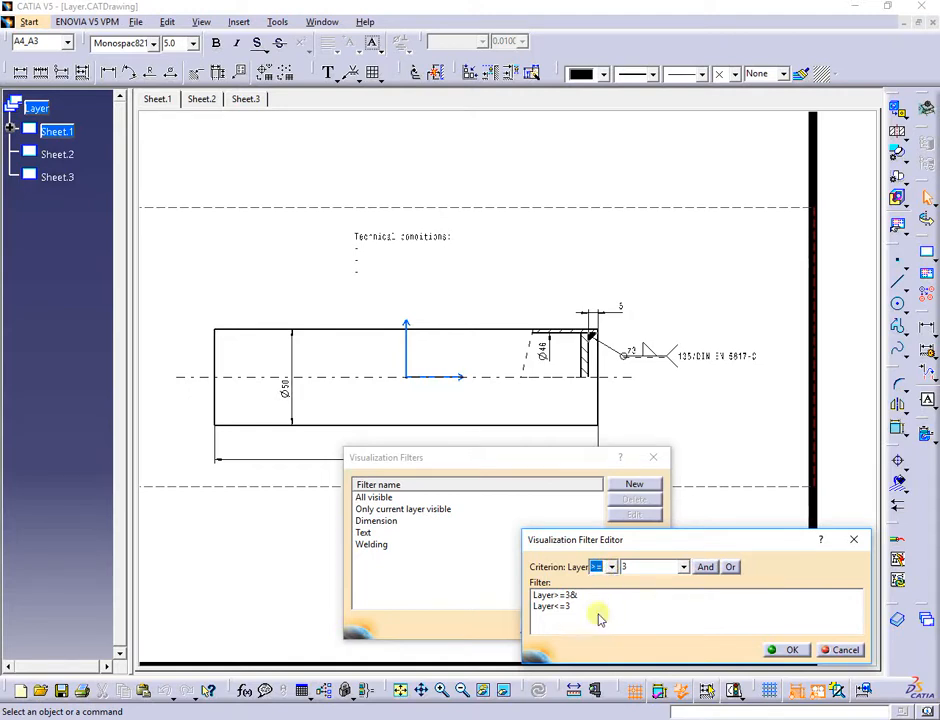
click(684, 567)
click(662, 616)
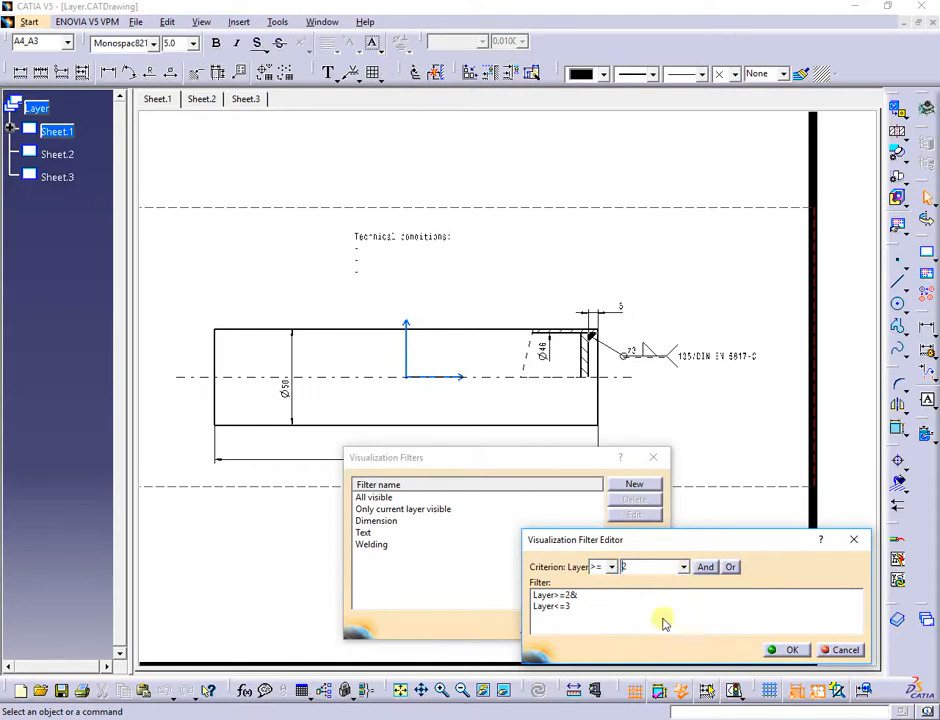
click(793, 651)
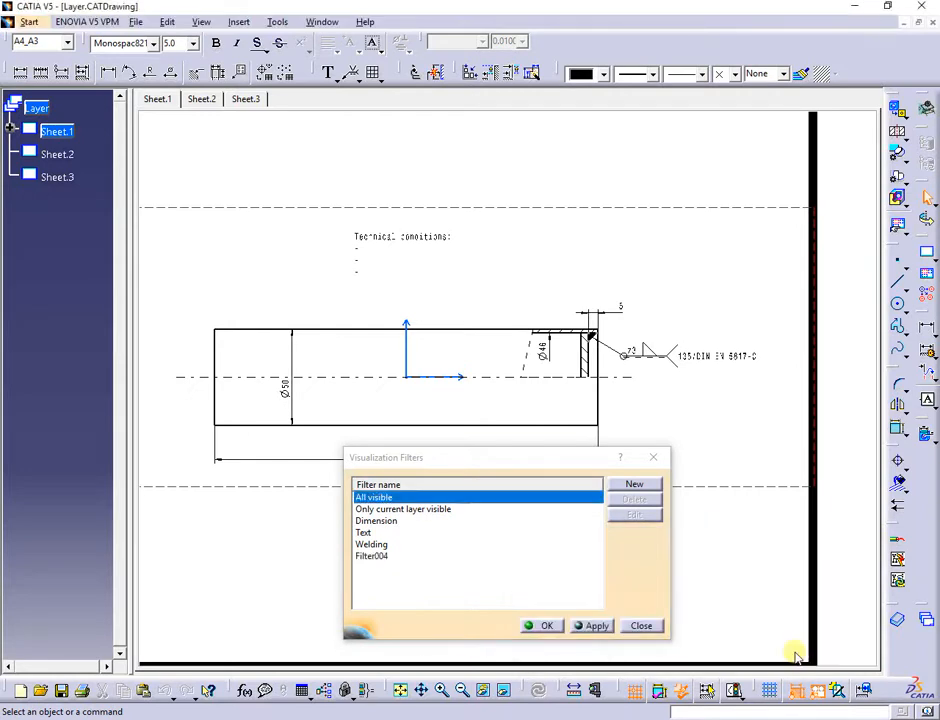
Rename the new combined-criteria filter as Dimension & Text
click(377, 560)
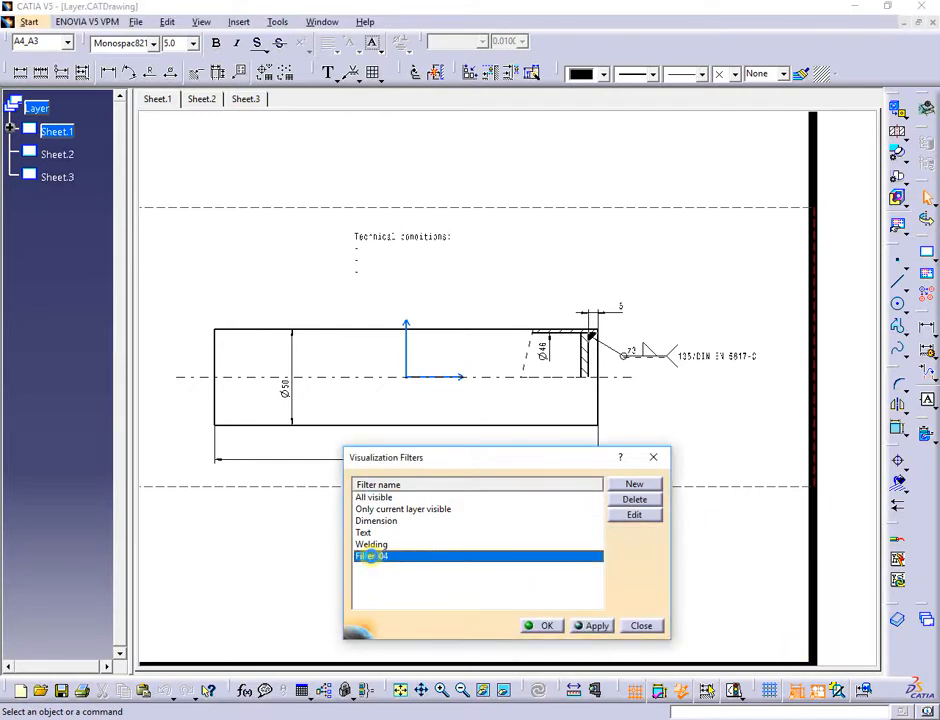
double_click(371, 556)
text(Dimension & Text)
key(Return)
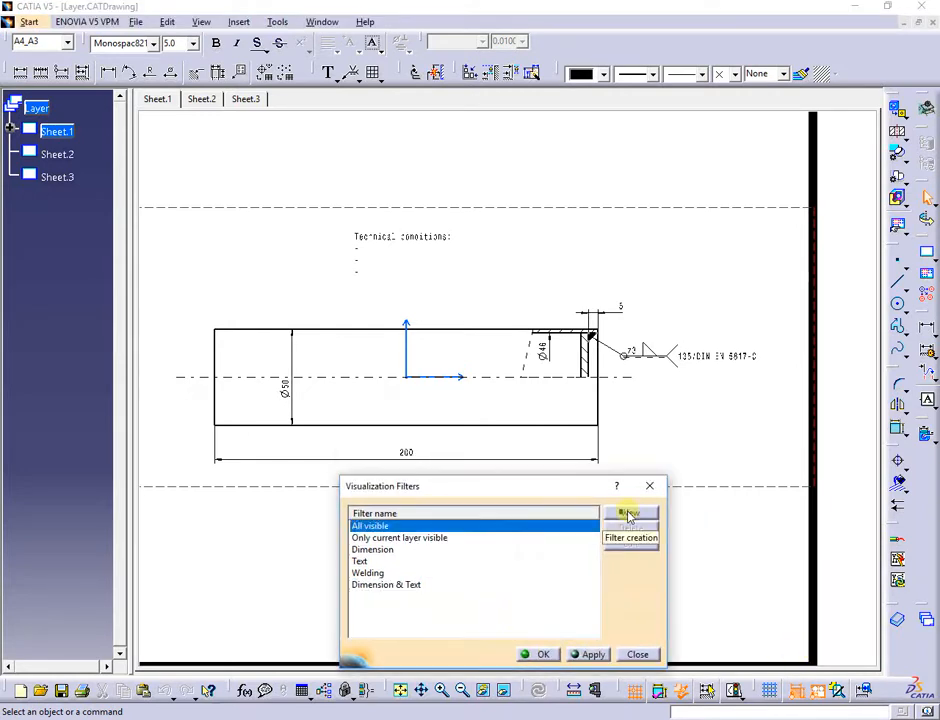
Create a visualization filter with the criterion Layer = 1 and name it Geometry
click(629, 514)
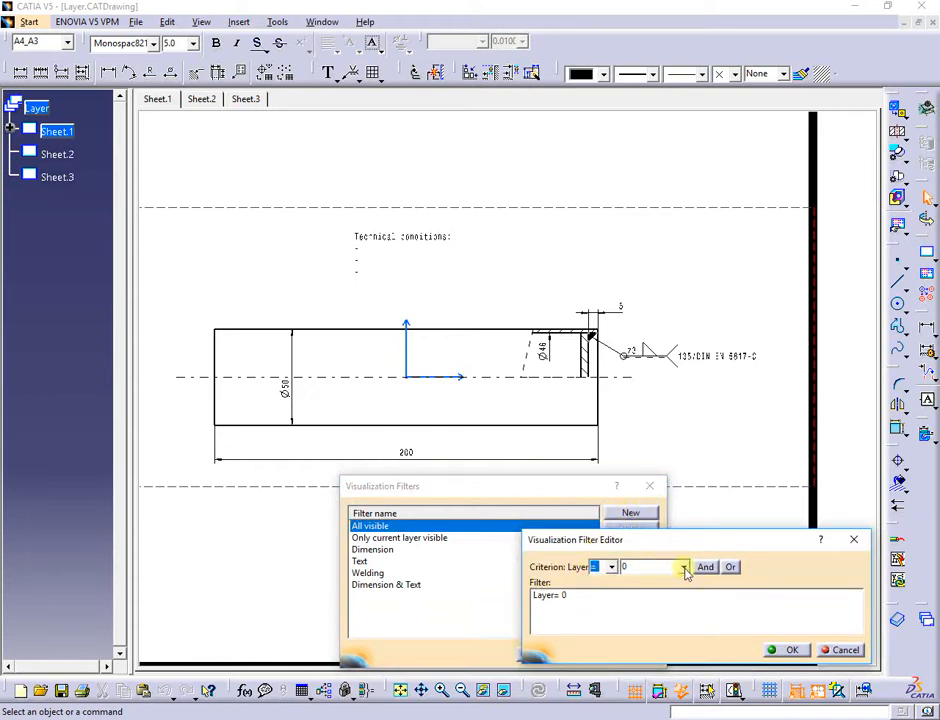
click(684, 567)
click(662, 605)
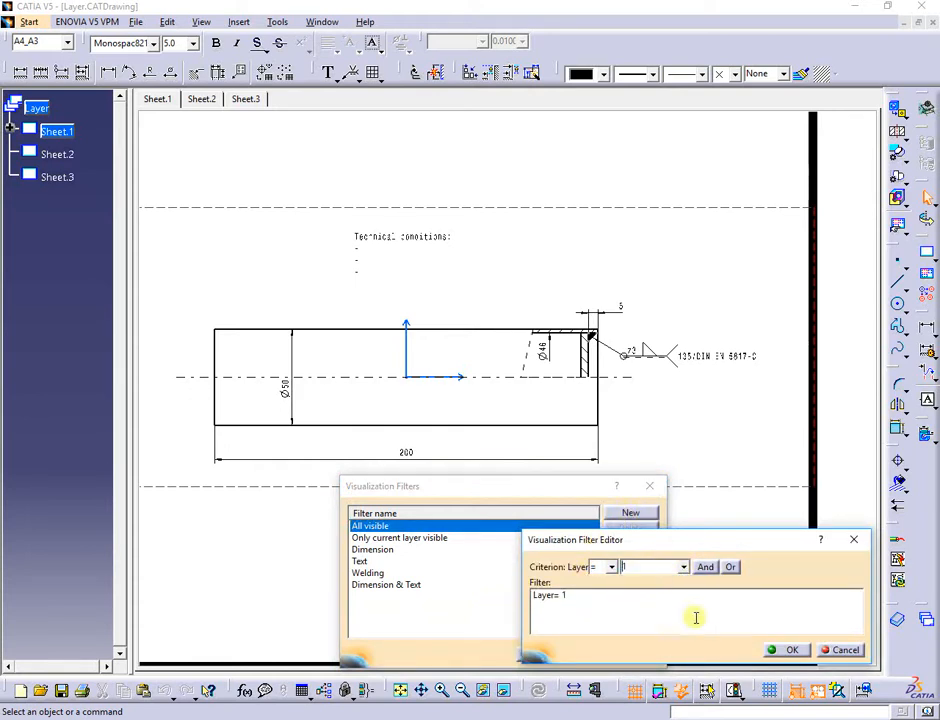
click(780, 649)
click(368, 597)
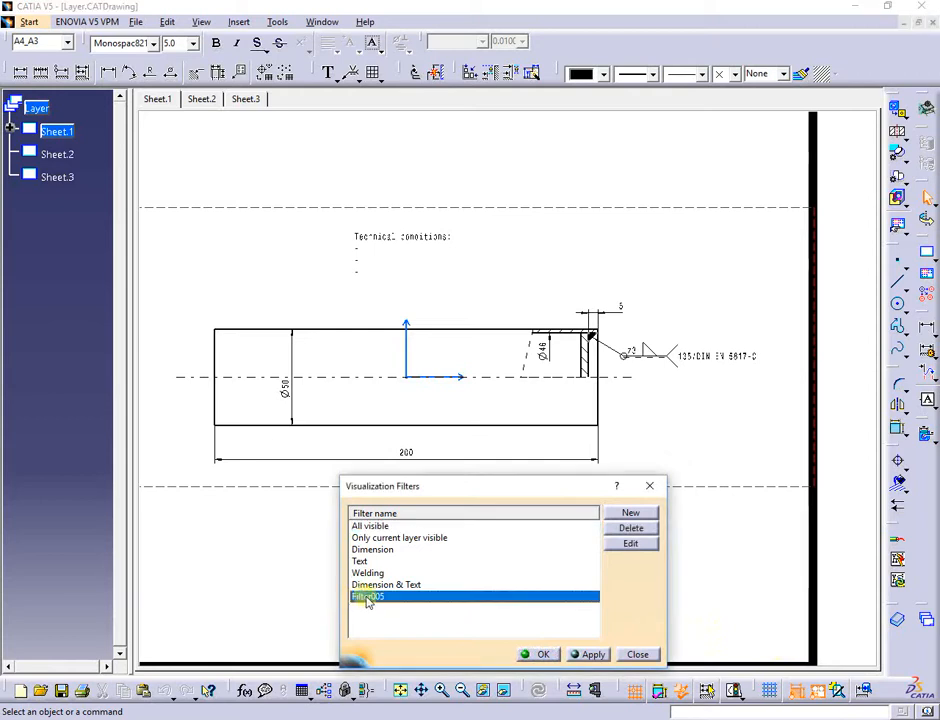
click(368, 597)
text(Ge)
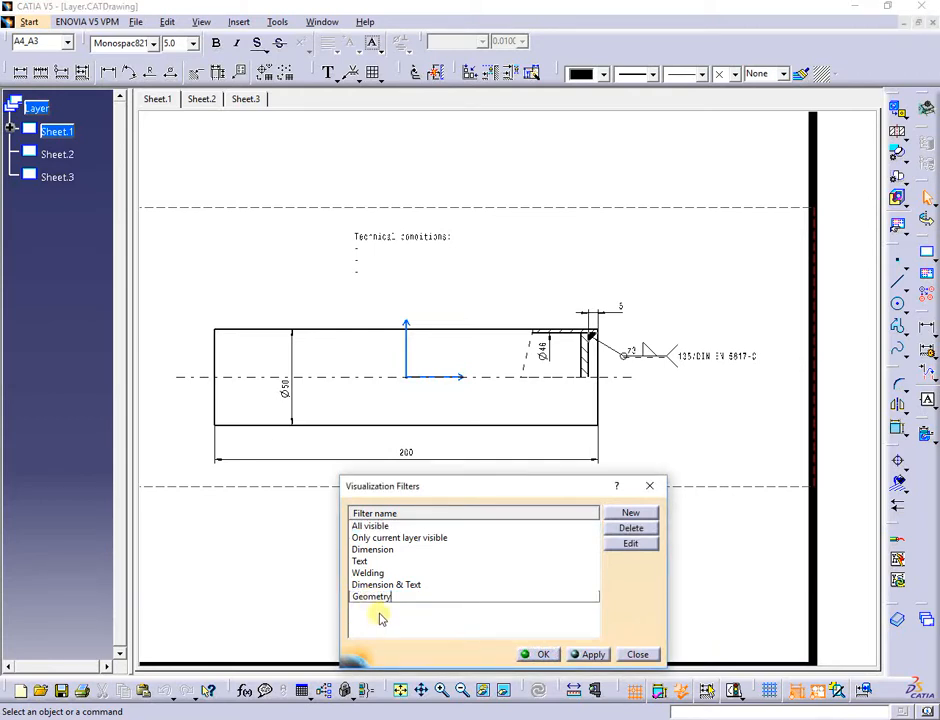
text(ometry)
click(379, 616)
Check the Geometry filter and the Dimension & Text filter by applying each to the drawing in turn
click(377, 598)
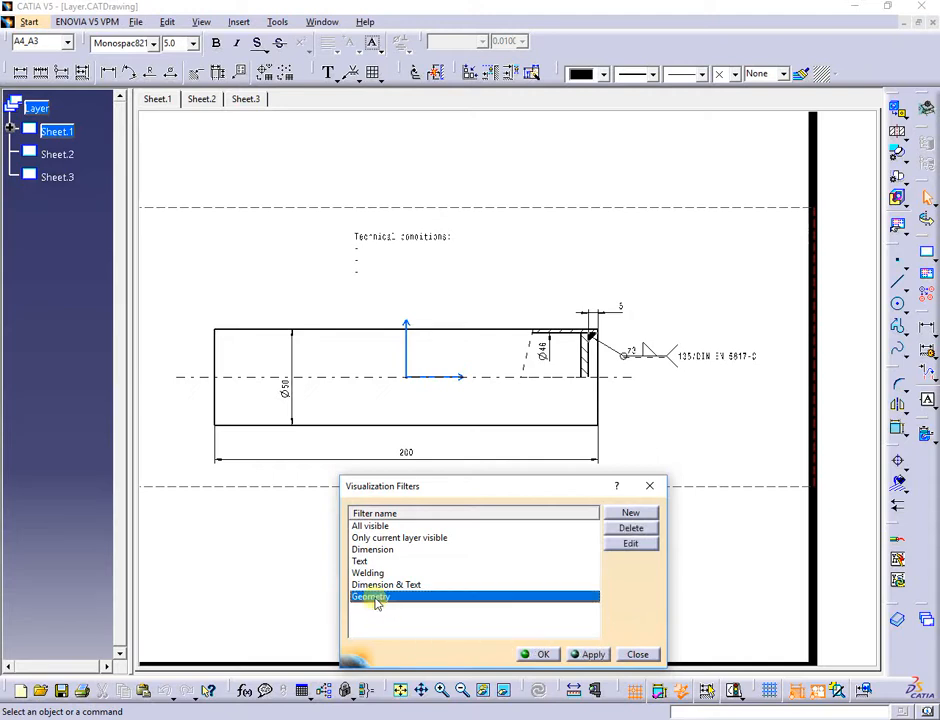
click(590, 655)
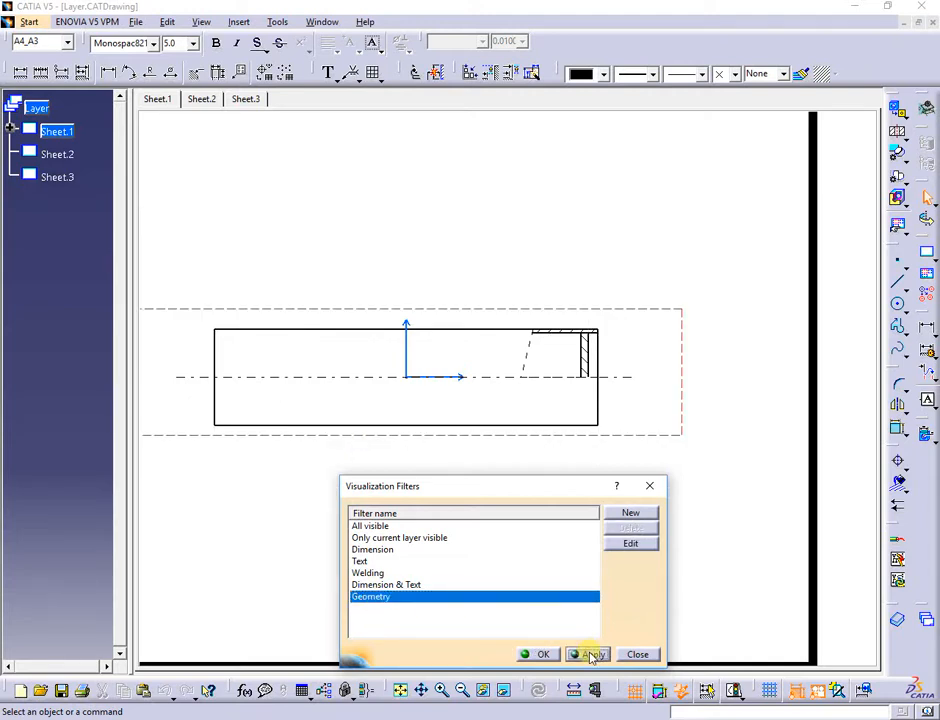
click(405, 584)
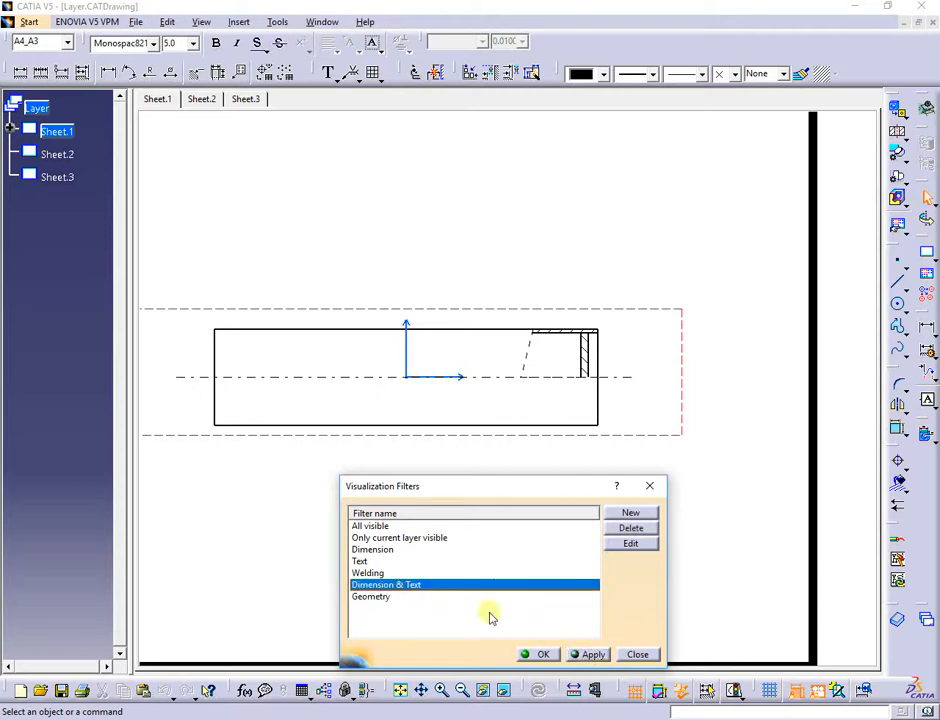
click(592, 654)
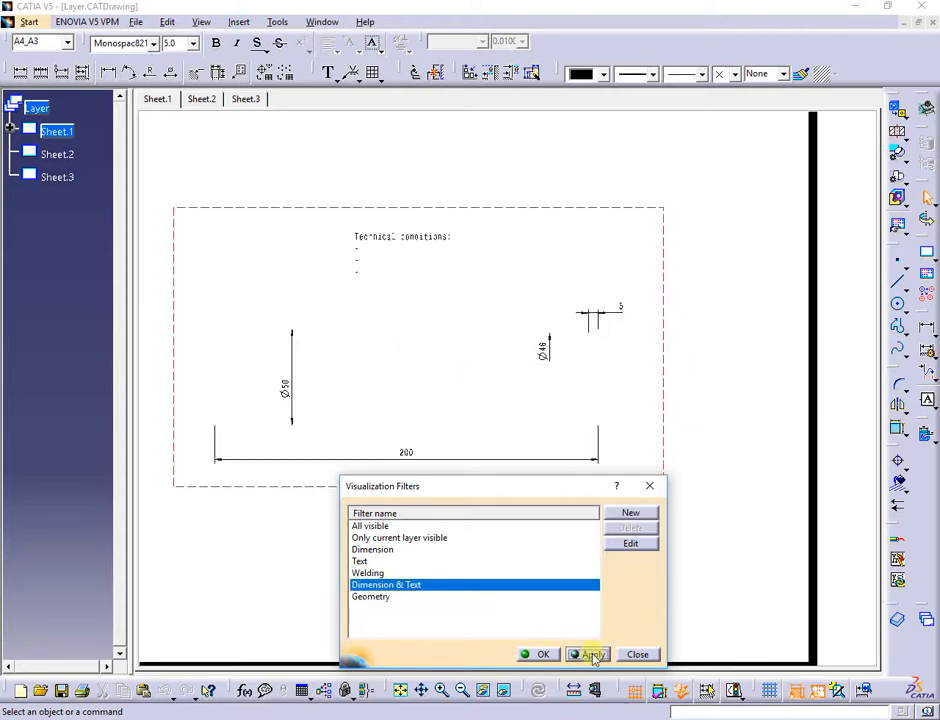
Apply the Welding filter to the drawing and inspect the weld and its welding symbol
click(480, 573)
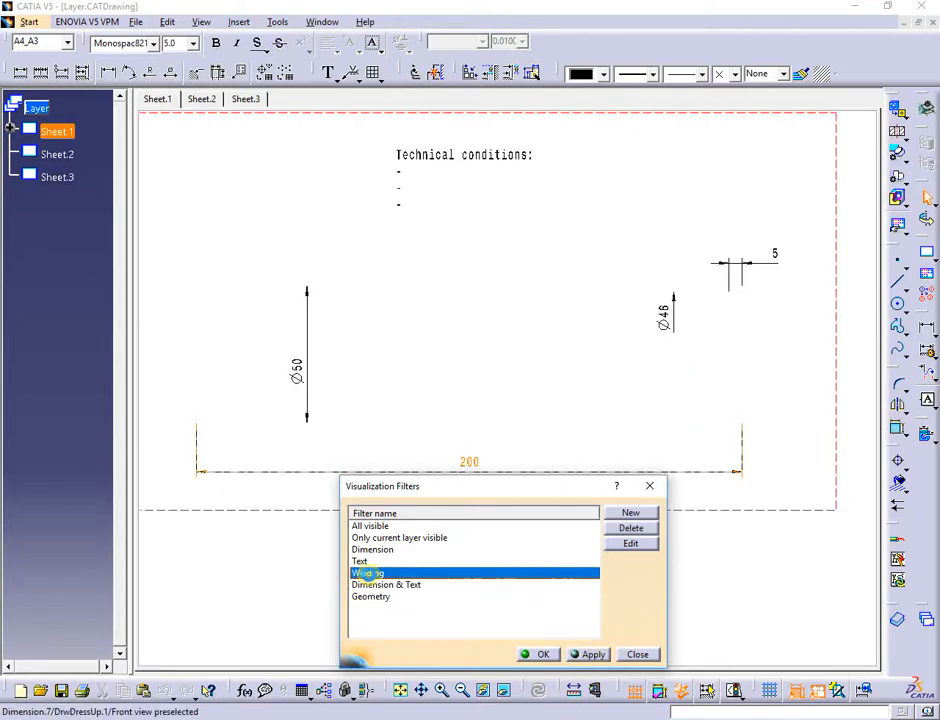
click(592, 655)
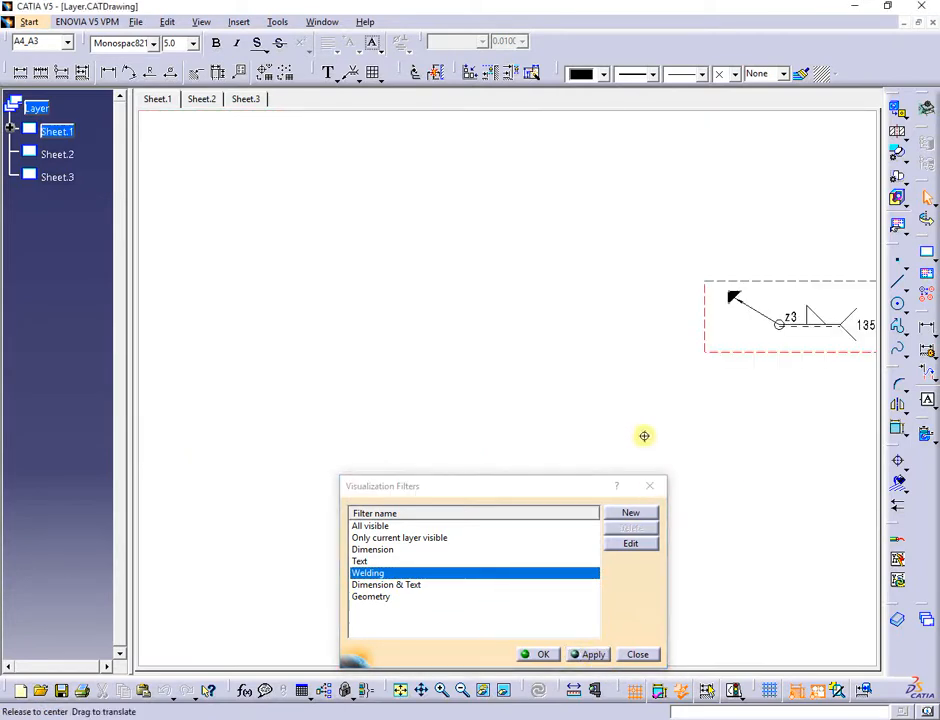
mouse_move(644, 434)
middle_down()
mouse_move(518, 430)
mouse_move(532, 436)
middle_up()
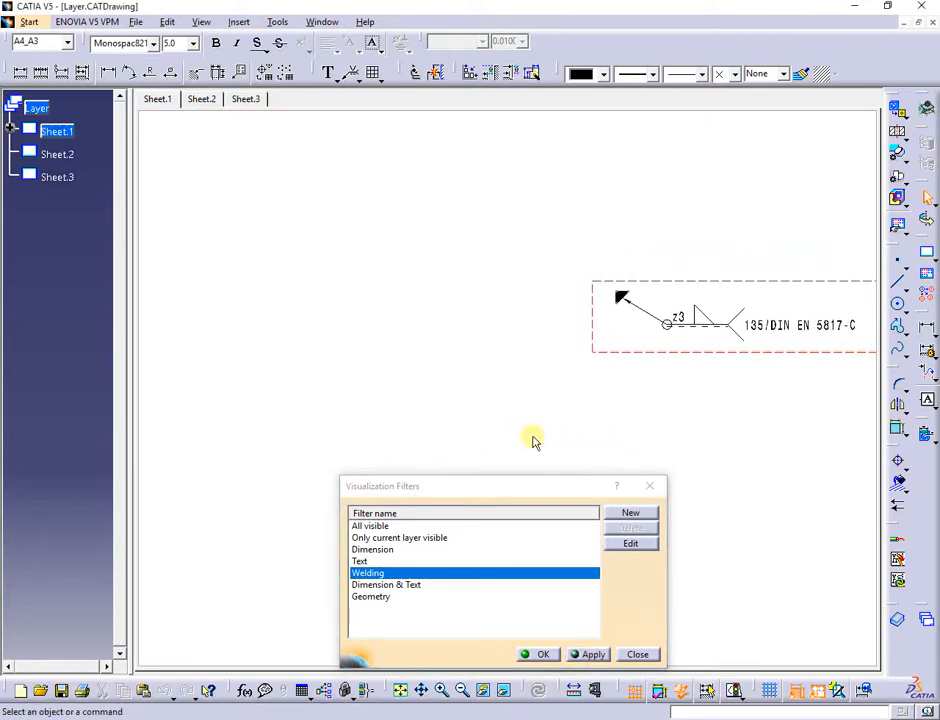
Check the Text filter and the Dimension filter by applying each to the drawing in turn
click(370, 561)
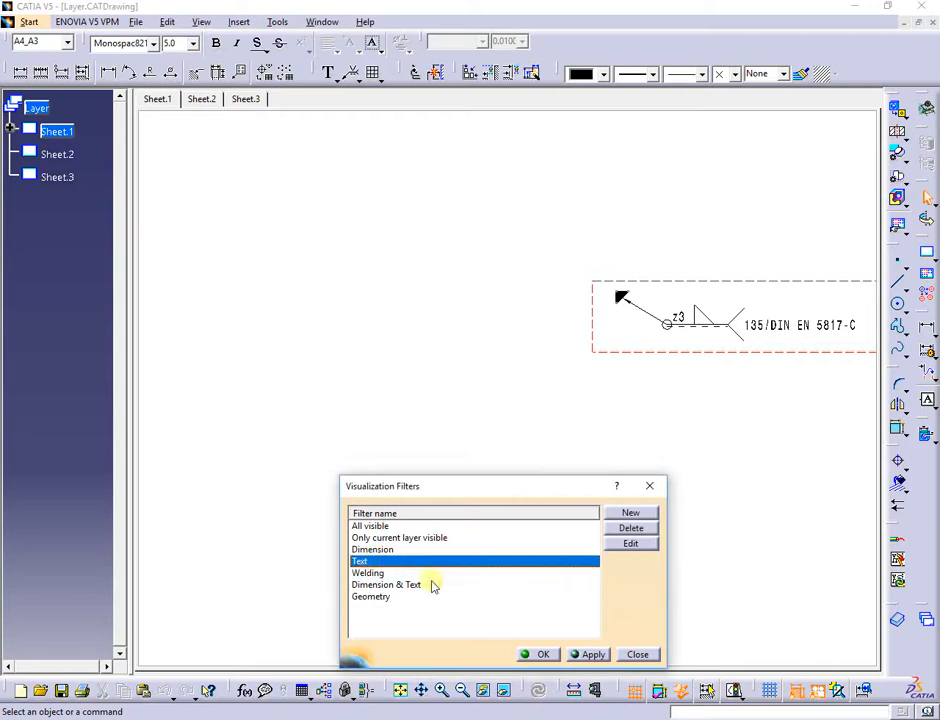
click(592, 655)
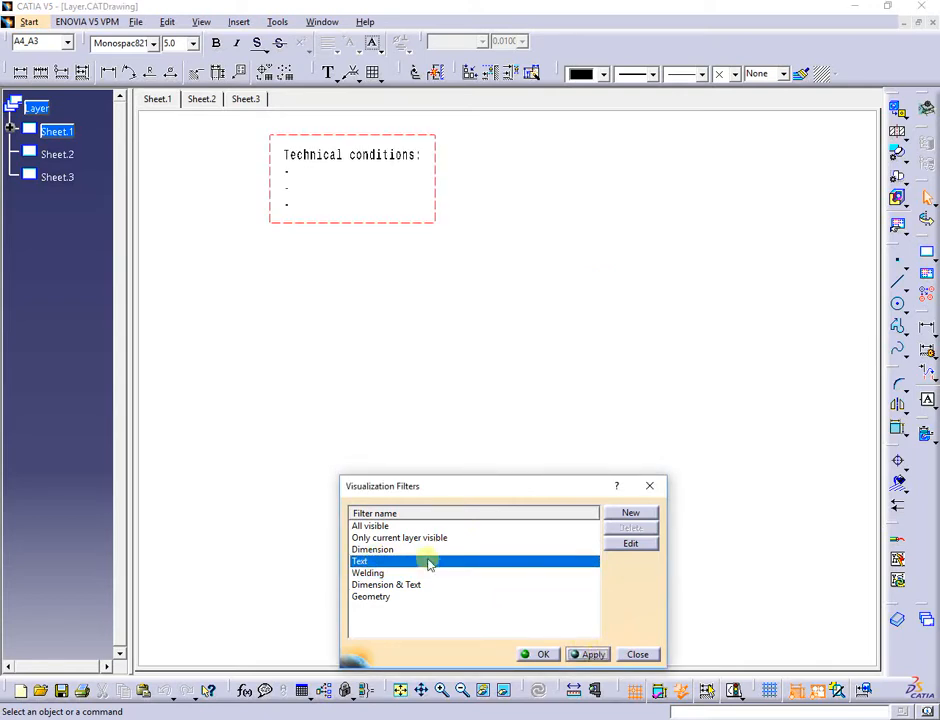
click(375, 549)
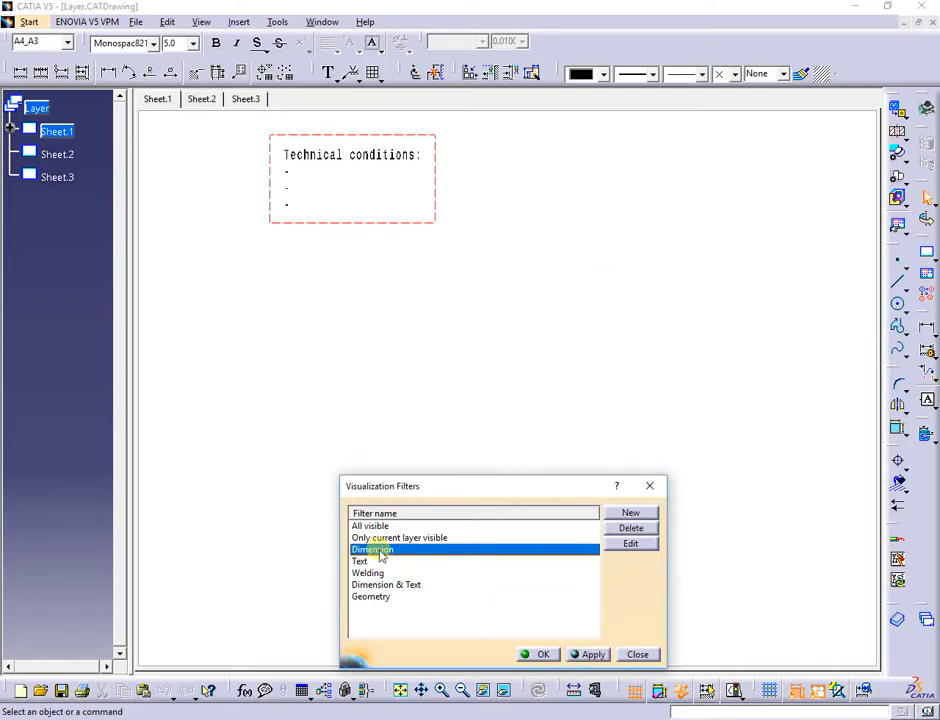
click(593, 656)
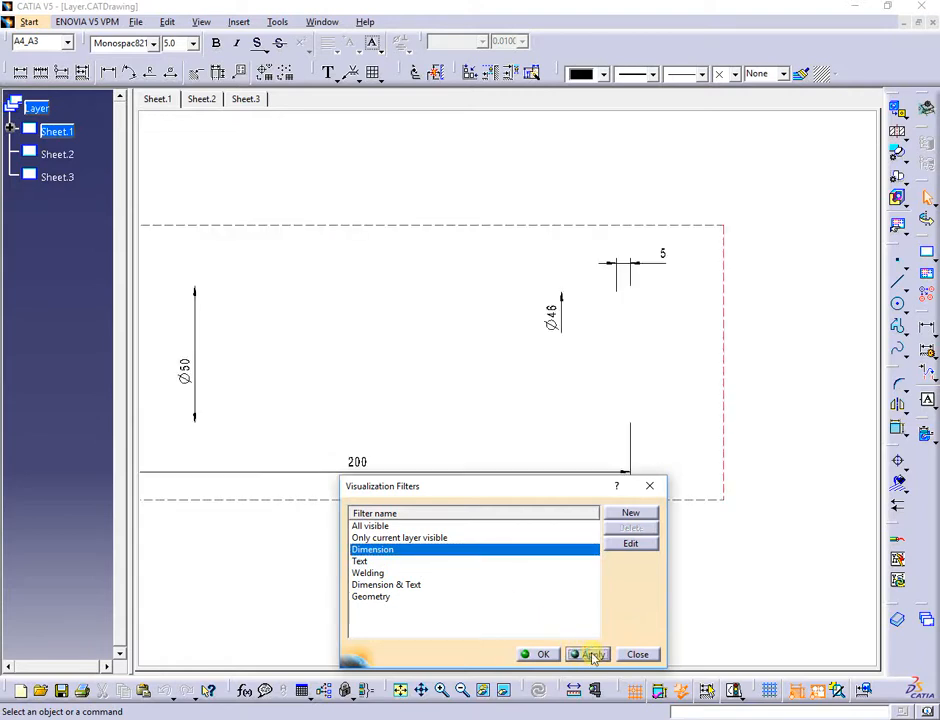
Apply the All visible filter to bring back the complete drawing and finish working with the visualization filters
click(362, 525)
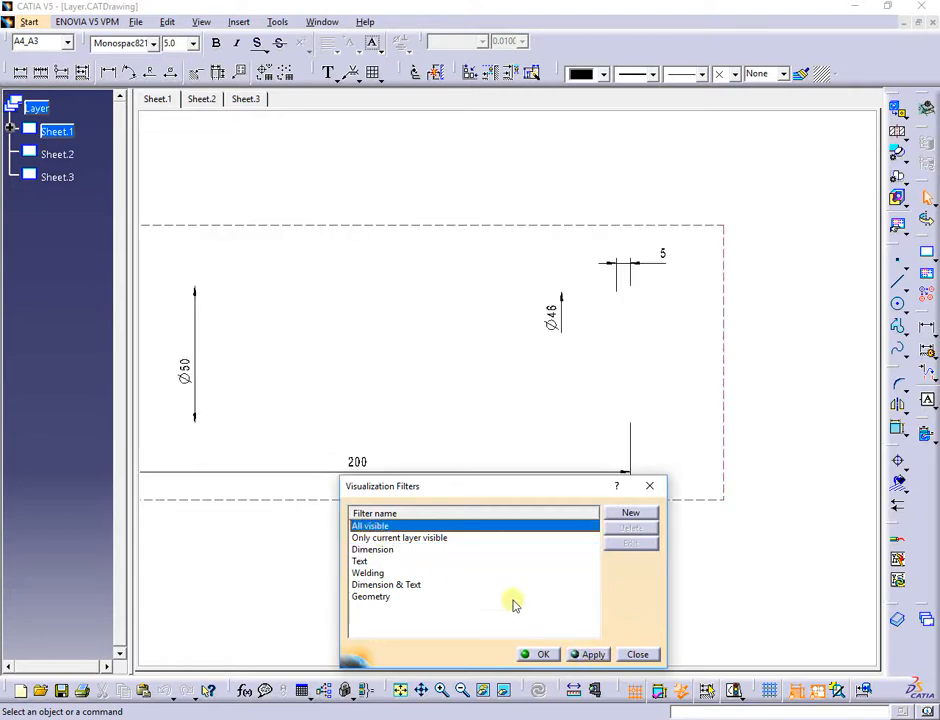
click(590, 655)
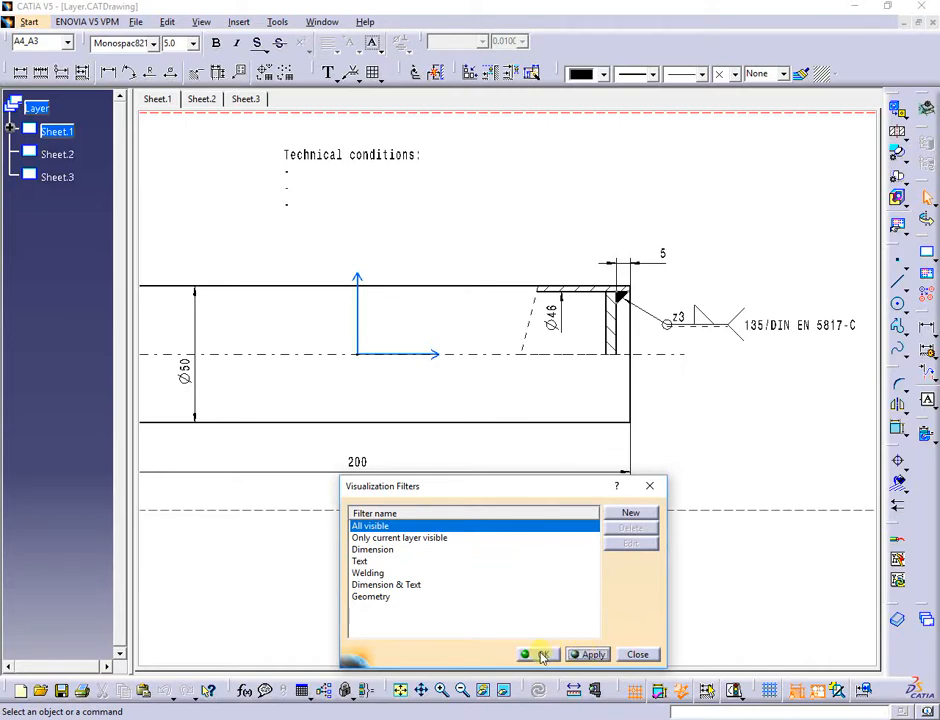
click(545, 657)
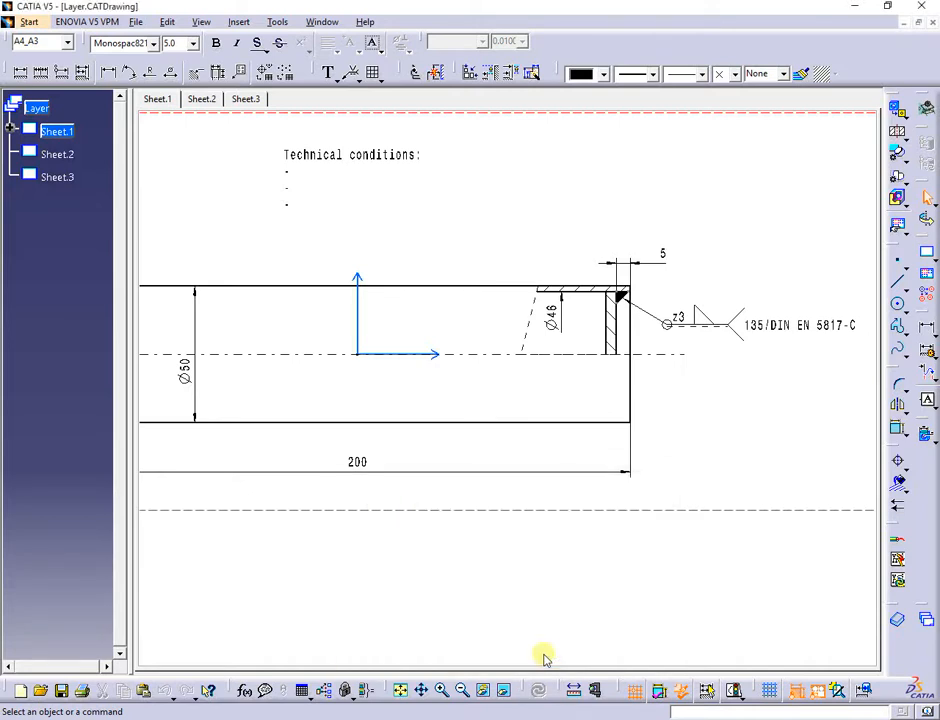
mouse_move(434, 544)
middle_down()
mouse_move(563, 530)
mouse_move(541, 558)
mouse_move(545, 567)
middle_up()
mouse_move(573, 474)
middle_down()
mouse_move(531, 535)
mouse_move(521, 526)
mouse_move(530, 516)
middle_up()
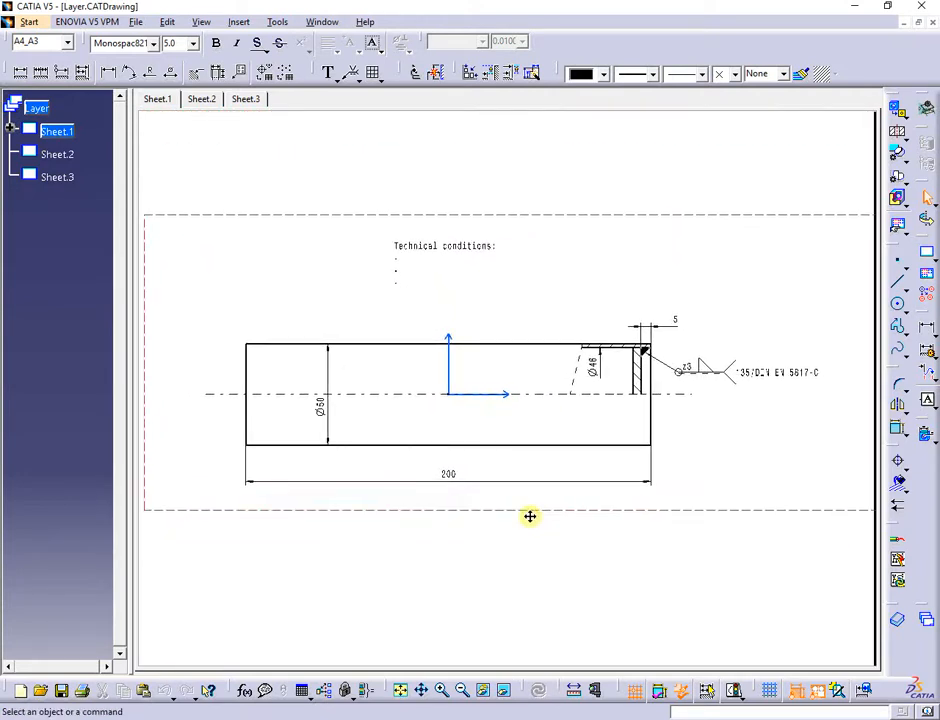
Create a front view of Product2 on Sheet.2 from the tube's end plate face, turned to show the tube lengthwise
click(207, 100)
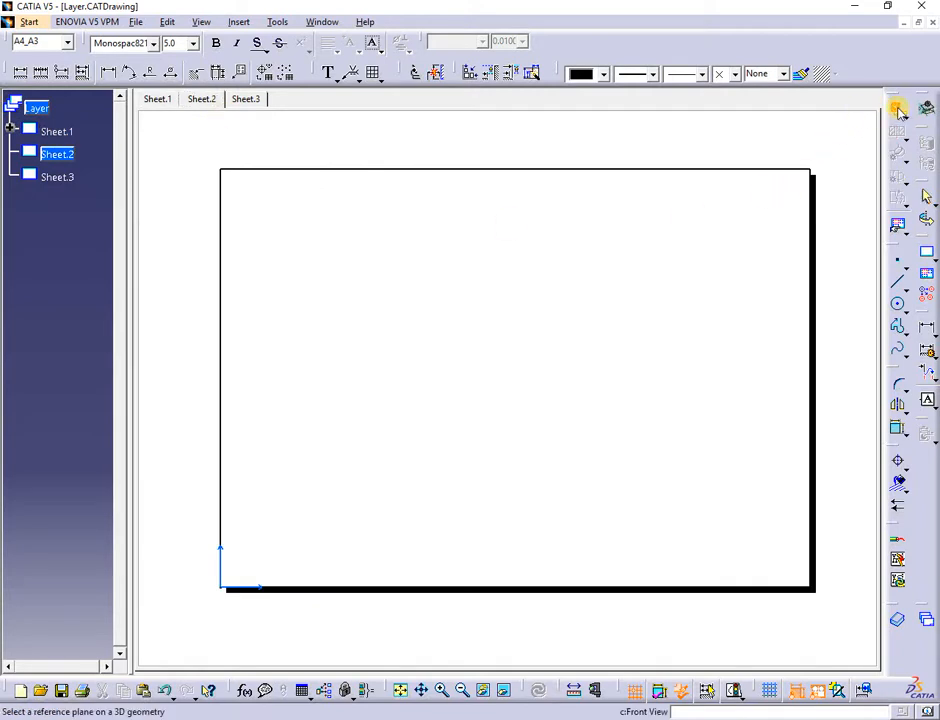
click(322, 21)
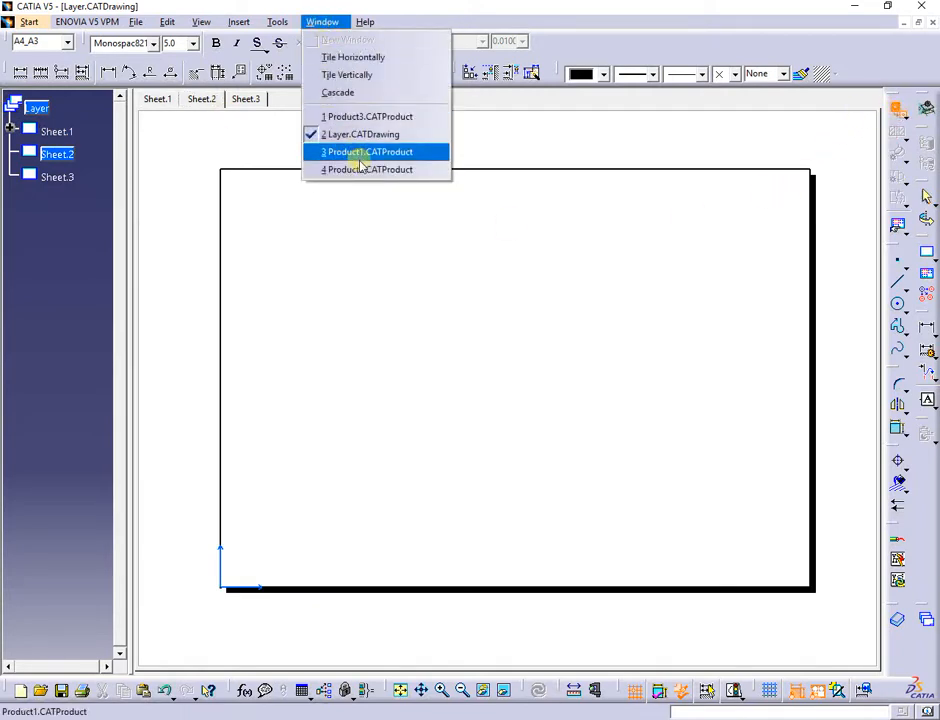
click(366, 169)
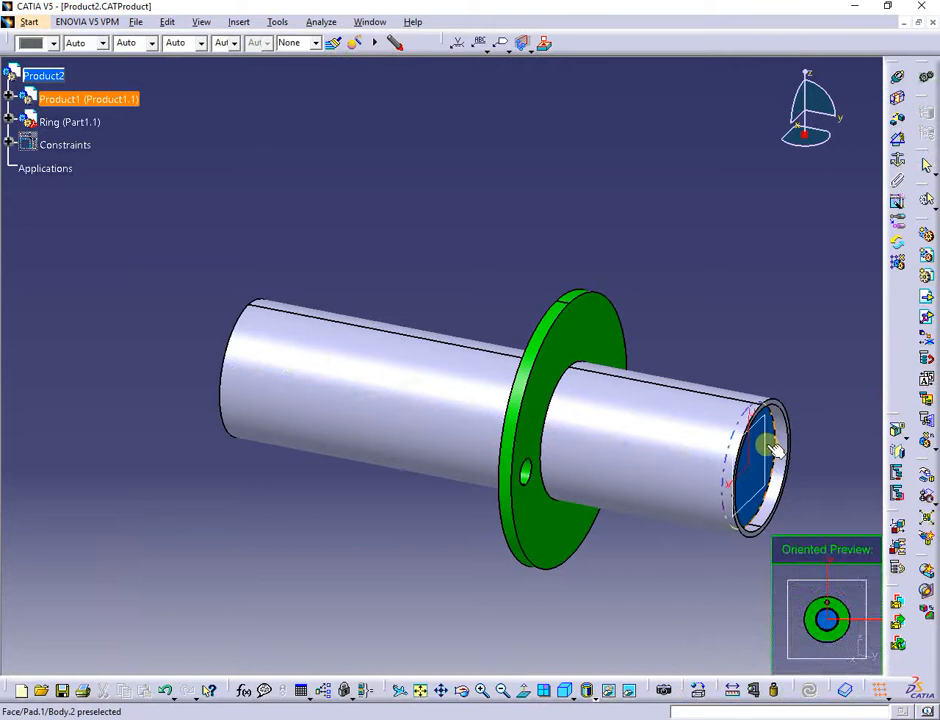
click(773, 448)
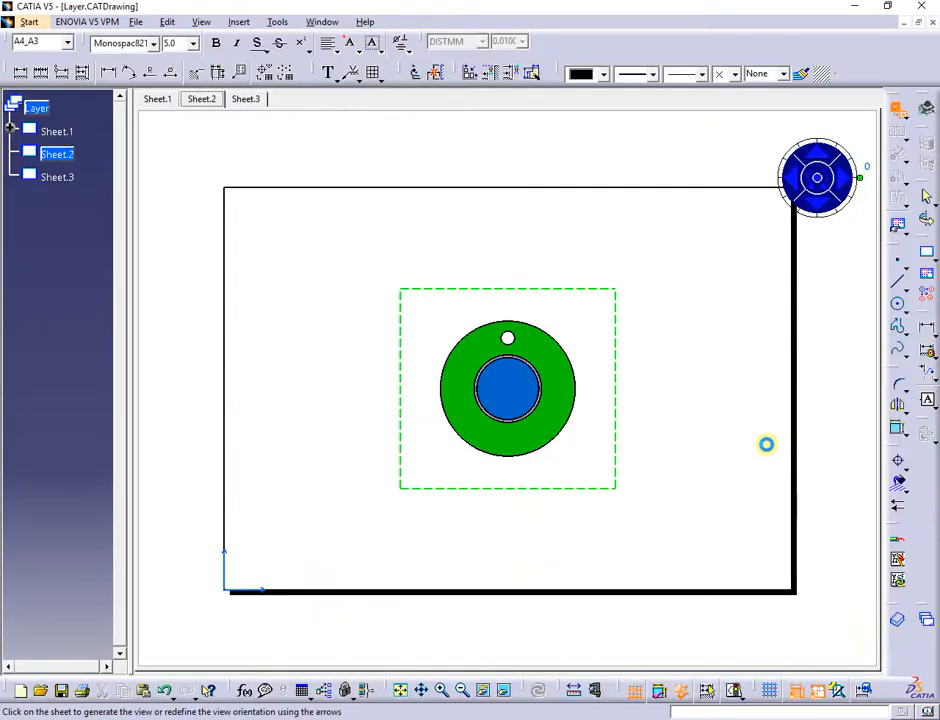
click(843, 179)
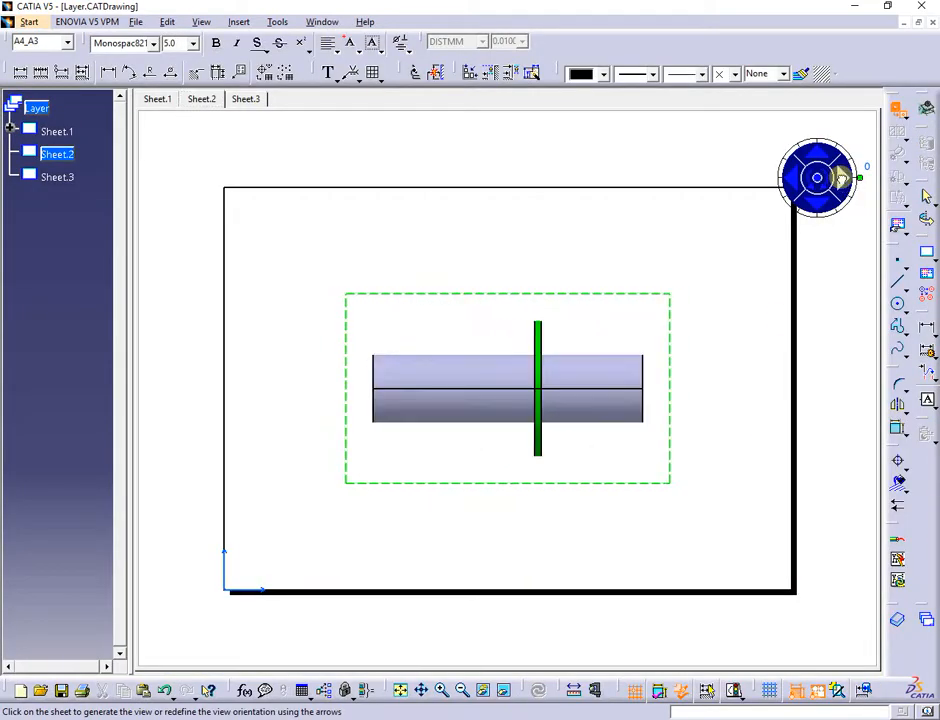
click(689, 312)
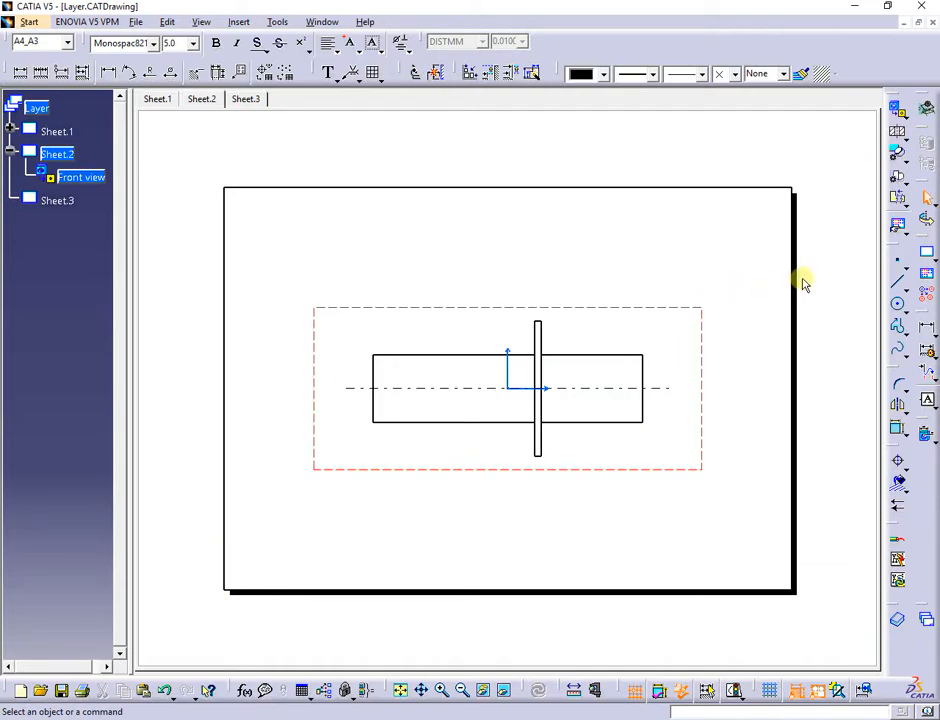
Cut a breakout view with a closed four-sided profile over the upper half of the tube's plated end, keeping the proposed cutting plane
click(906, 208)
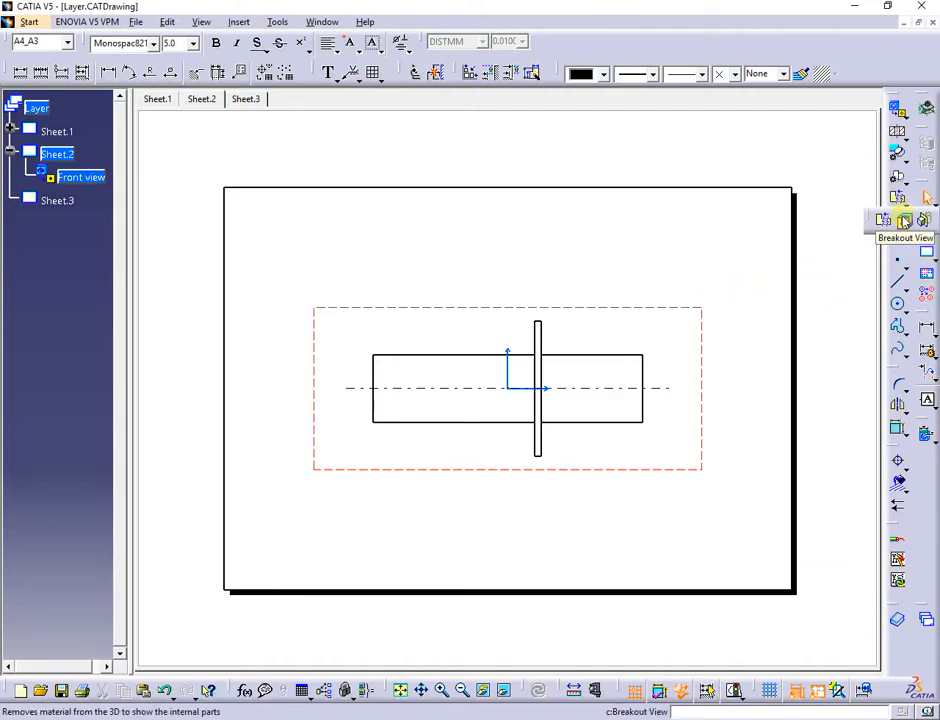
click(881, 220)
scroll(660, 350, down, 1)
mouse_move(660, 350)
middle_down()
mouse_move(607, 374)
mouse_move(642, 285)
mouse_move(606, 365)
middle_up()
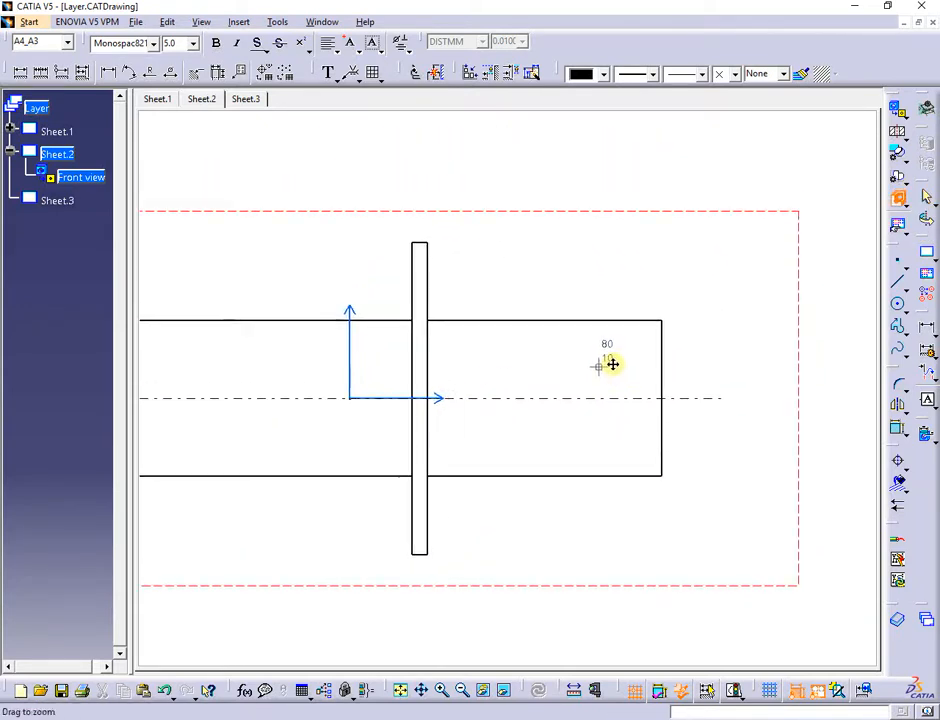
click(604, 277)
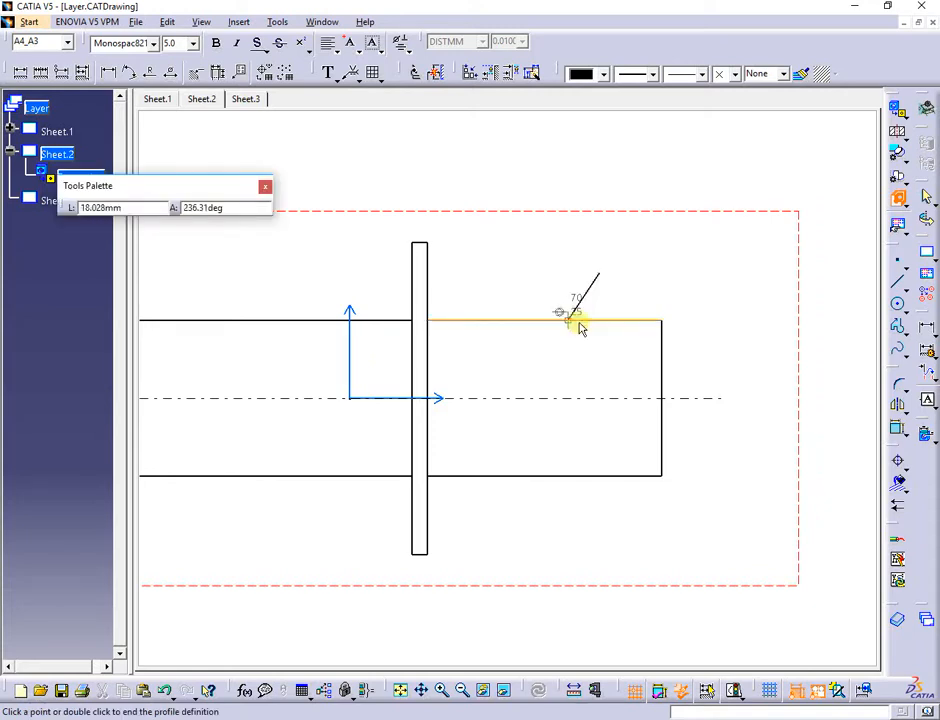
click(561, 395)
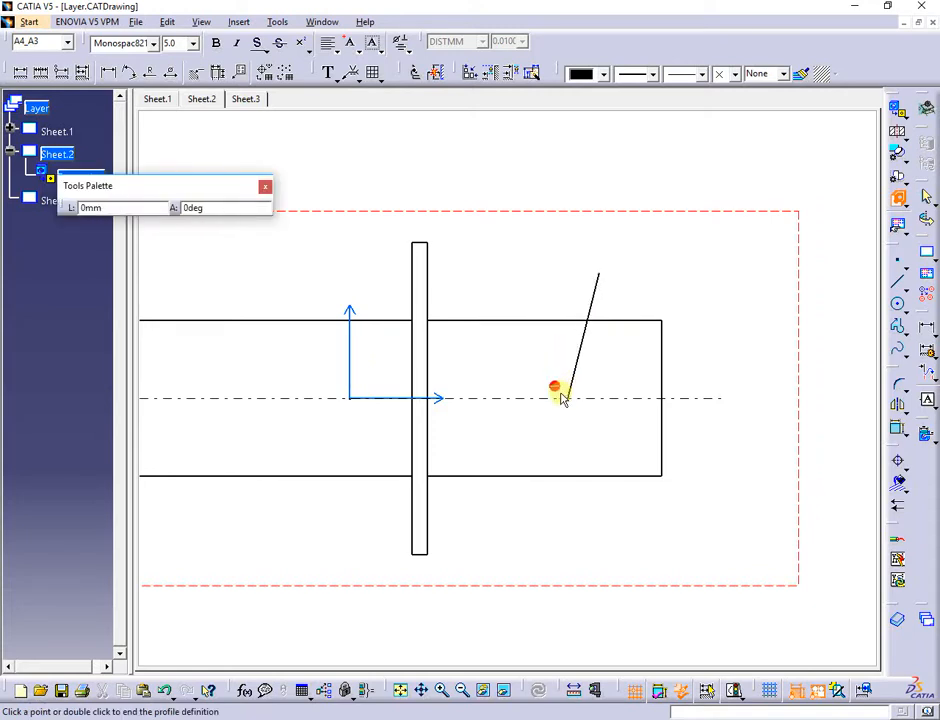
click(693, 398)
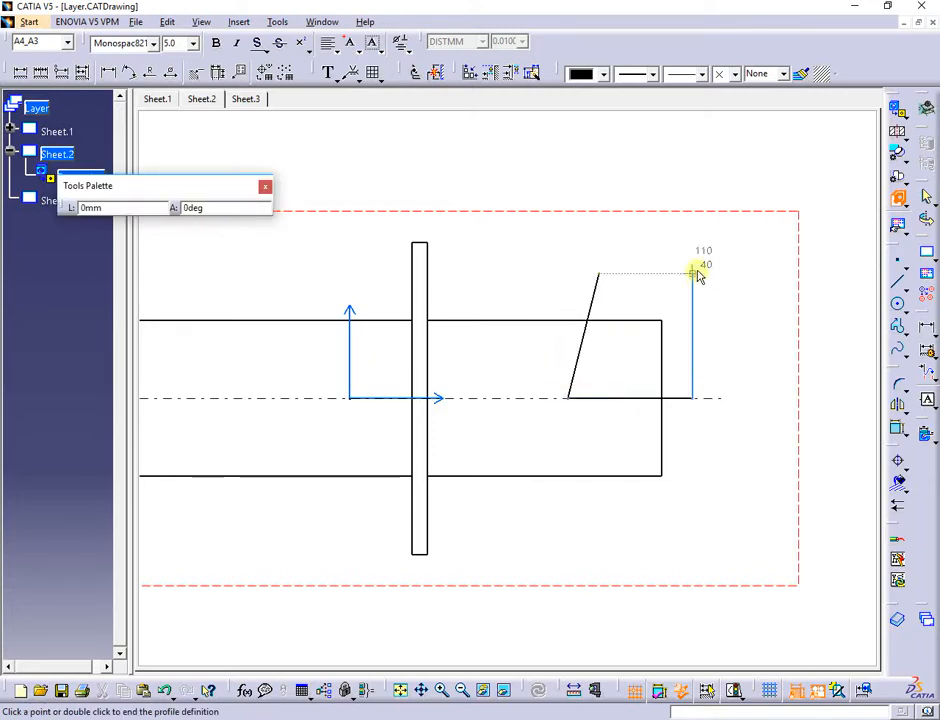
click(694, 273)
click(597, 273)
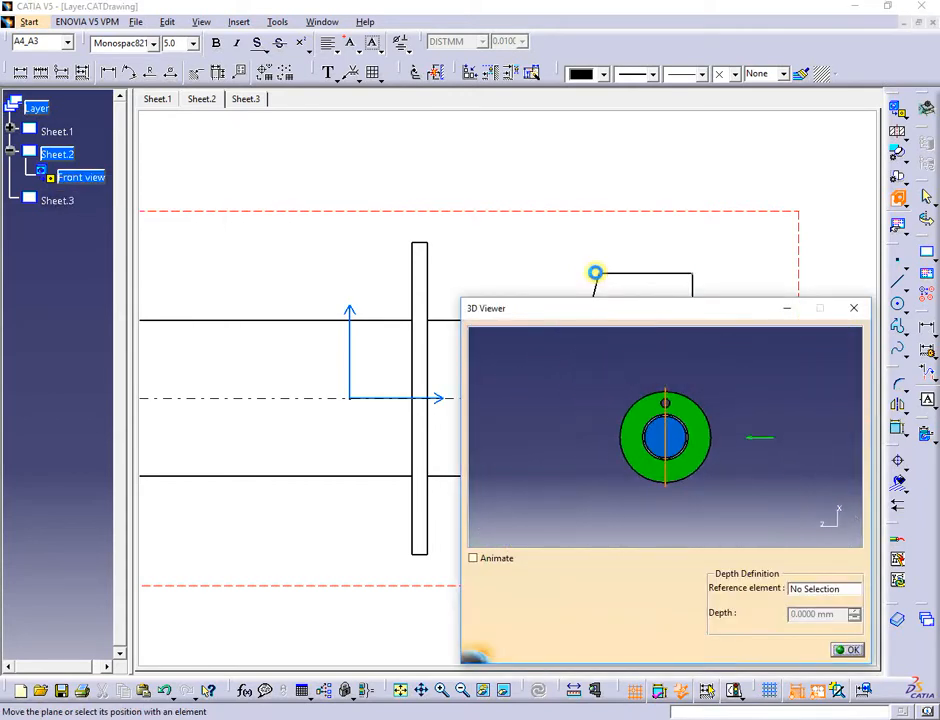
click(855, 651)
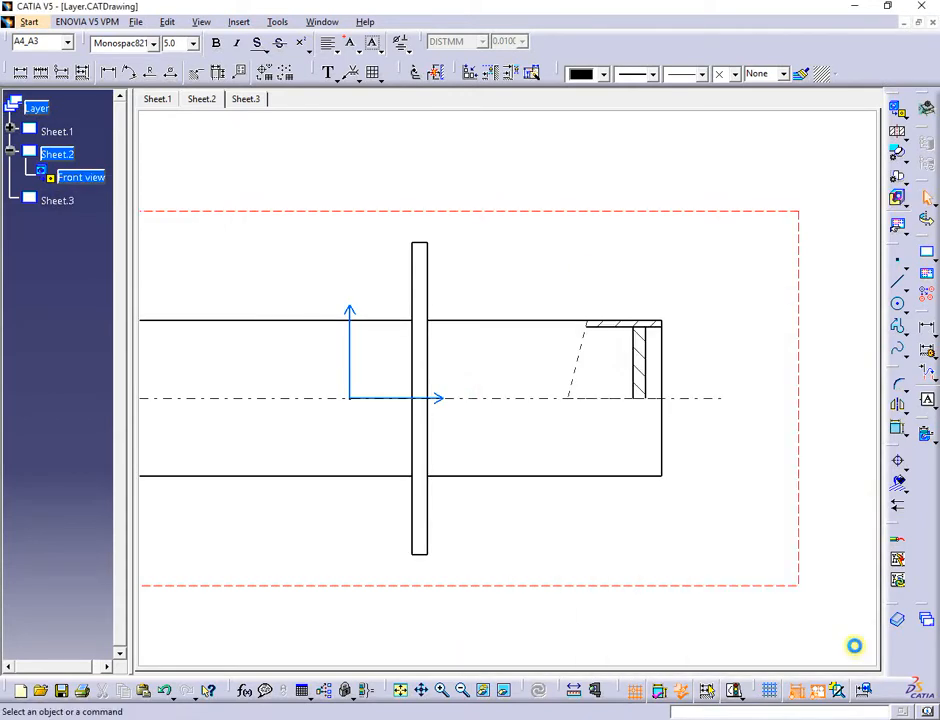
Add a projection view showing the ring and tube end-on, placed to the left of the front view
mouse_move(553, 261)
middle_down()
mouse_move(661, 292)
mouse_move(668, 332)
middle_up()
click(905, 116)
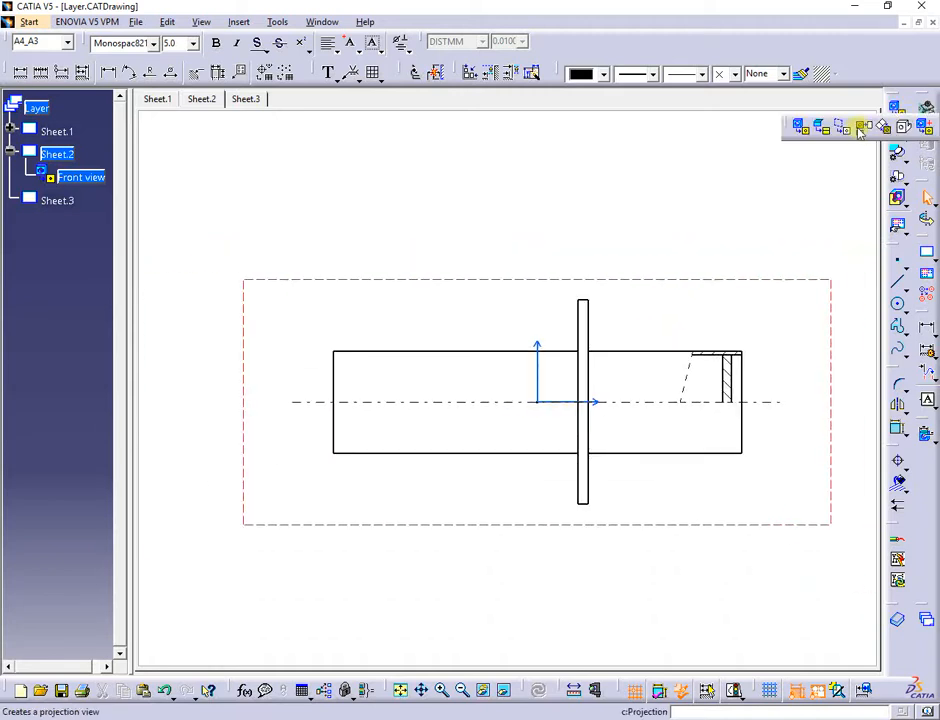
middle_drag(213, 373, 399, 394)
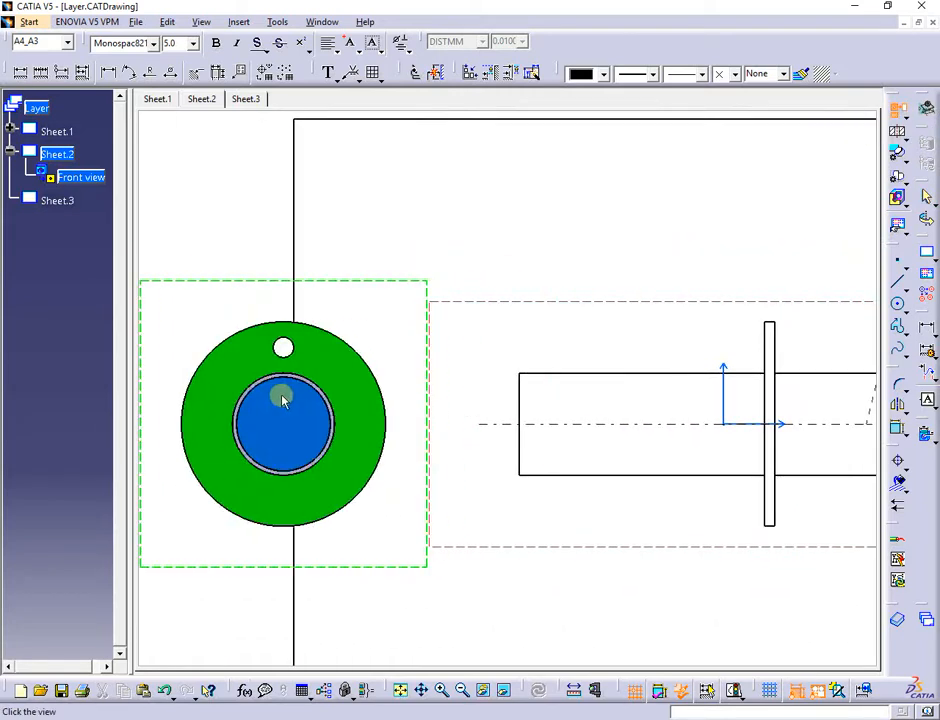
click(316, 397)
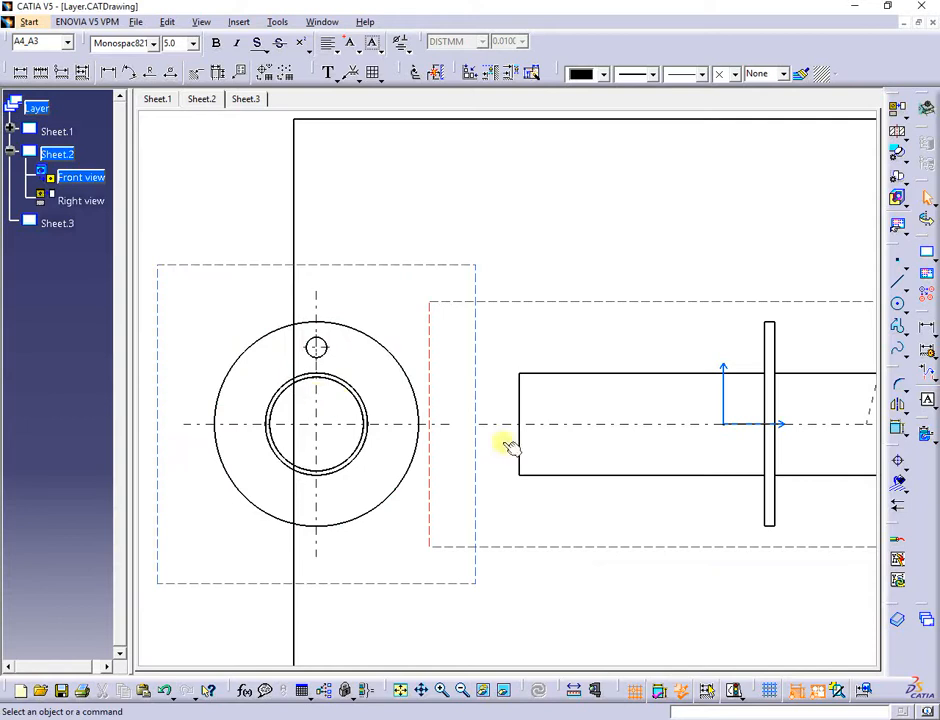
Assign all geometry of the front view on Sheet.2 to layer 1 Basic geometry
mouse_move(593, 490)
middle_down()
mouse_move(524, 476)
mouse_move(520, 487)
middle_up()
mouse_move(754, 238)
mouse_down()
mouse_move(749, 358)
mouse_move(636, 543)
mouse_move(351, 540)
mouse_up()
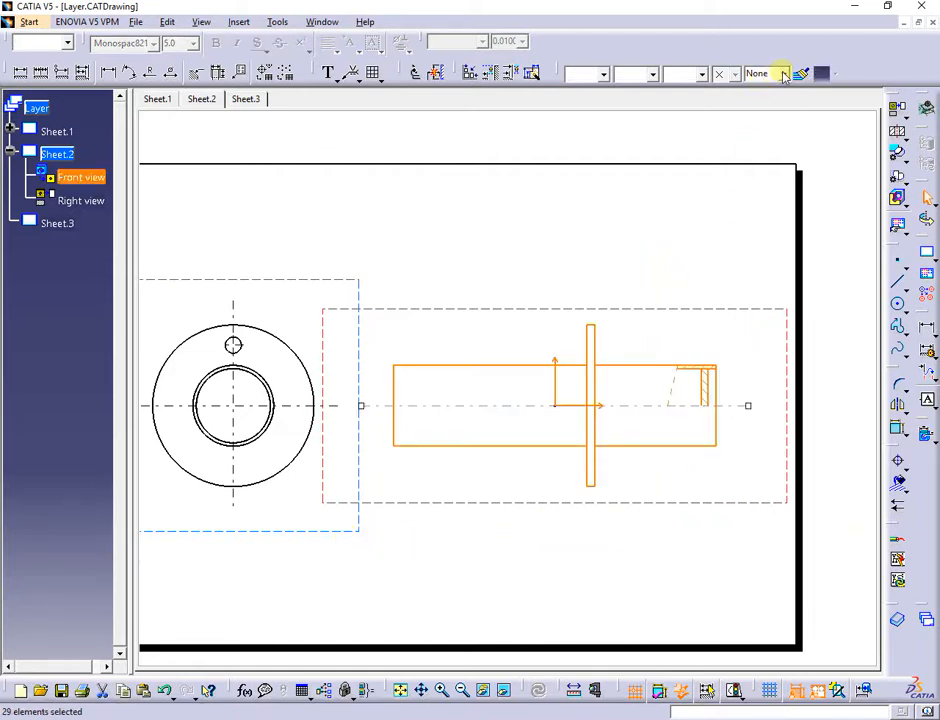
click(690, 238)
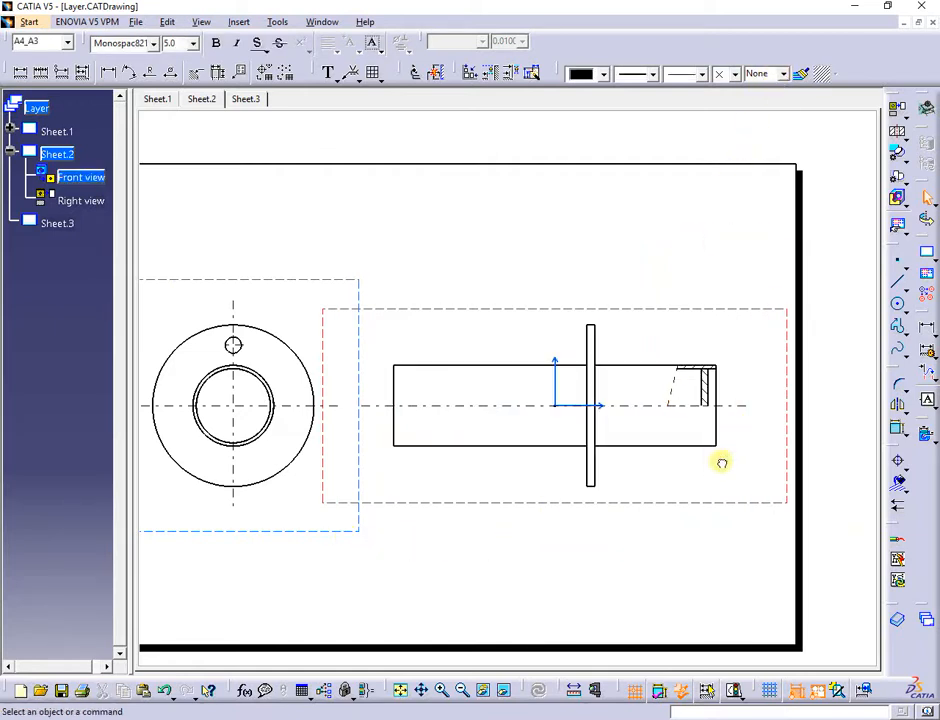
drag(760, 228, 361, 533)
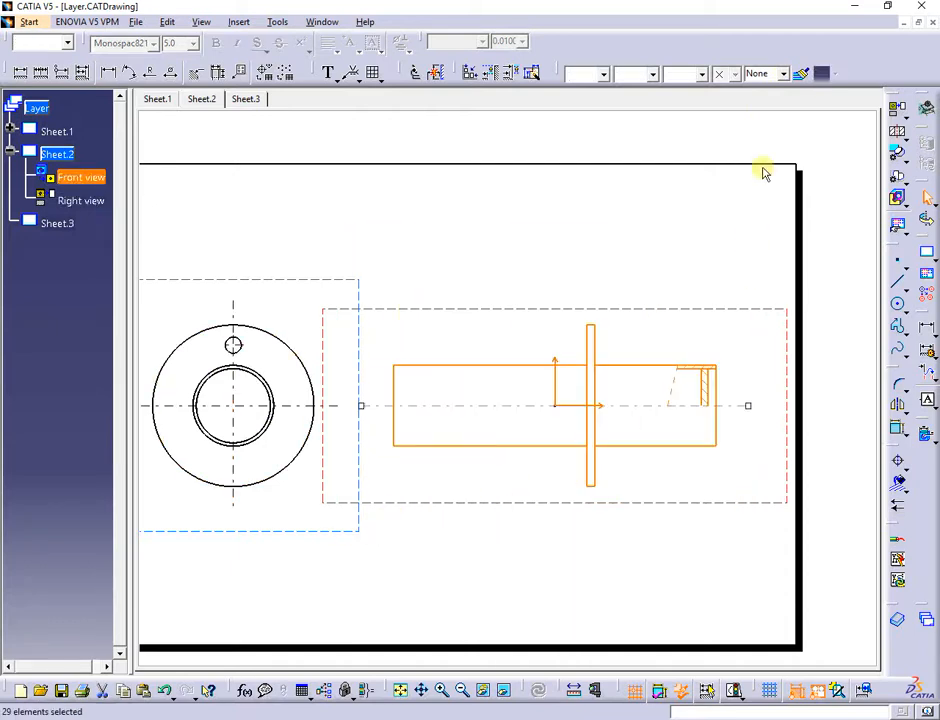
click(782, 73)
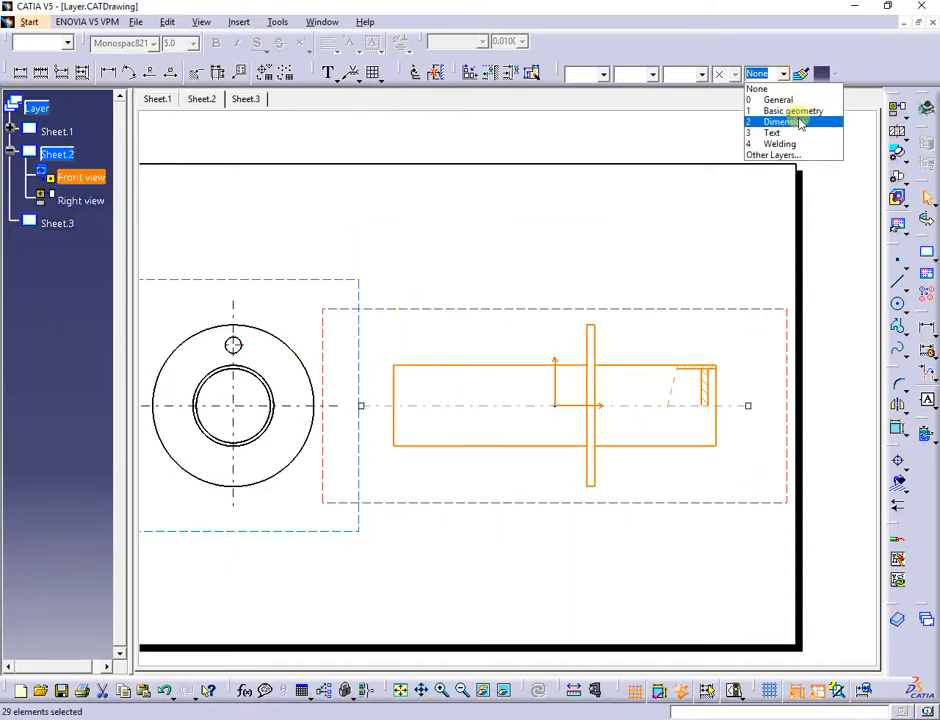
click(796, 111)
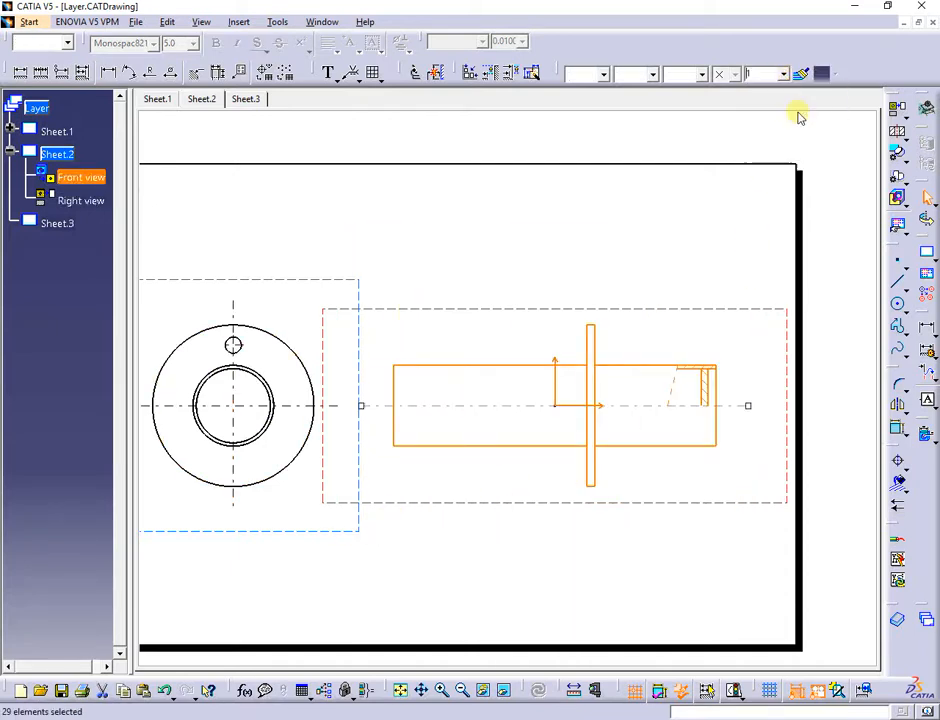
click(620, 208)
Assign all geometry of the circular projected view on Sheet.2 to layer 1 Basic geometry
middle_drag(331, 273, 463, 293)
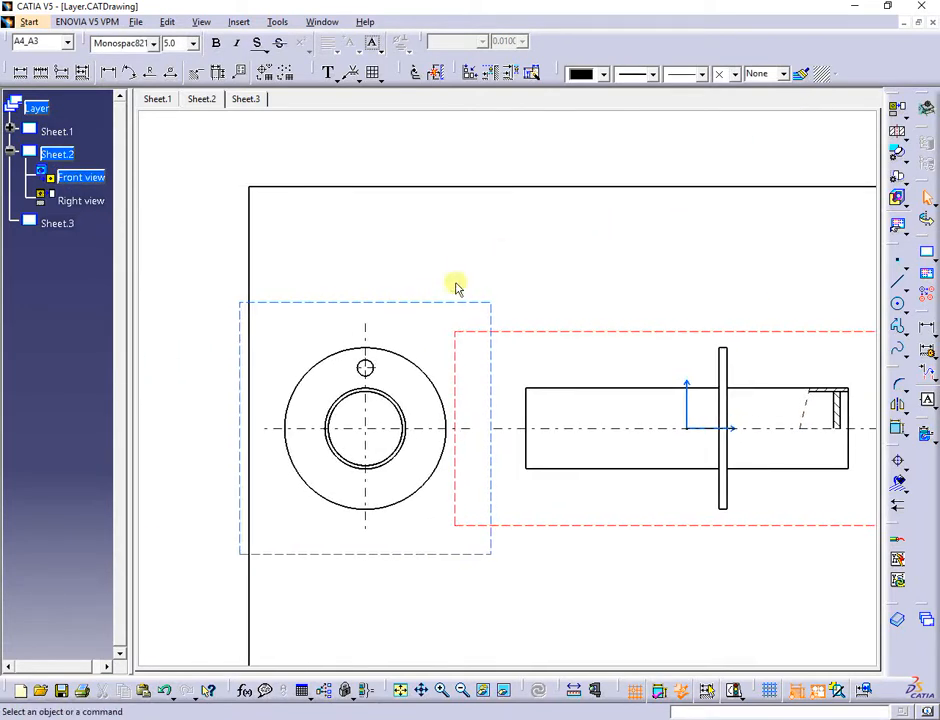
drag(476, 254, 257, 578)
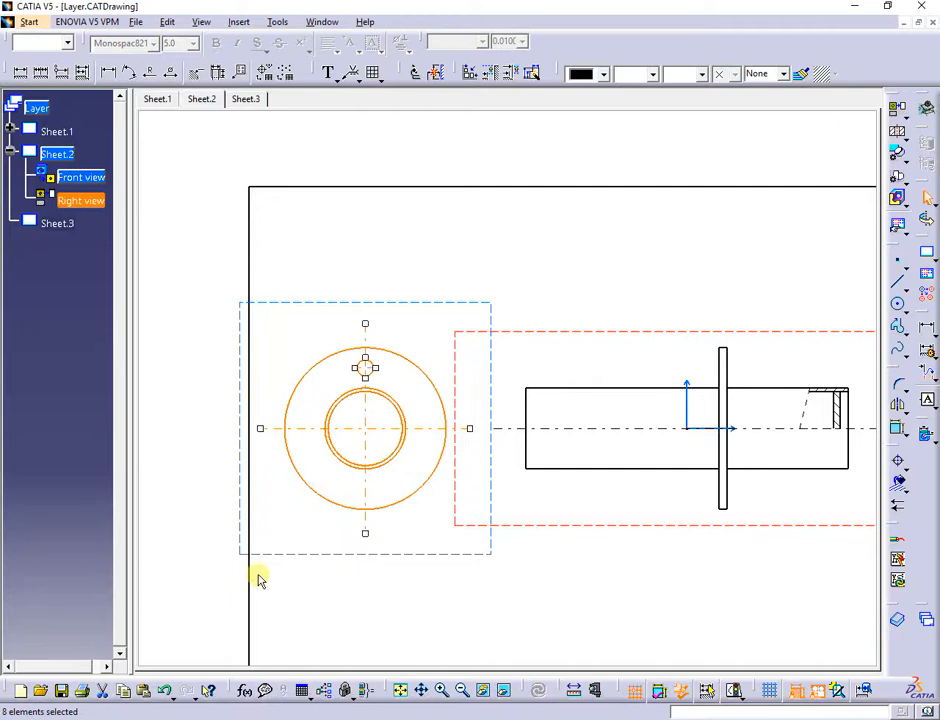
click(782, 73)
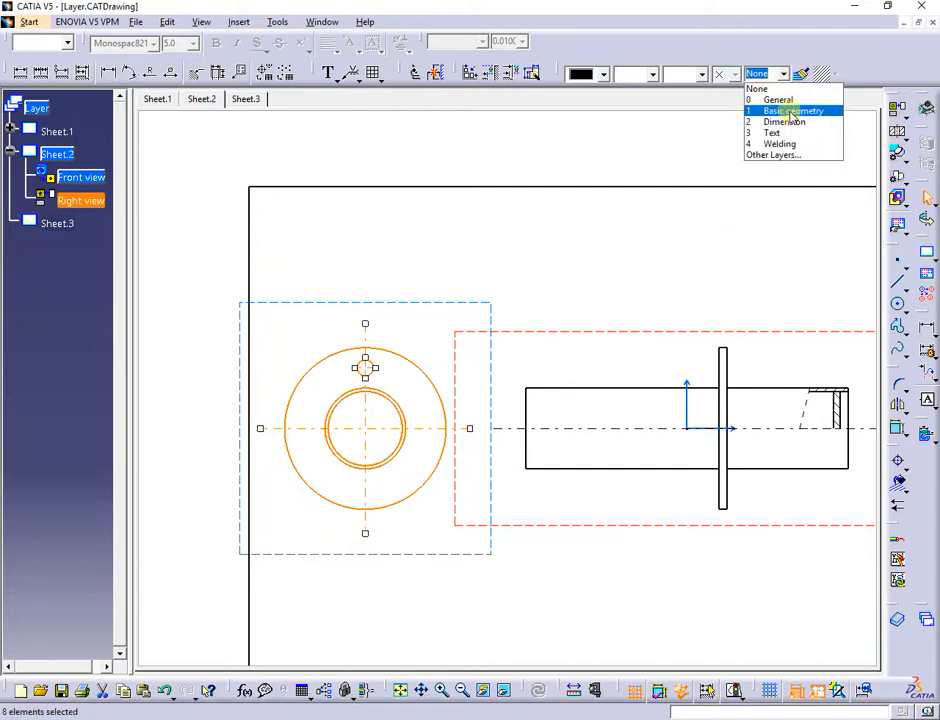
click(791, 111)
click(636, 252)
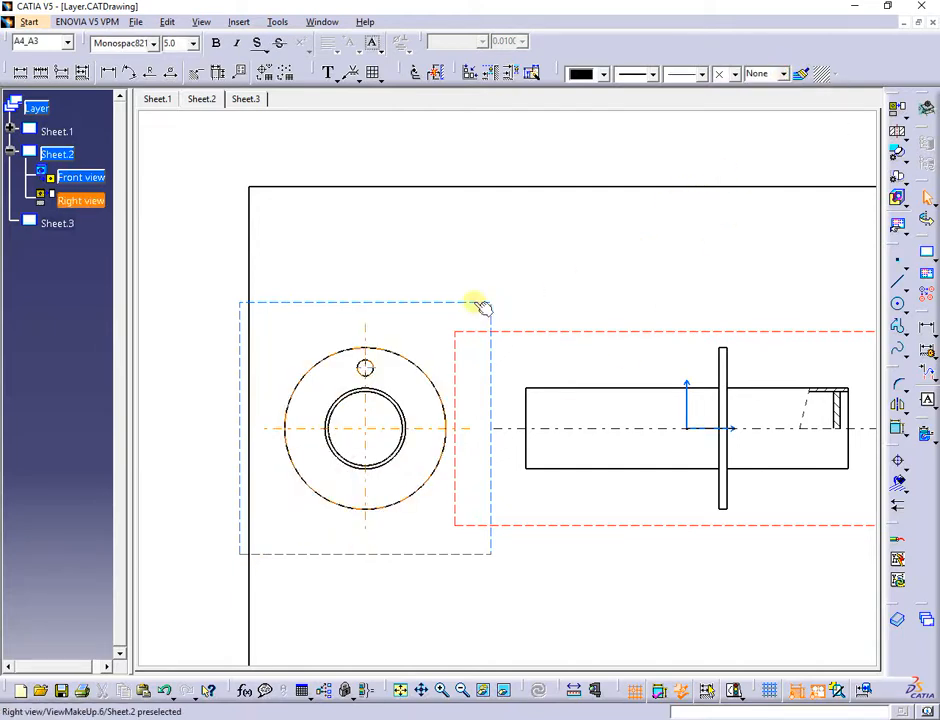
Apply the Welding visualization filter on Sheet.1 and copy the complete welding symbol
click(156, 100)
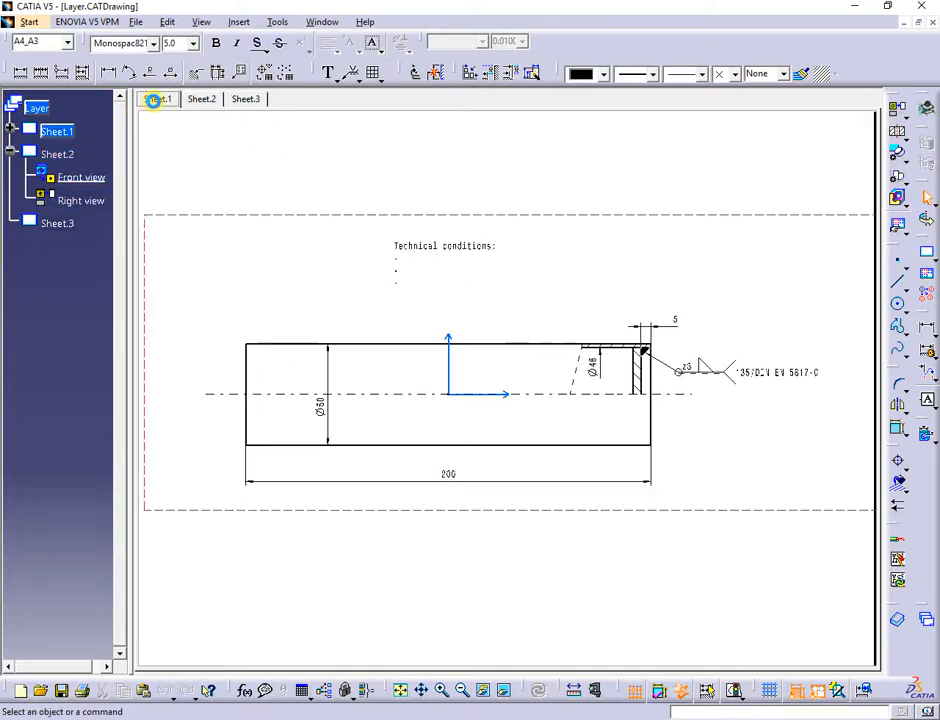
click(276, 22)
click(290, 134)
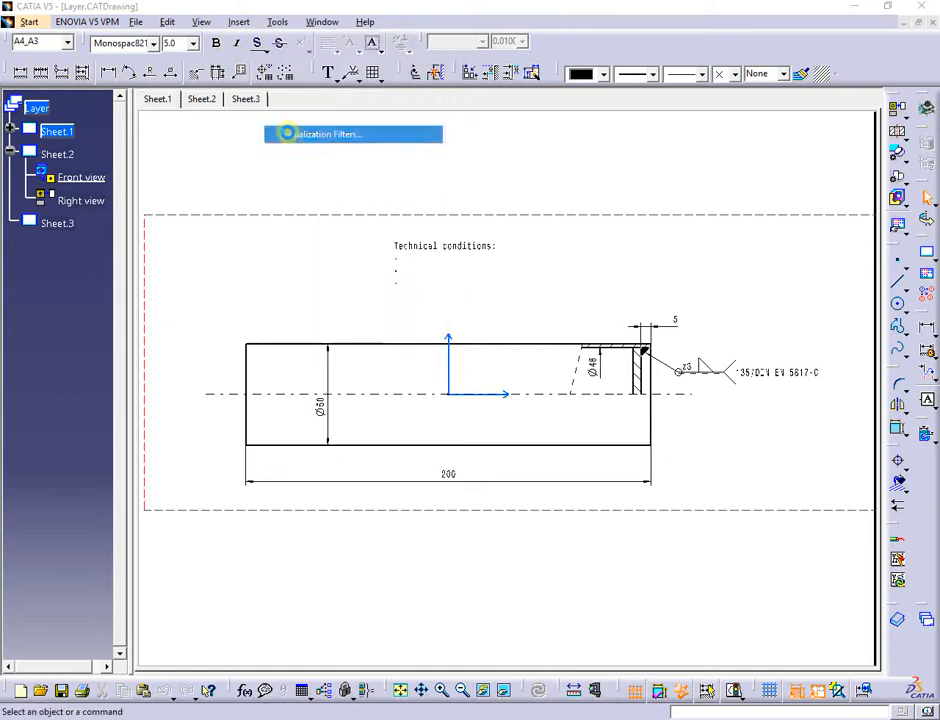
click(425, 573)
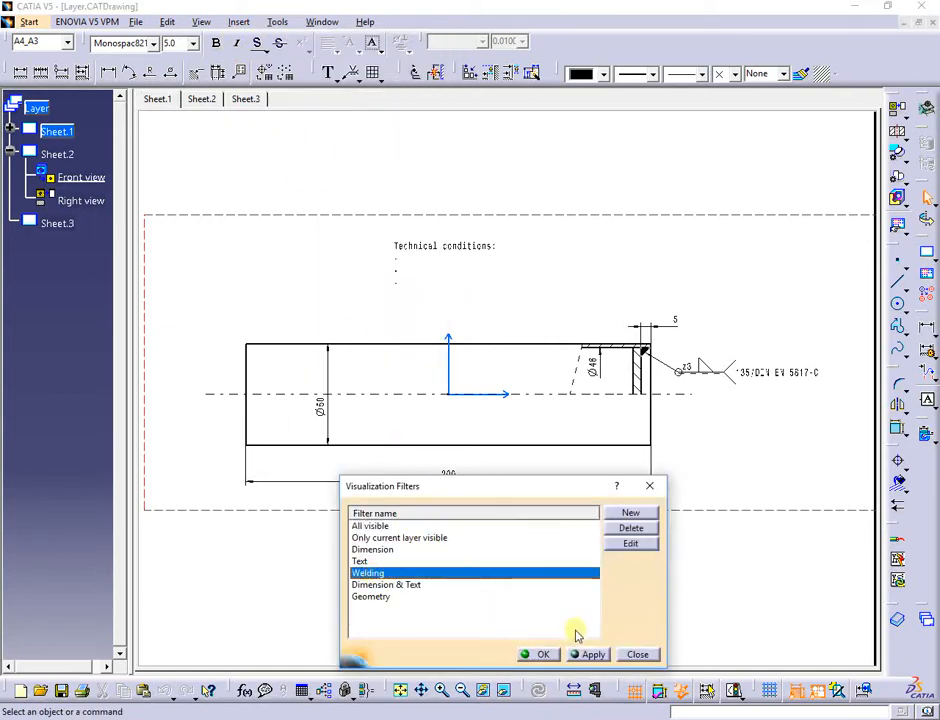
click(592, 655)
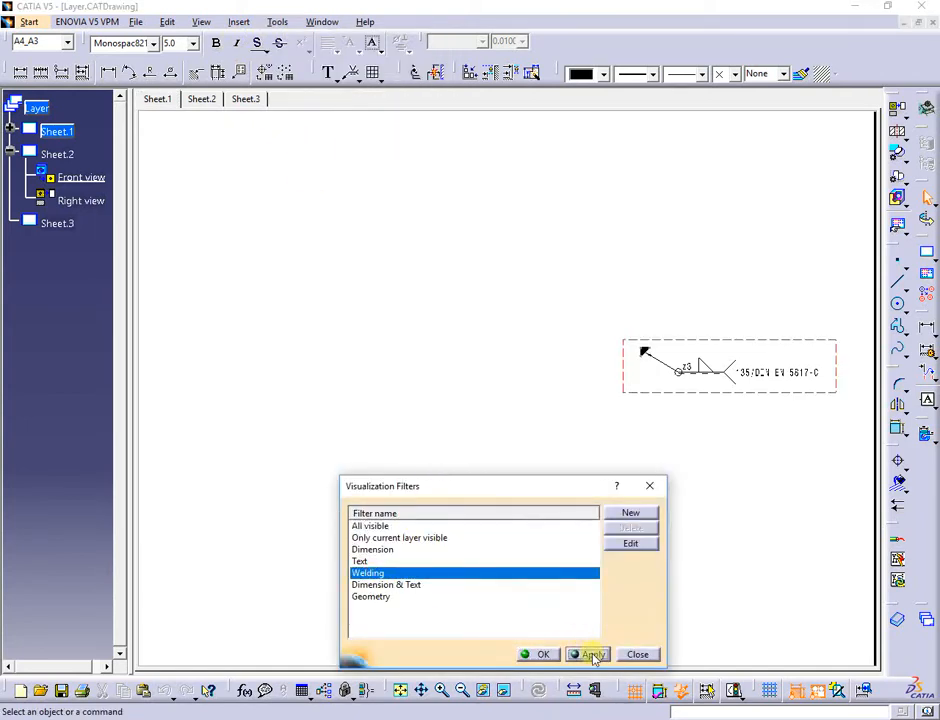
click(637, 656)
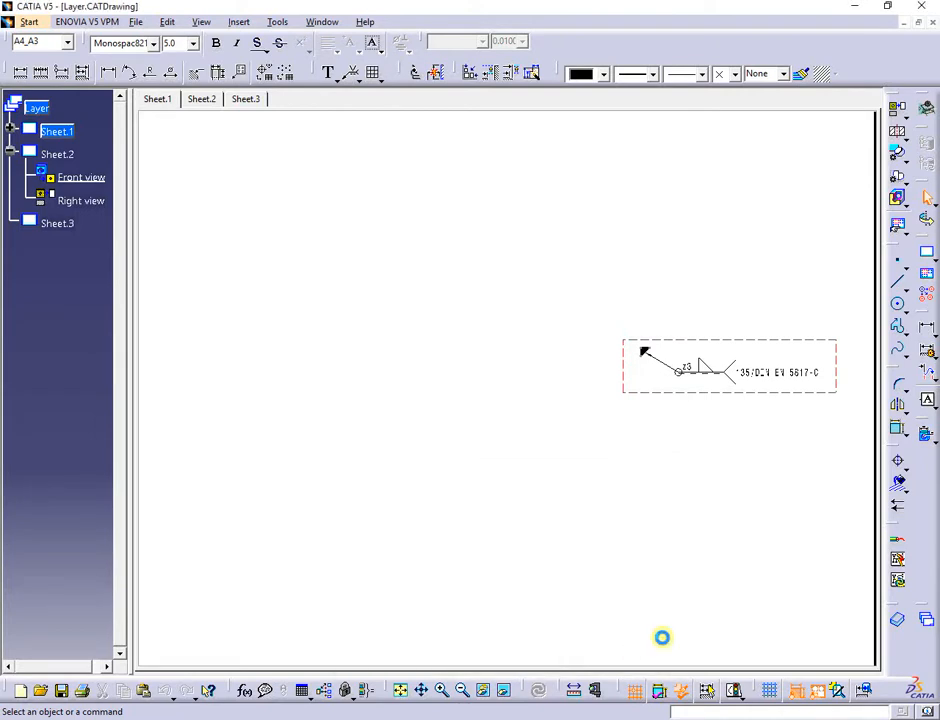
drag(826, 271, 634, 447)
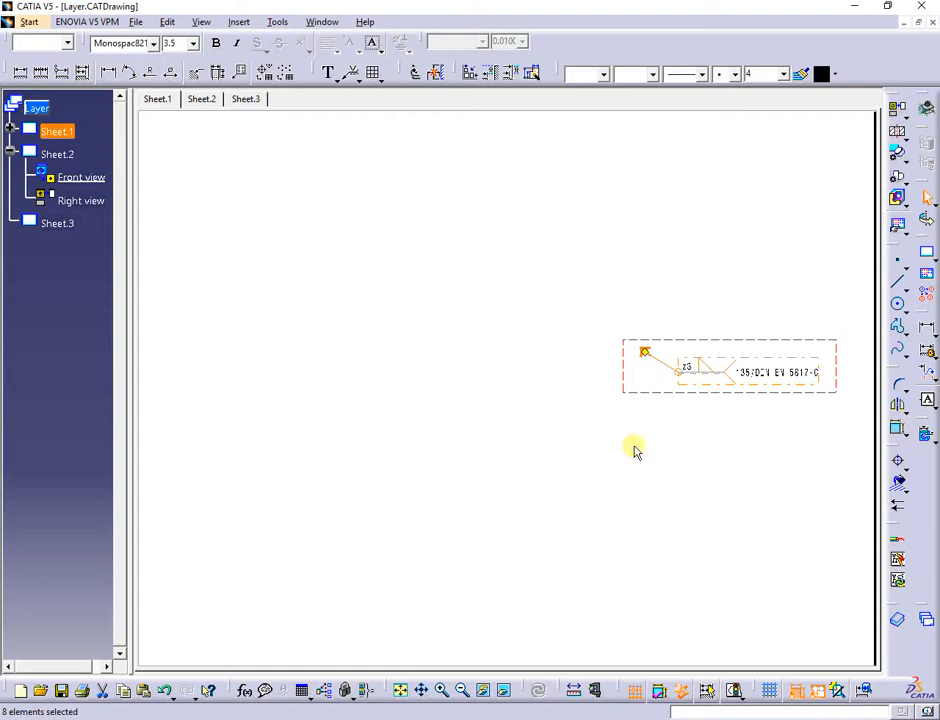
Apply the All visible visualization filter on Sheet.2
click(198, 98)
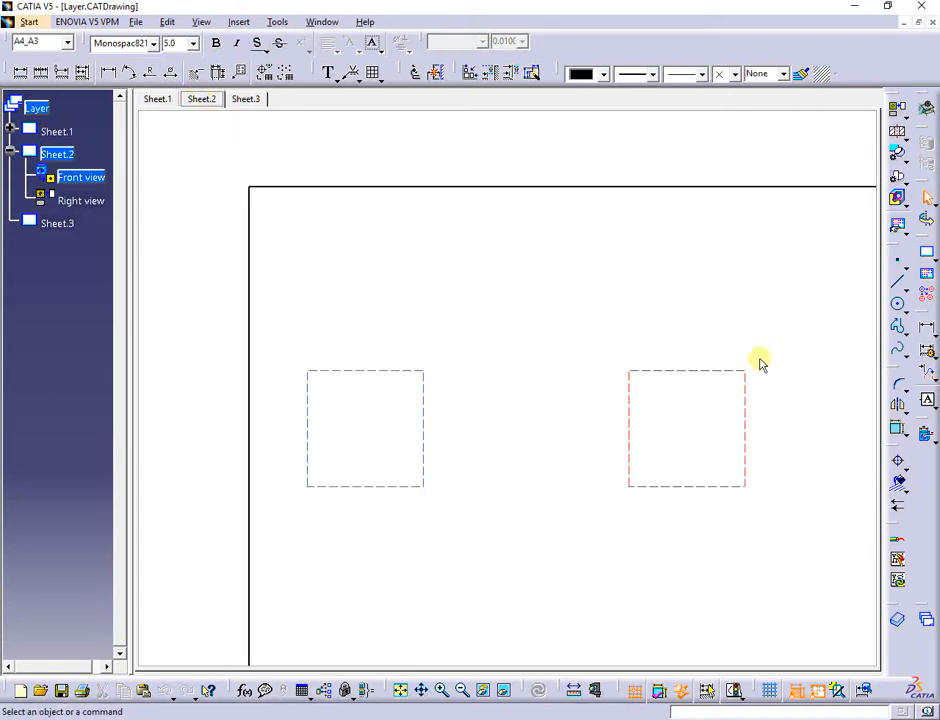
click(784, 74)
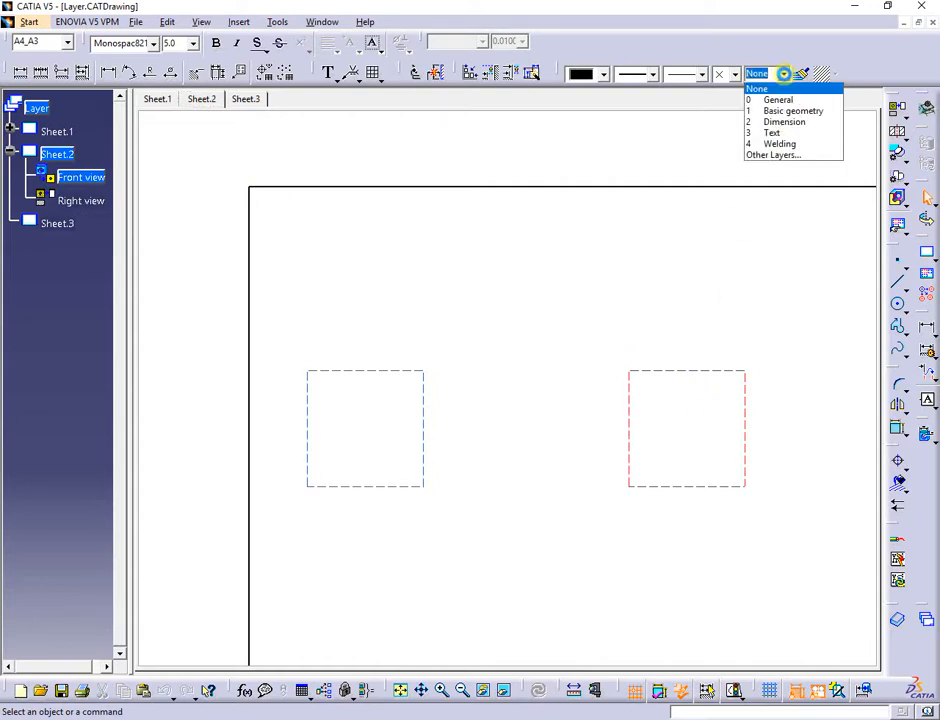
click(784, 74)
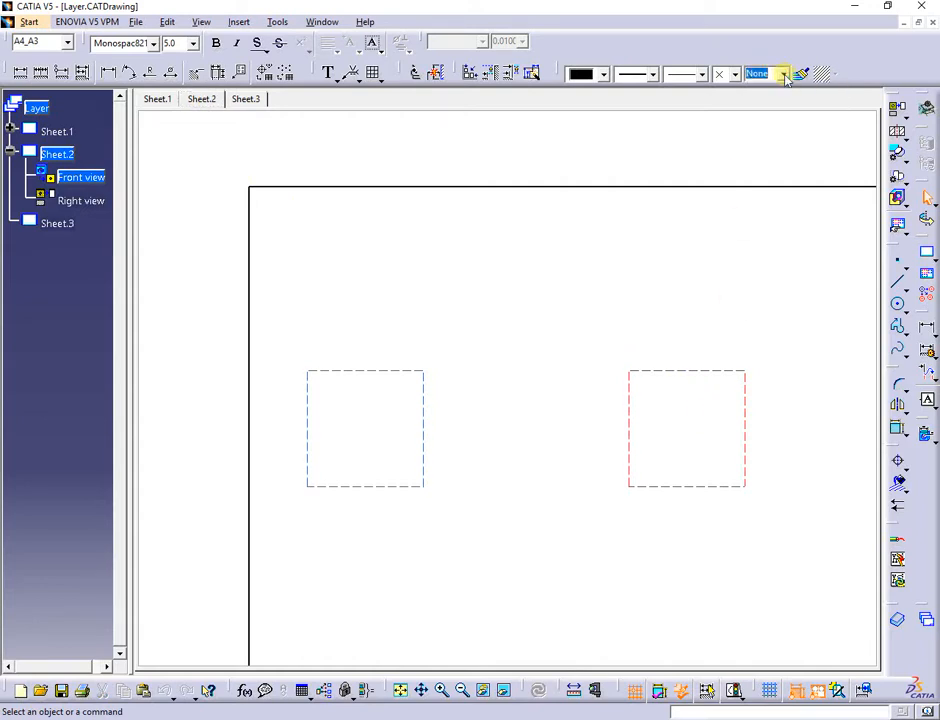
click(280, 22)
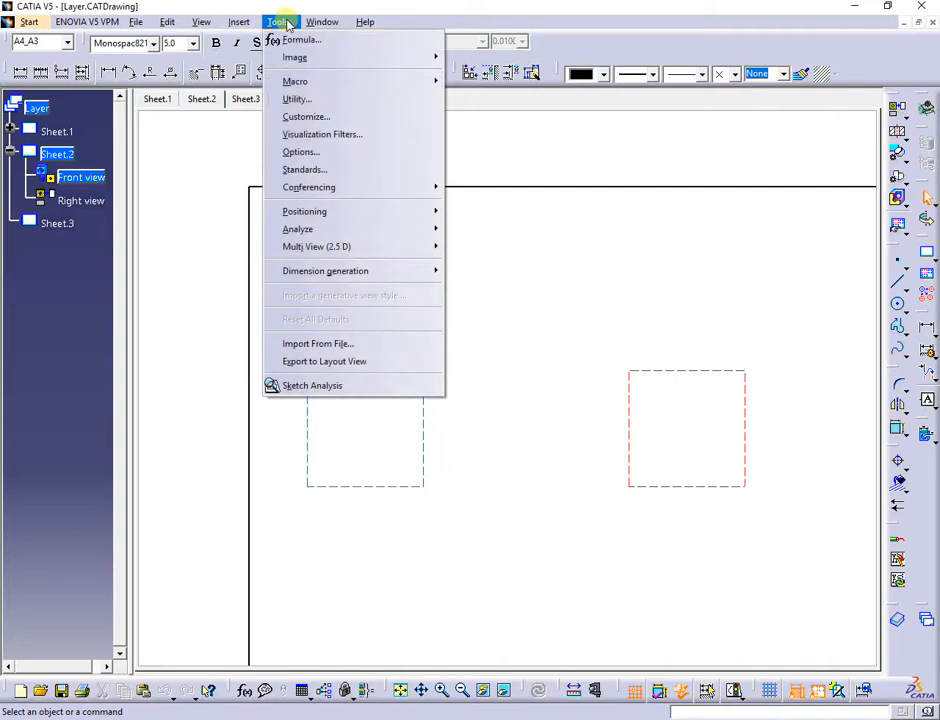
click(326, 136)
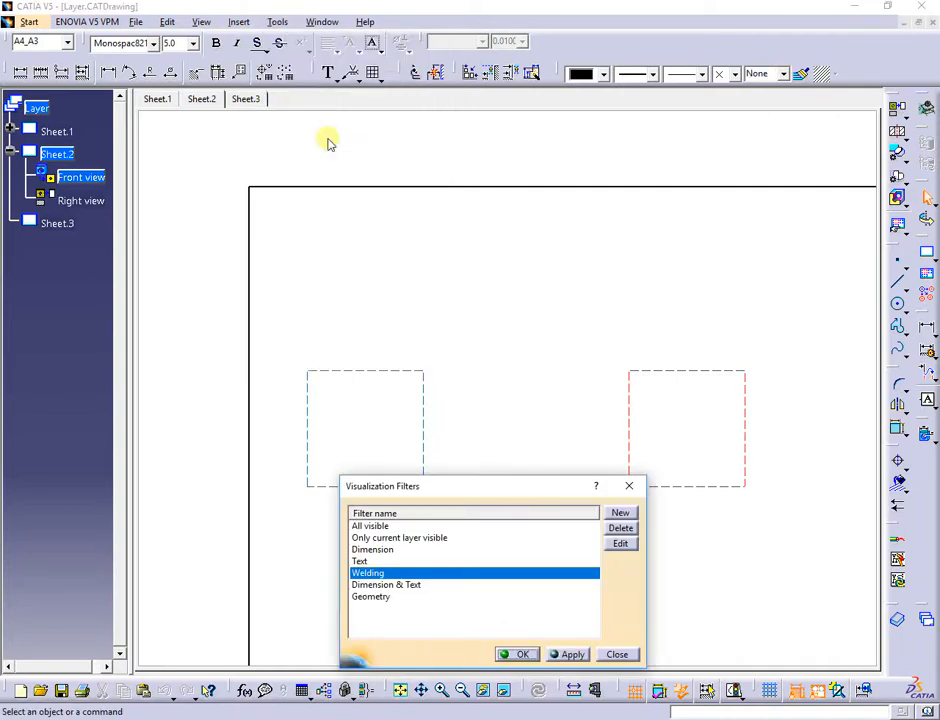
click(408, 526)
click(567, 656)
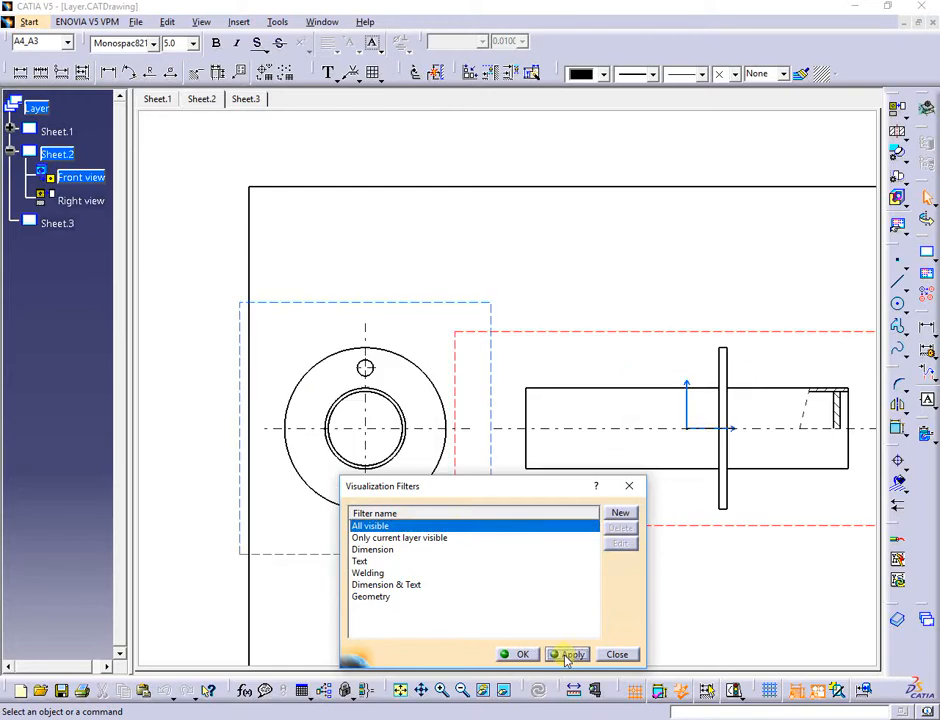
click(617, 655)
Paste the copied welding symbol into the front view on Sheet.2, at the plated tube end
mouse_move(734, 590)
middle_down()
mouse_move(751, 541)
mouse_move(556, 562)
mouse_move(574, 543)
middle_up()
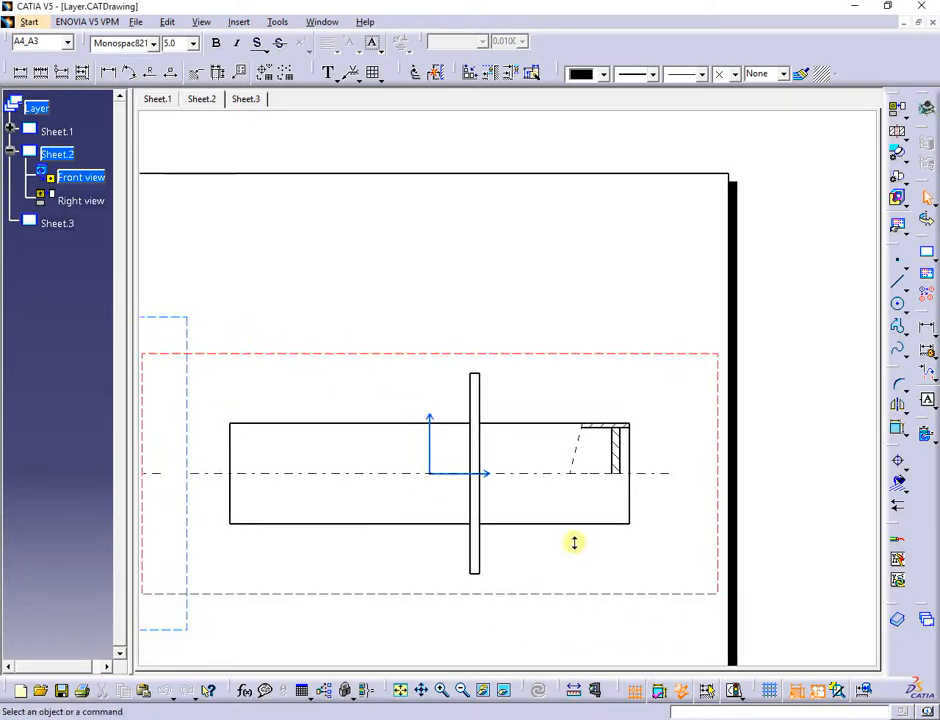
key(ctrl+v)
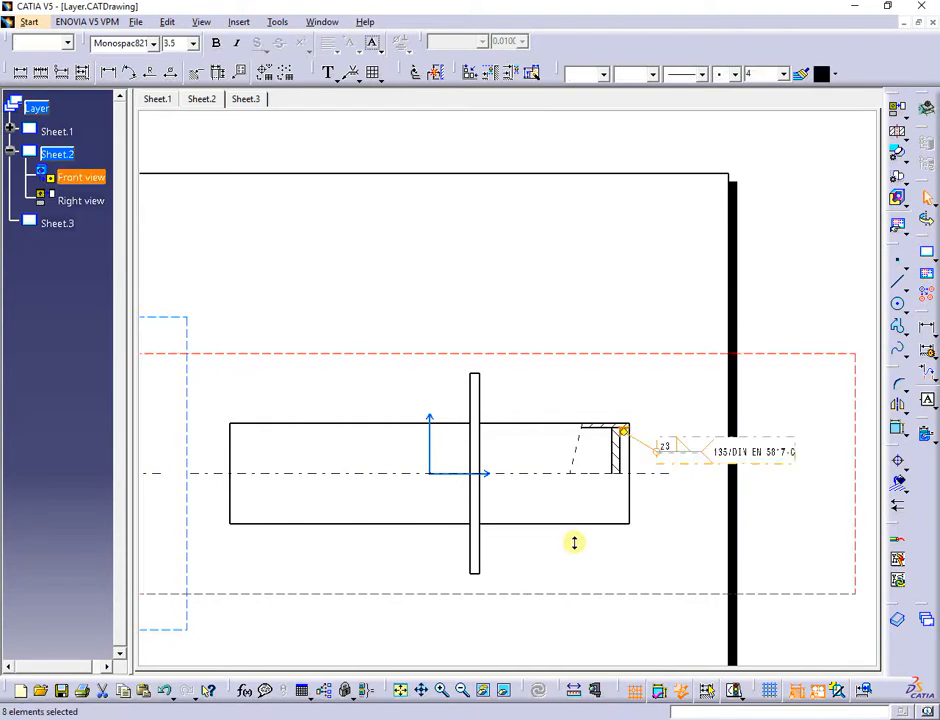
click(656, 540)
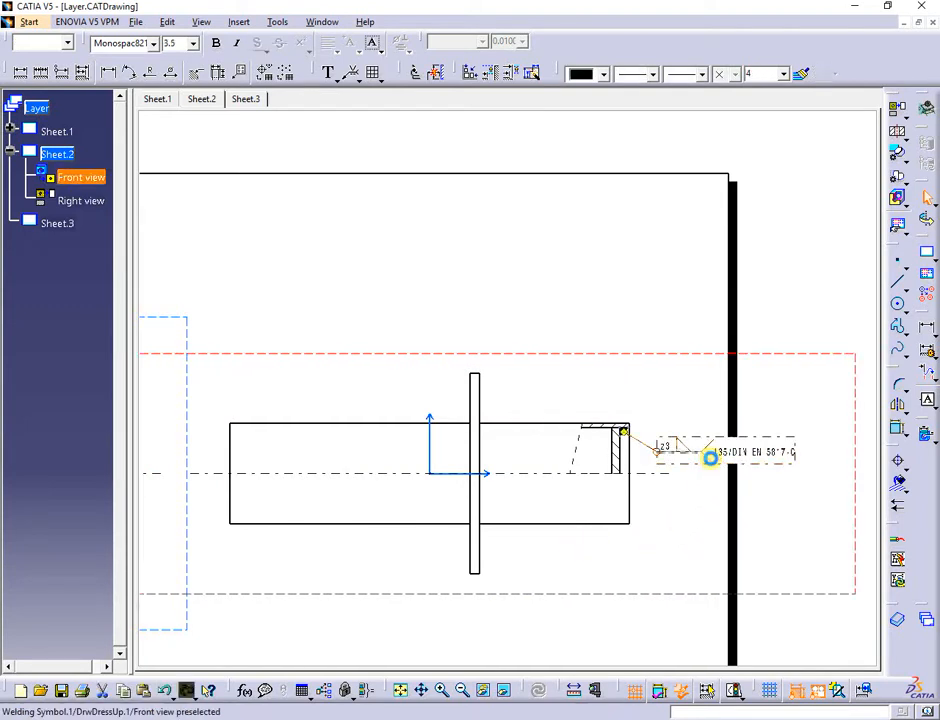
click(684, 527)
middle_drag(682, 529, 691, 466)
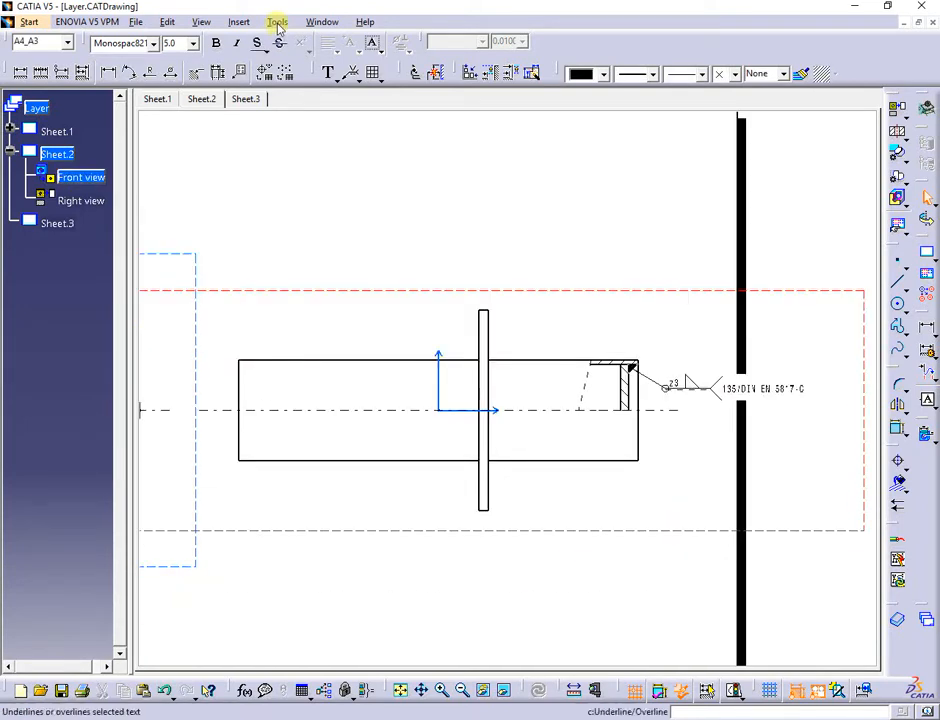
Add the Visualization Filters command from All Commands to the graphic properties toolbar and test that it opens its dialog
click(277, 22)
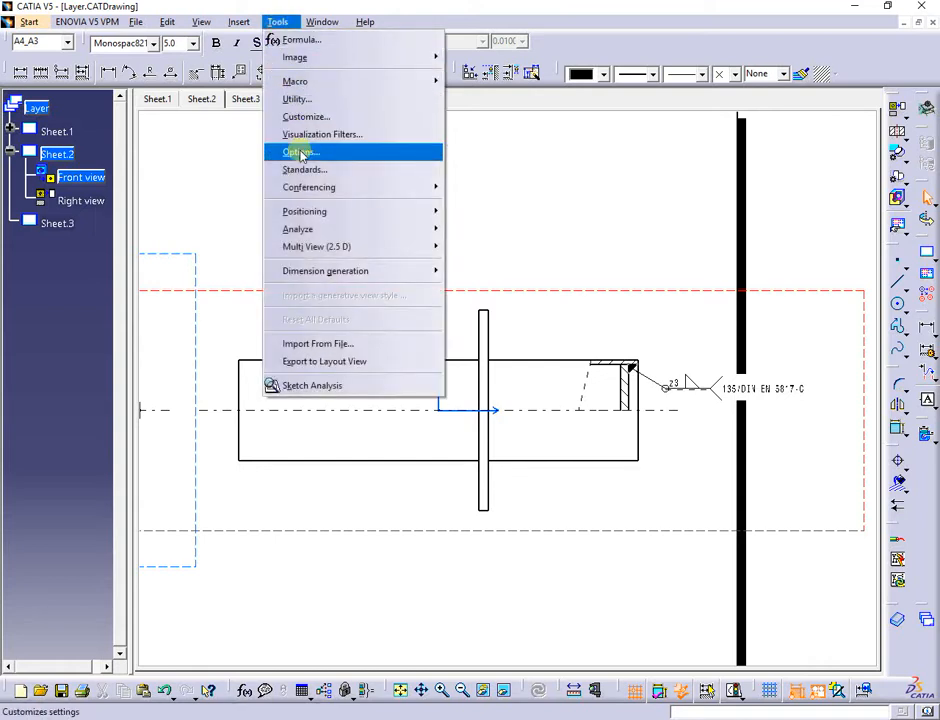
click(665, 42)
right_click(665, 42)
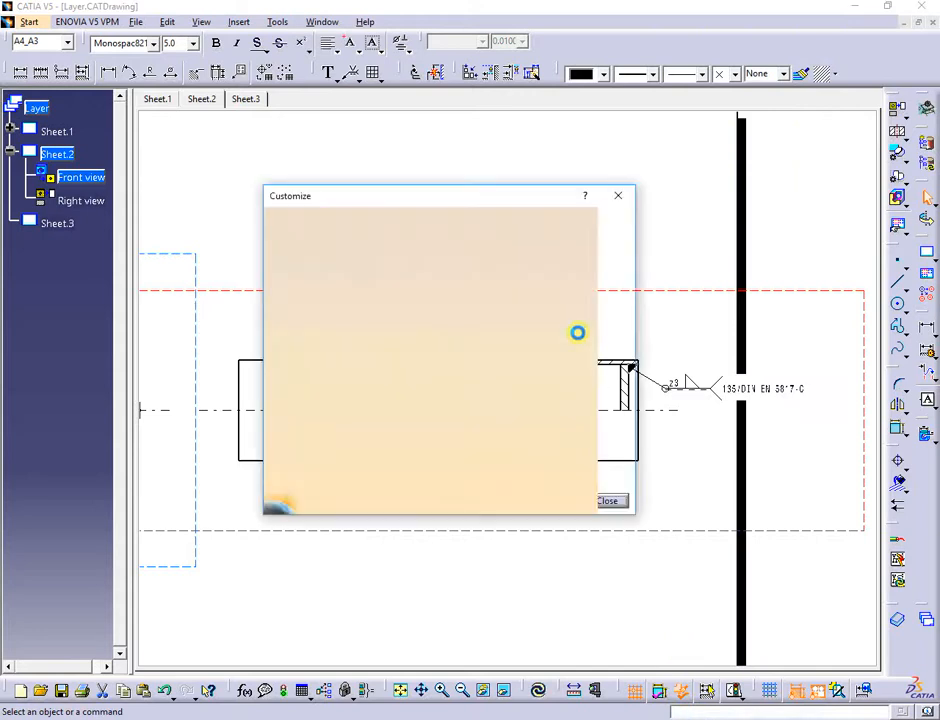
click(503, 225)
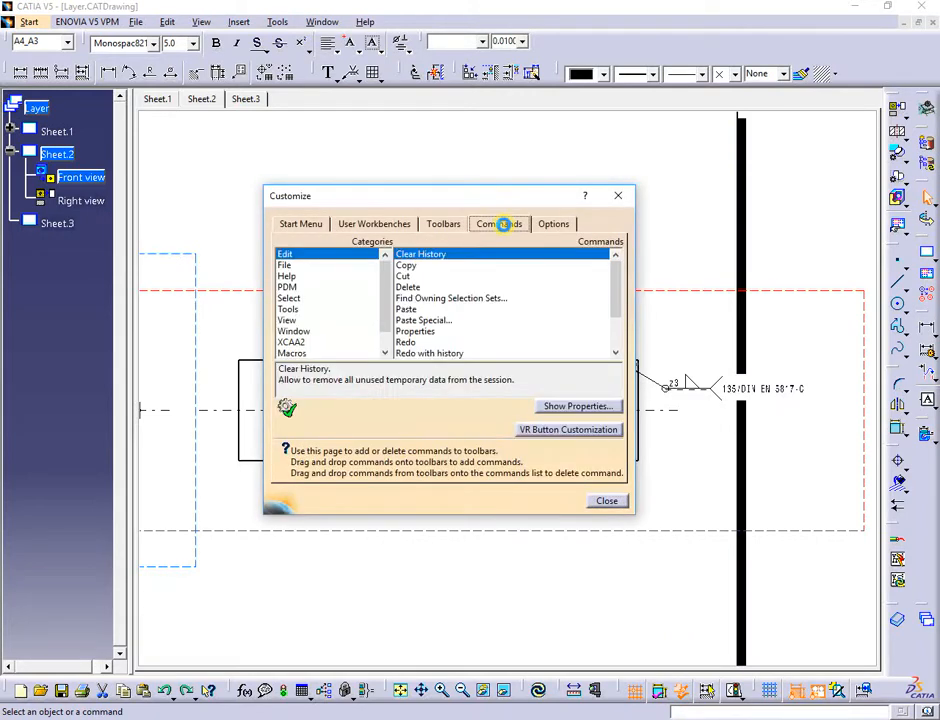
drag(382, 275, 382, 336)
click(330, 352)
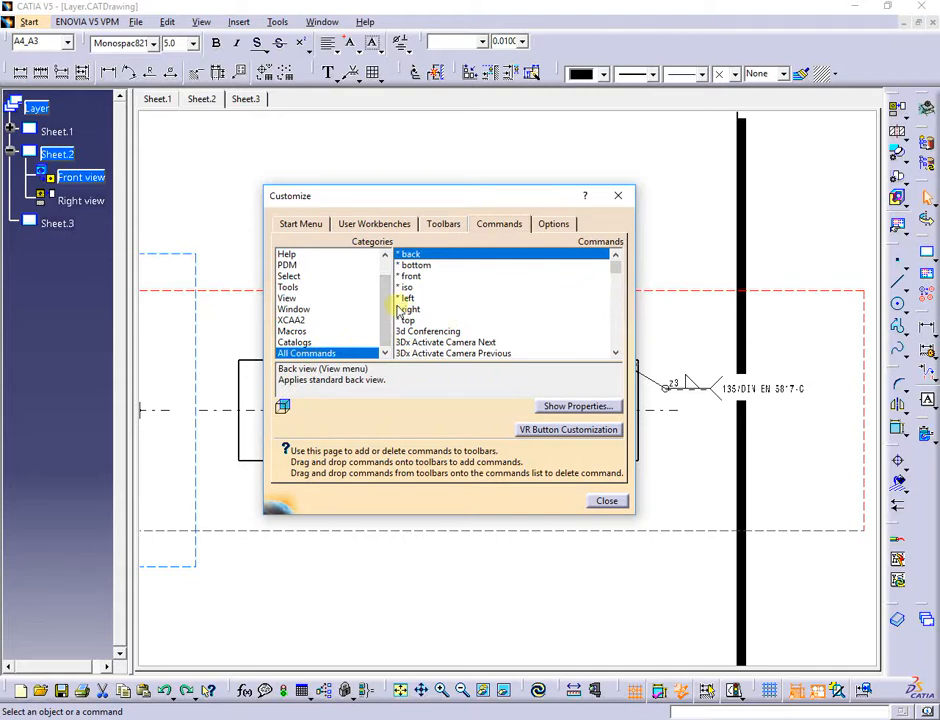
drag(615, 262, 618, 357)
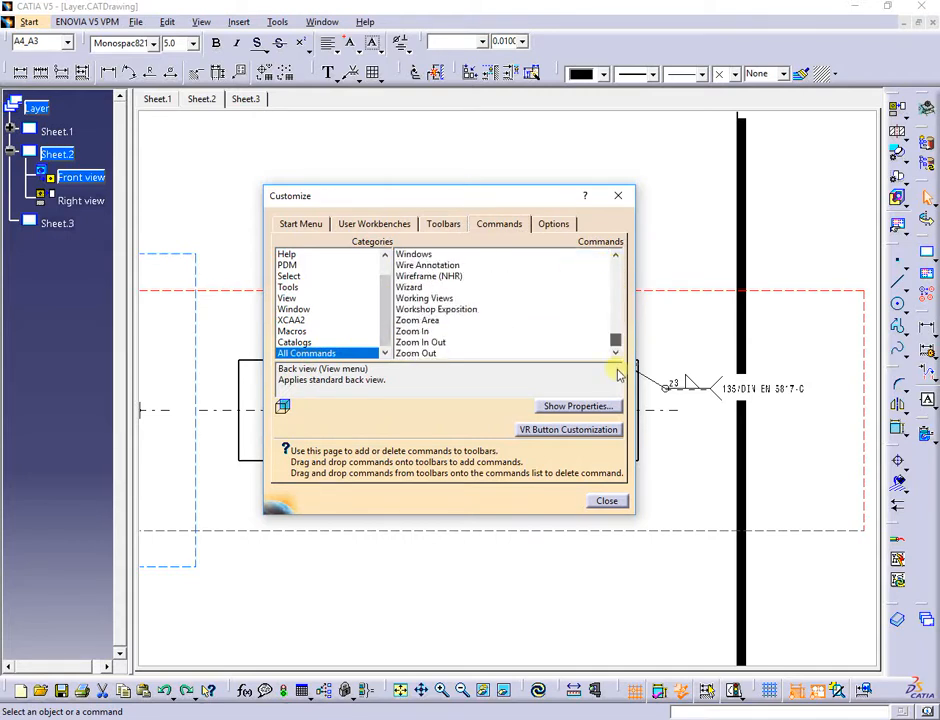
drag(618, 259, 618, 259)
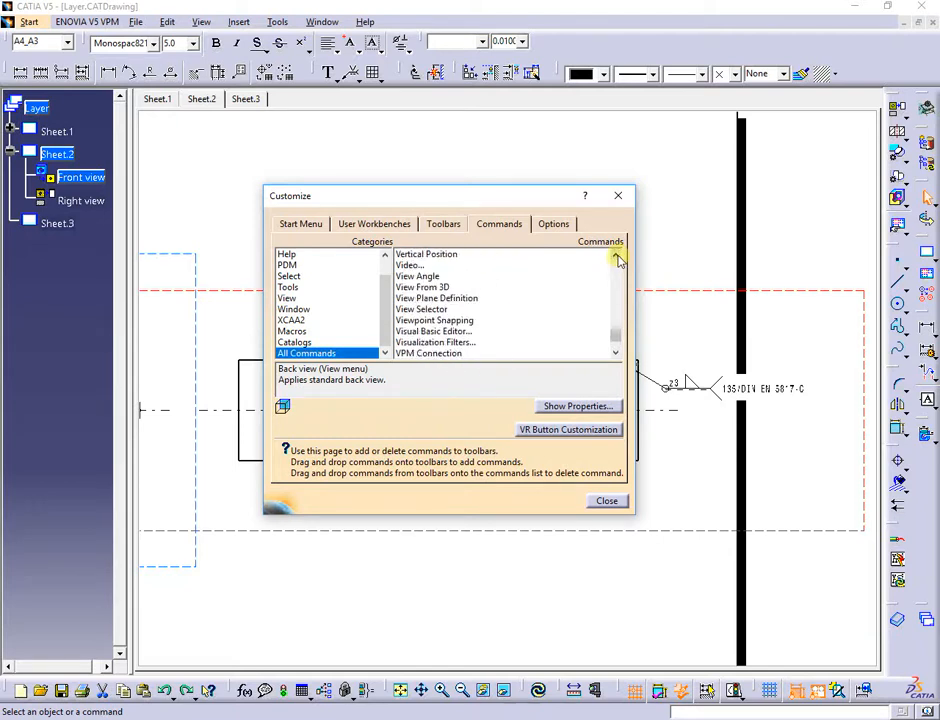
click(455, 342)
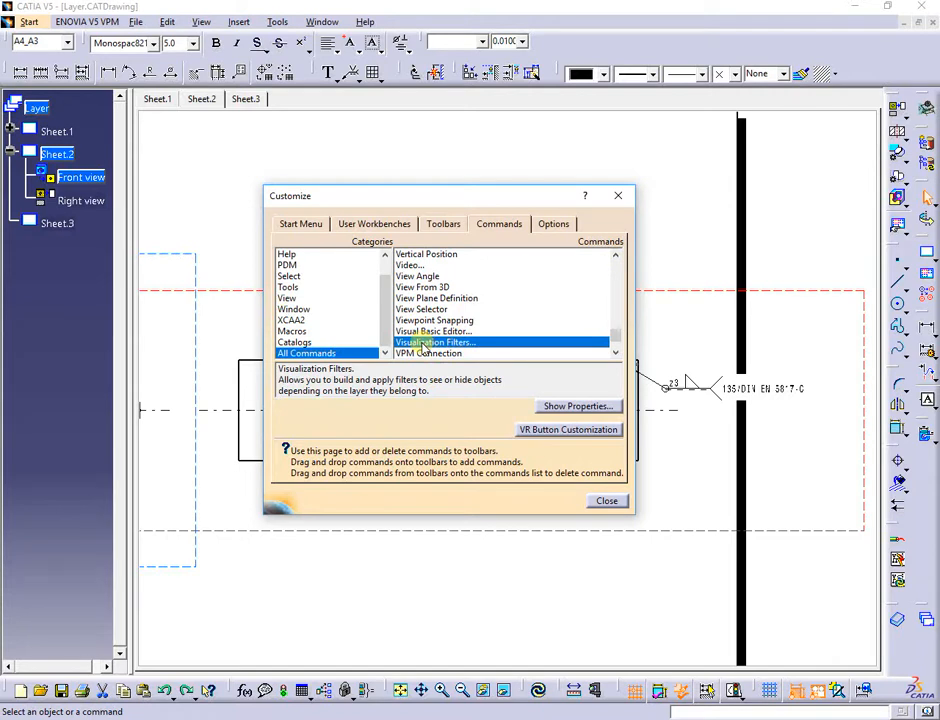
drag(424, 345, 704, 217)
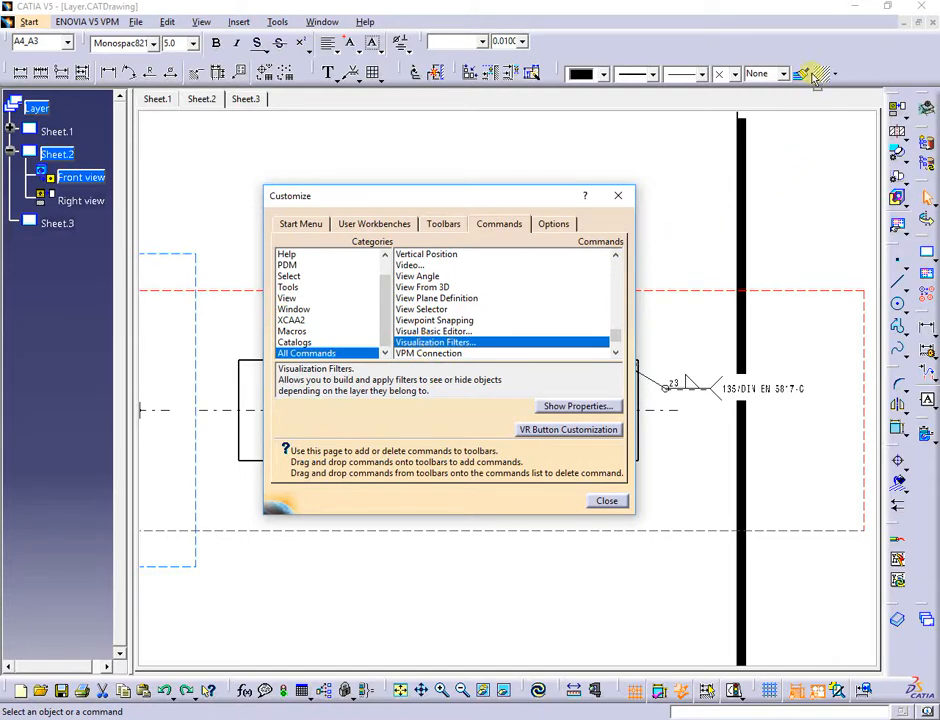
drag(815, 78, 812, 77)
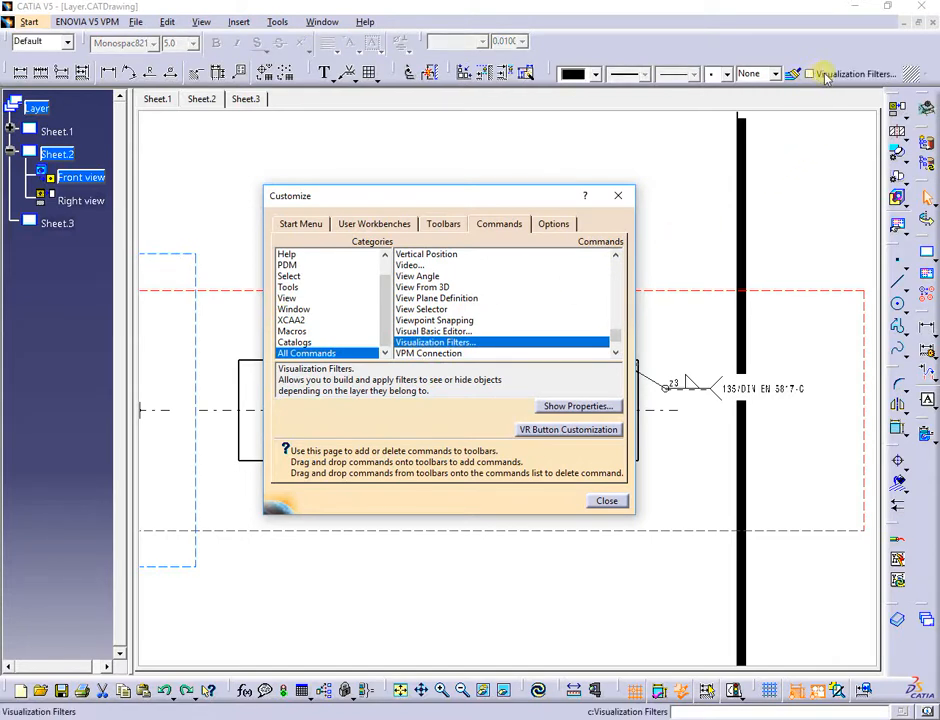
click(617, 196)
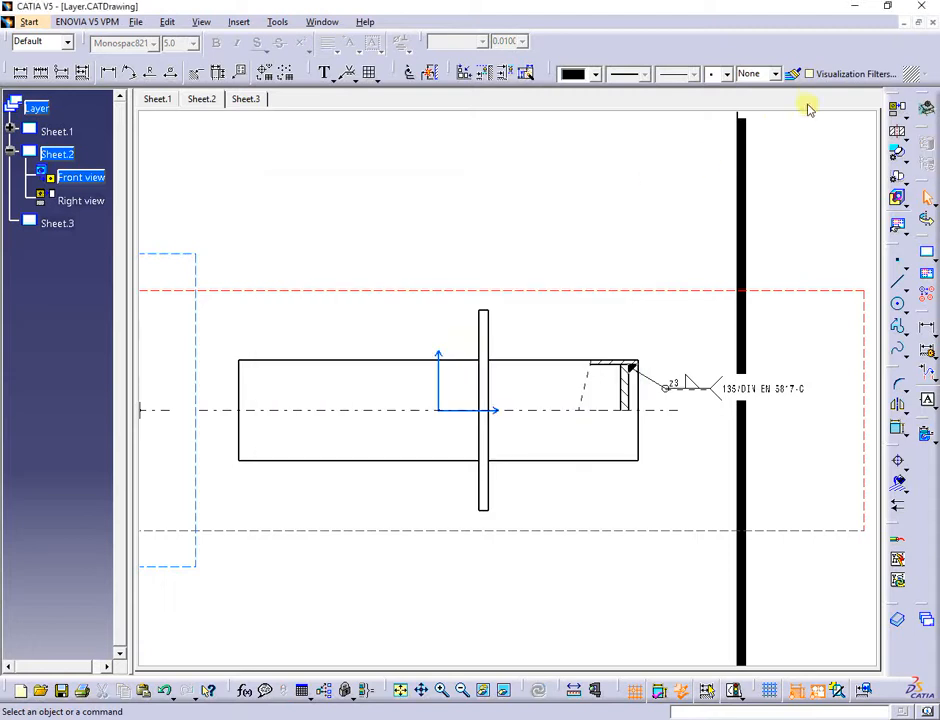
click(827, 76)
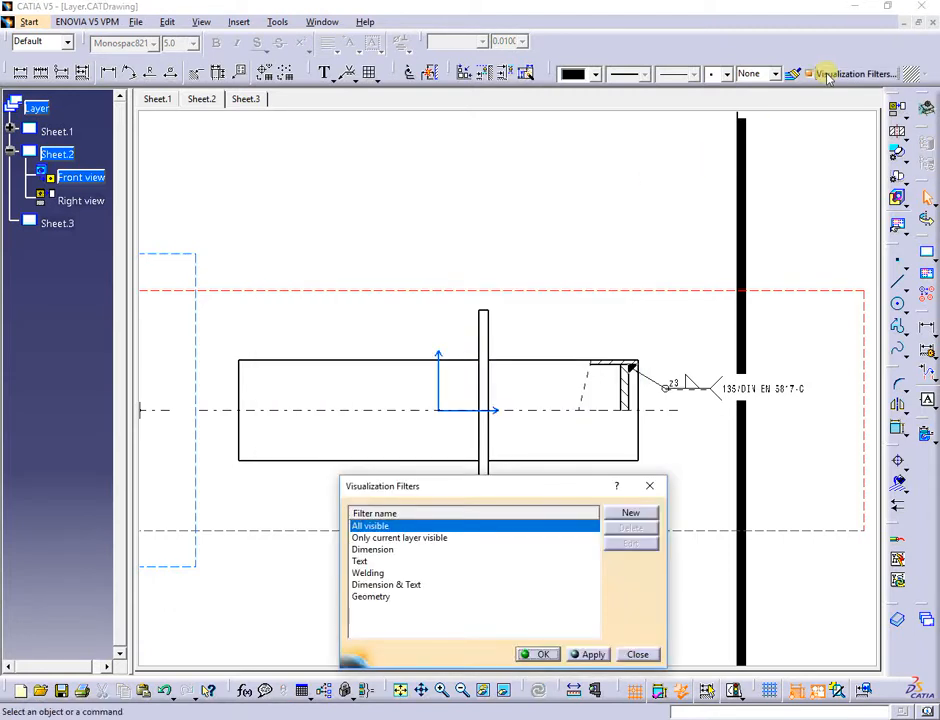
click(827, 77)
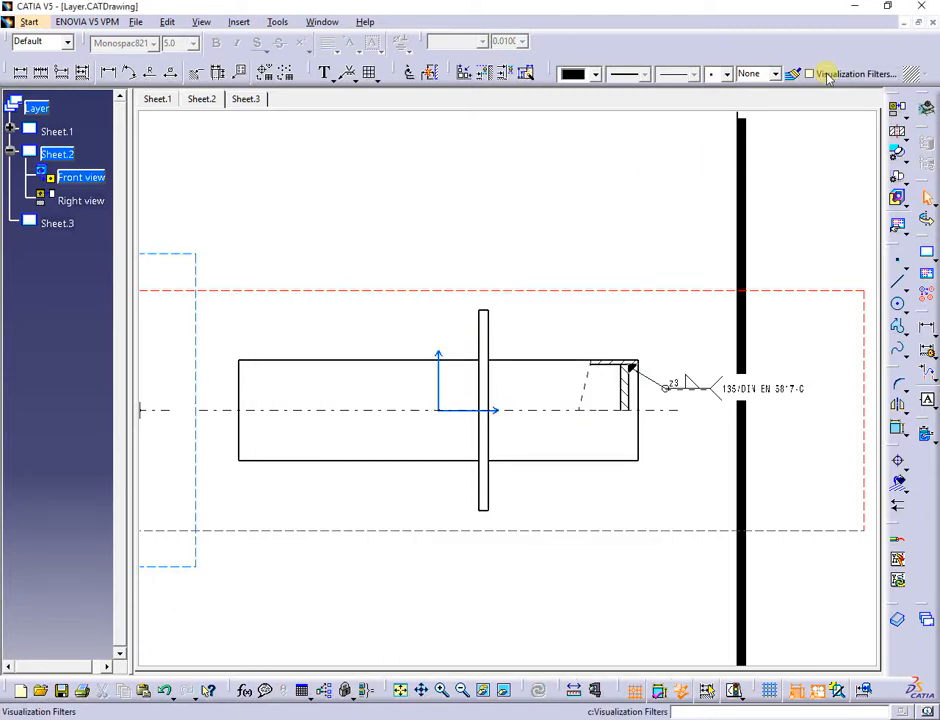
Apply the Dimension & Text filter on Sheet.1 and select all the dimensions and the technical conditions text
click(160, 99)
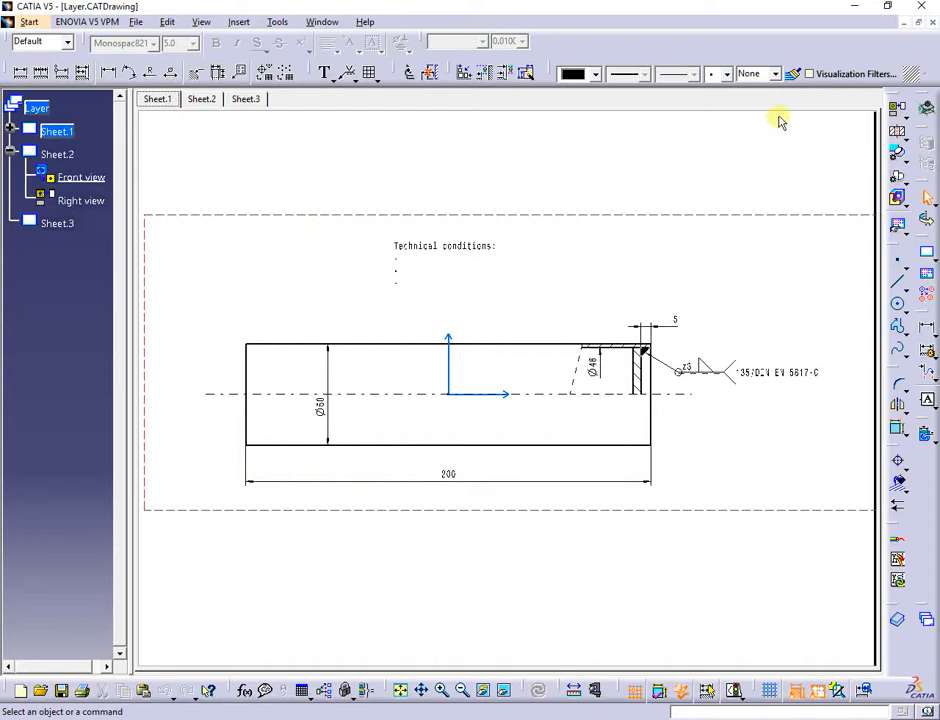
click(815, 75)
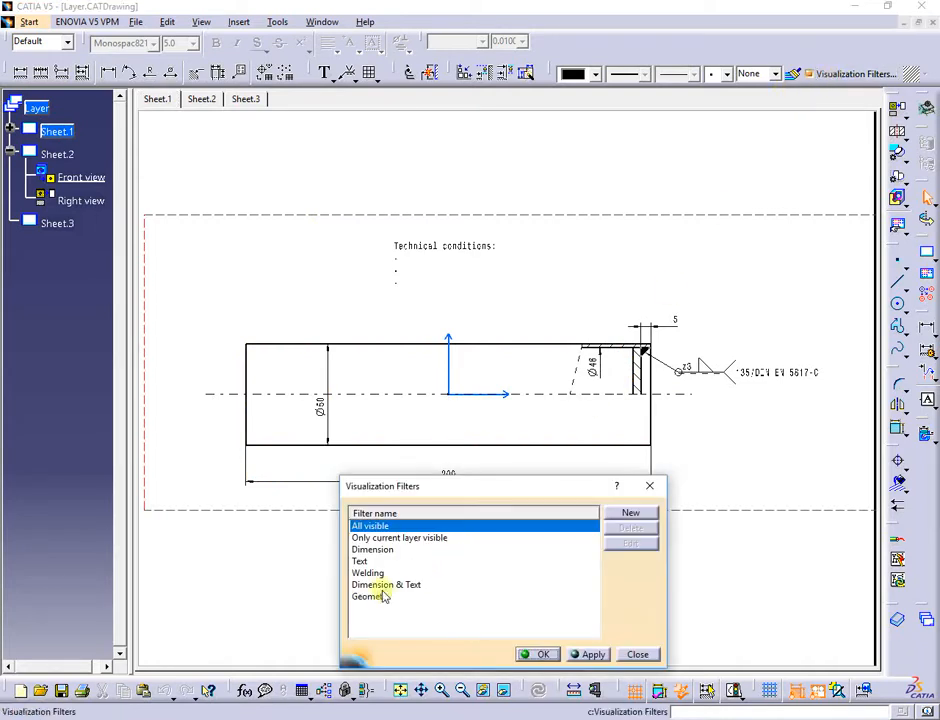
click(362, 585)
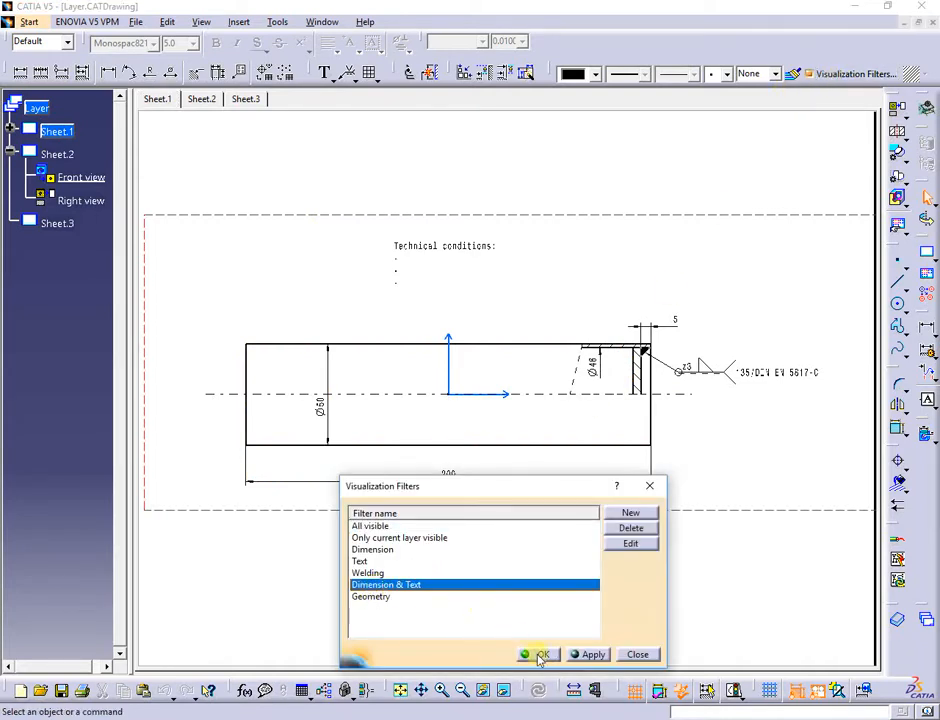
click(592, 655)
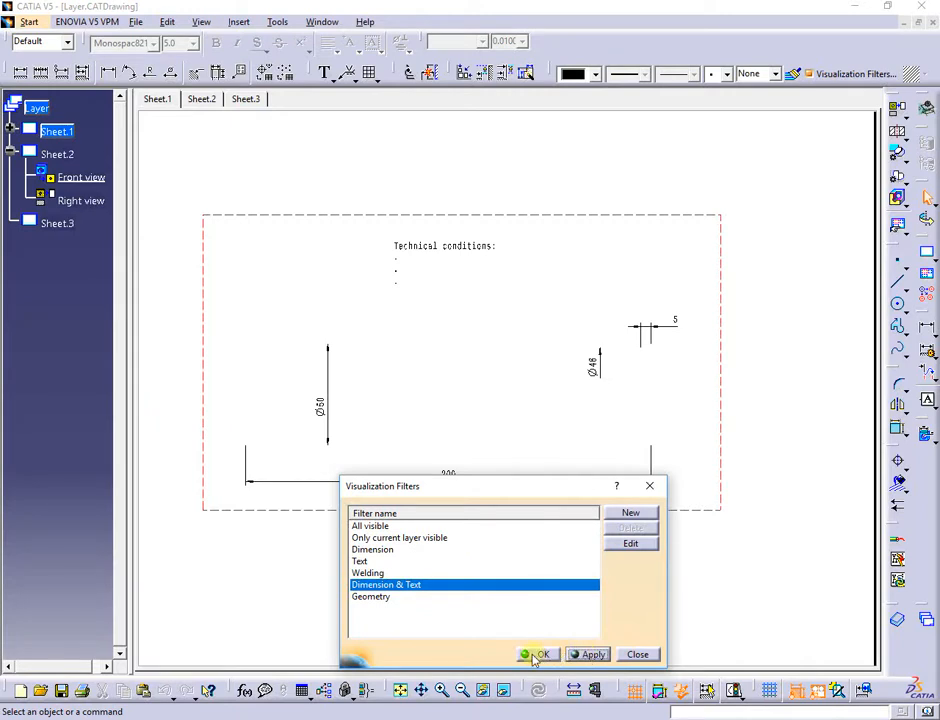
click(537, 655)
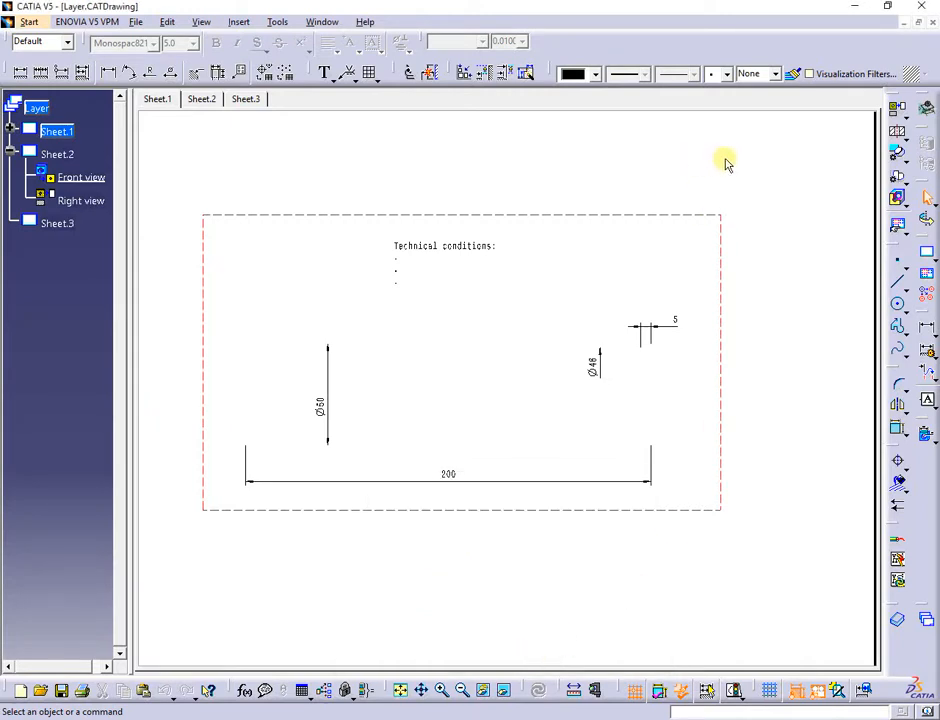
drag(692, 166, 219, 562)
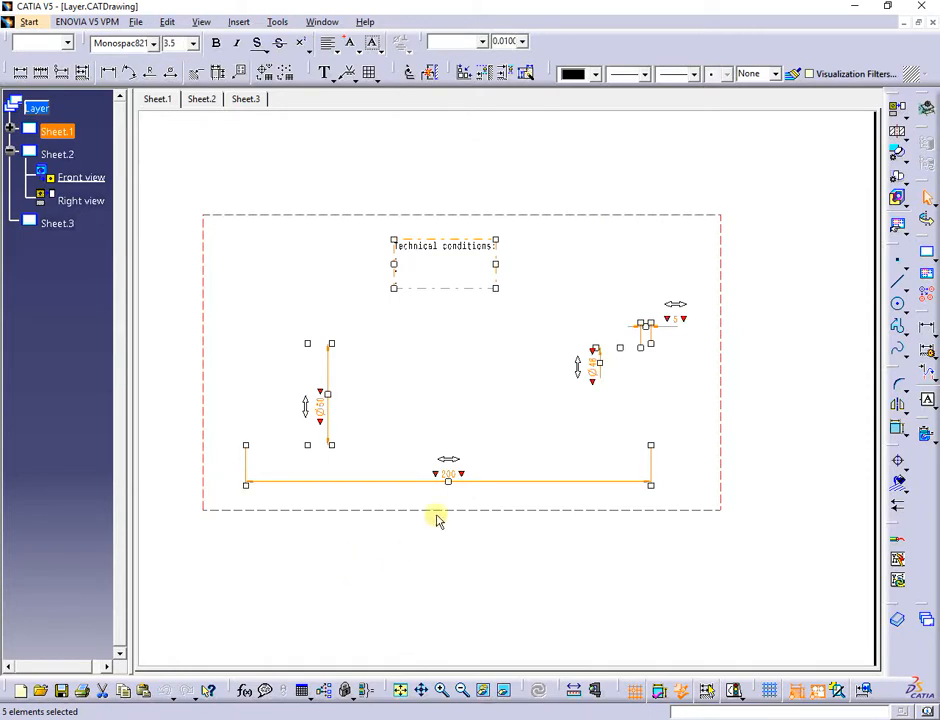
Open Sheet.2 and apply the All visible visualization filter to it
click(200, 99)
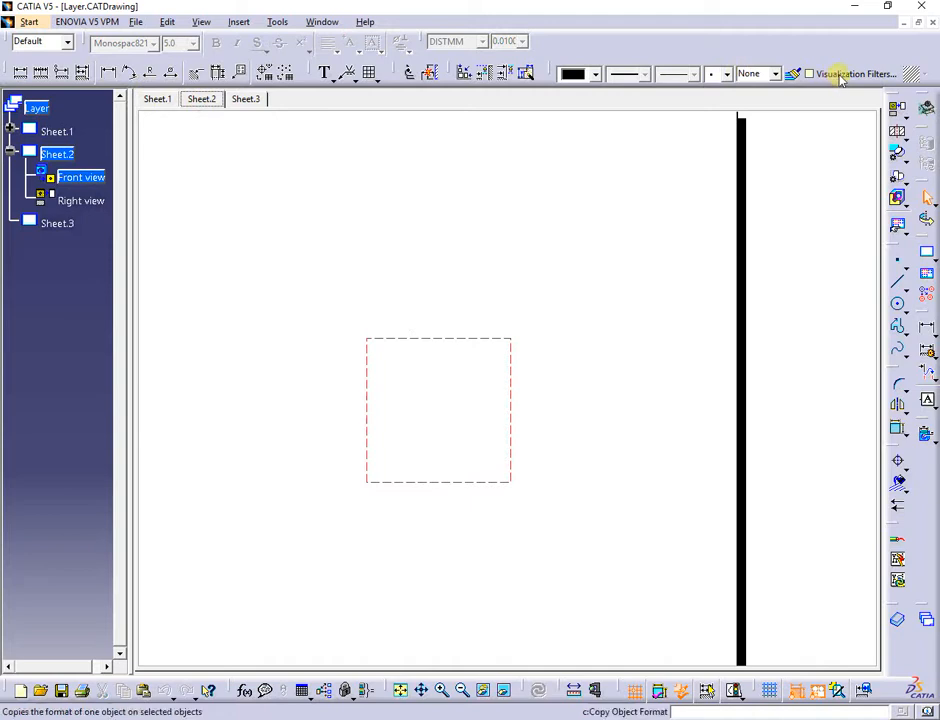
click(840, 75)
click(388, 526)
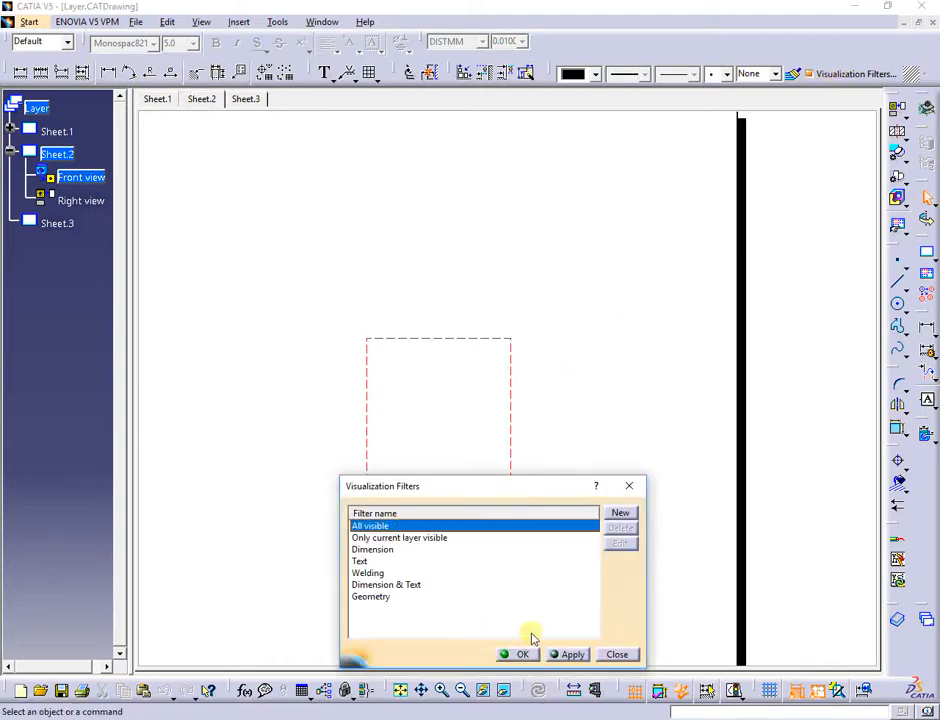
click(570, 654)
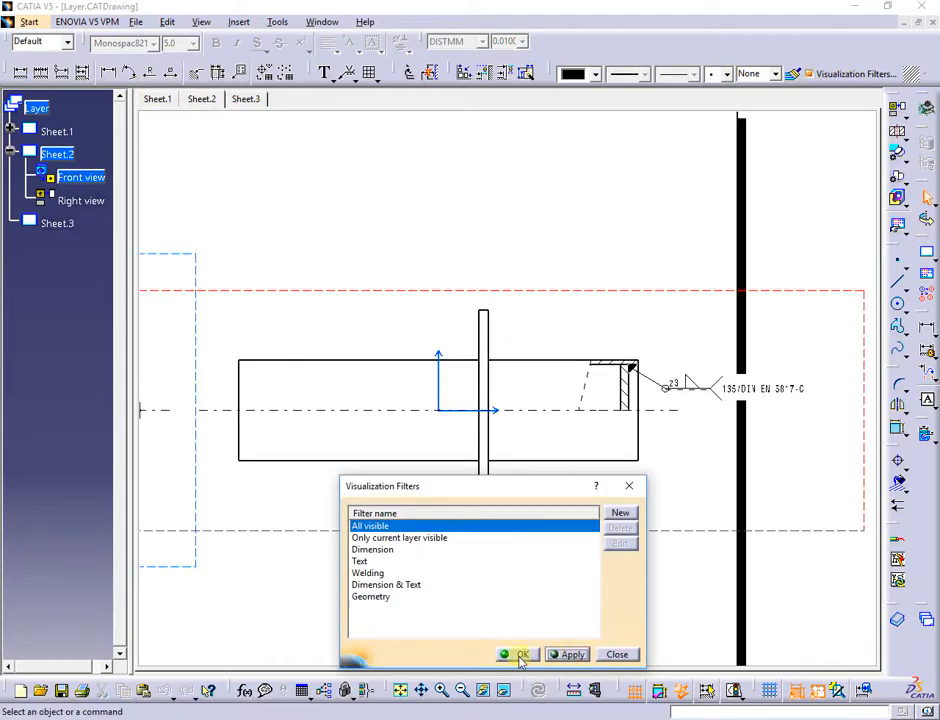
click(520, 655)
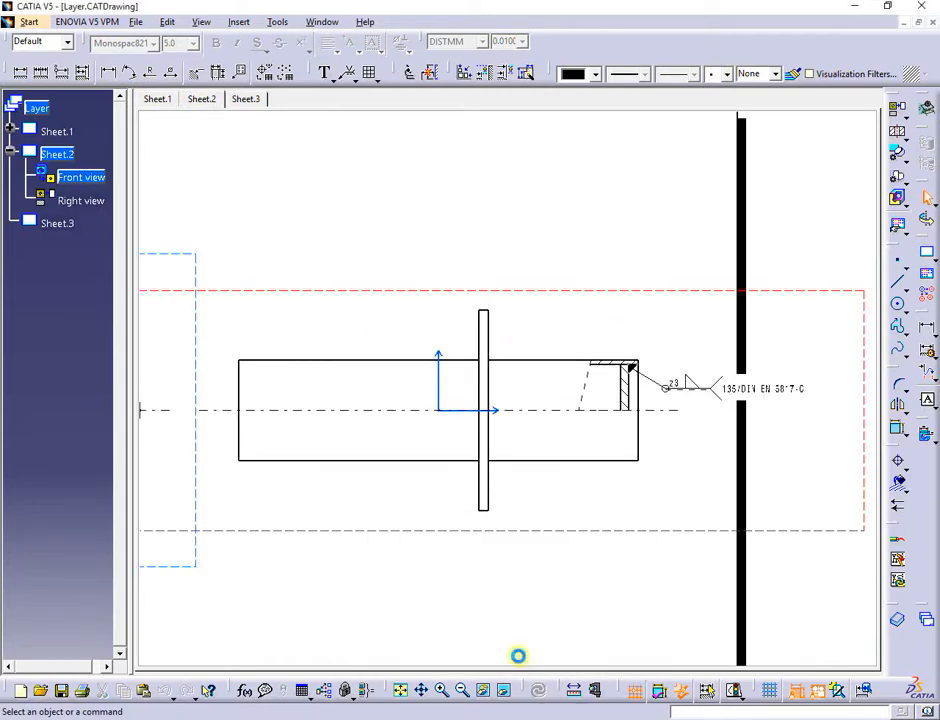
Paste the dimensions and technical conditions text copied from Sheet.1 into the front view on Sheet.2
click(622, 534)
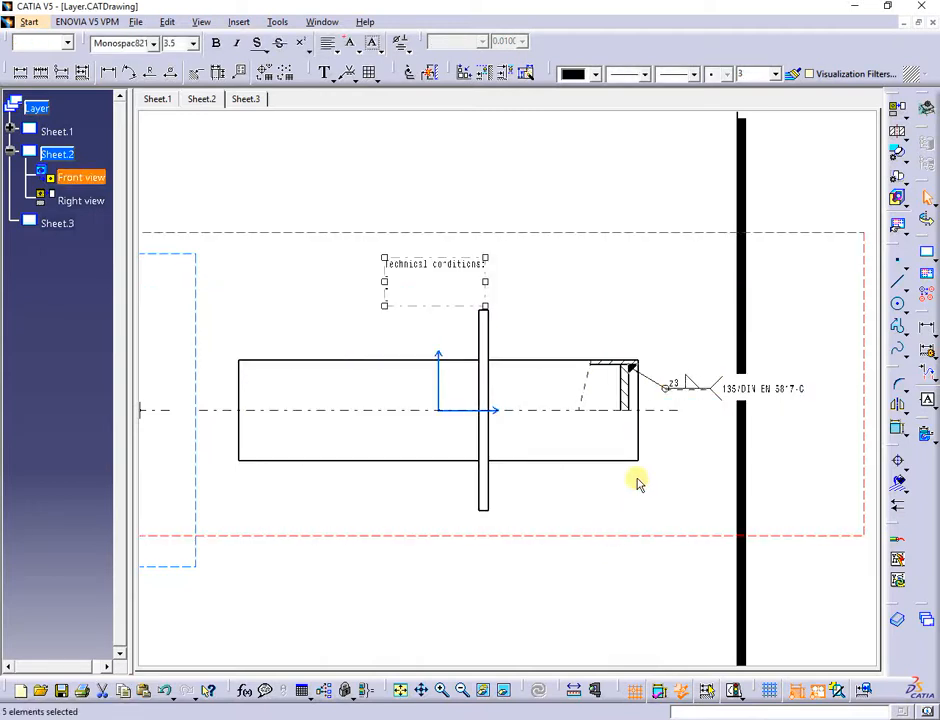
ctrl+middle_drag(640, 484, 621, 518)
mouse_move(571, 476)
middle_down()
mouse_move(633, 489)
mouse_move(652, 420)
middle_up()
click(664, 310)
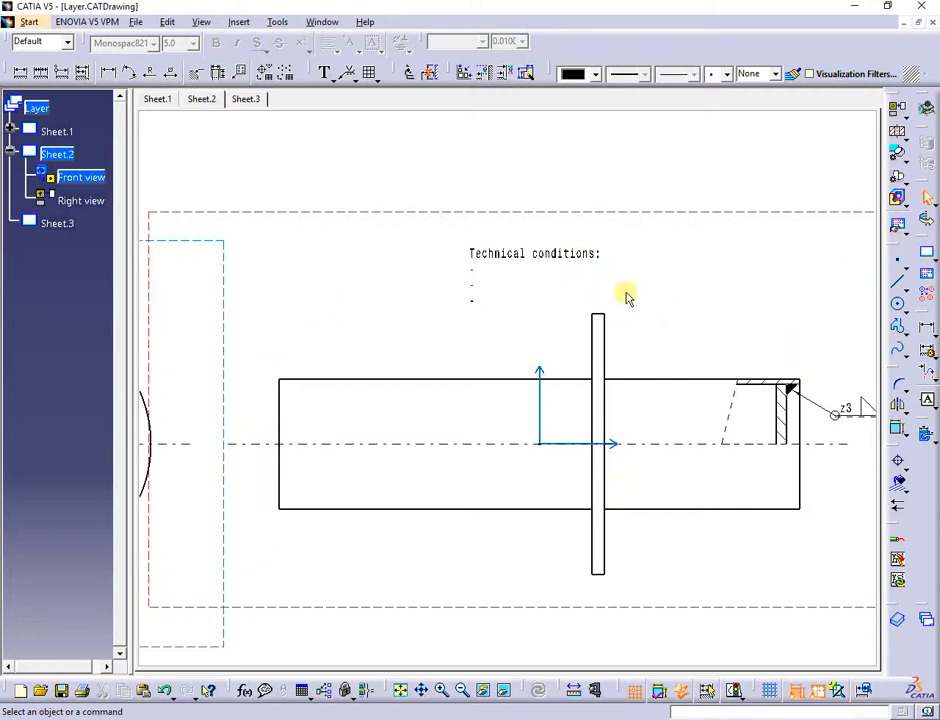
click(543, 265)
click(712, 278)
mouse_move(712, 278)
ctrl+middle_down()
mouse_move(696, 329)
mouse_move(406, 470)
ctrl+middle_up()
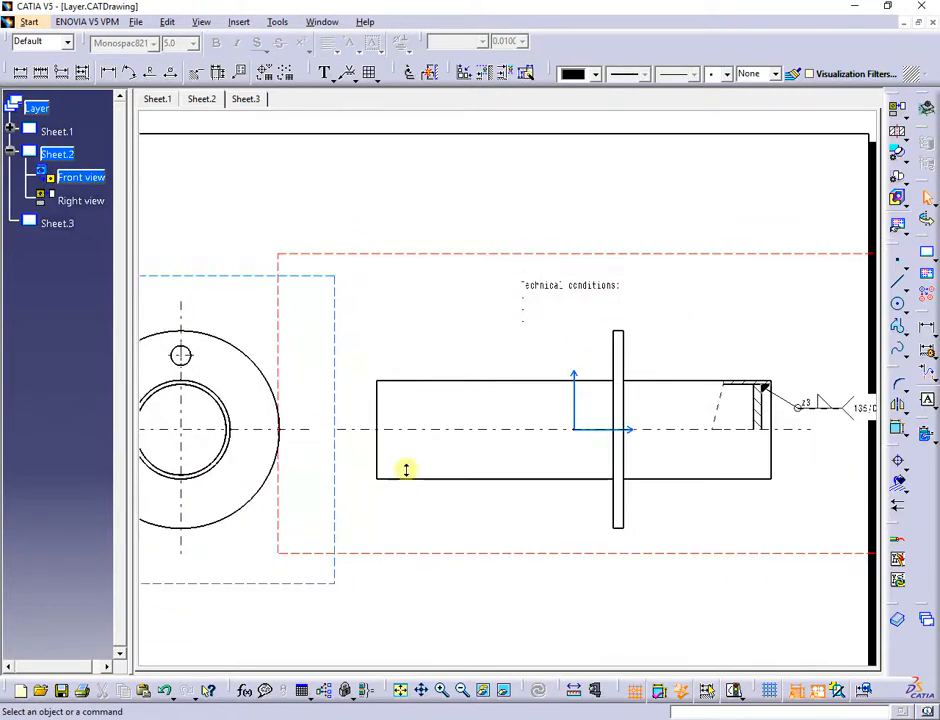
middle_drag(705, 548, 585, 571)
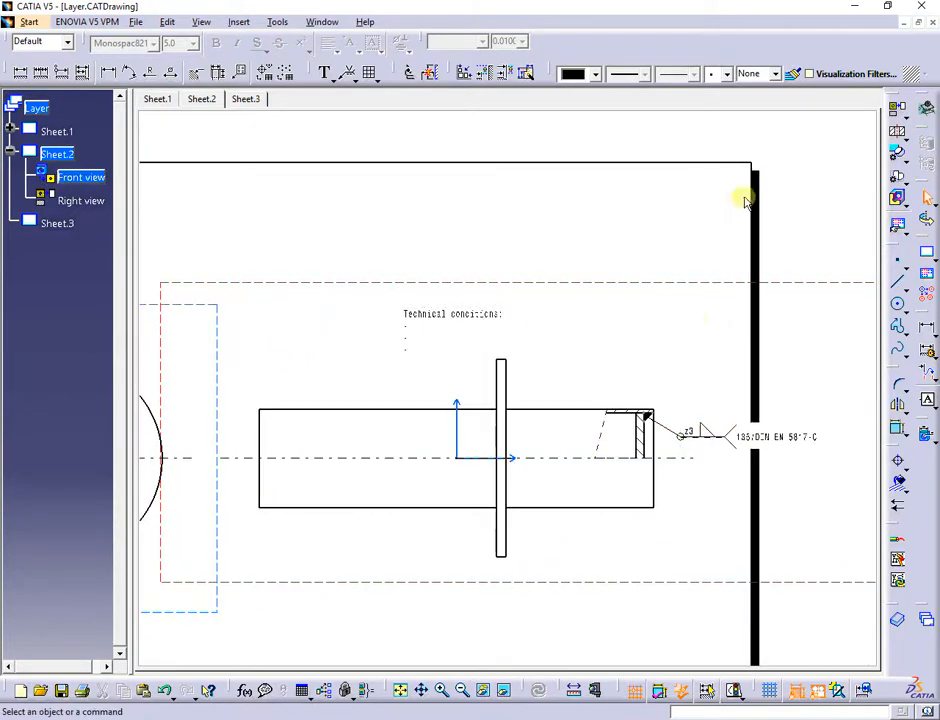
Make layer 4 Welding the current layer for new elements
click(775, 74)
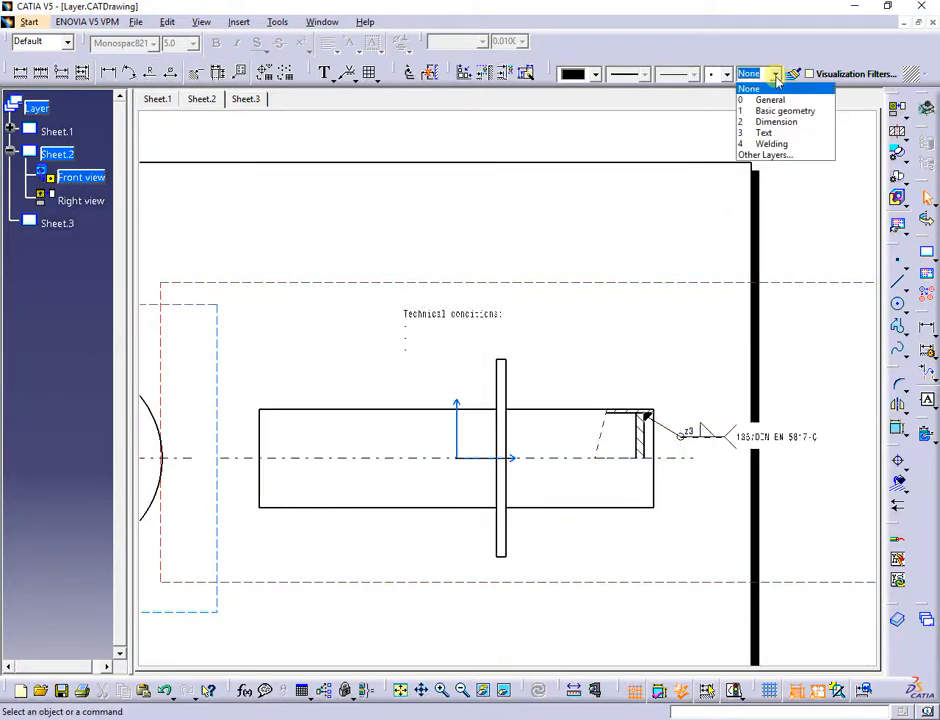
click(786, 148)
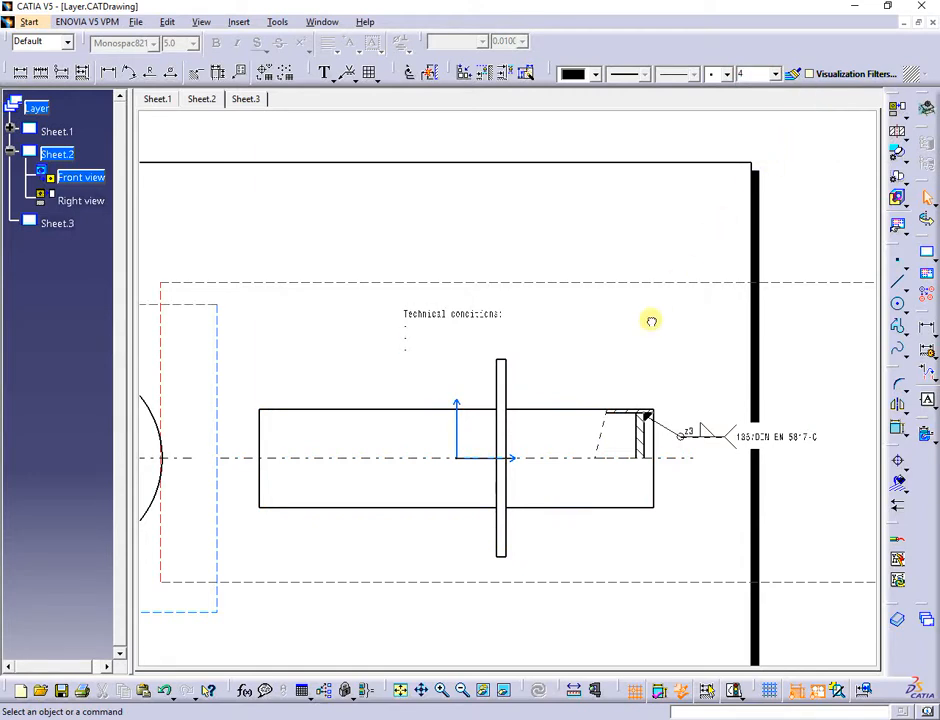
middle_drag(655, 322, 655, 262)
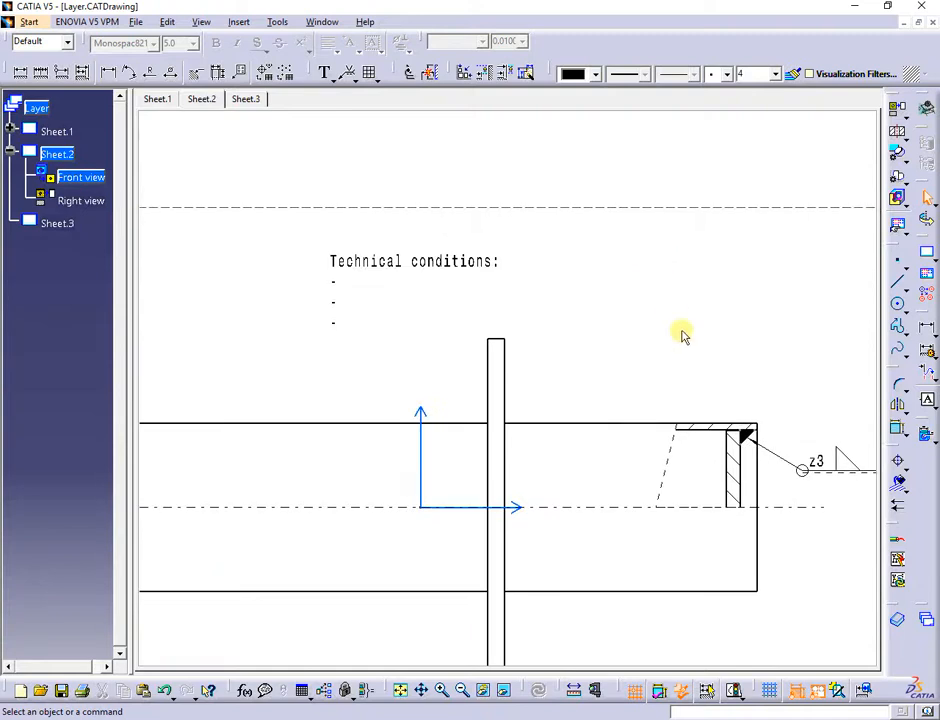
Add a 3 mm geometric weld where the flange's right face meets the tube's upper edge, and mirror it about the tube axis
click(352, 84)
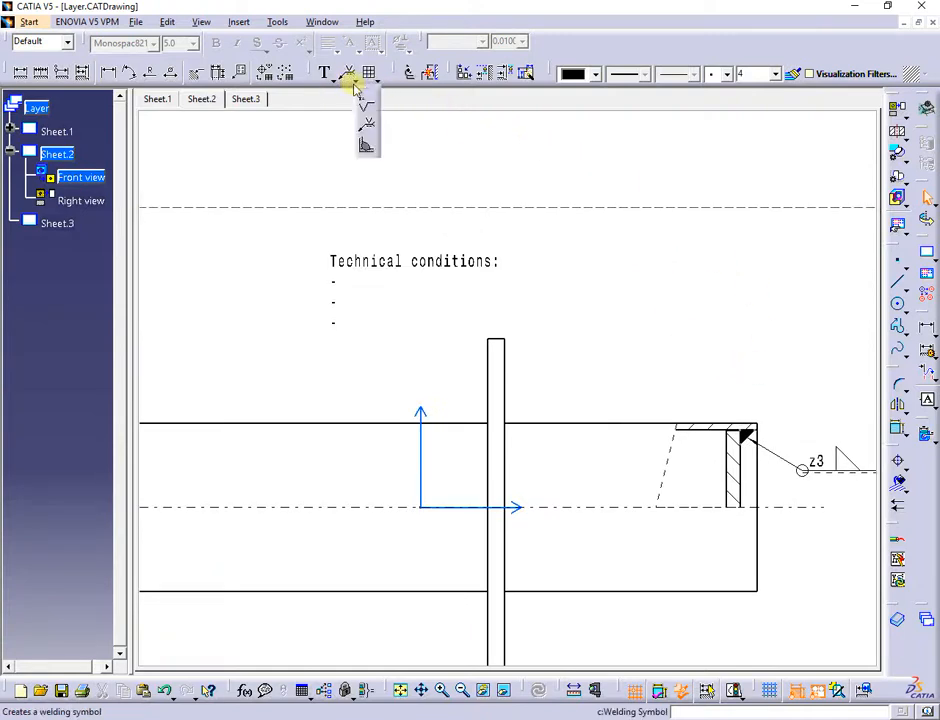
click(366, 147)
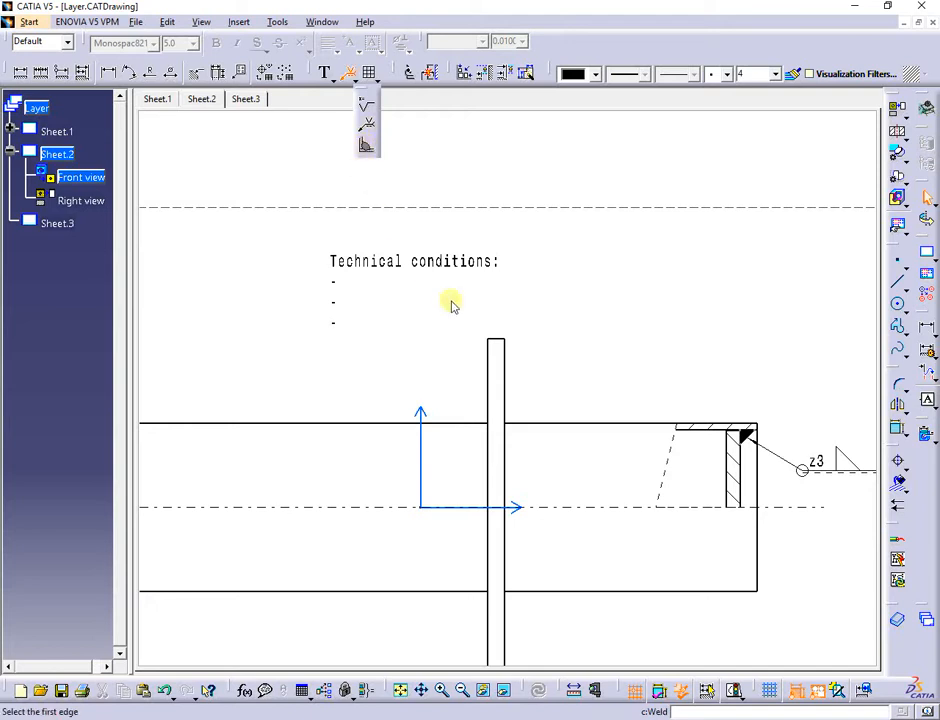
click(509, 416)
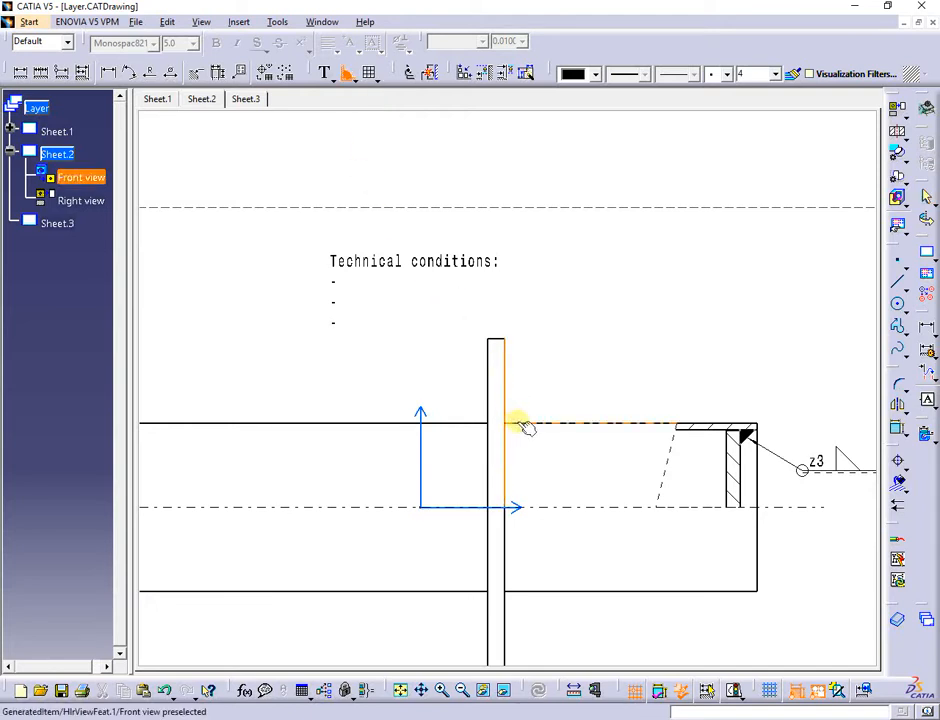
click(524, 427)
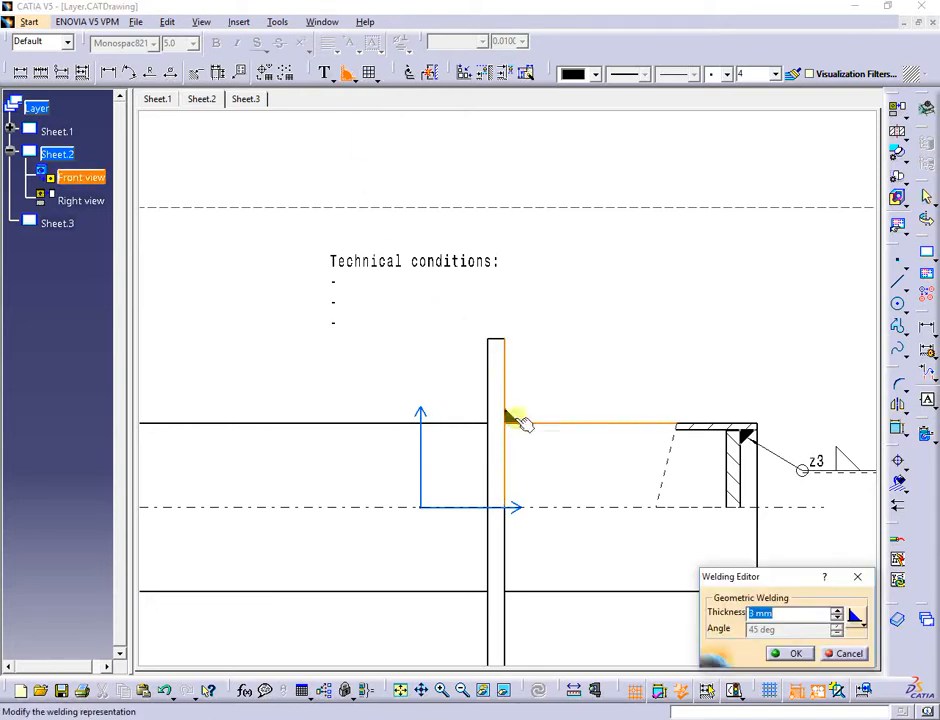
click(792, 654)
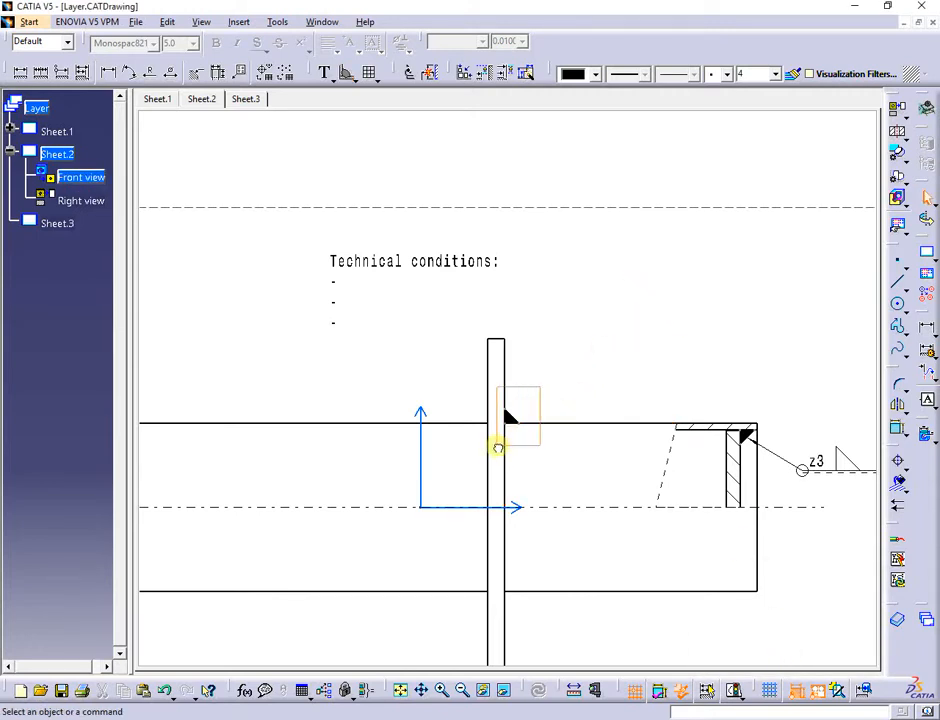
click(498, 447)
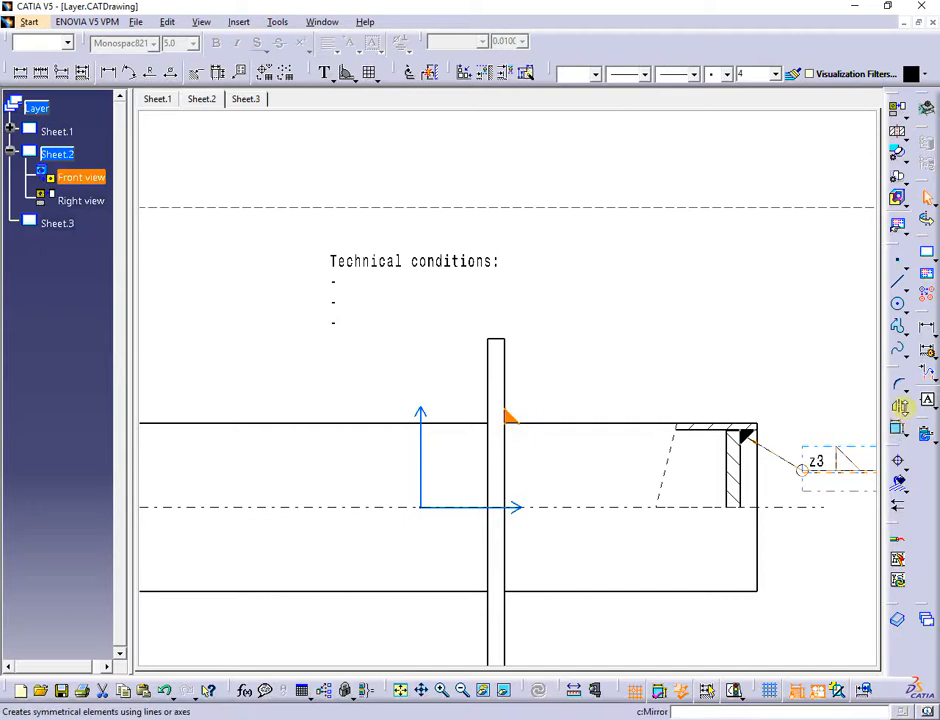
click(596, 508)
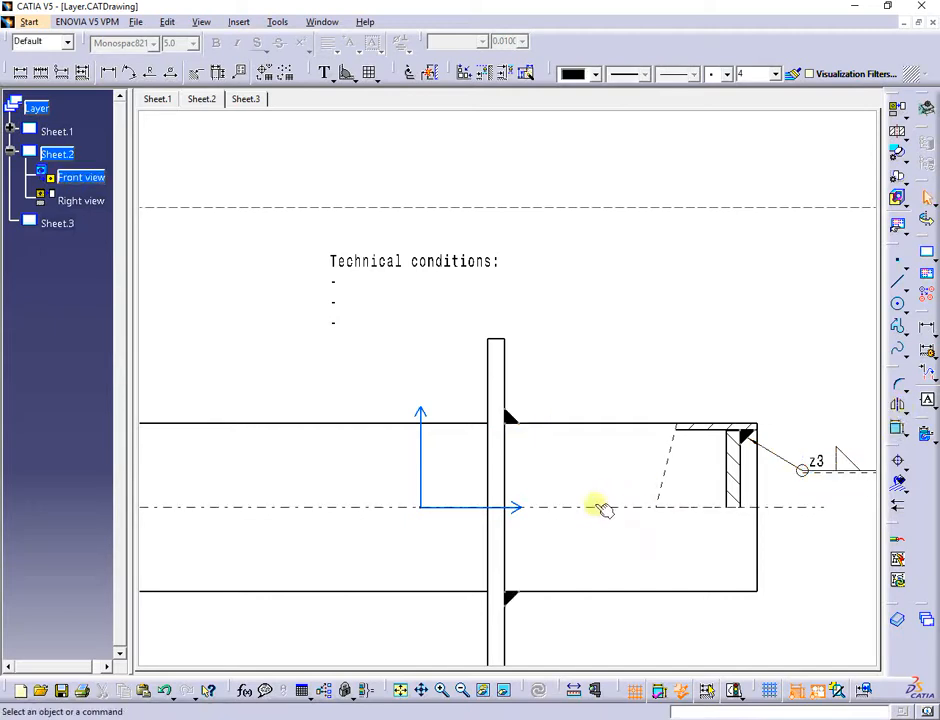
Draw a three-point arc of about 3 mm radius against the flange's right face, just below the upper weld, and give it a thinner line
click(901, 308)
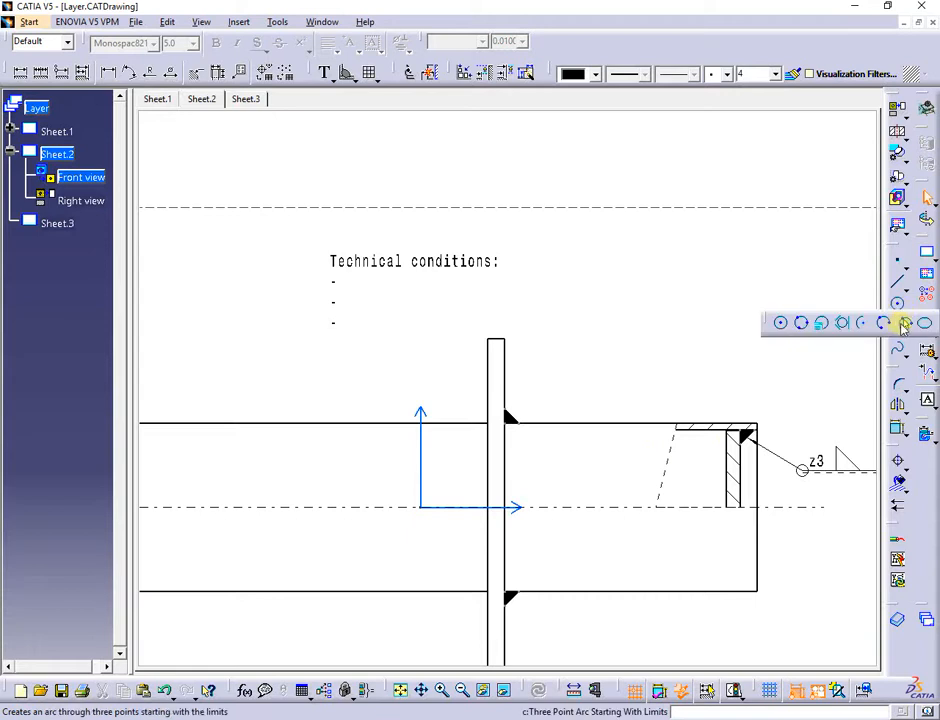
click(904, 324)
ctrl+middle_drag(472, 467, 459, 335)
click(448, 321)
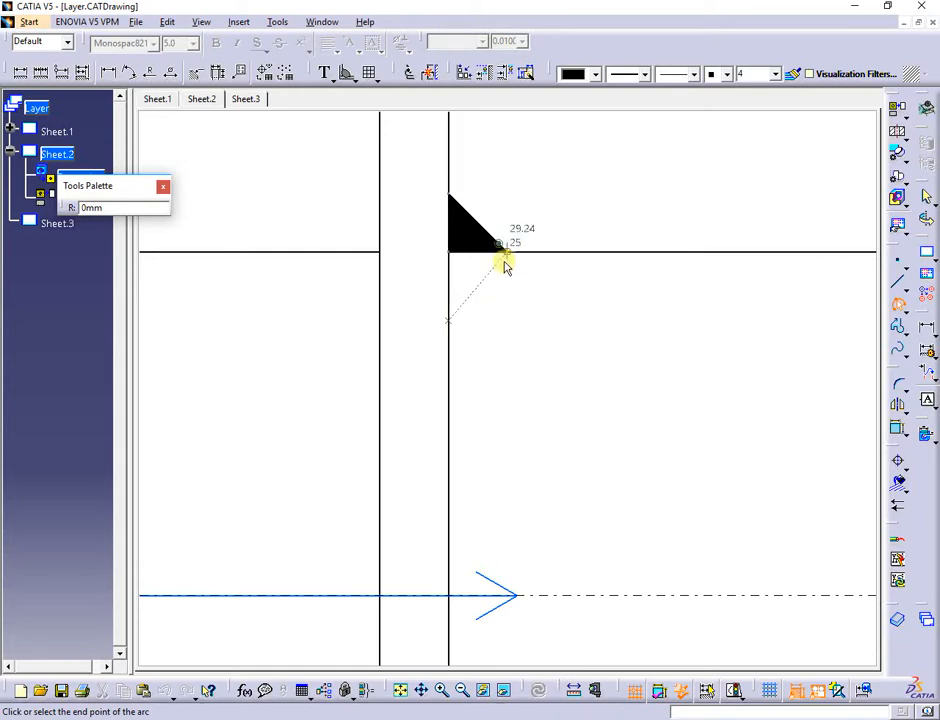
click(507, 328)
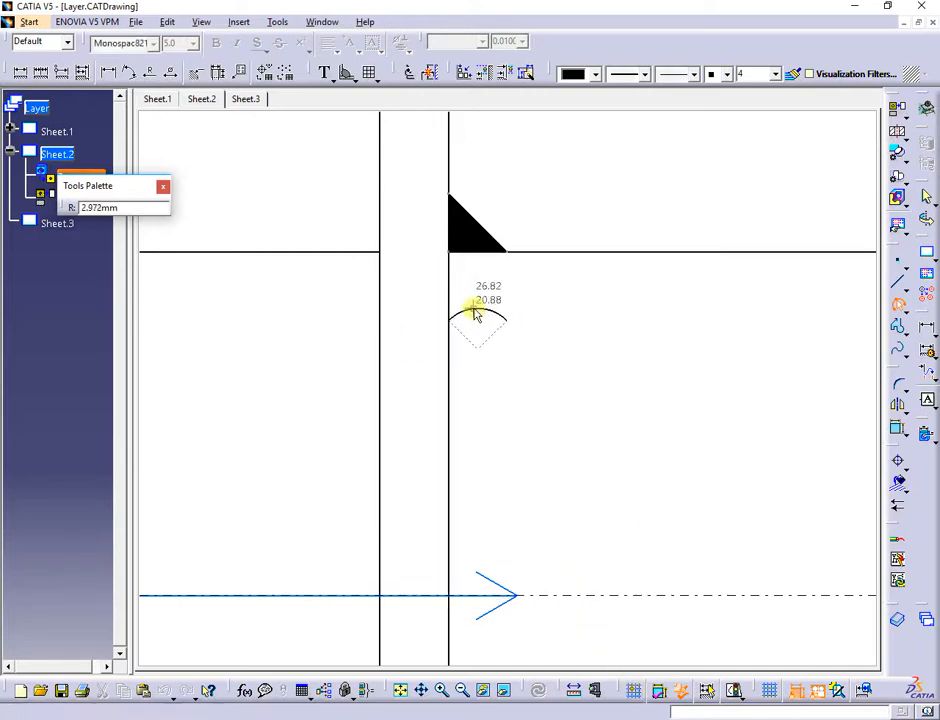
click(477, 311)
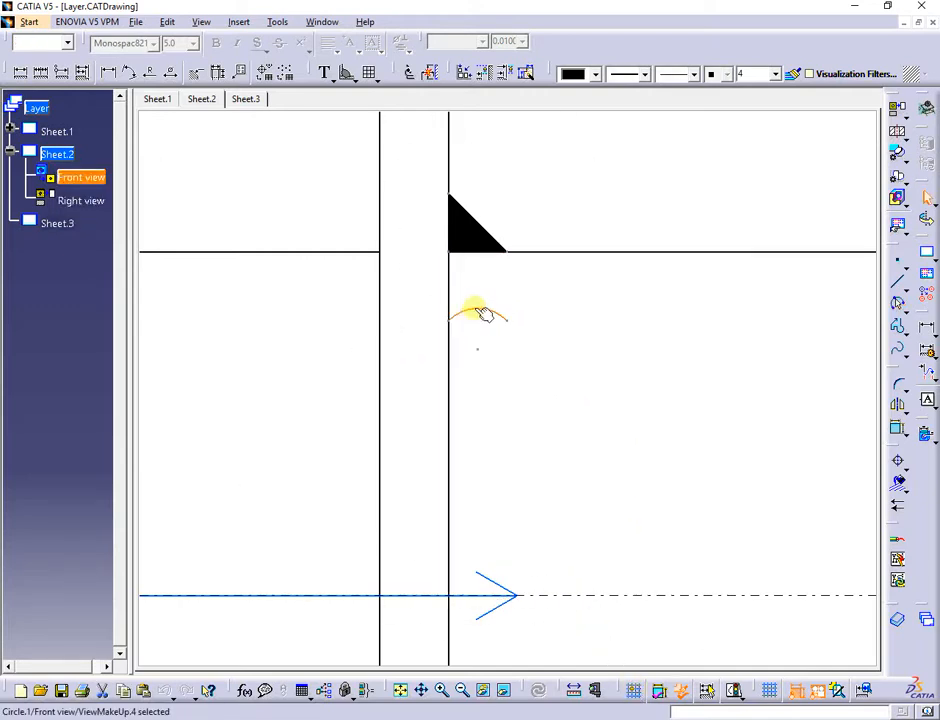
click(646, 73)
click(615, 89)
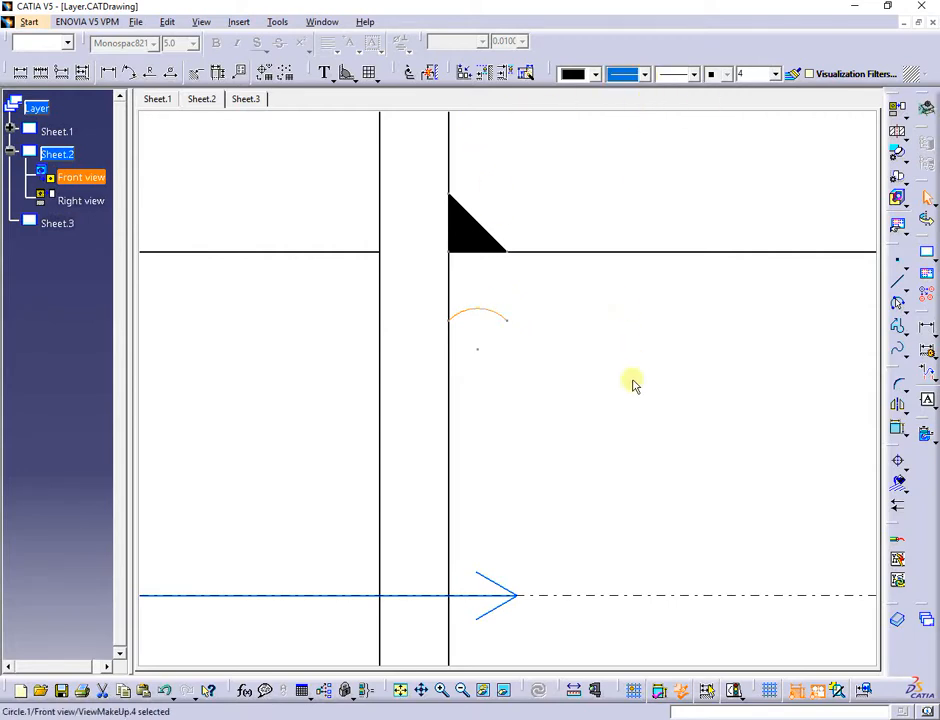
Translate the arc in duplicate mode with 8 instances down the flange face, from the flange-tube corner to the arc's left endpoint
mouse_move(632, 384)
middle_down()
mouse_move(652, 260)
mouse_move(626, 349)
mouse_move(655, 380)
middle_up()
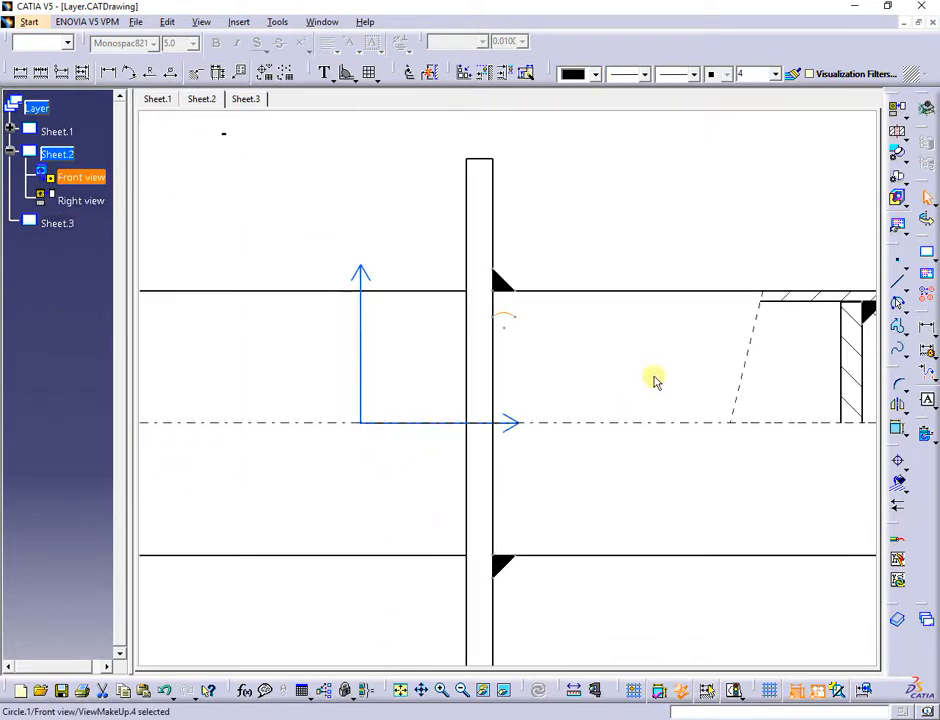
click(900, 410)
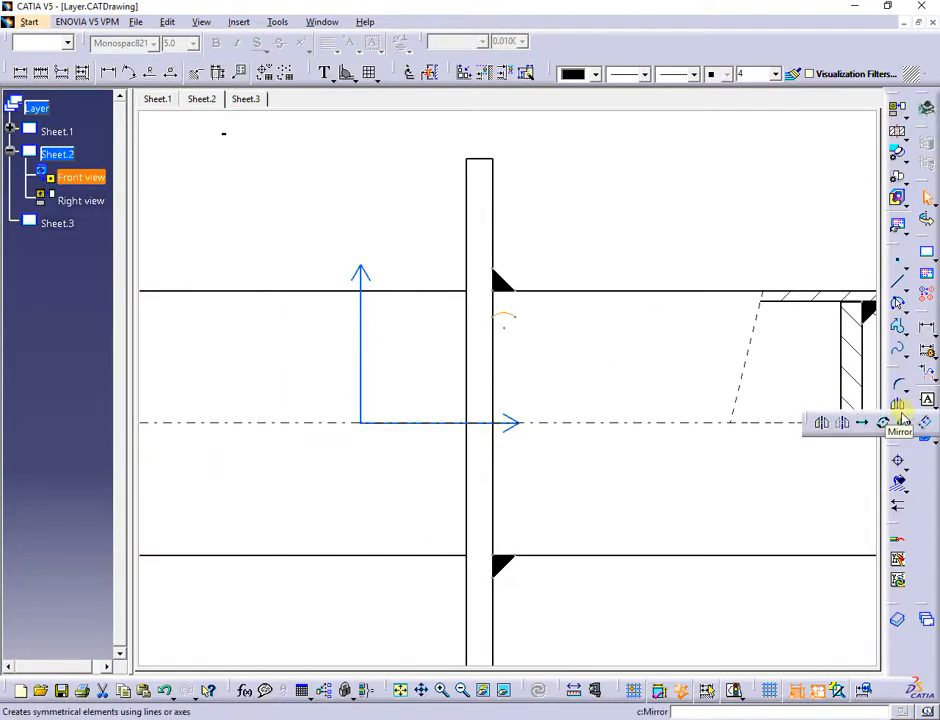
click(862, 422)
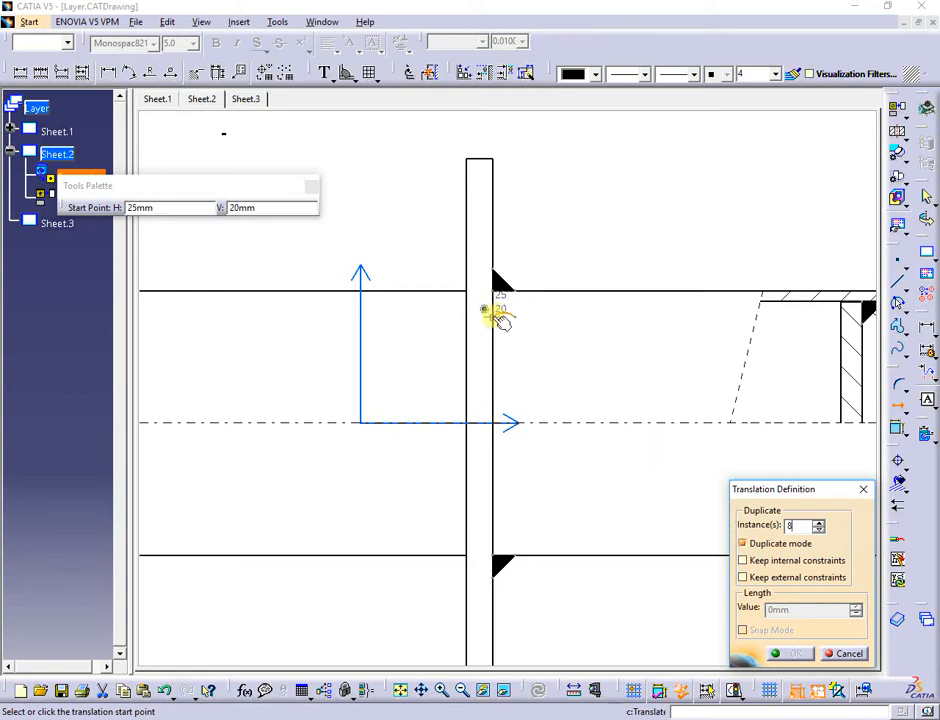
click(501, 319)
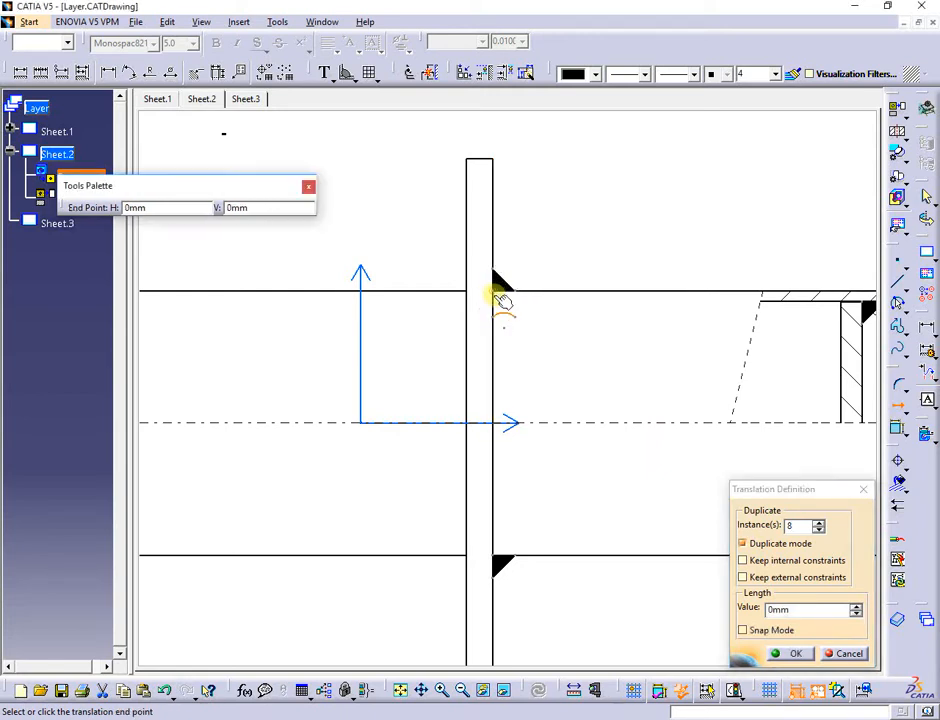
click(497, 319)
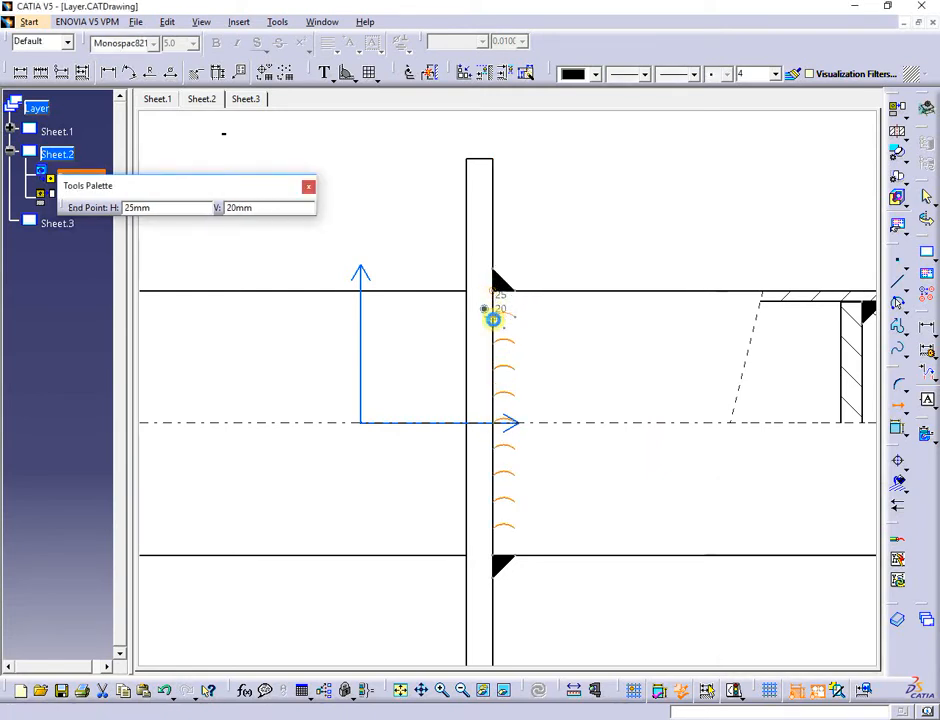
Activate the right view on Sheet.2 for editing
mouse_move(607, 402)
middle_down()
mouse_move(623, 254)
mouse_move(590, 376)
middle_up()
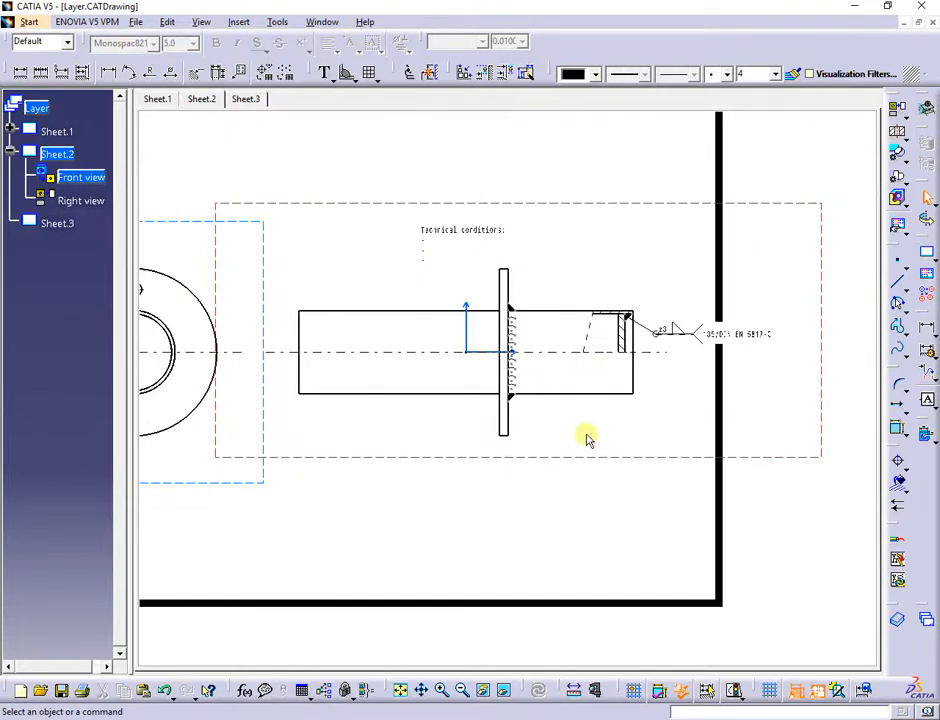
mouse_move(588, 428)
middle_down()
mouse_move(634, 485)
mouse_move(703, 472)
middle_up()
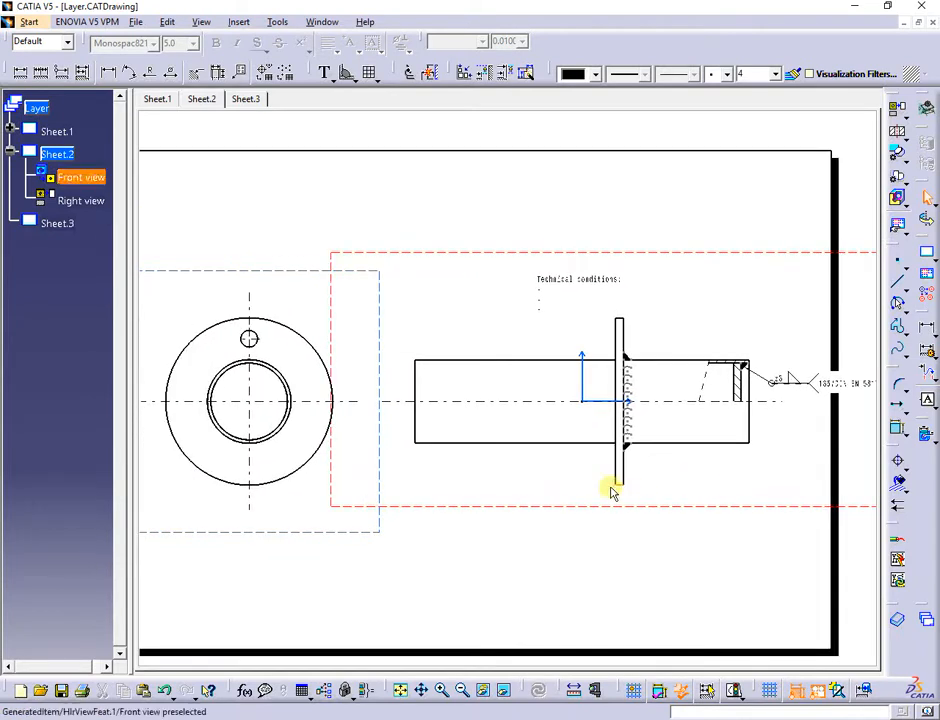
double_click(327, 530)
mouse_move(296, 527)
middle_down()
mouse_move(340, 523)
mouse_move(380, 581)
mouse_move(390, 560)
mouse_move(294, 525)
mouse_move(405, 455)
middle_up()
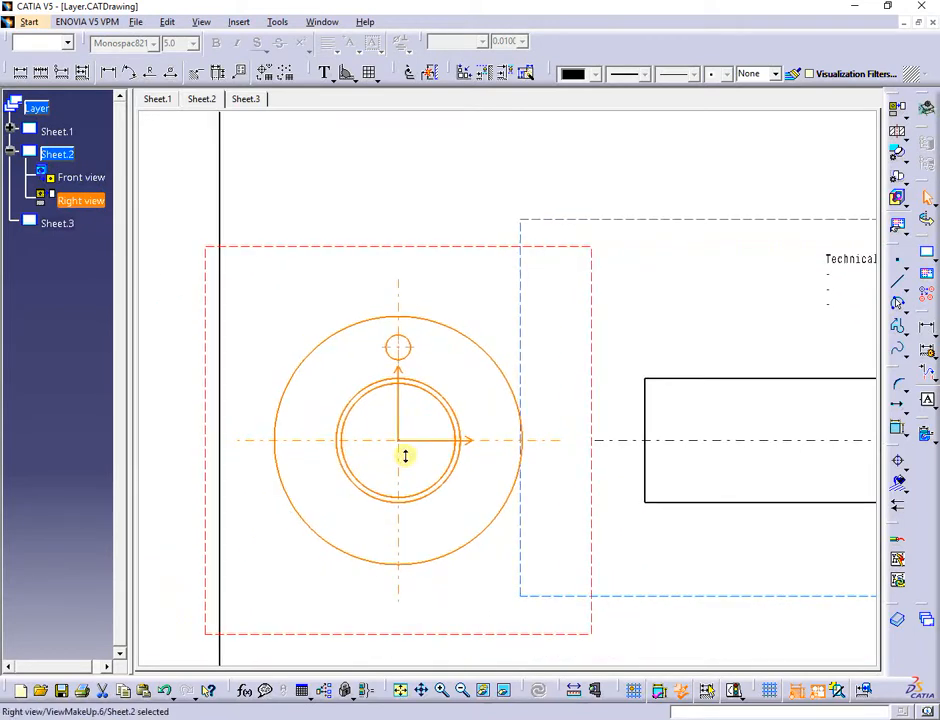
click(462, 276)
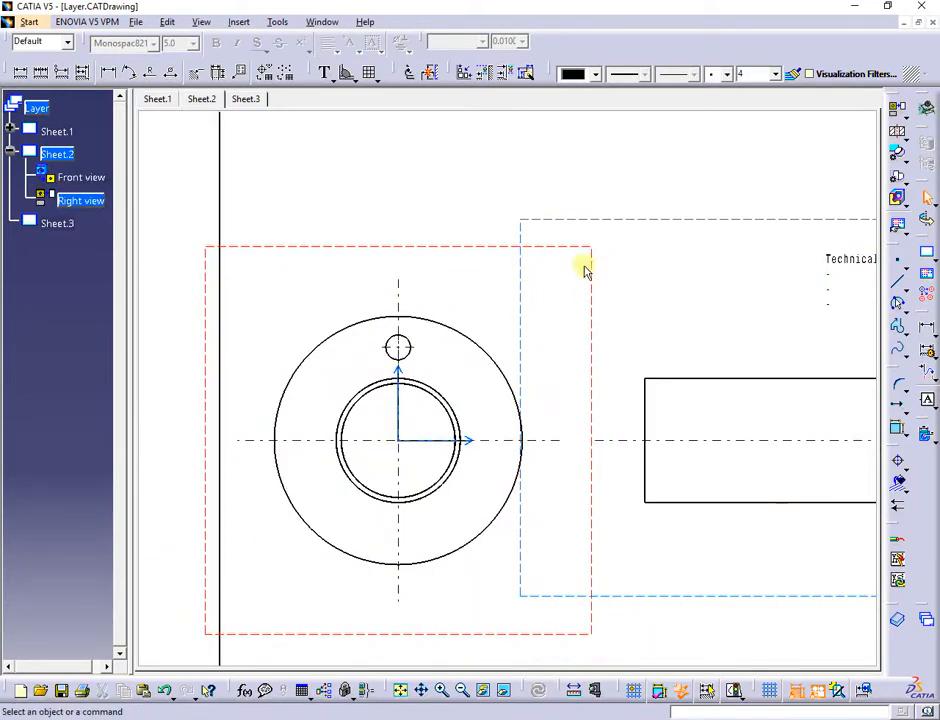
Draw a small three-point arc inward from the tube's inner circle, at its lower left, and give it a thinner line
click(897, 302)
ctrl+middle_drag(367, 492, 374, 410)
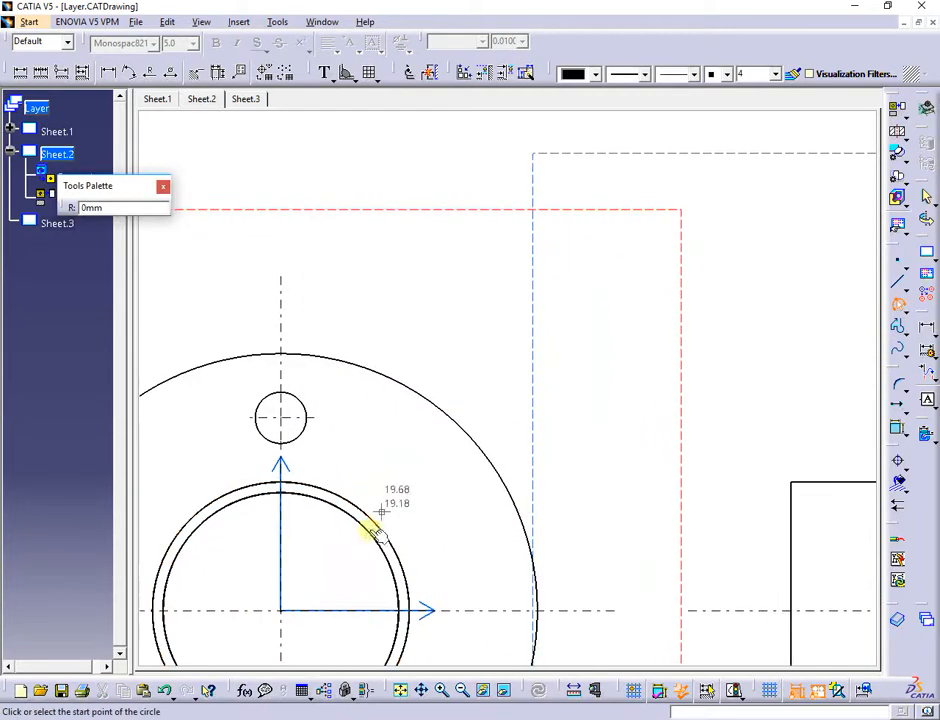
mouse_move(355, 548)
middle_down()
mouse_move(577, 237)
mouse_move(575, 295)
middle_up()
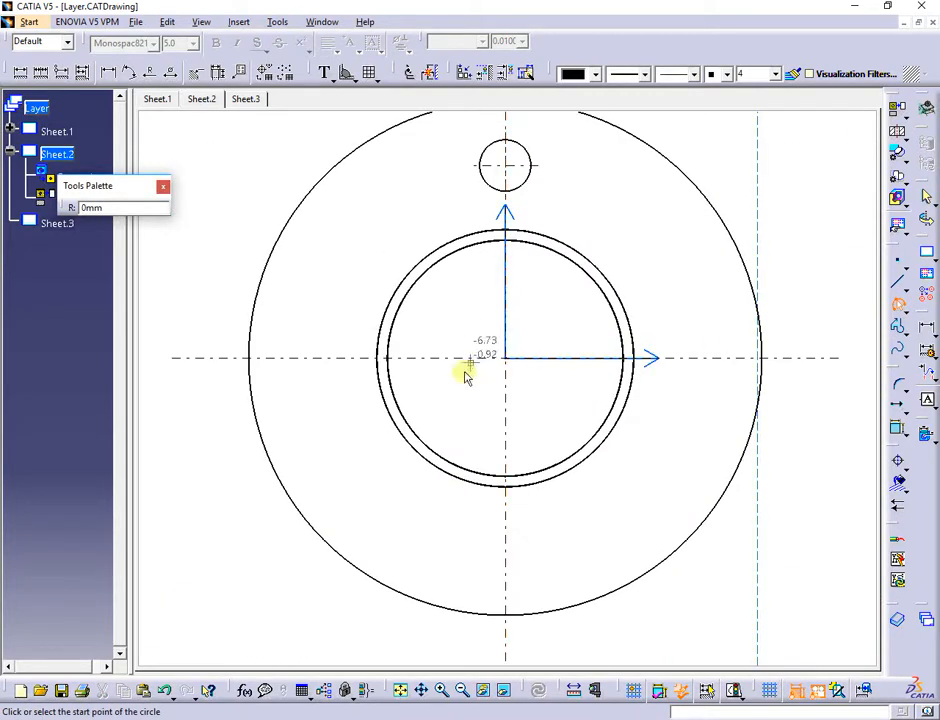
click(436, 447)
click(442, 440)
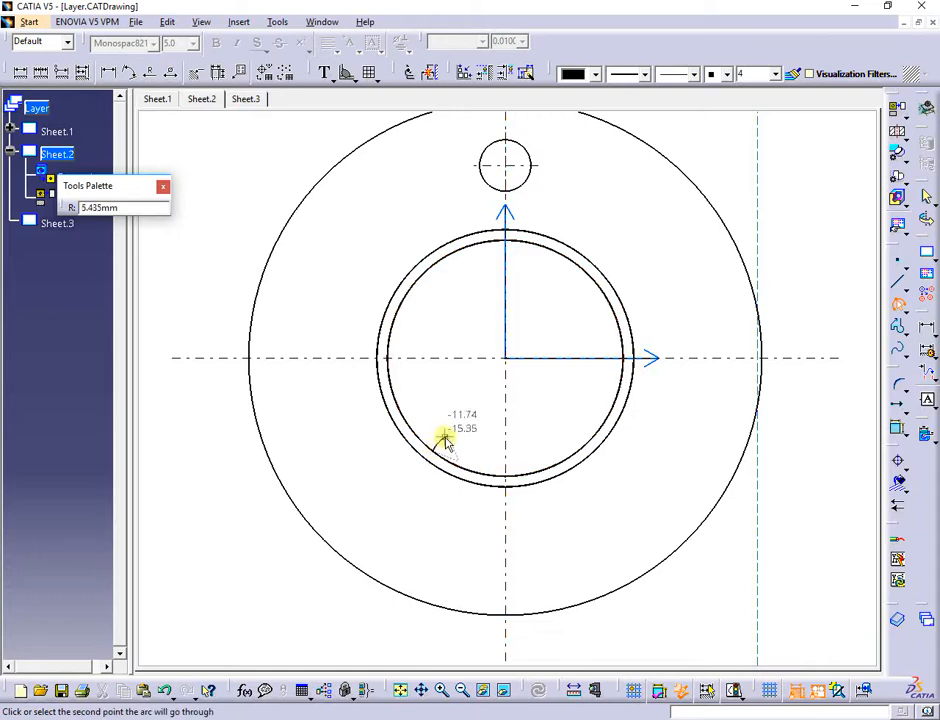
click(440, 442)
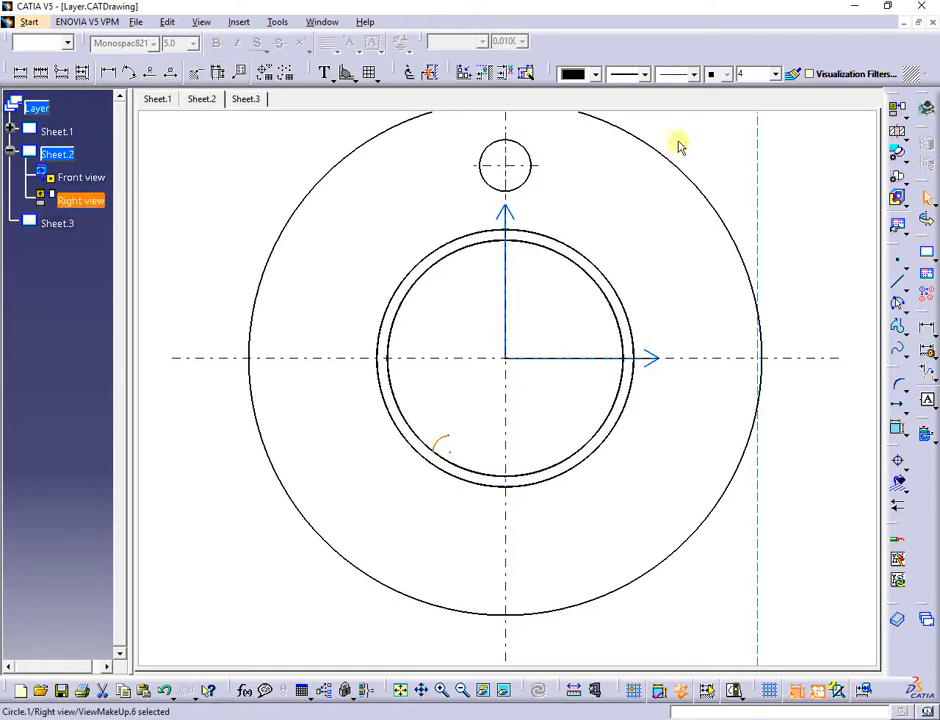
click(634, 76)
click(622, 89)
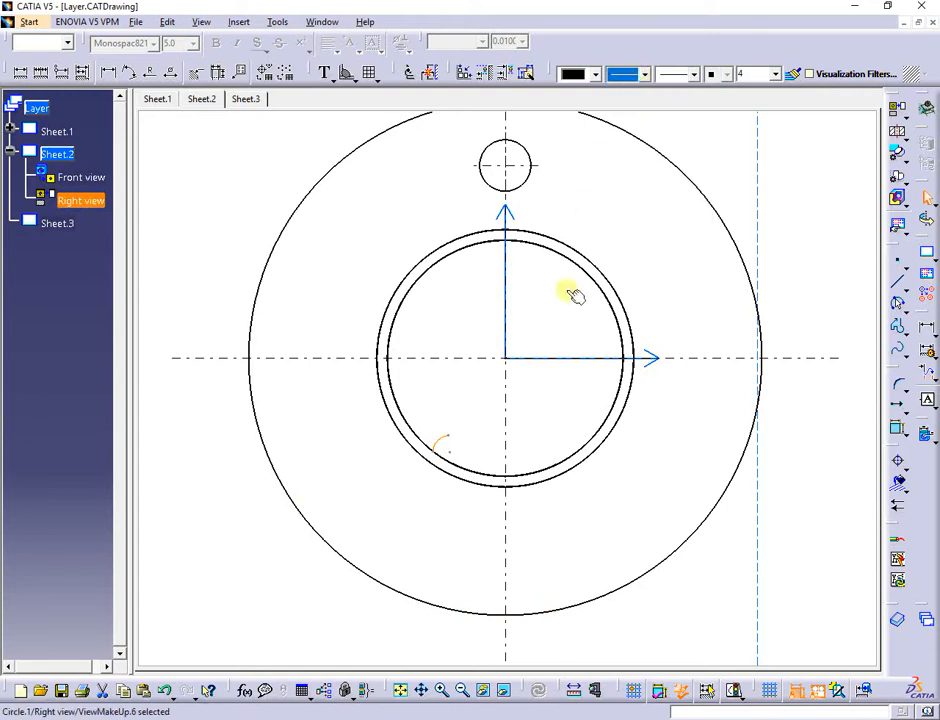
Rotate the inner arc about the tube centre in duplicate mode with 24 instances to ring the inner circle
click(904, 412)
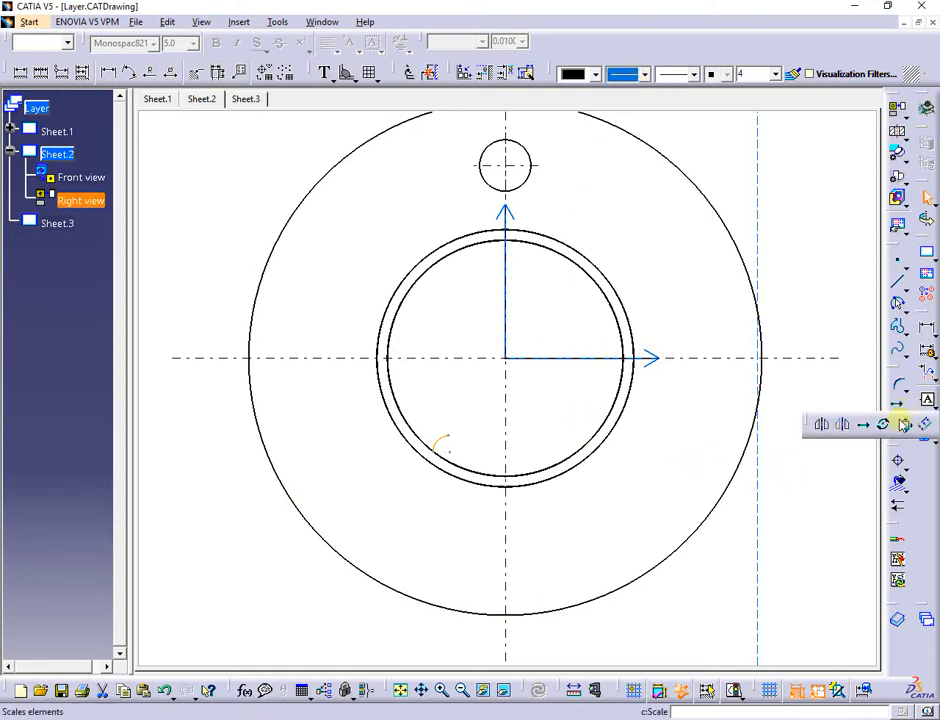
click(885, 427)
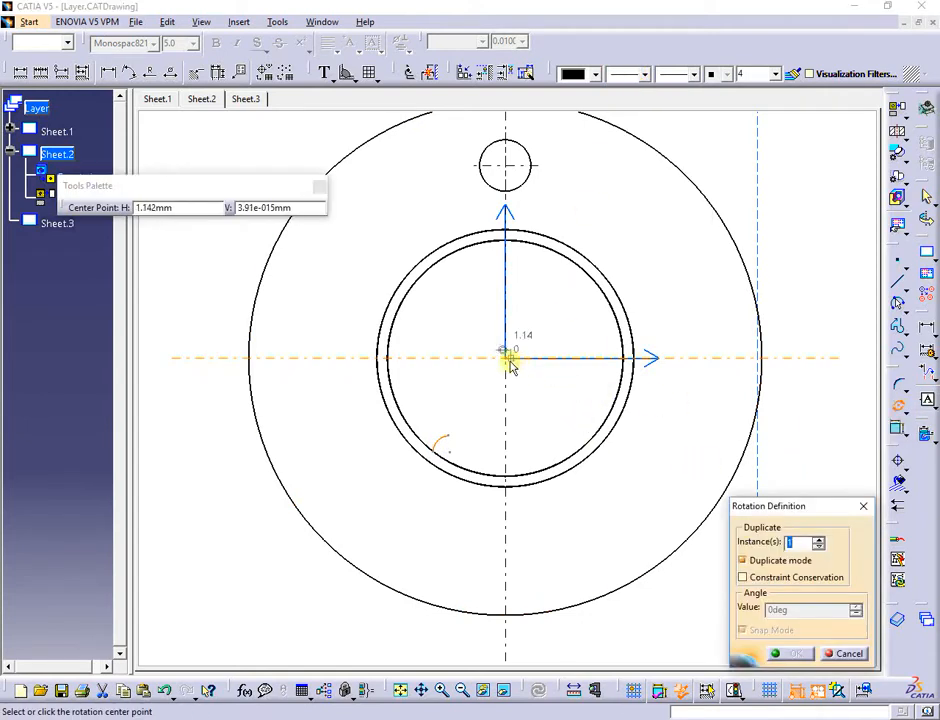
click(507, 358)
drag(796, 542, 716, 537)
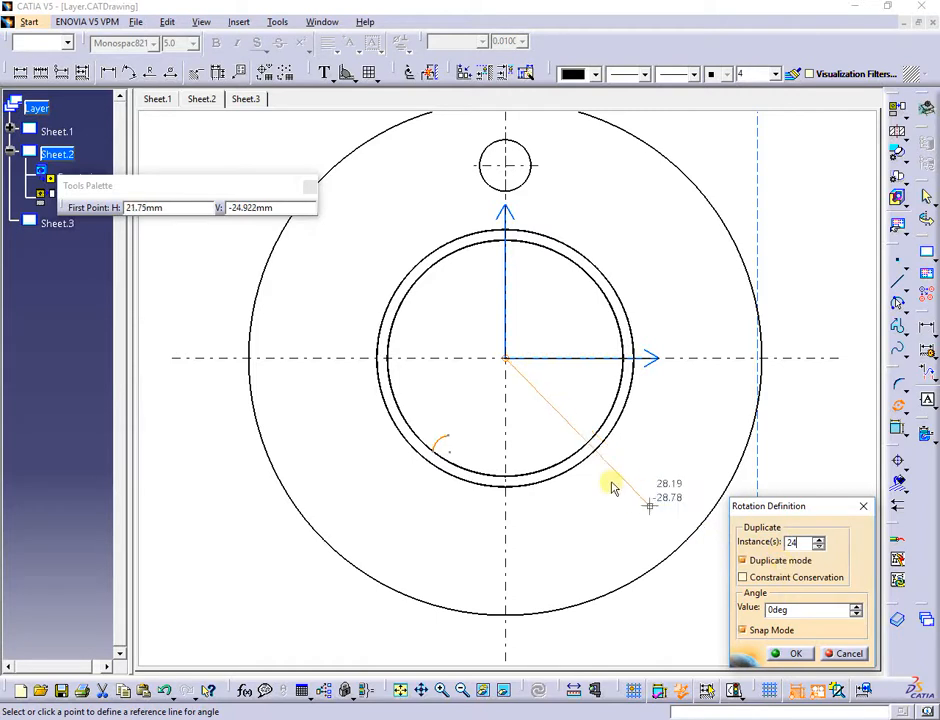
click(445, 431)
click(437, 417)
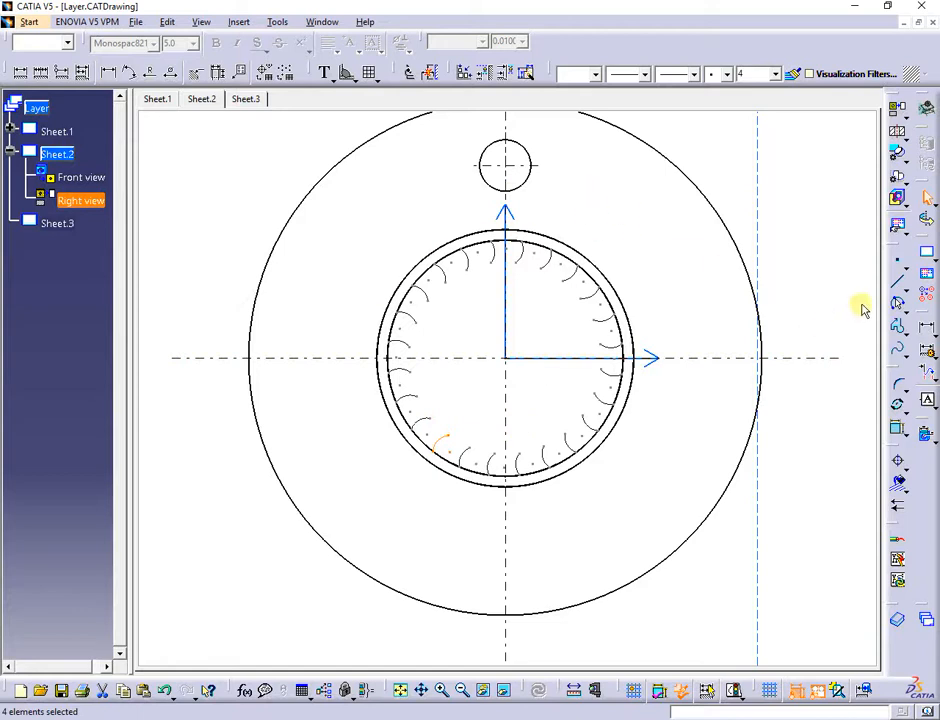
Draw a small three-point arc outward from the tube's outer circle, at its lower left, with a thinner line
click(899, 309)
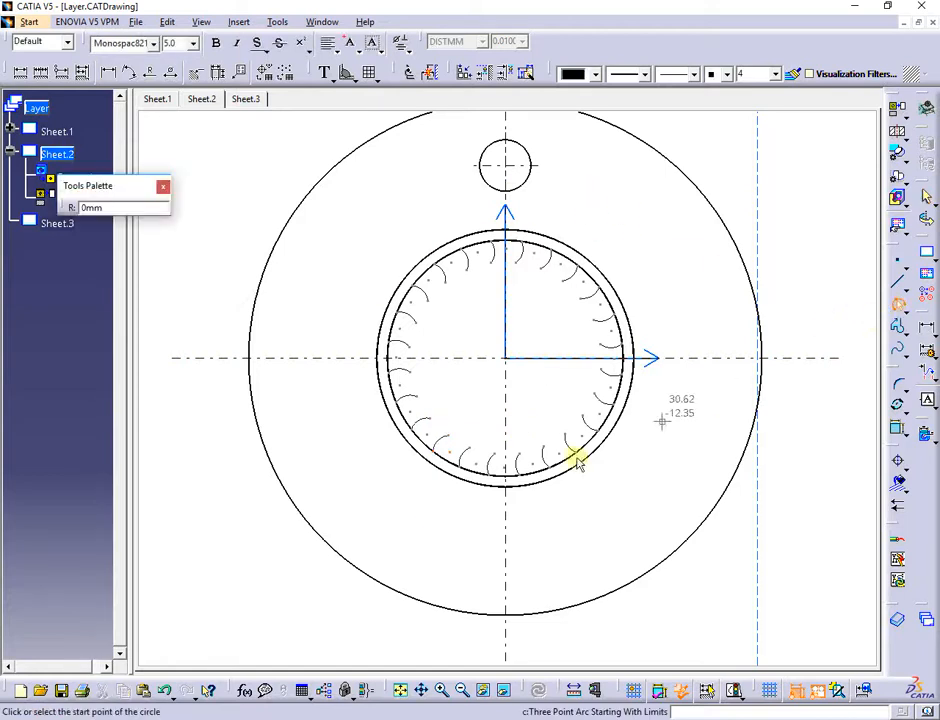
click(439, 469)
click(425, 488)
click(434, 481)
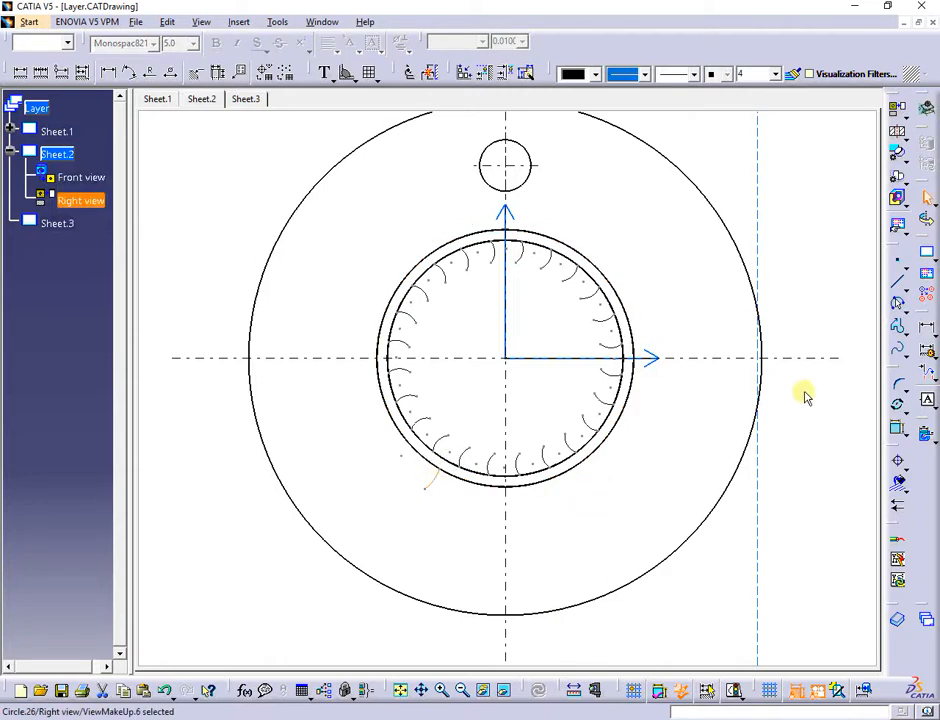
Rotate the outer arc about the tube centre in duplicate mode with 24 instances and a 345° angle
click(898, 403)
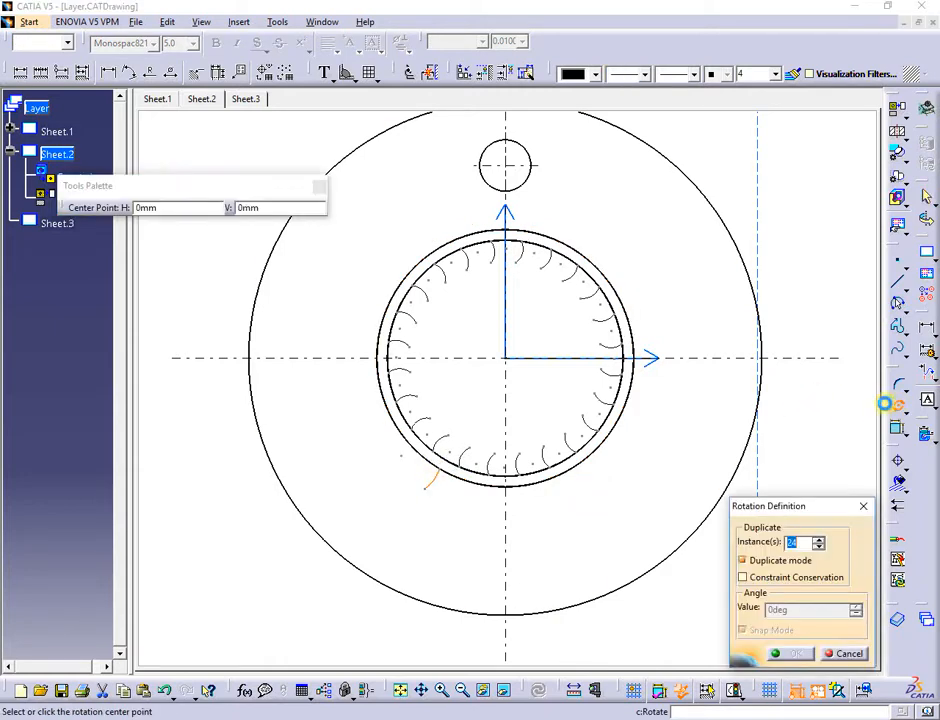
click(502, 357)
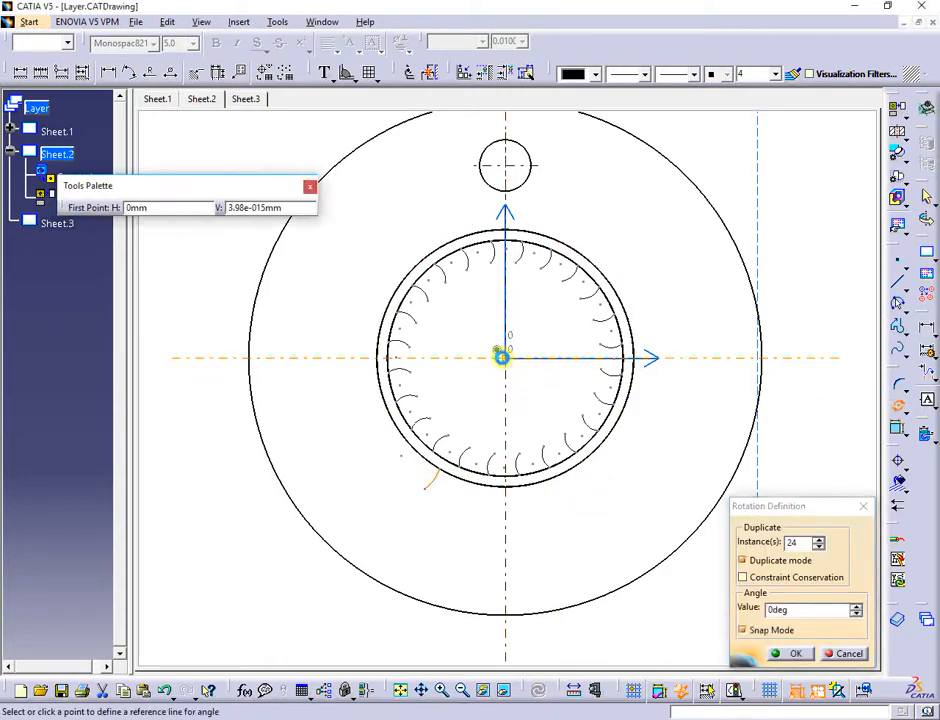
click(440, 470)
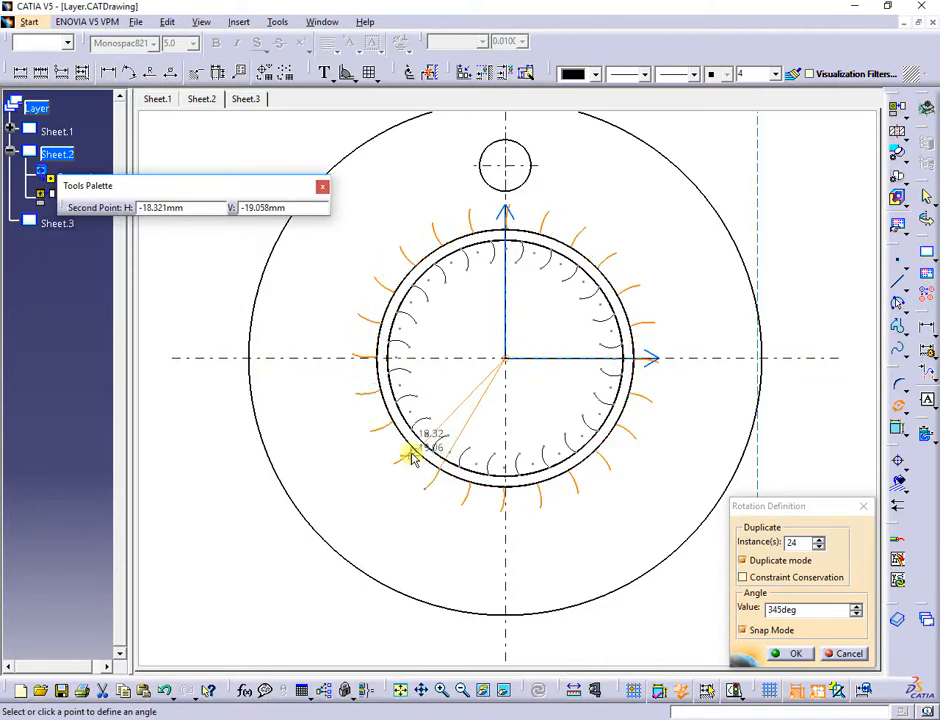
click(413, 458)
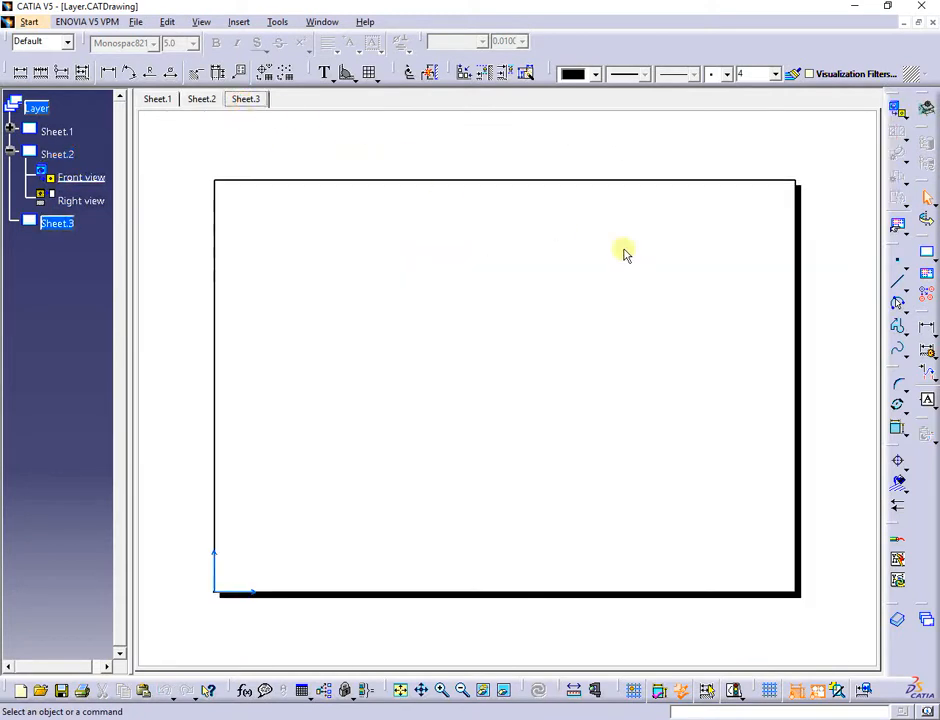
Create a front view on Sheet.3 from the tube's end face in Product3.CATProduct, turning the projection to show the assembly from the side
click(904, 118)
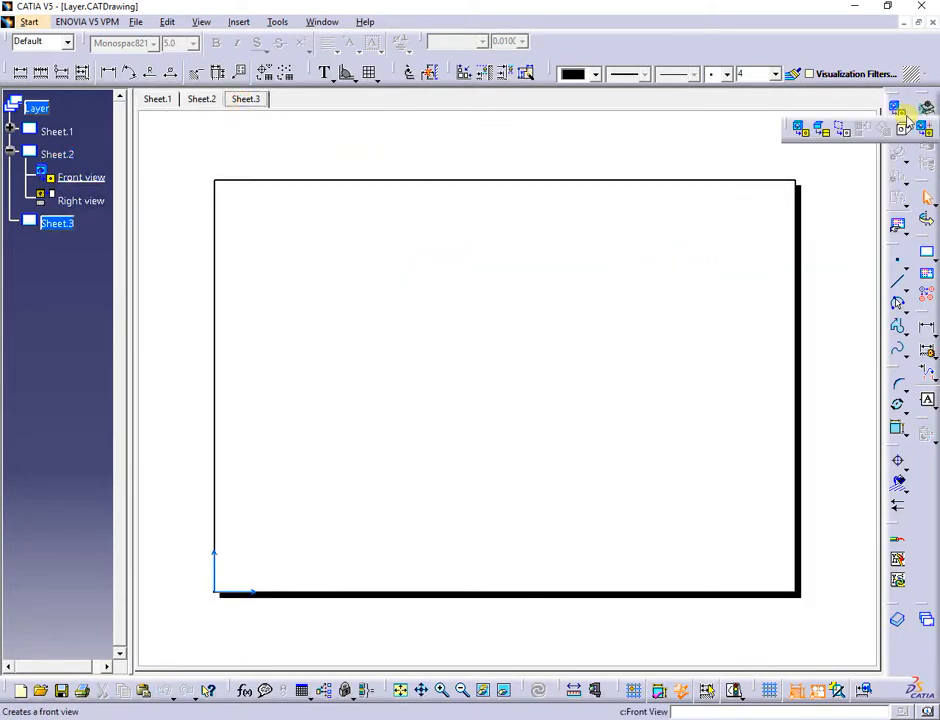
click(802, 133)
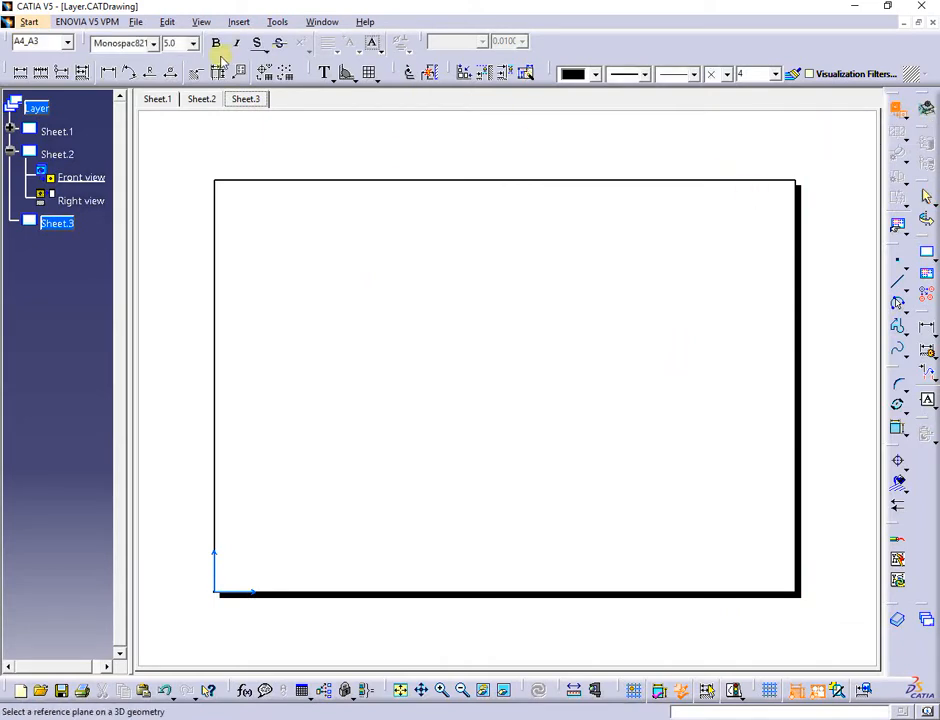
click(322, 22)
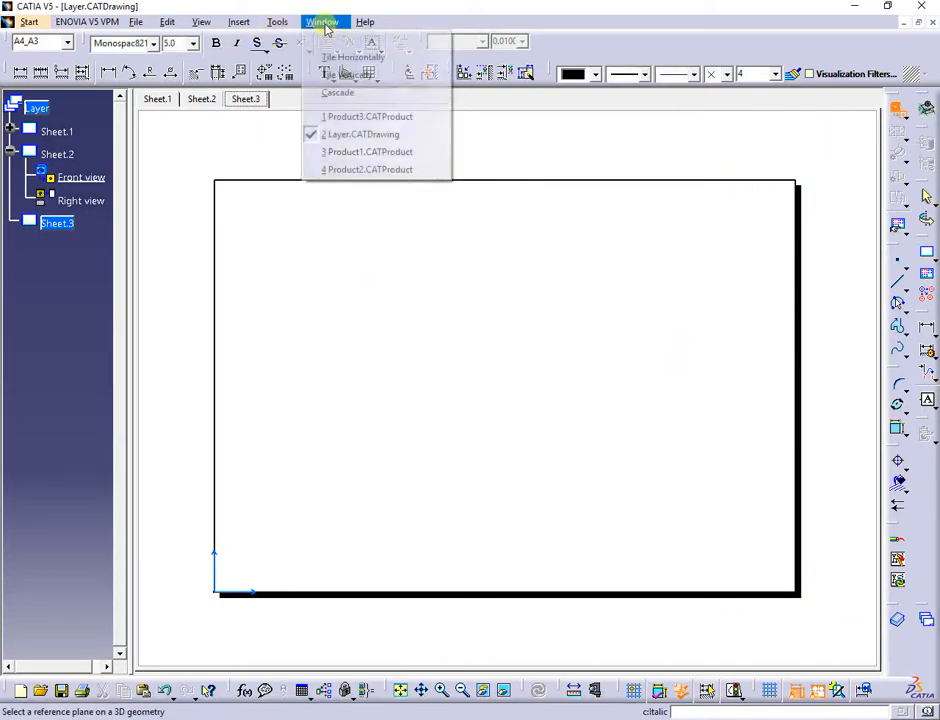
click(346, 116)
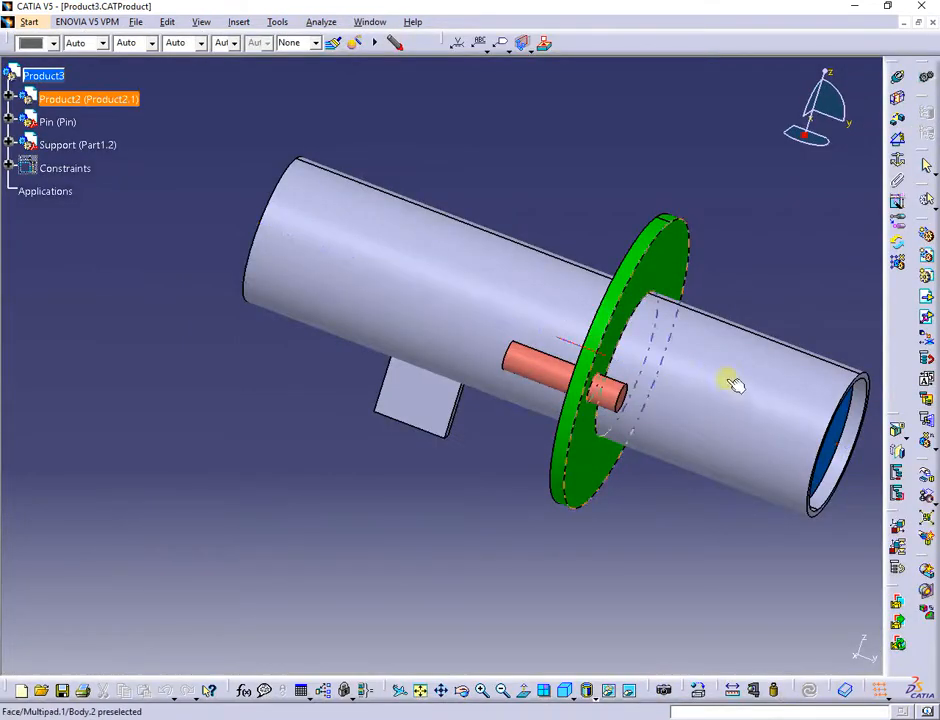
click(853, 423)
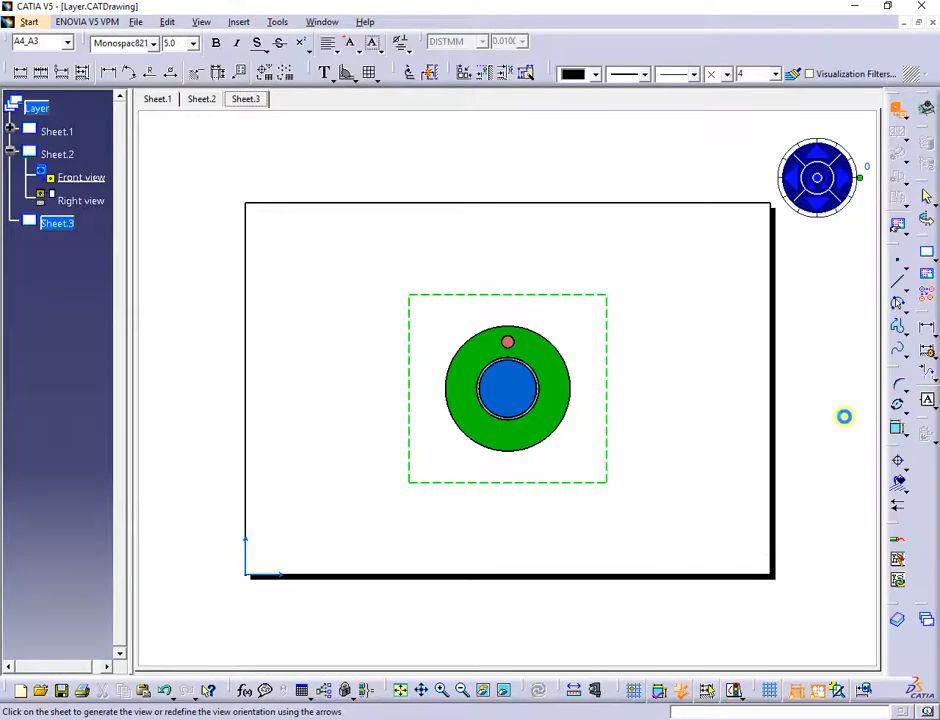
click(843, 178)
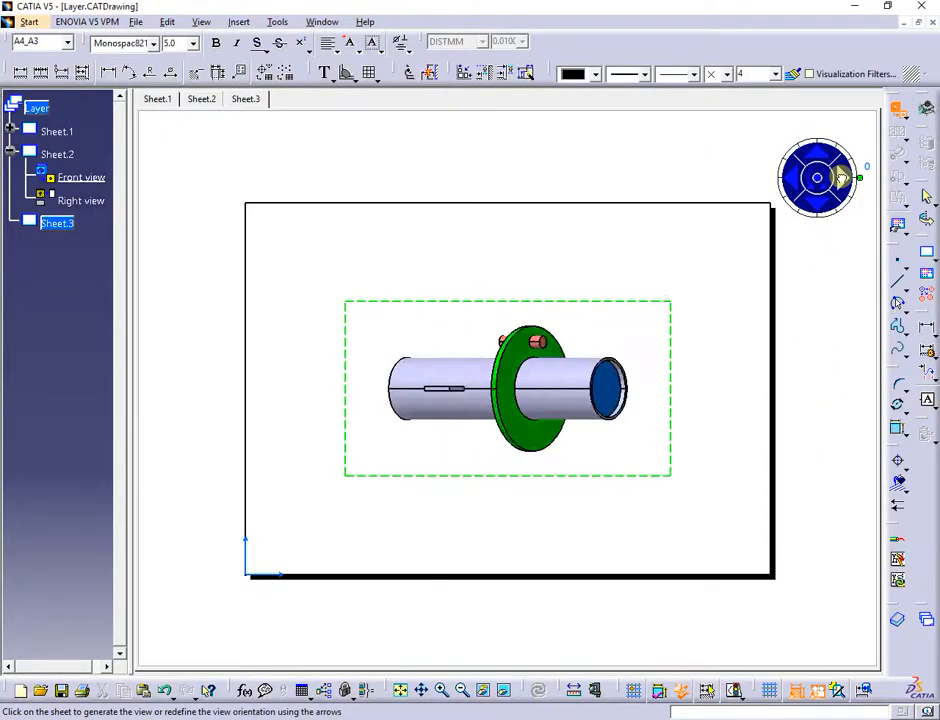
click(615, 274)
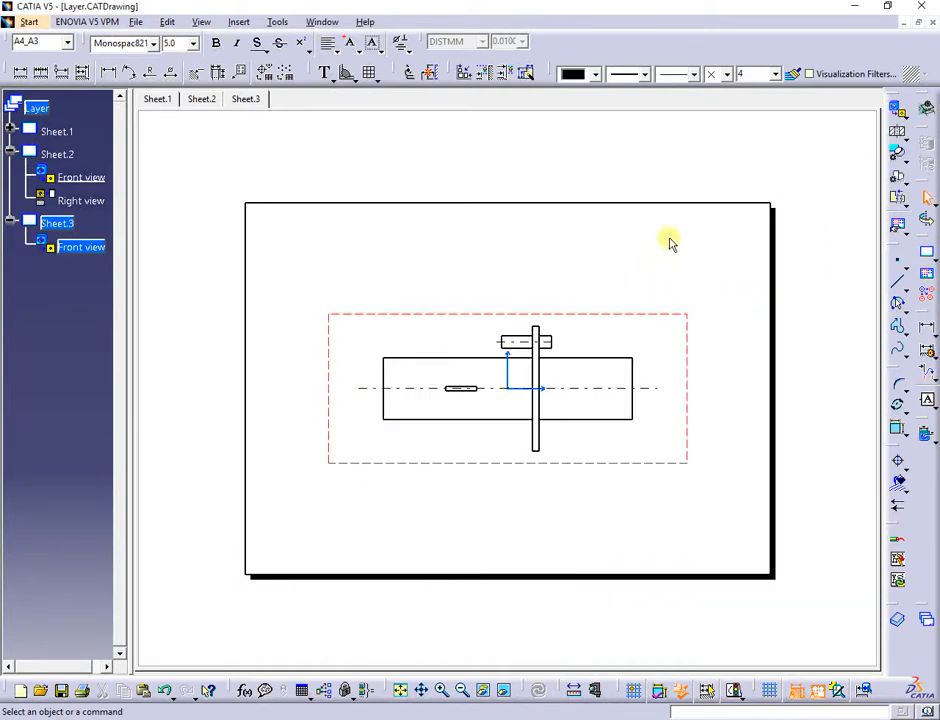
Add a right projection view of the assembly to the left of the front view on Sheet.3
drag(668, 235, 351, 523)
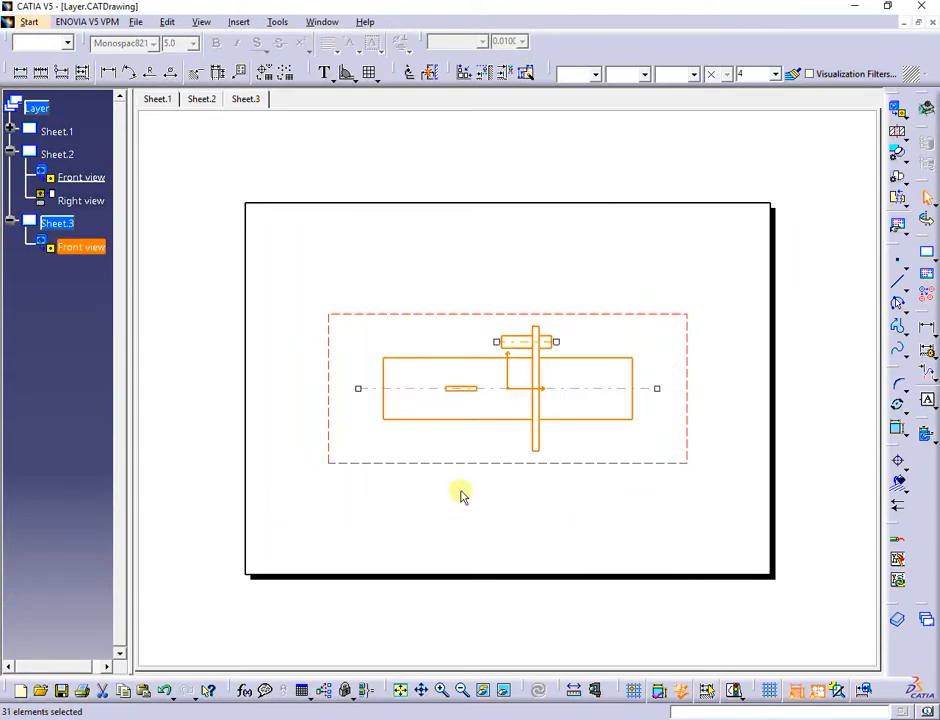
click(681, 252)
click(897, 130)
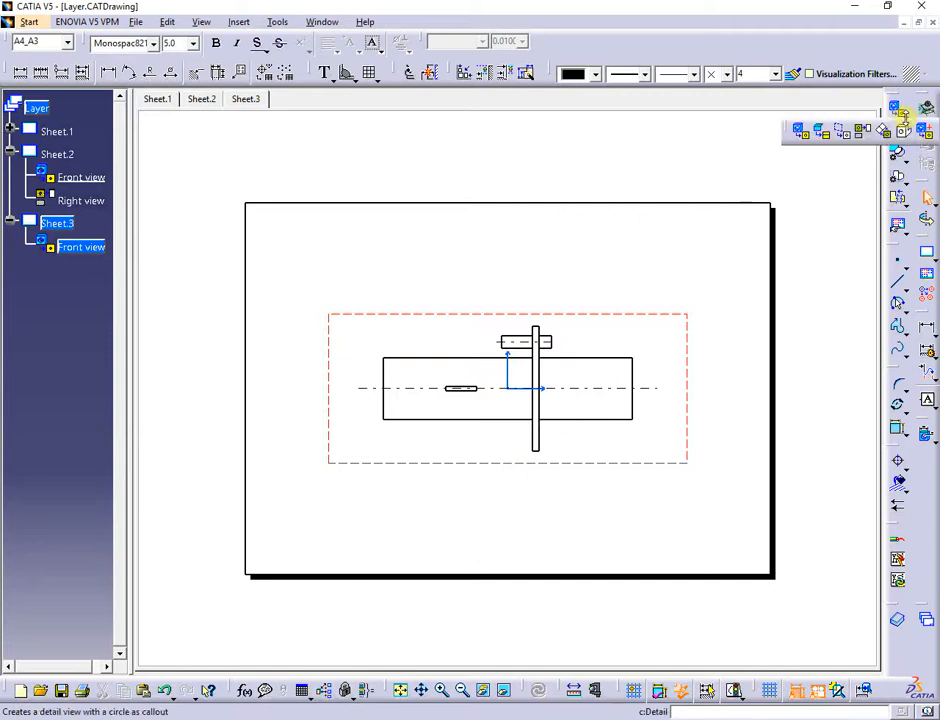
click(864, 136)
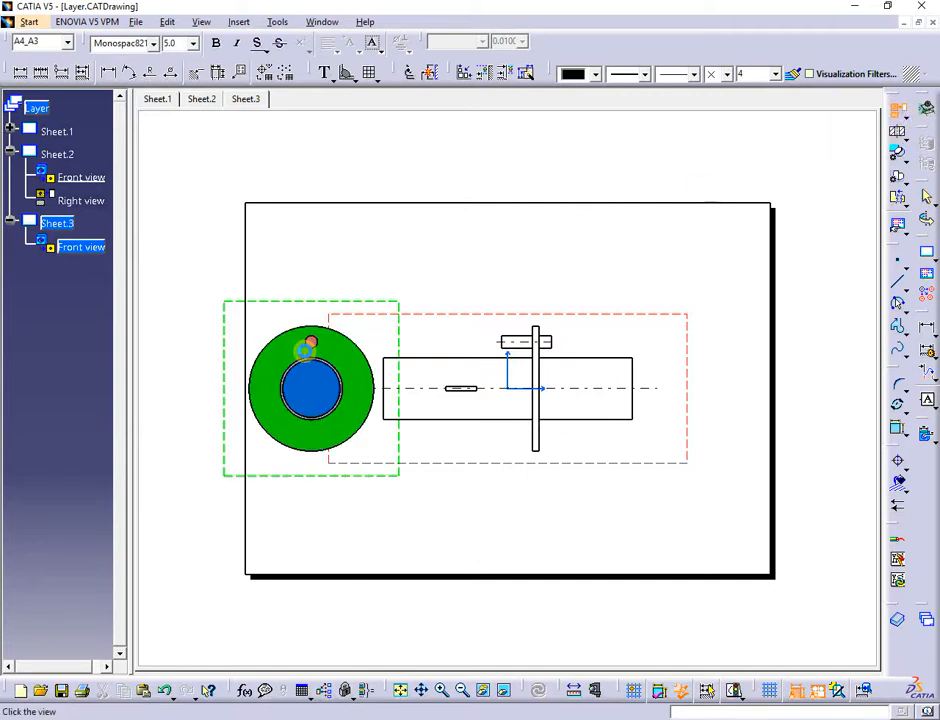
click(224, 389)
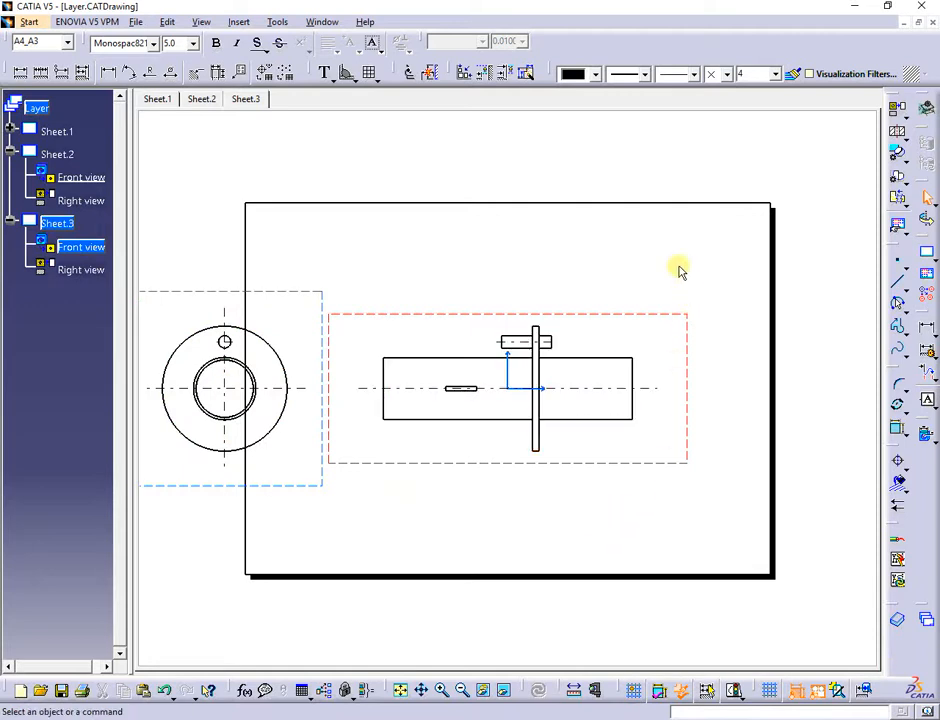
Assign all geometry of Sheet.3's front view to layer 1 Basic geometry
drag(679, 267, 343, 525)
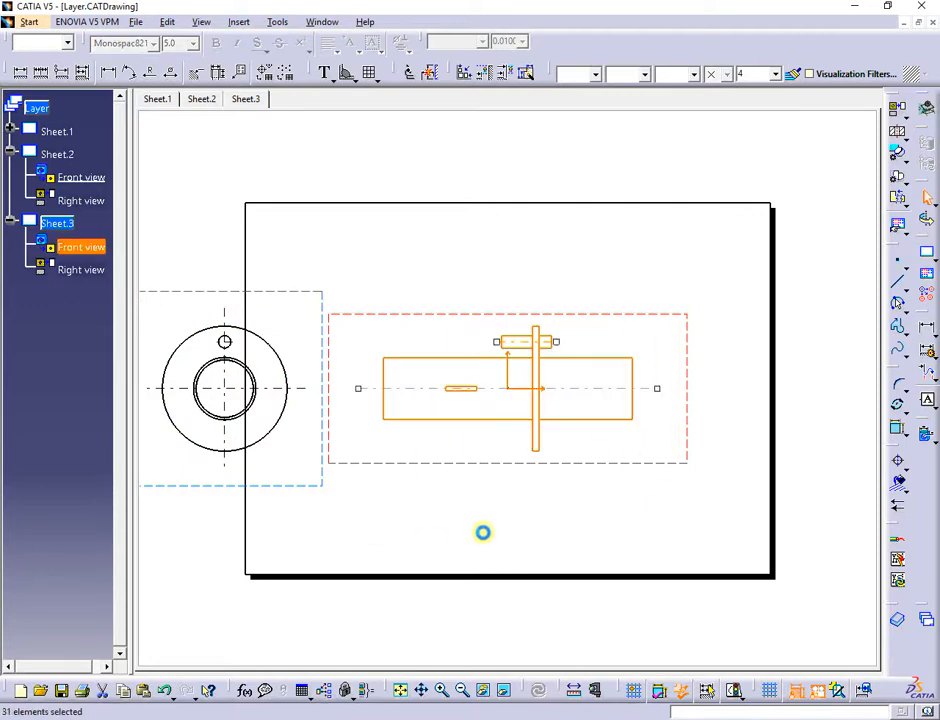
click(774, 74)
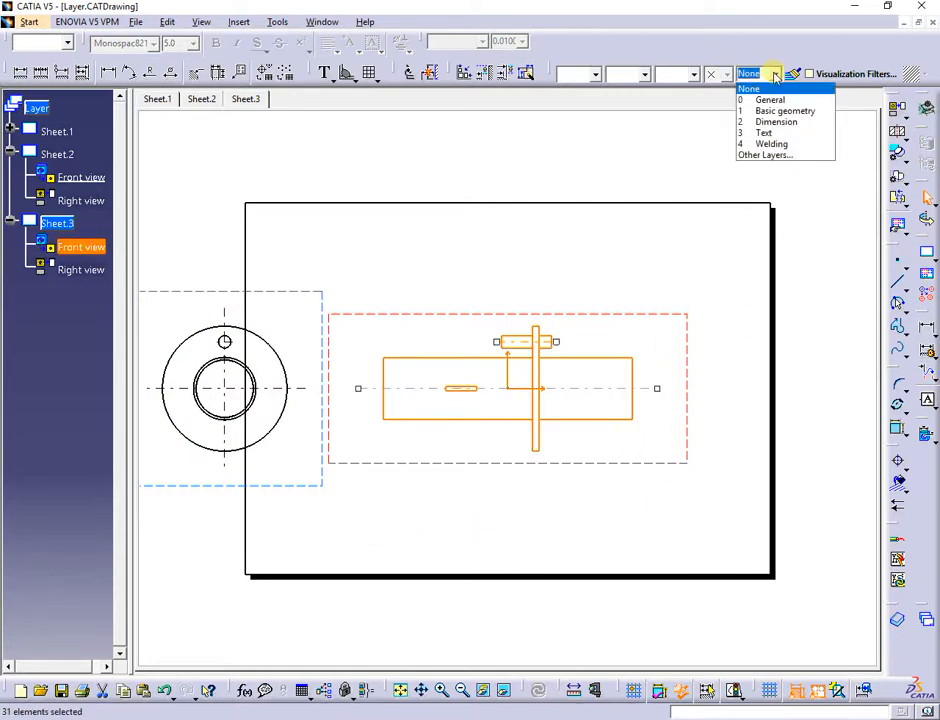
click(775, 112)
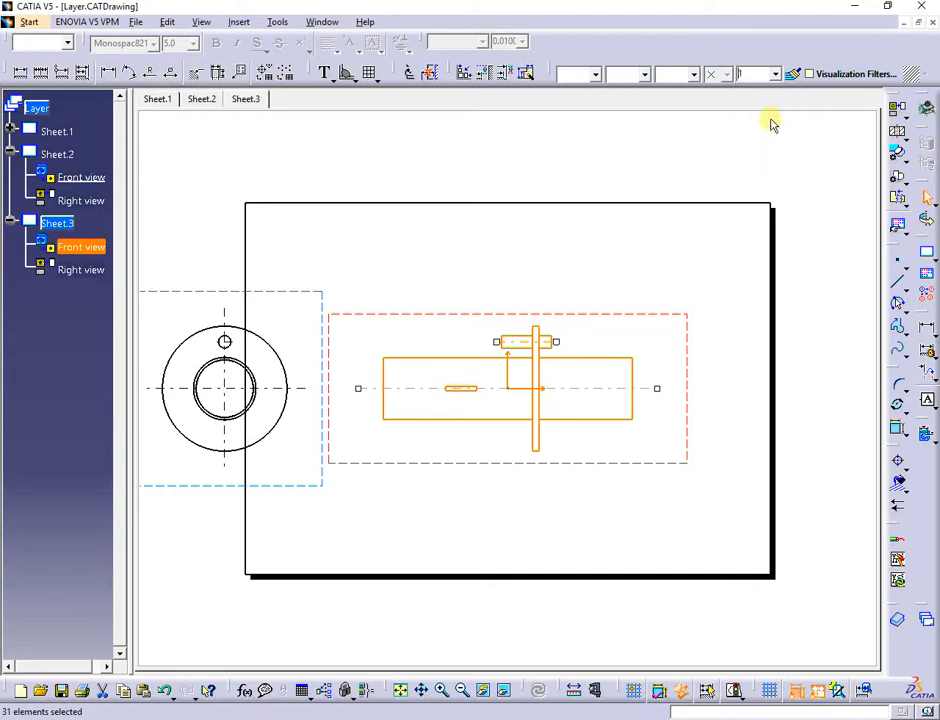
click(476, 216)
Assign all geometry of Sheet.3's right view to layer 1 Basic geometry
middle_drag(305, 255, 495, 259)
drag(501, 258, 333, 517)
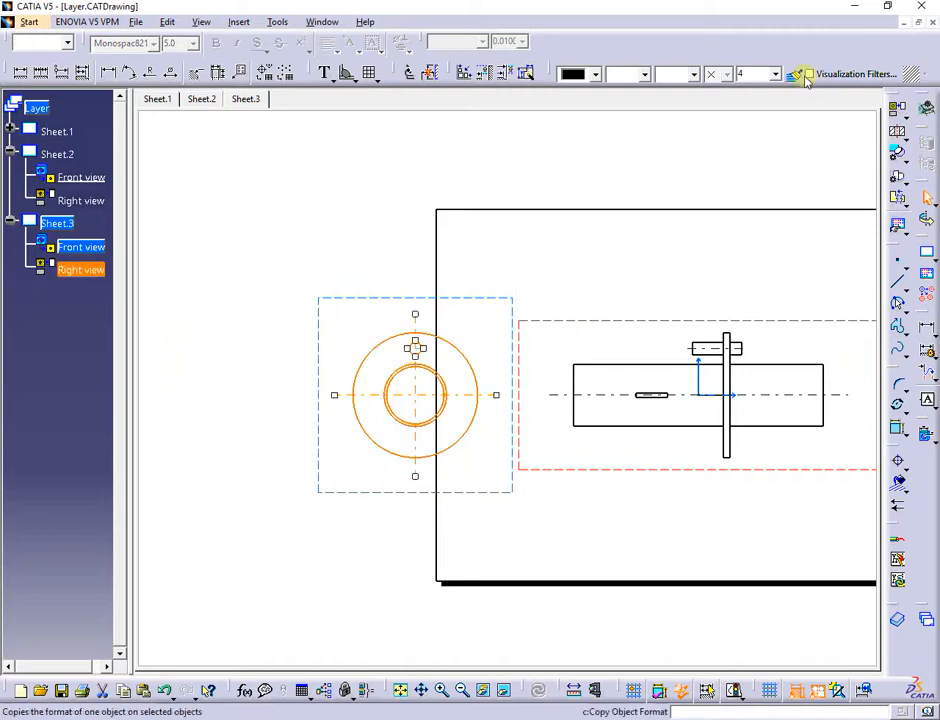
click(771, 73)
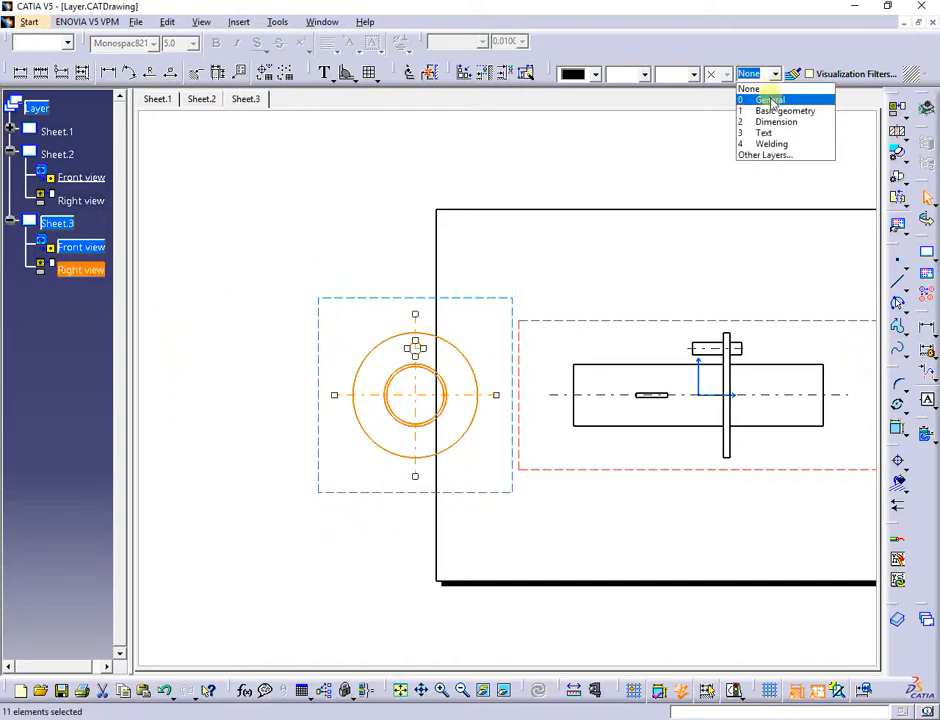
click(775, 110)
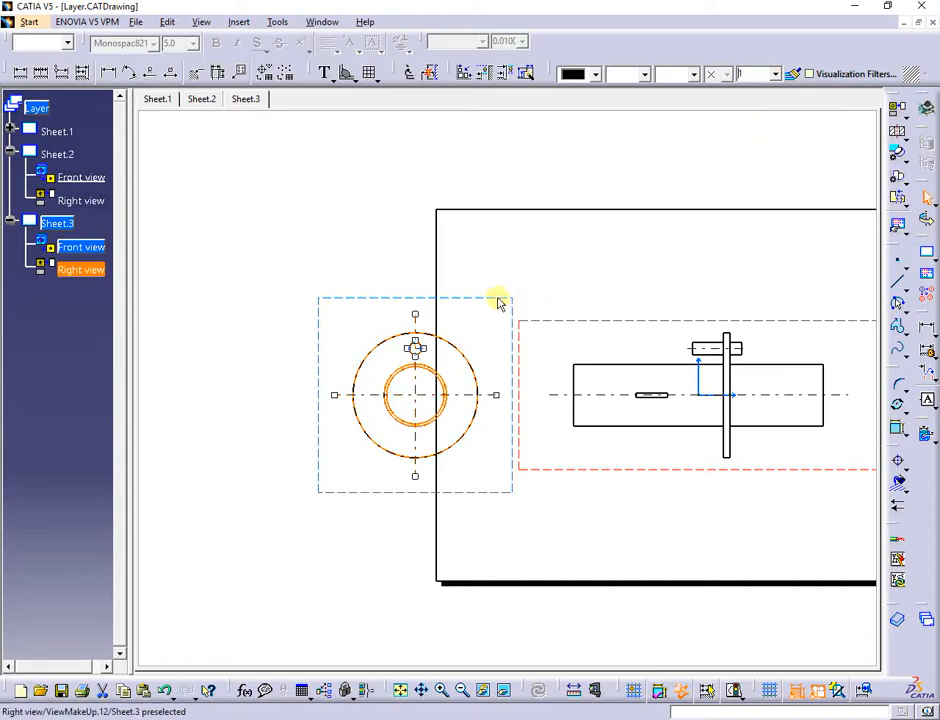
Set the right view's layer to None and assign the front view on Sheet.3 to layer 1 Basic geometry
click(497, 296)
click(775, 74)
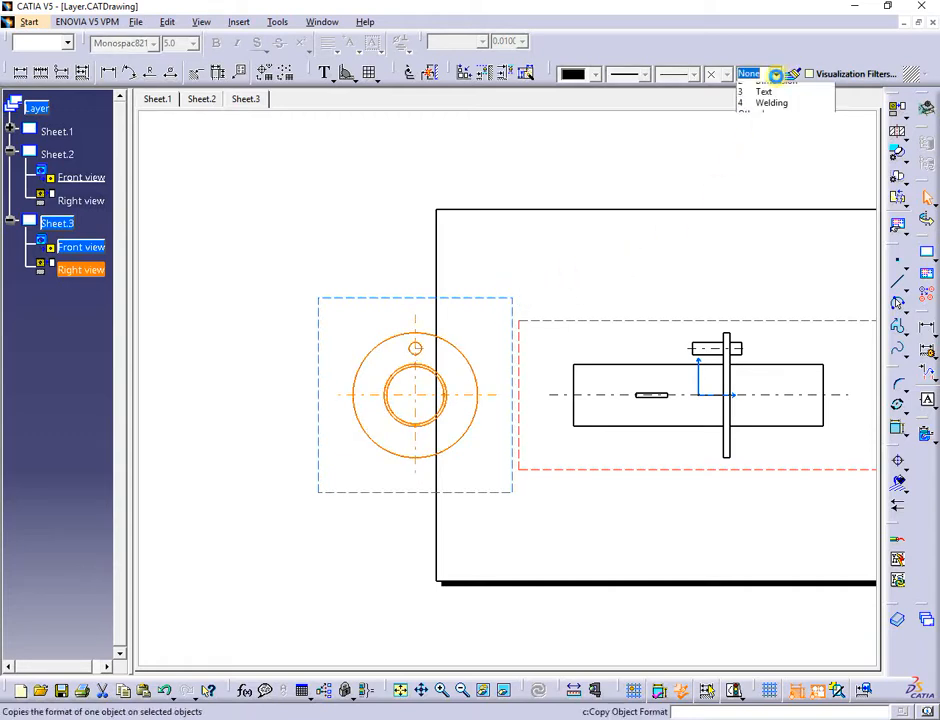
click(771, 90)
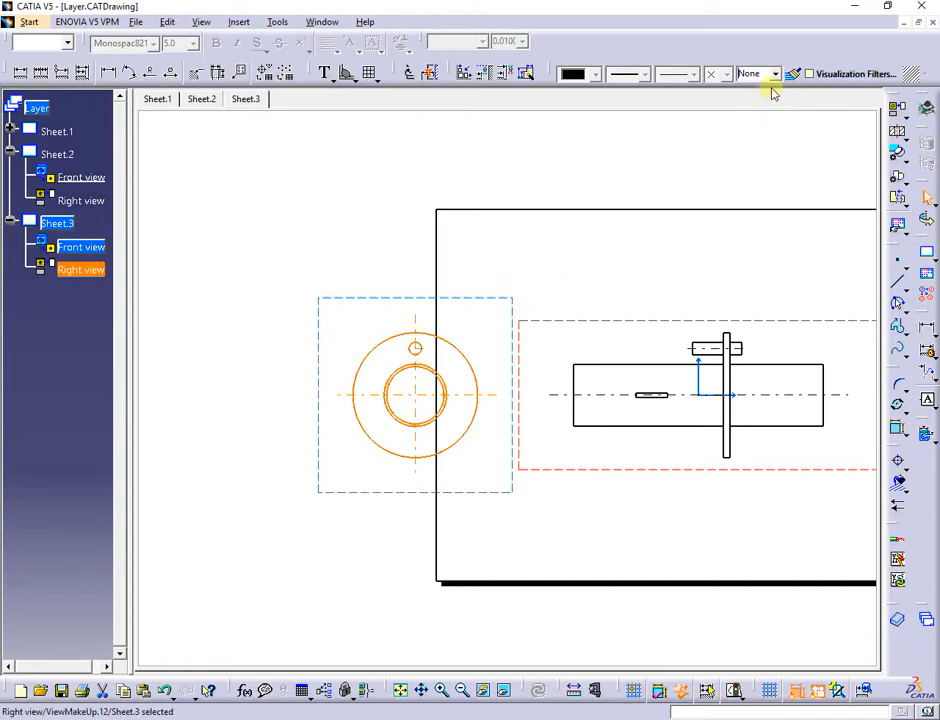
click(773, 74)
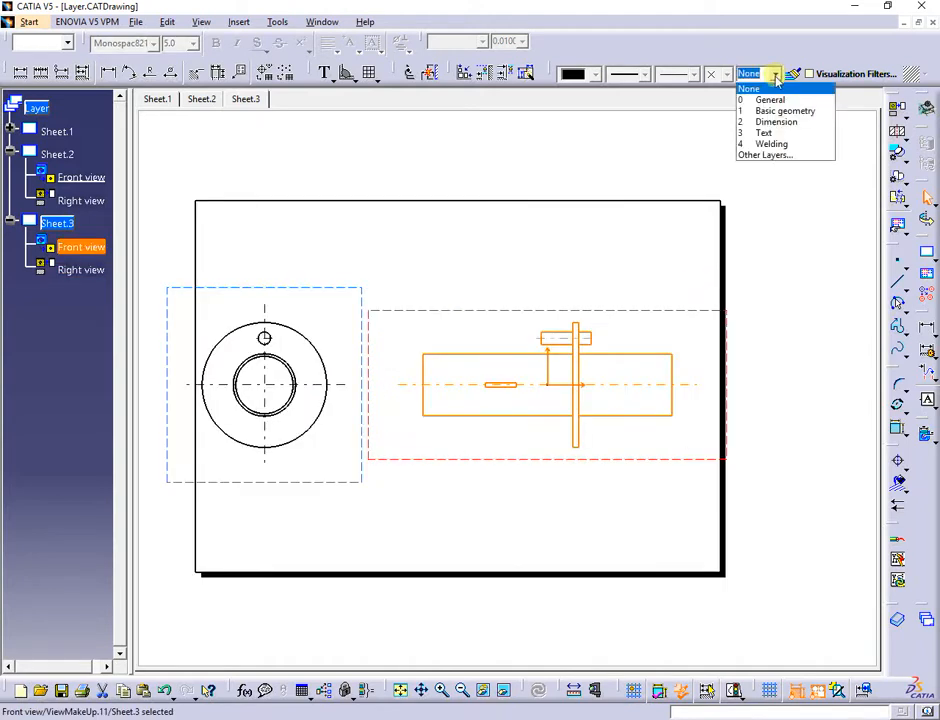
click(775, 111)
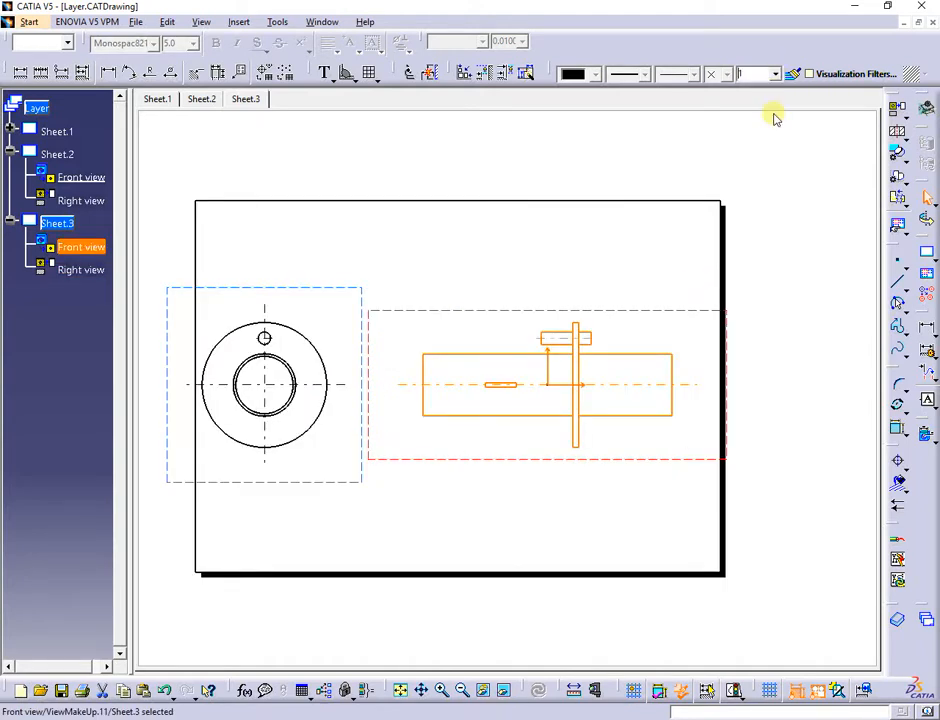
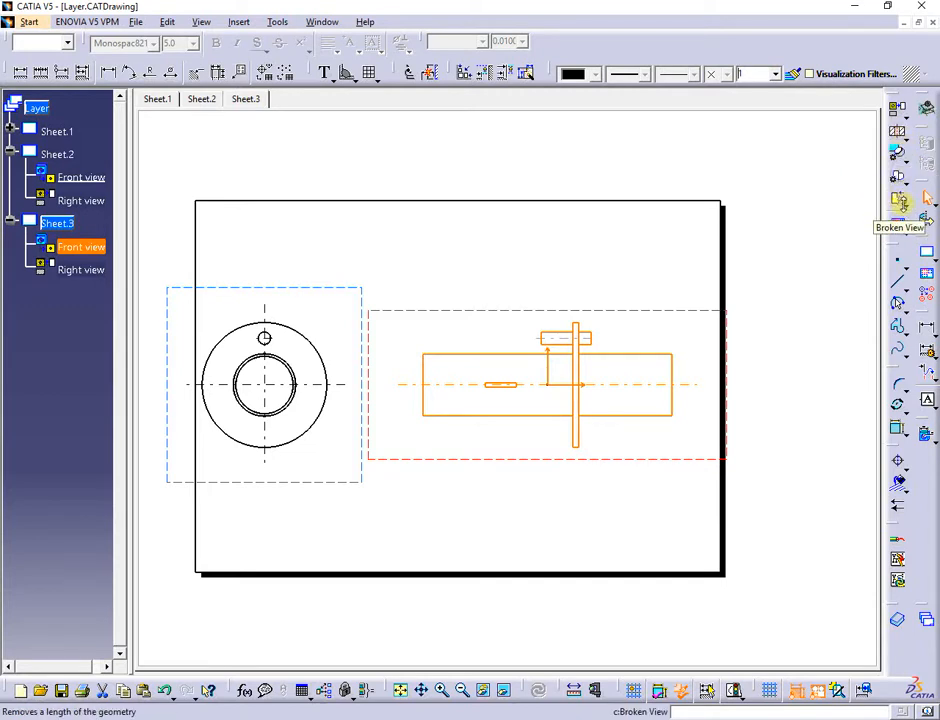
Create a breakout view in Sheet.3's front view from a four-sided profile over the upper half of the tube's right end, keeping the proposed depth
click(901, 202)
click(886, 225)
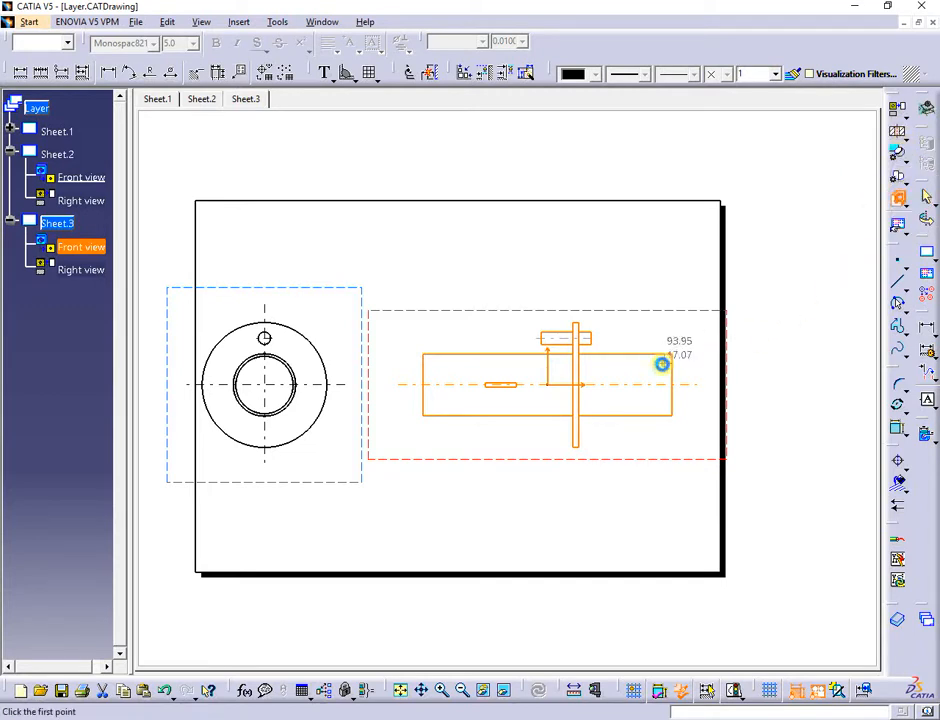
mouse_move(659, 365)
middle_down()
mouse_move(635, 374)
mouse_move(640, 275)
middle_up()
middle_drag(719, 276, 548, 428)
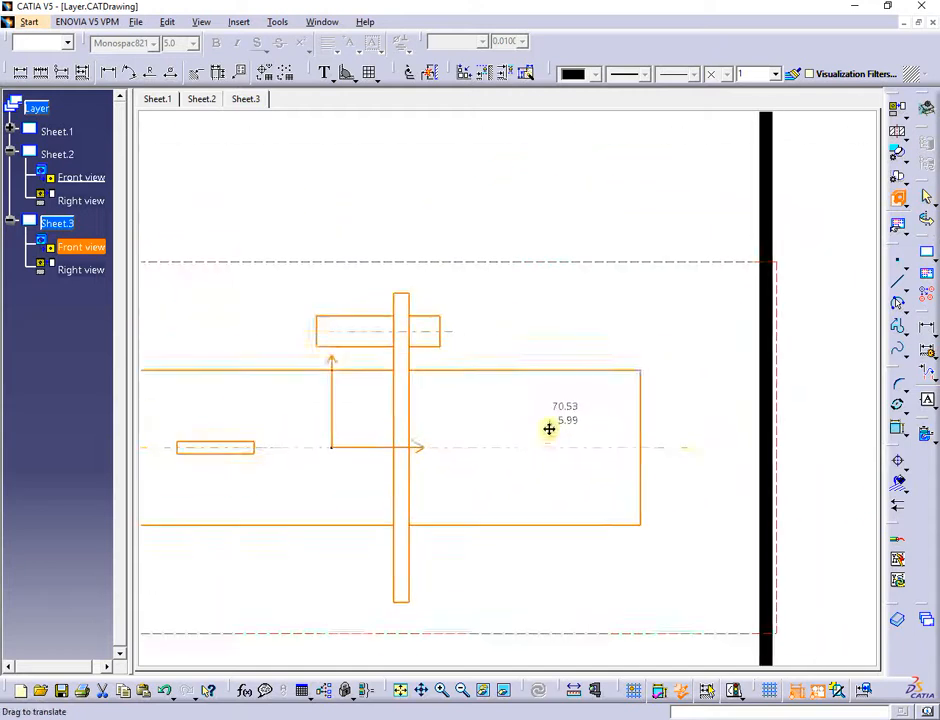
click(582, 322)
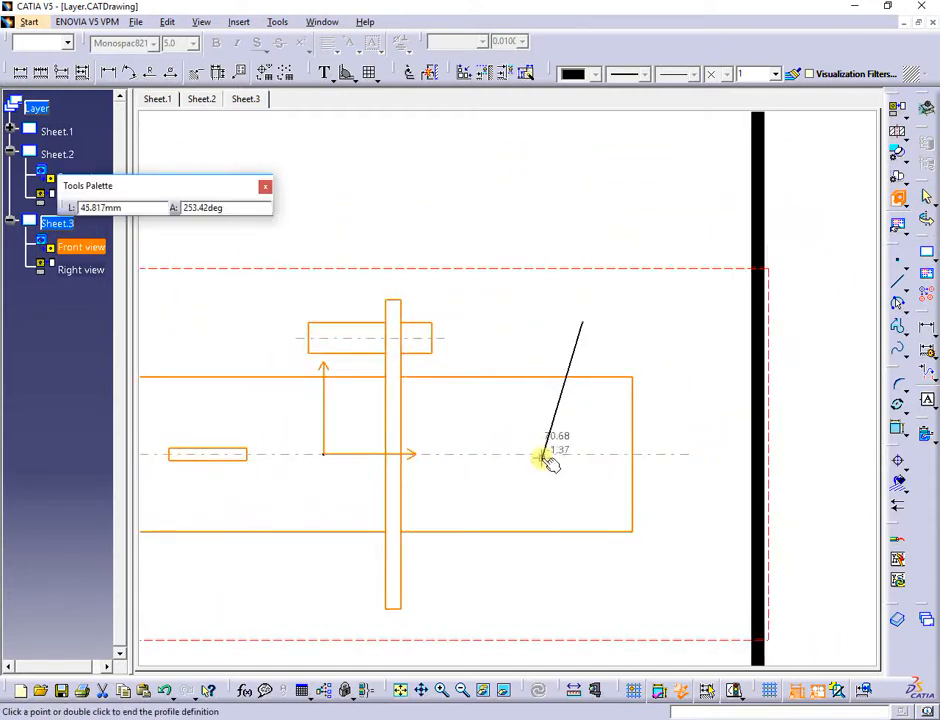
click(542, 453)
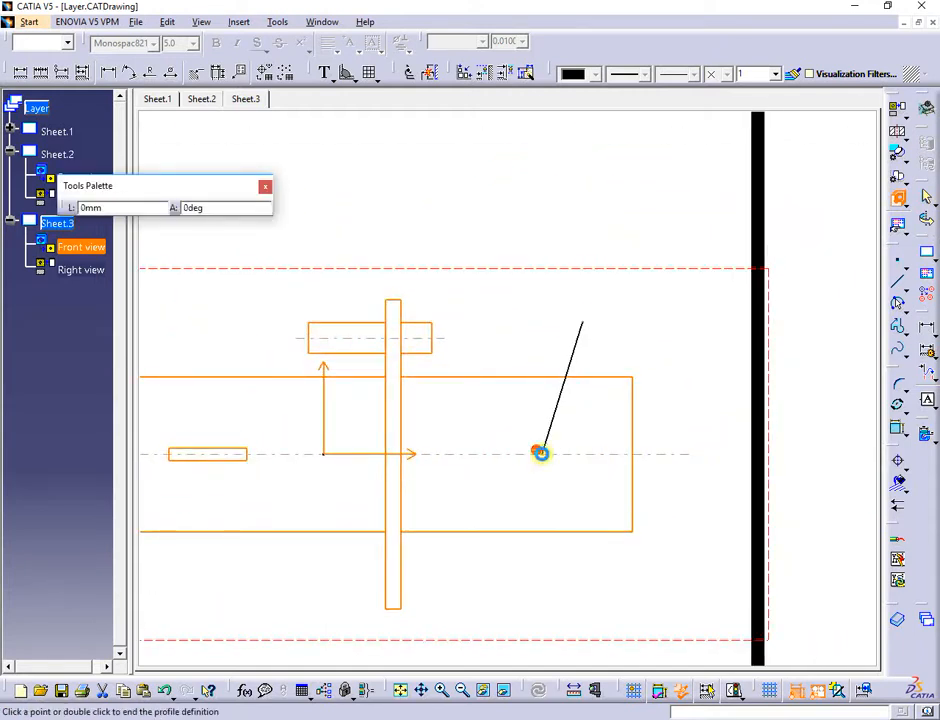
click(666, 453)
click(666, 341)
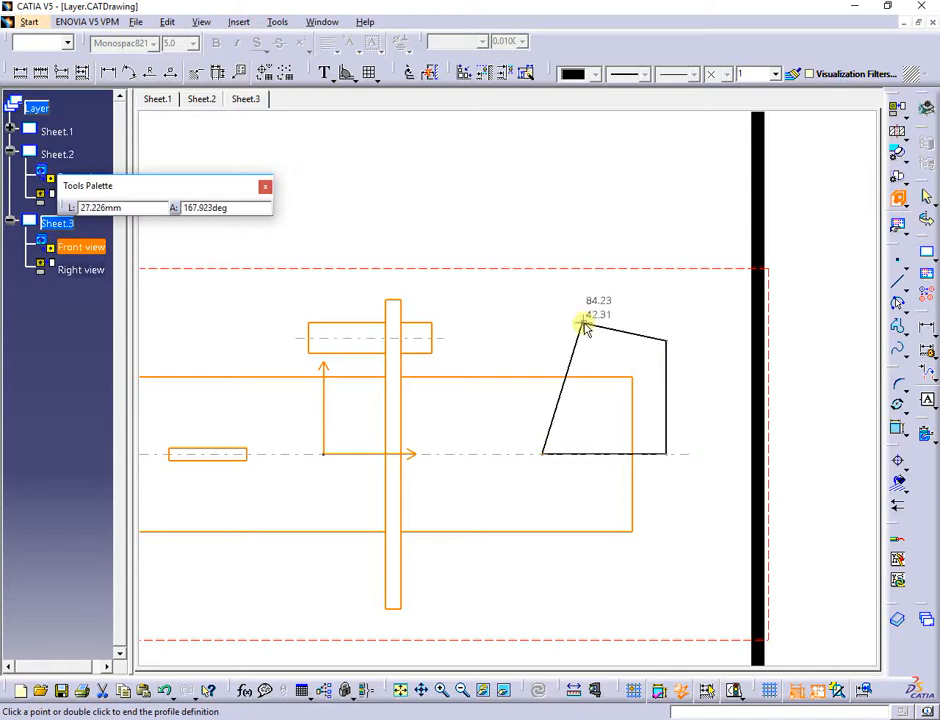
click(588, 318)
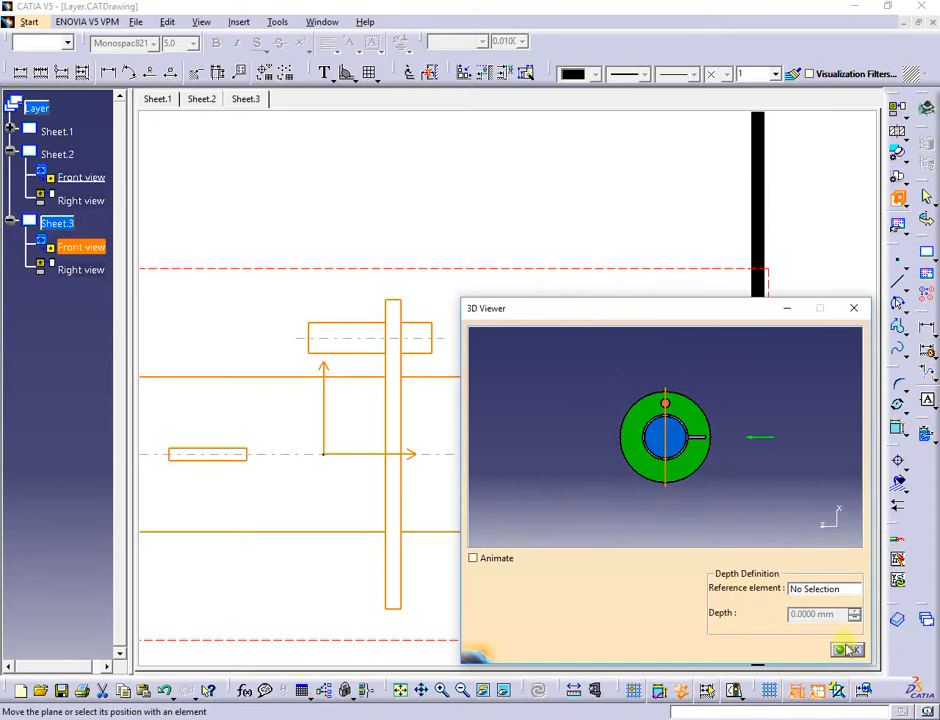
click(850, 650)
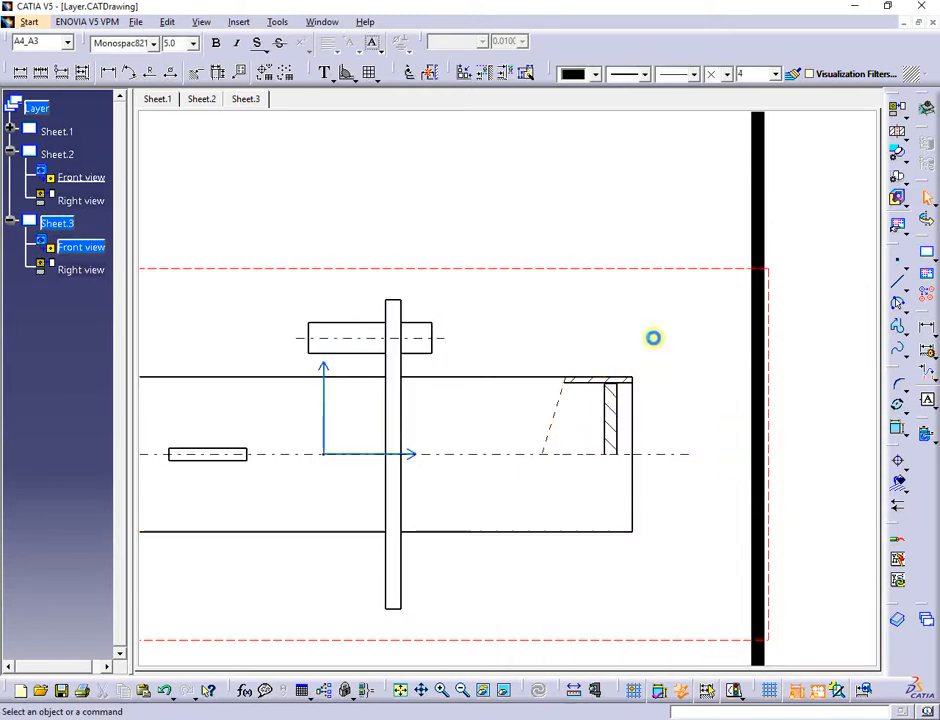
Assign the breakout geometry at the tube's right end to layer 1 Basic geometry
drag(661, 296, 506, 516)
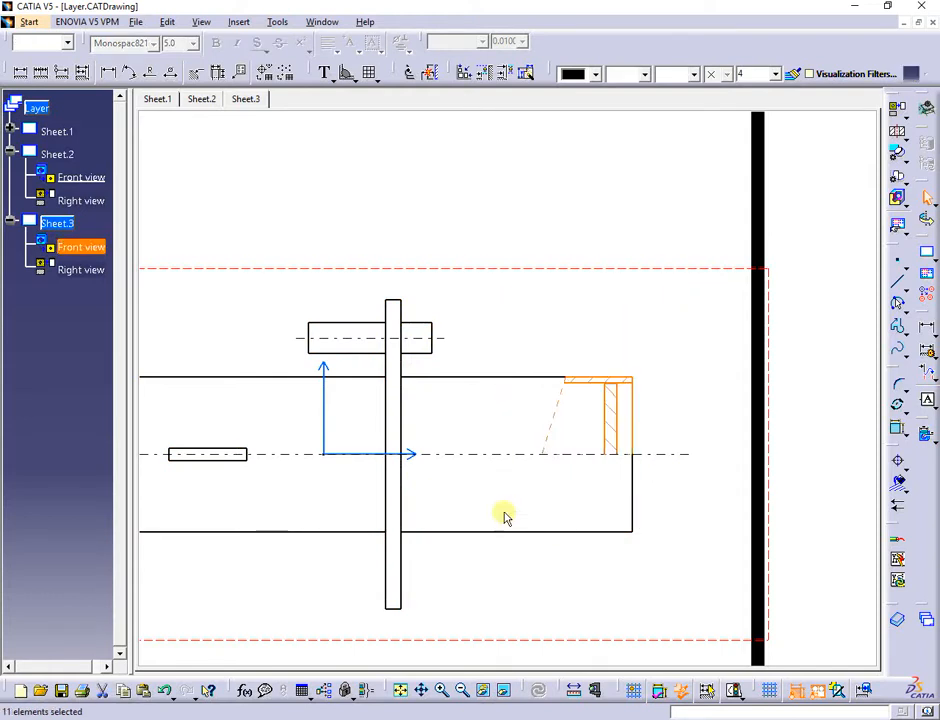
click(775, 75)
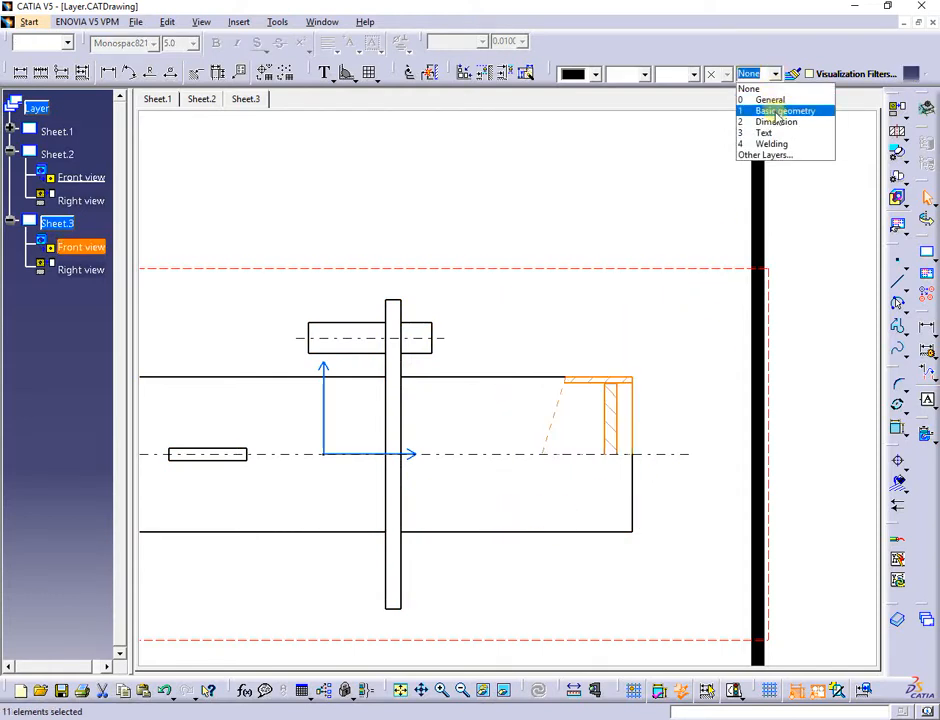
click(776, 111)
click(657, 379)
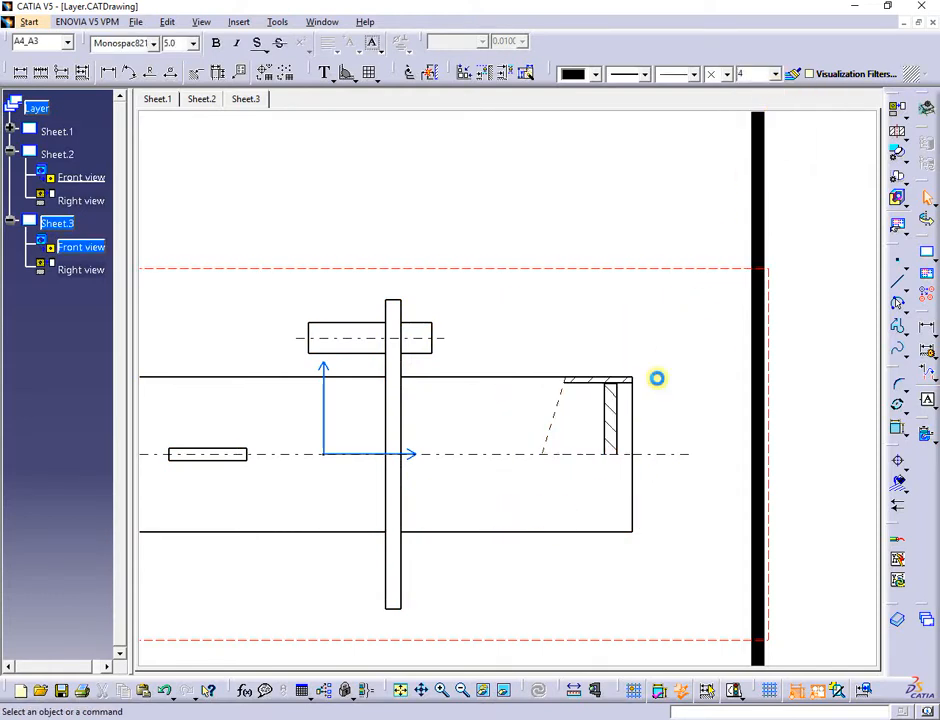
Assign all geometry of Sheet.3's front view, including the breakout, to layer 1 Basic geometry
mouse_move(673, 340)
middle_down()
mouse_move(778, 279)
mouse_move(766, 363)
middle_up()
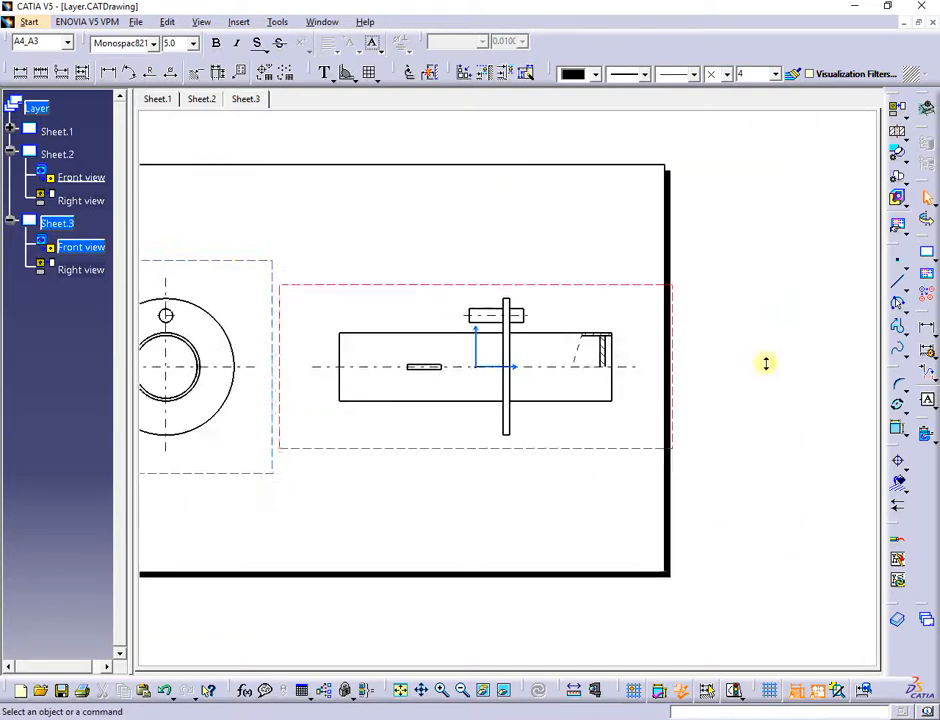
drag(655, 245, 302, 513)
click(621, 214)
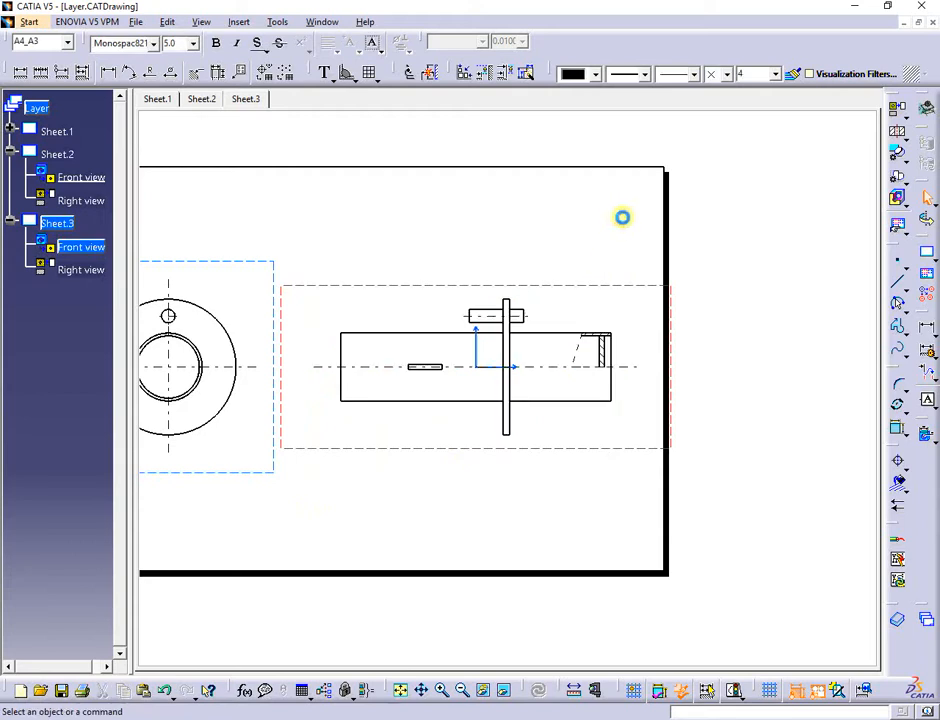
drag(650, 214, 305, 502)
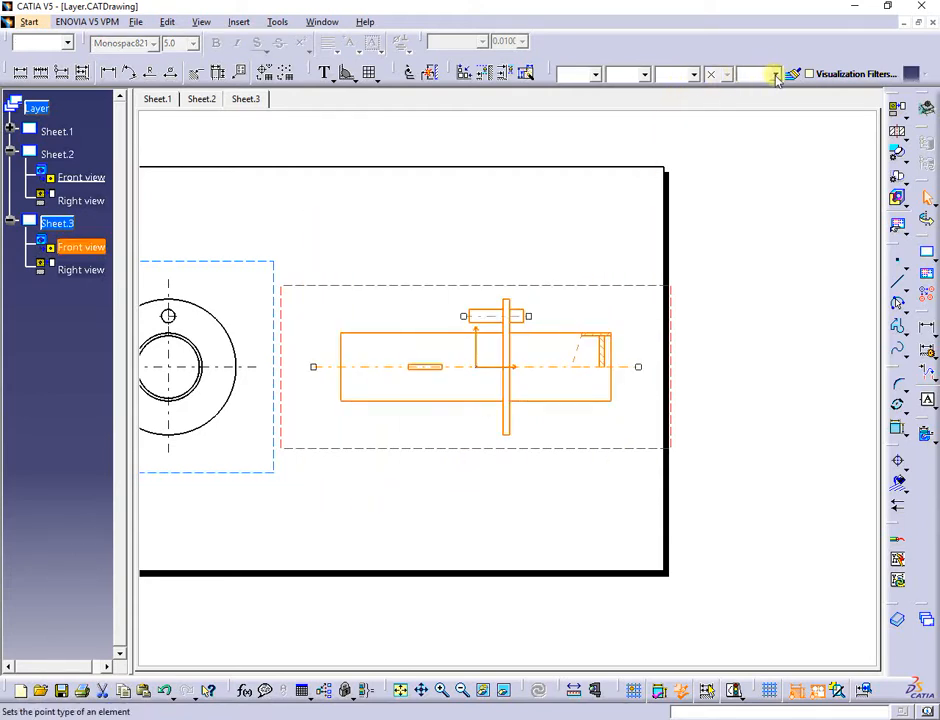
click(775, 75)
click(764, 111)
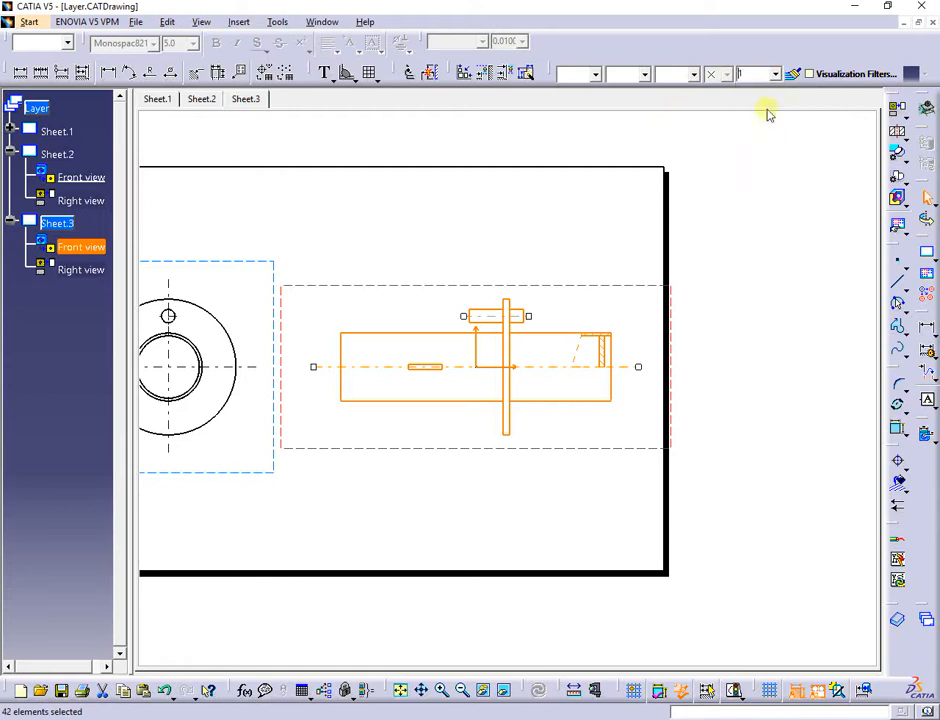
click(579, 203)
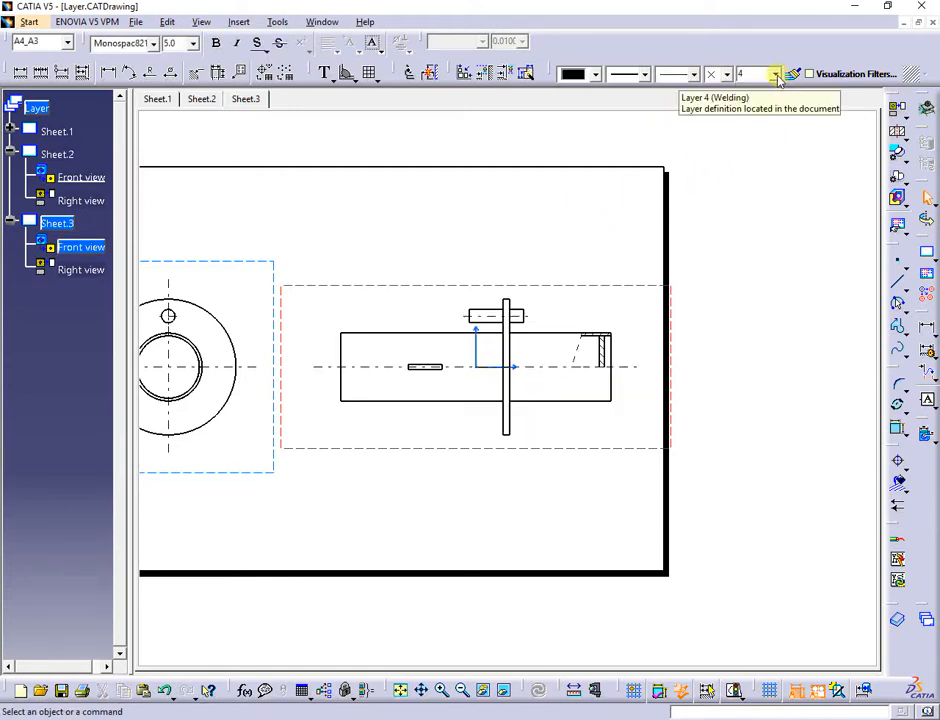
Set the current layer to None with nothing selected
click(775, 74)
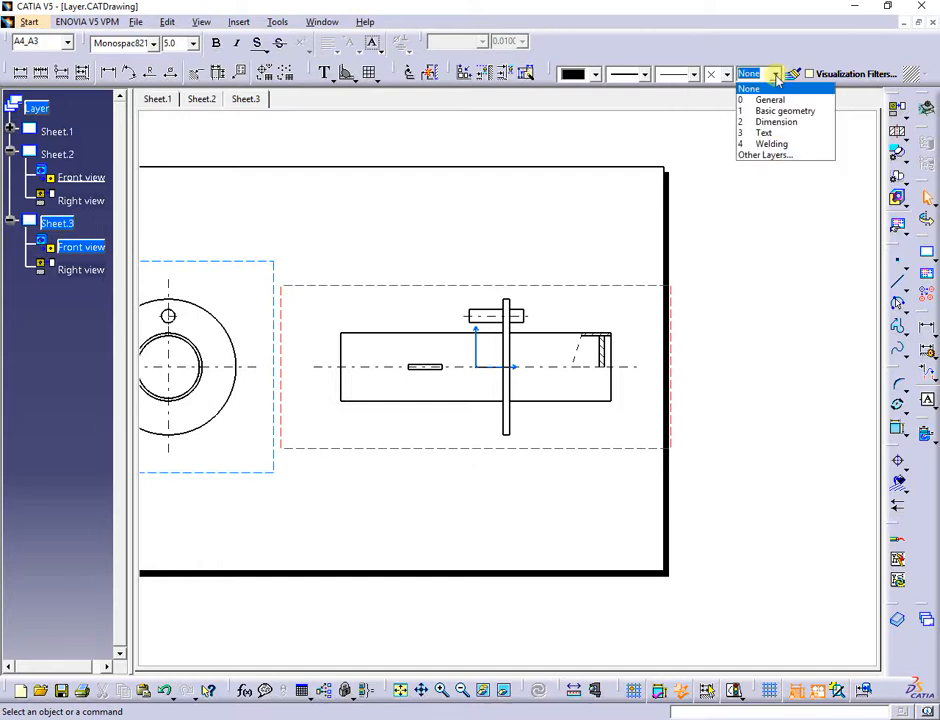
click(769, 89)
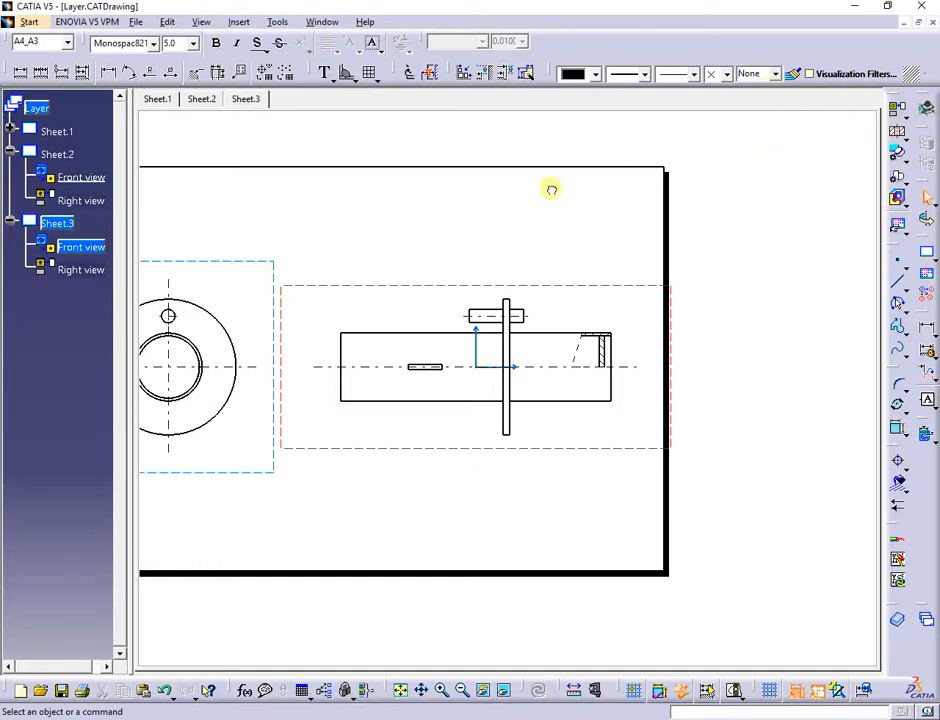
middle_drag(489, 241, 703, 245)
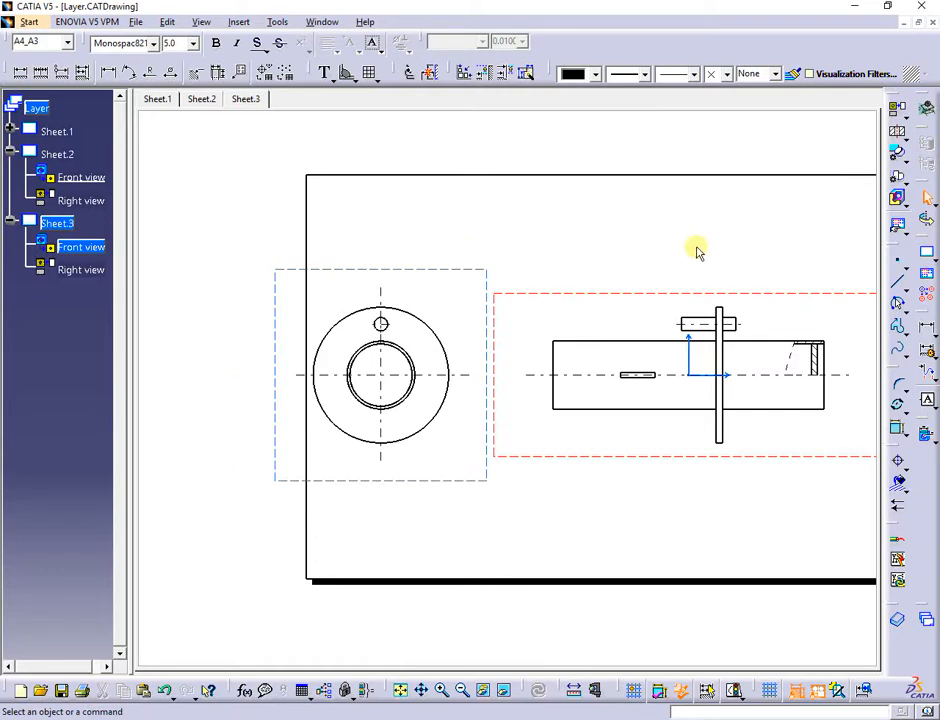
Switch to Sheet.2 and apply the Dimension & Text visualization filter
click(200, 99)
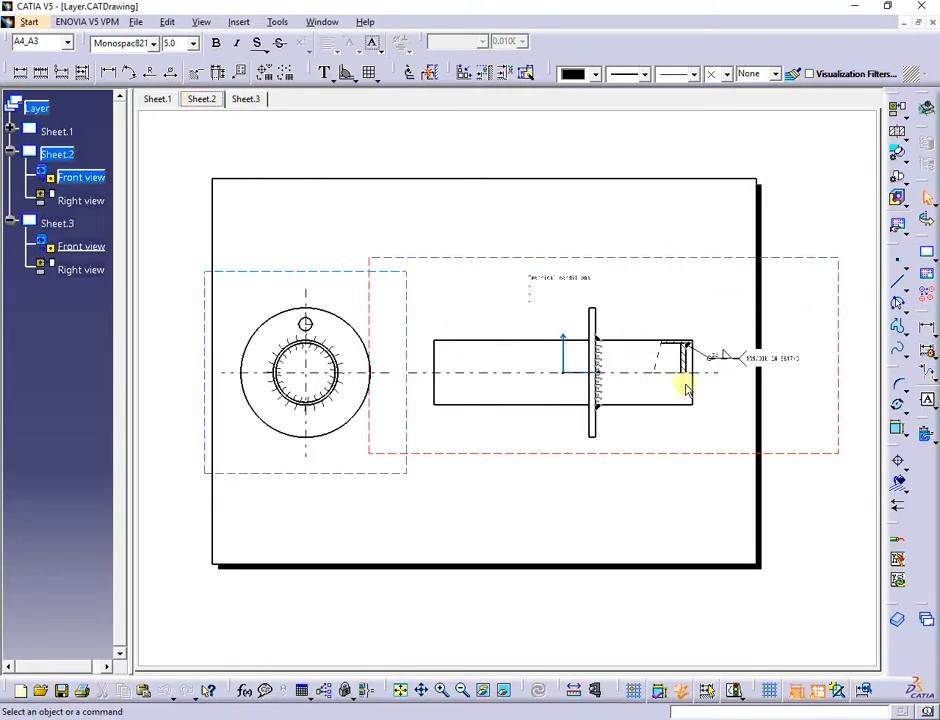
click(835, 73)
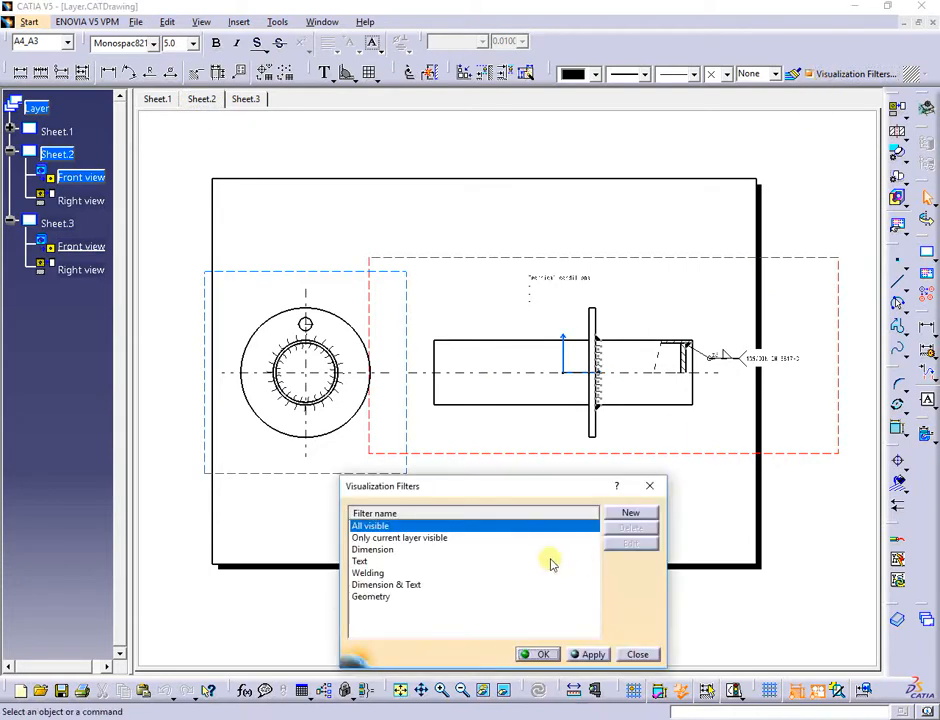
click(397, 585)
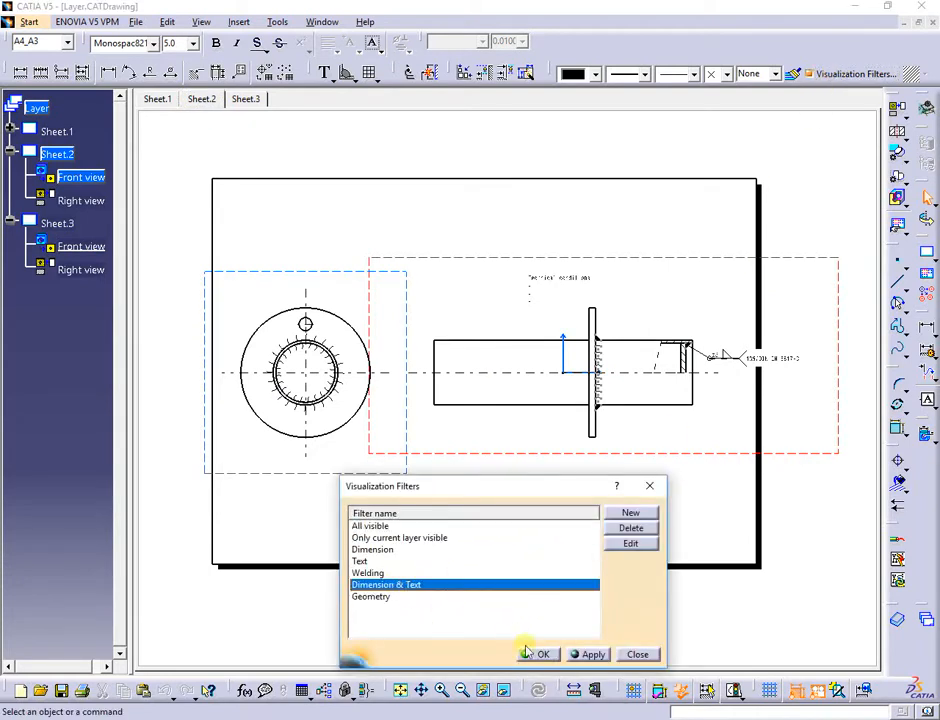
click(590, 655)
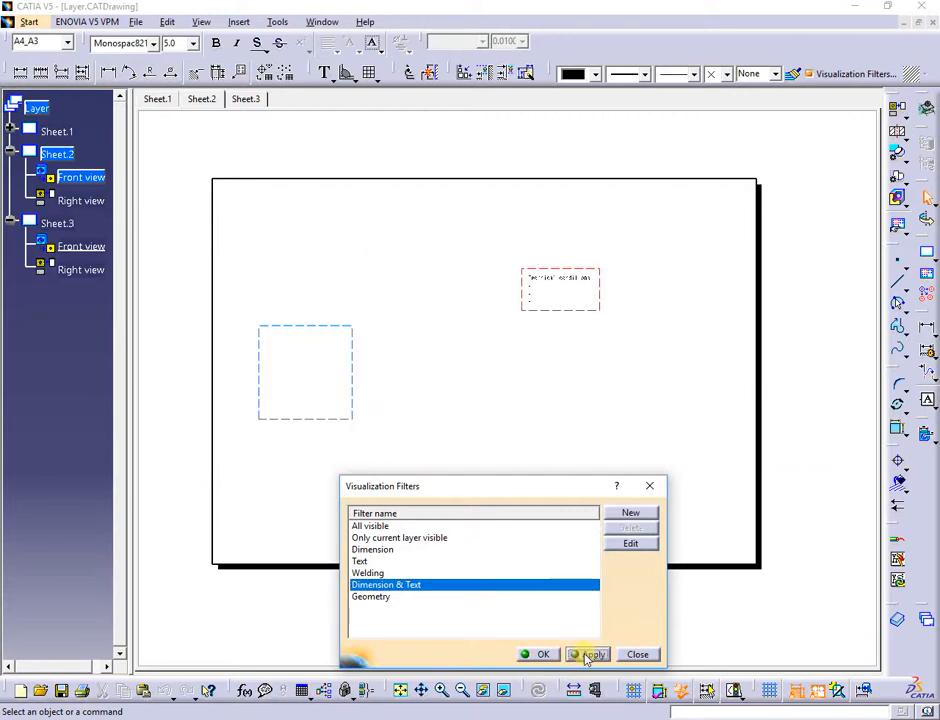
Apply the Text visualization filter and copy the technical conditions note from Sheet.2's front view
click(358, 562)
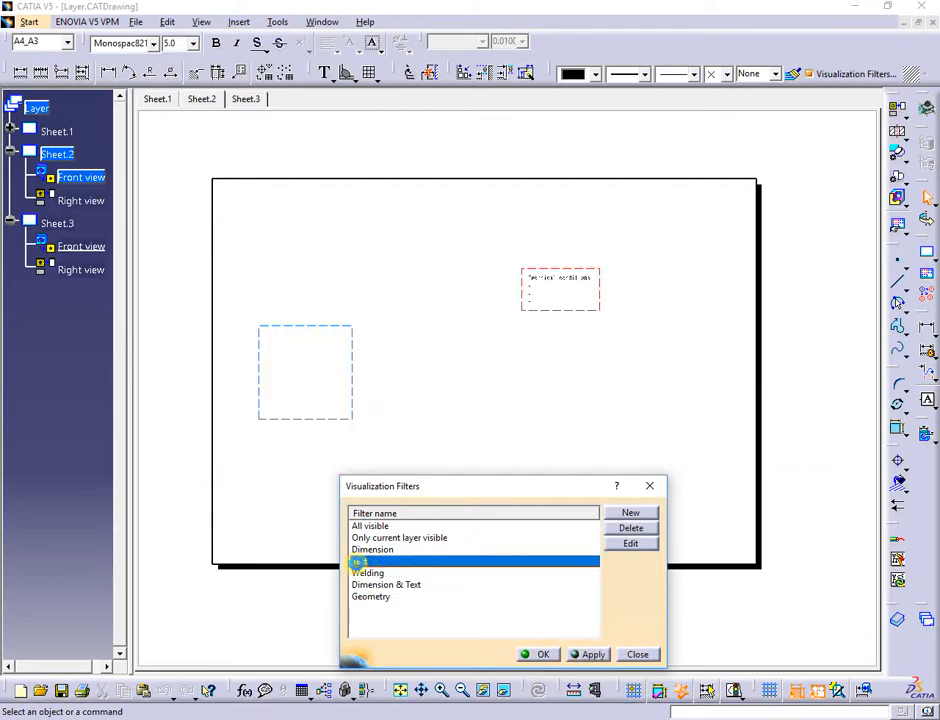
click(592, 656)
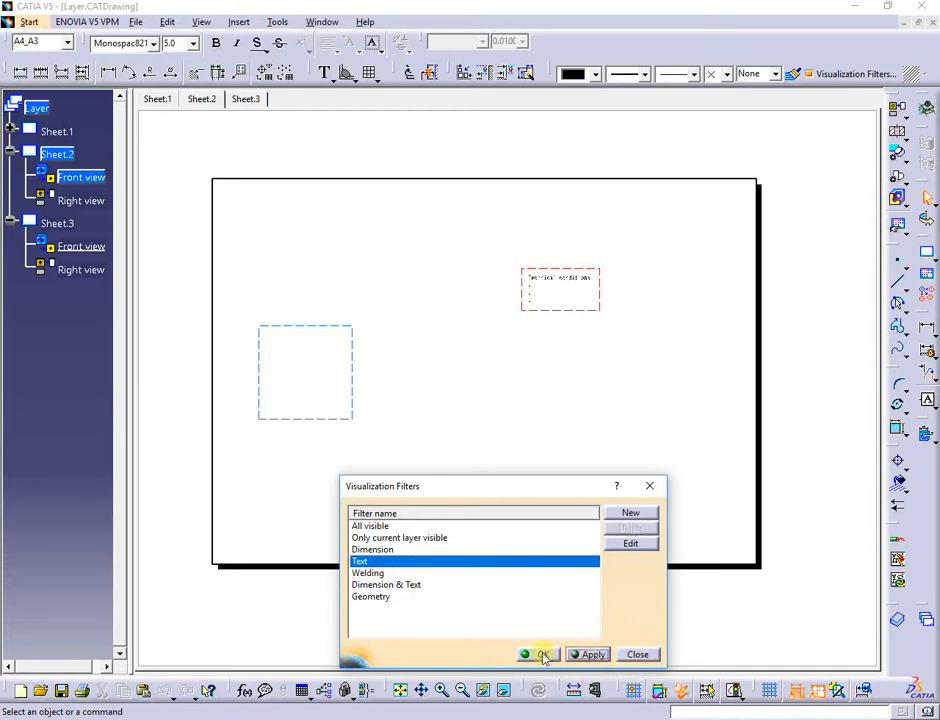
click(543, 655)
click(556, 280)
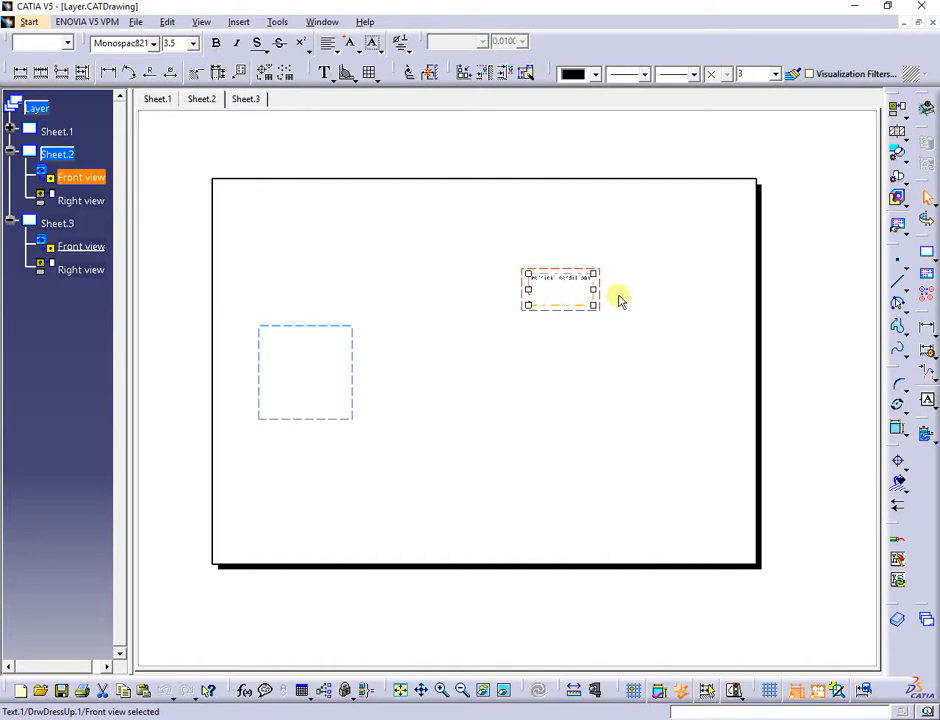
On Sheet.3, apply the All visible filter and paste the technical conditions note above the tube in the front view
click(245, 98)
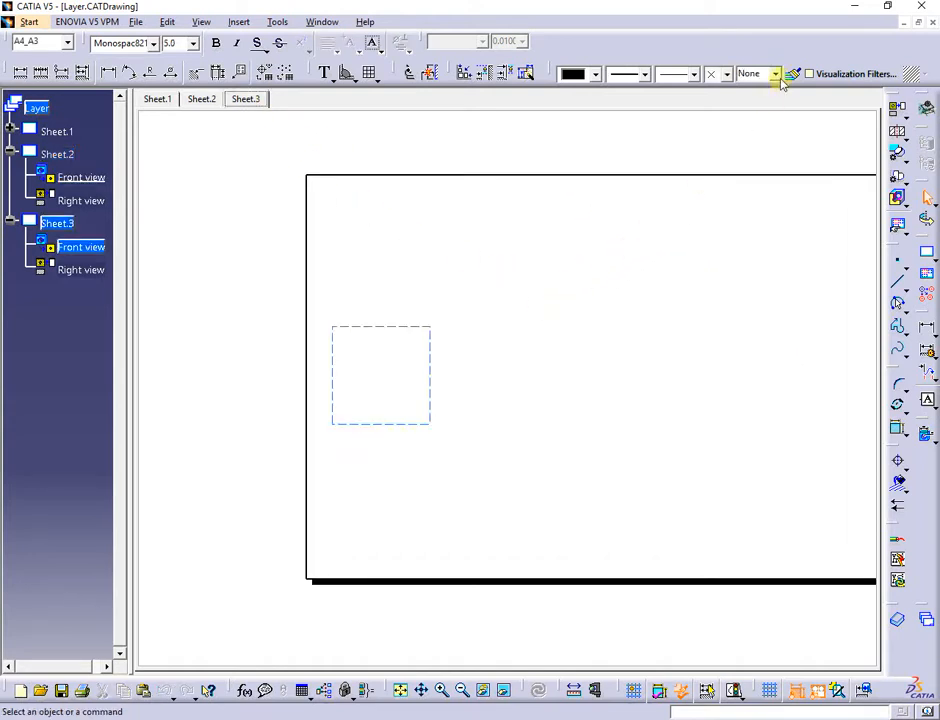
click(812, 73)
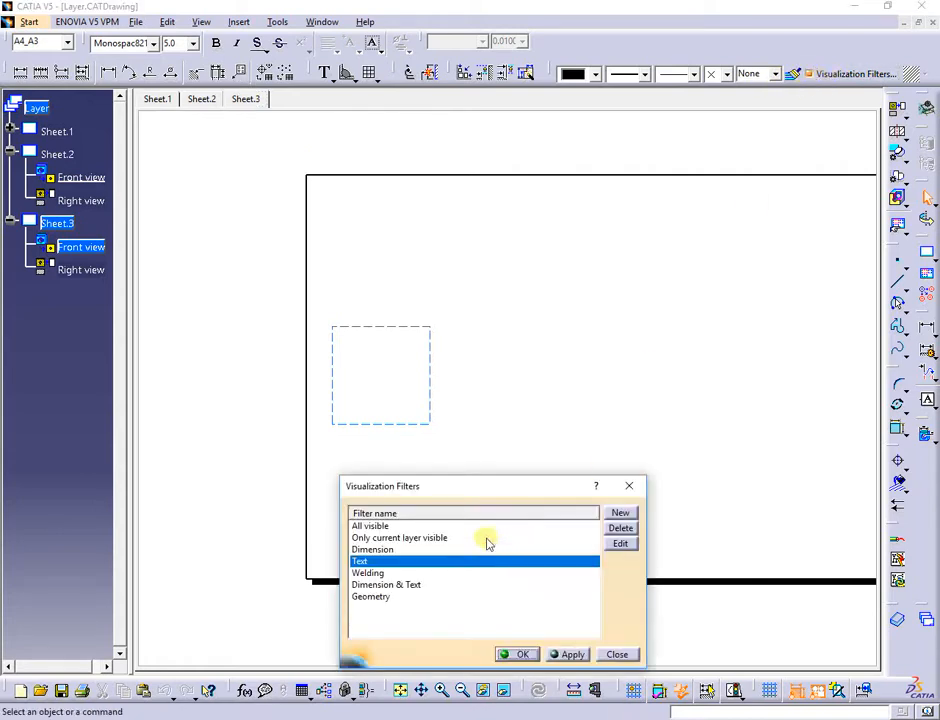
click(385, 527)
click(568, 655)
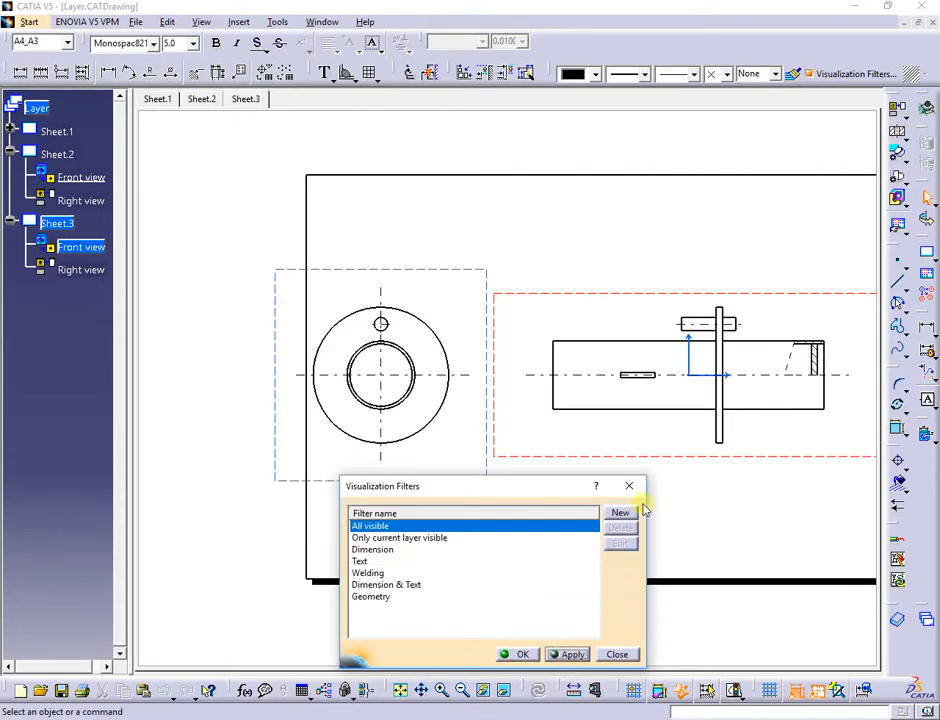
click(519, 655)
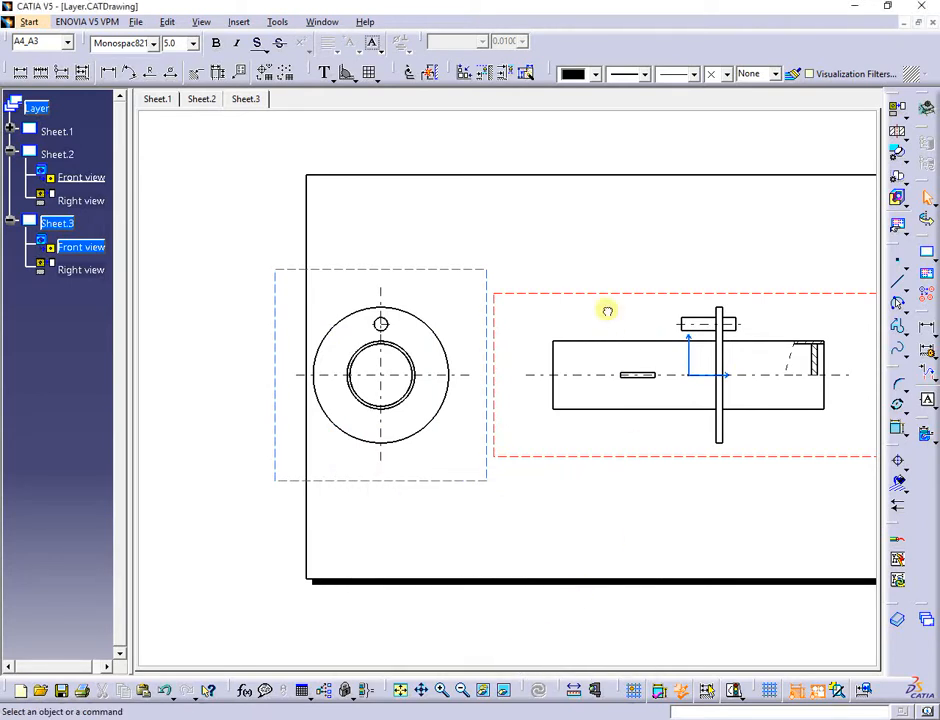
text(Technical conditions: - - -)
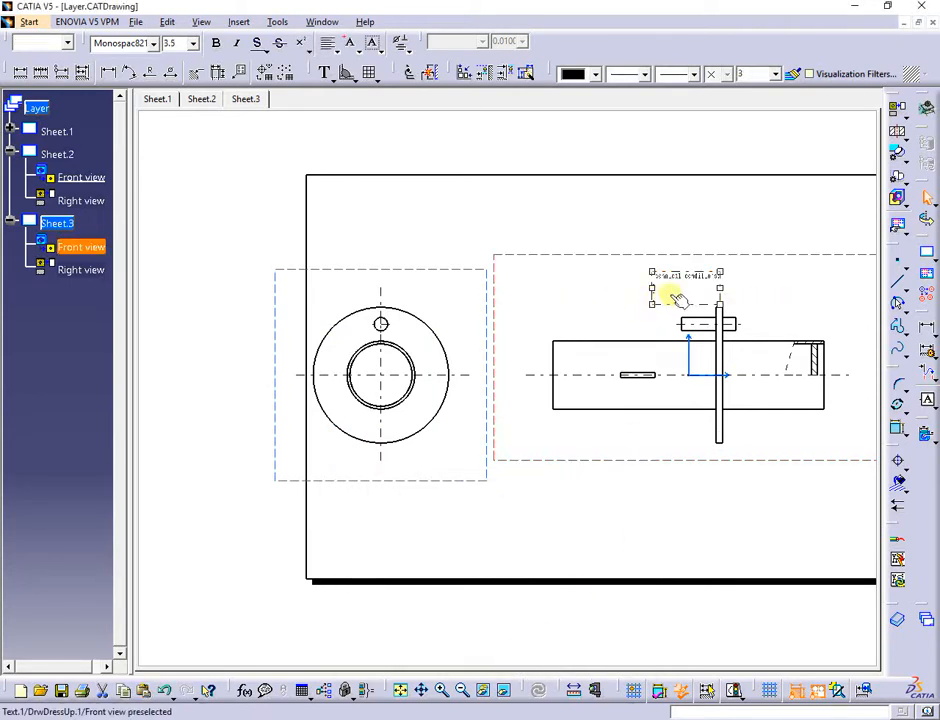
Set the layer of Sheet.3's front view to None and clear the selection
click(581, 299)
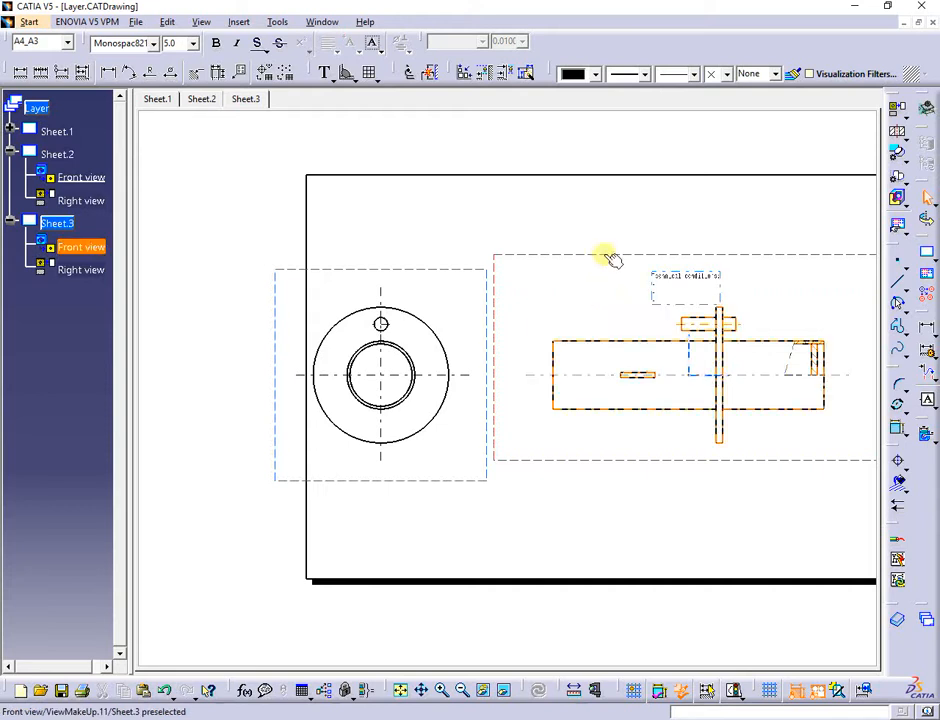
click(614, 256)
click(774, 75)
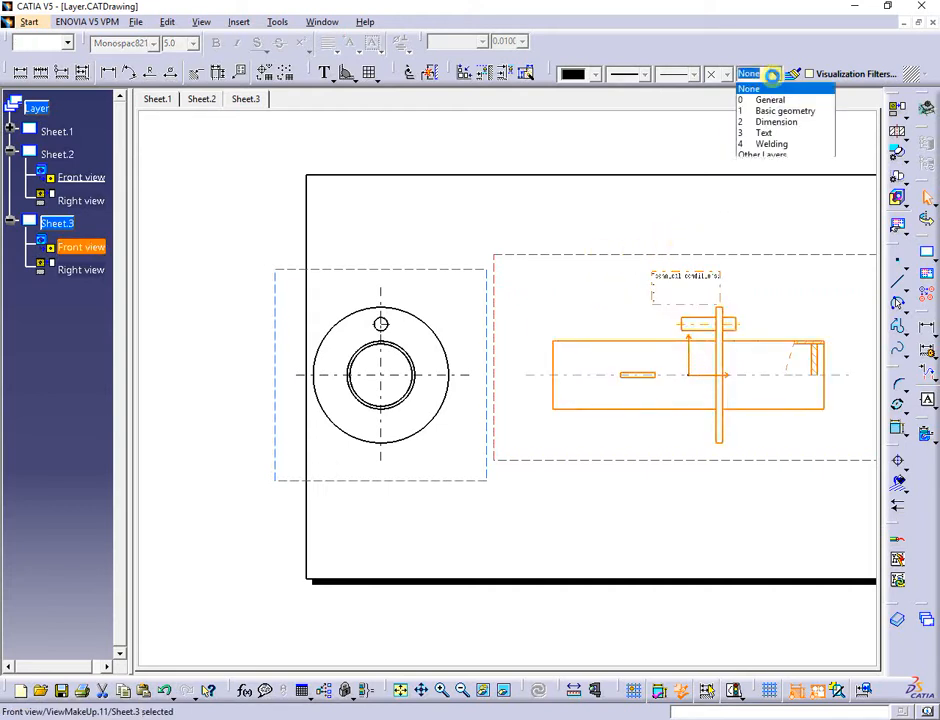
click(763, 91)
click(673, 214)
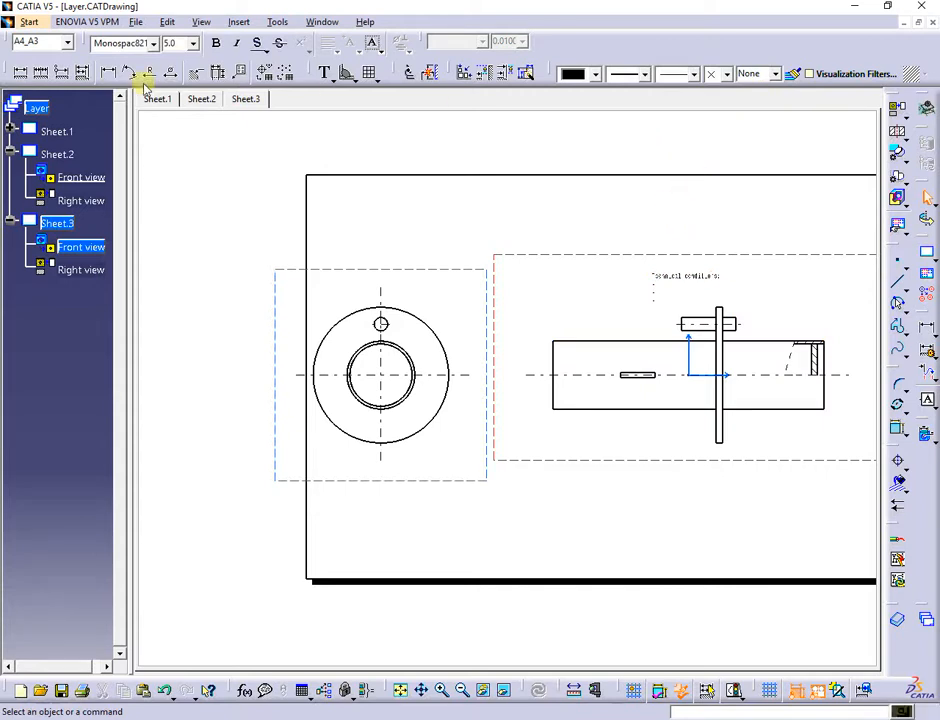
On Sheet.2, apply the Welding visualization filter and copy all weld annotations of the front view
click(199, 98)
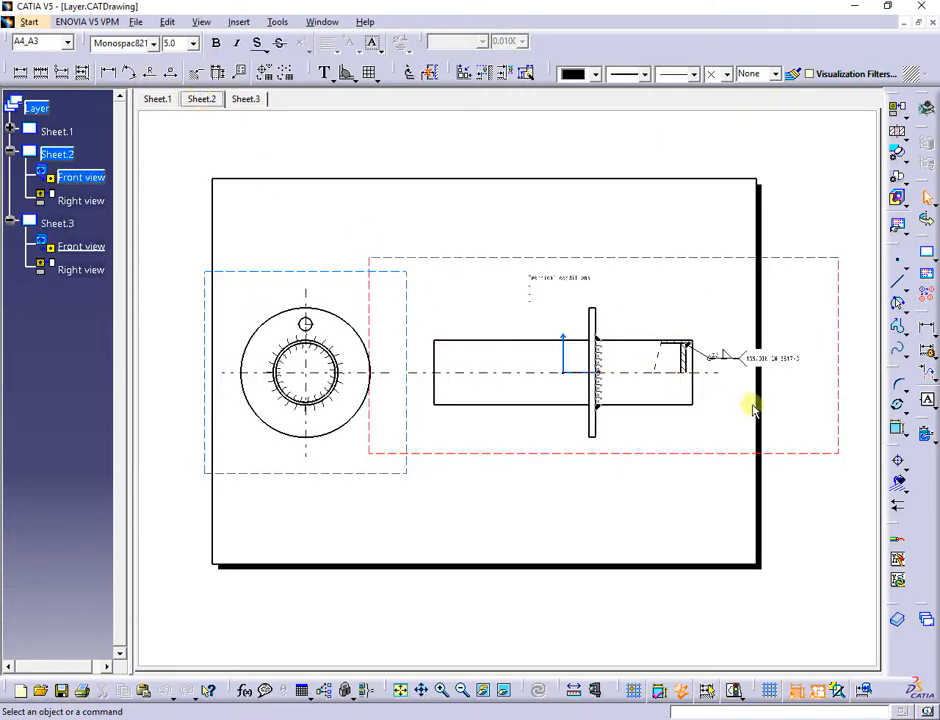
click(835, 73)
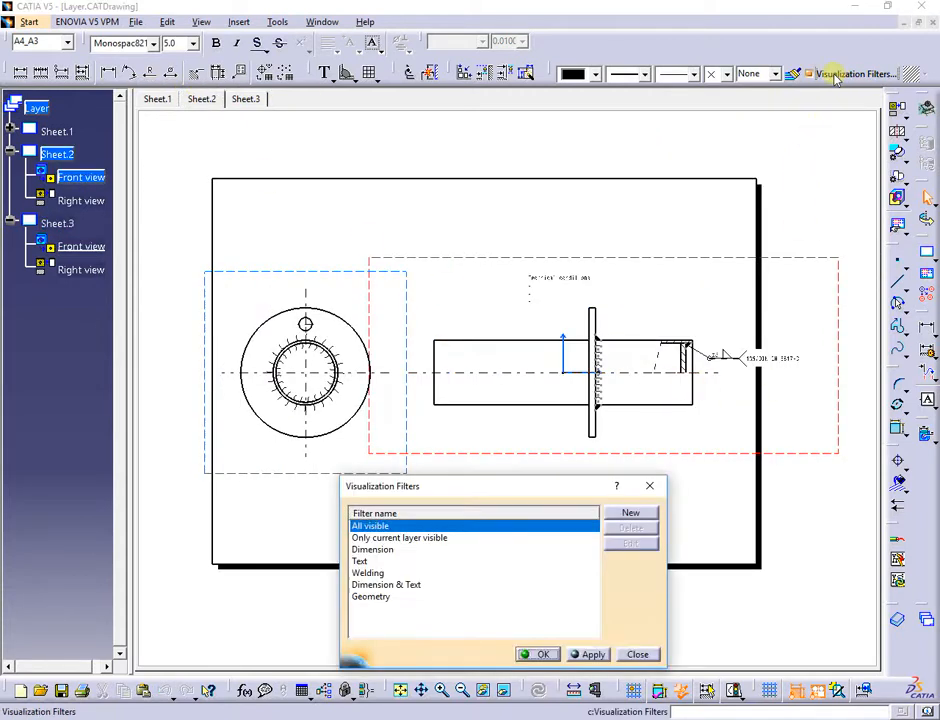
click(376, 574)
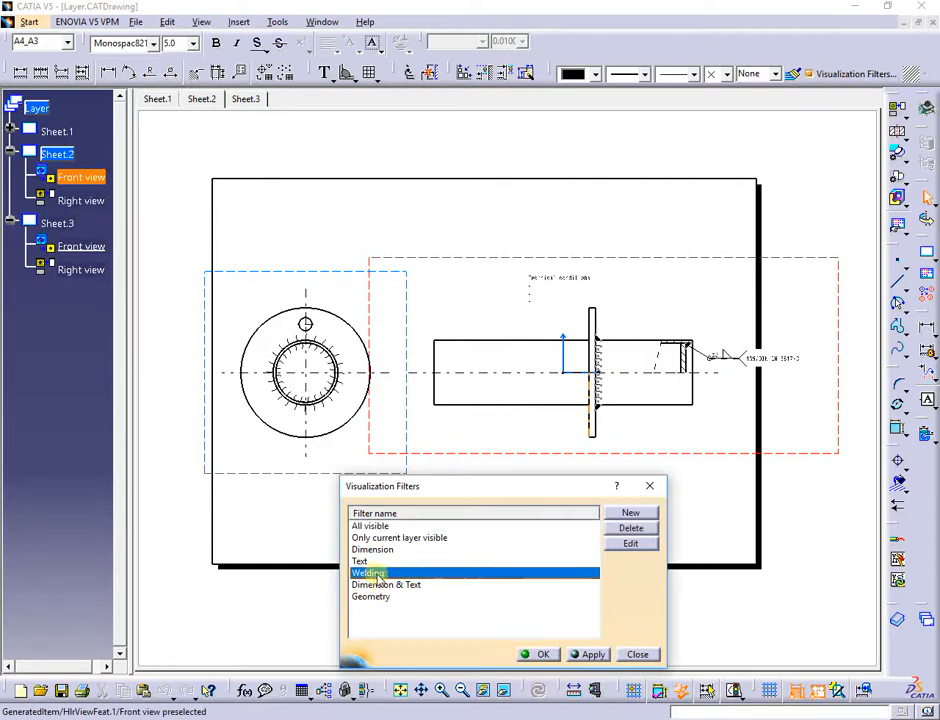
click(593, 655)
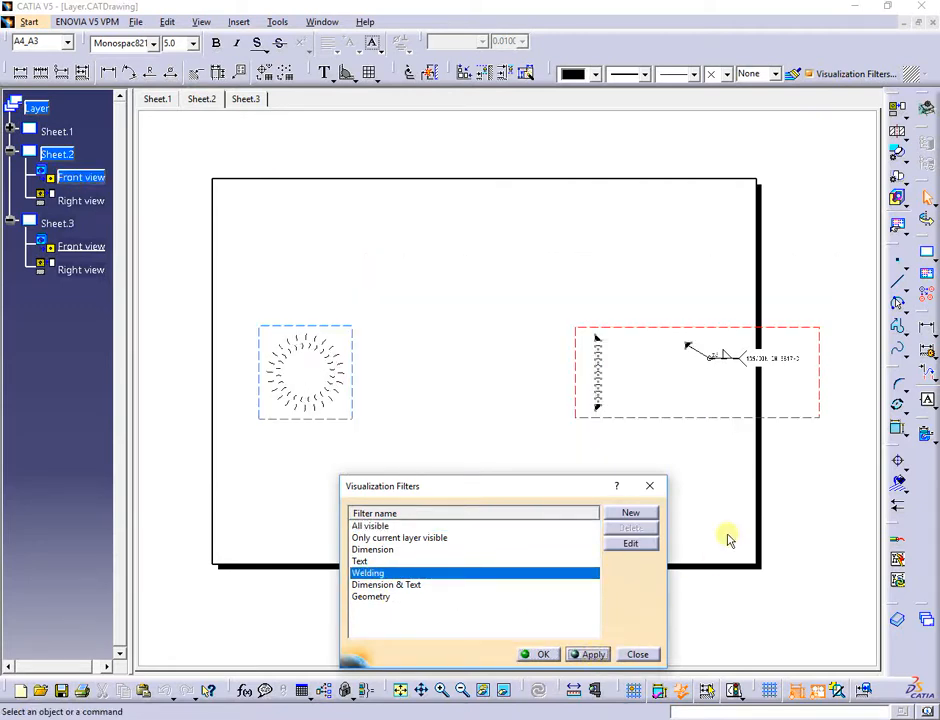
click(638, 655)
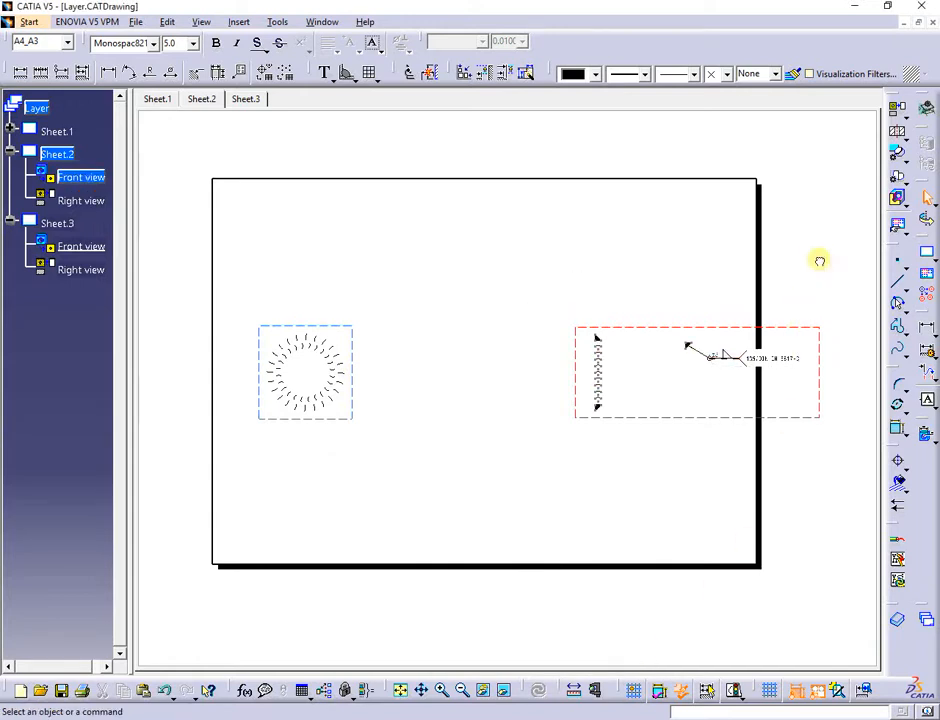
mouse_move(818, 260)
mouse_down()
mouse_move(600, 531)
mouse_move(586, 518)
mouse_up()
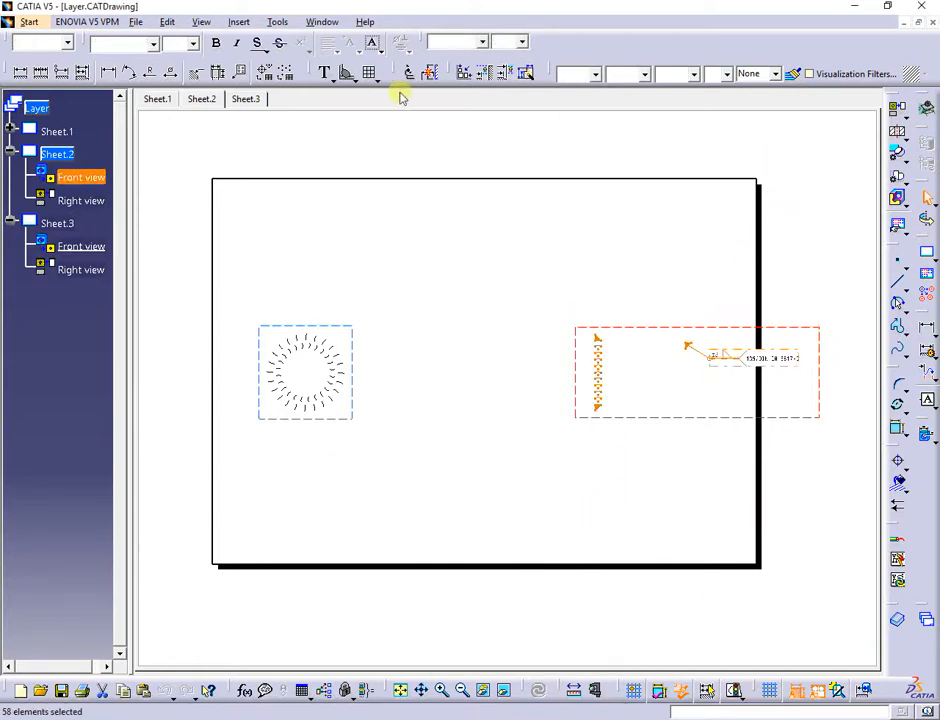
On Sheet.3, apply the All visible filter and paste the weld annotations into the front view
click(255, 102)
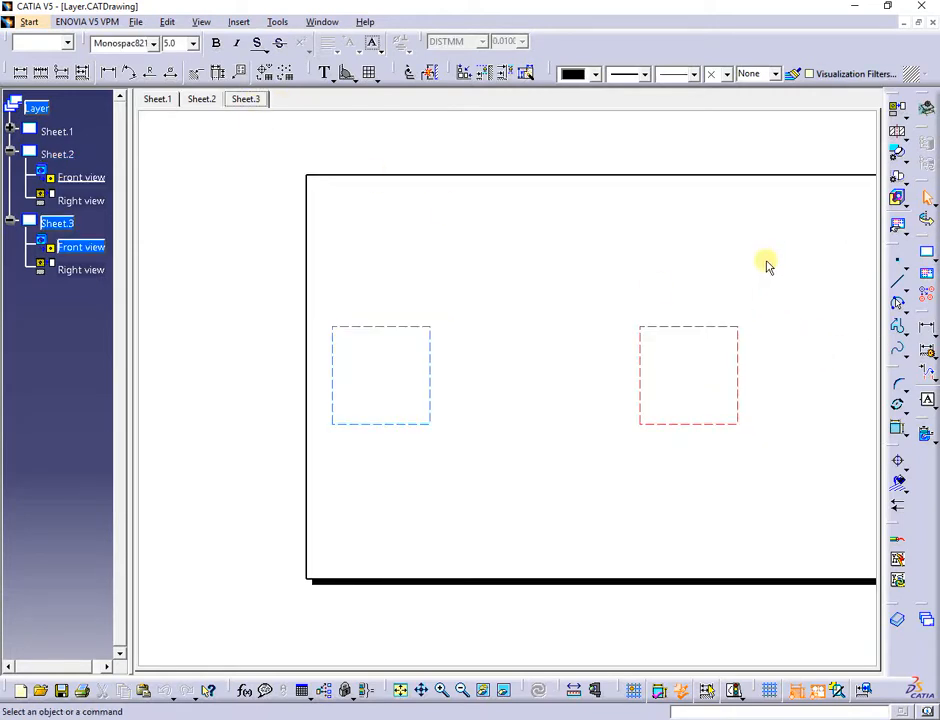
click(835, 73)
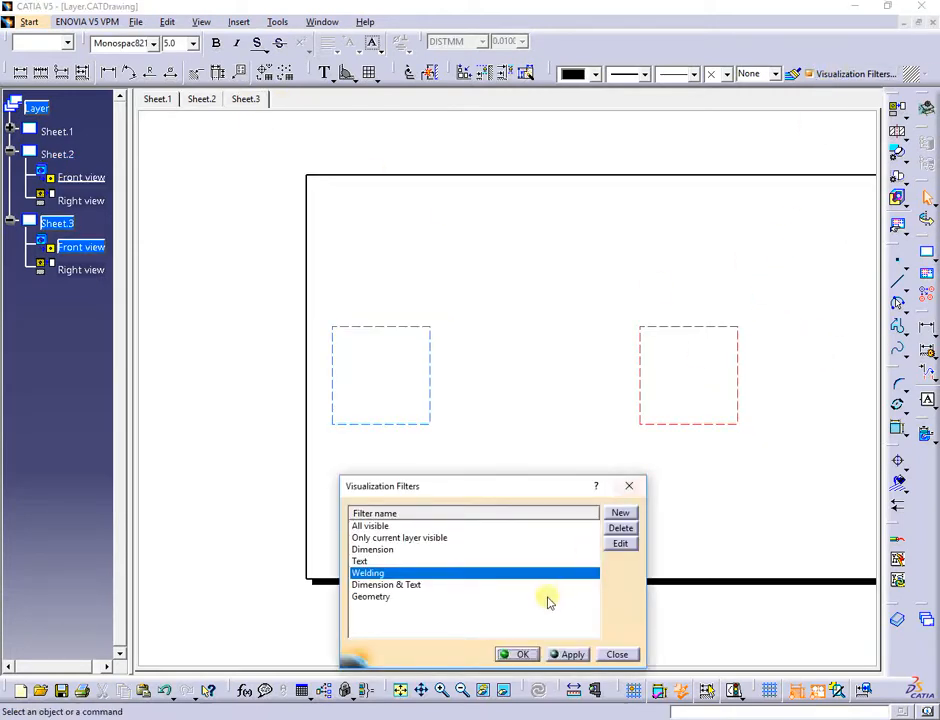
click(366, 527)
click(563, 655)
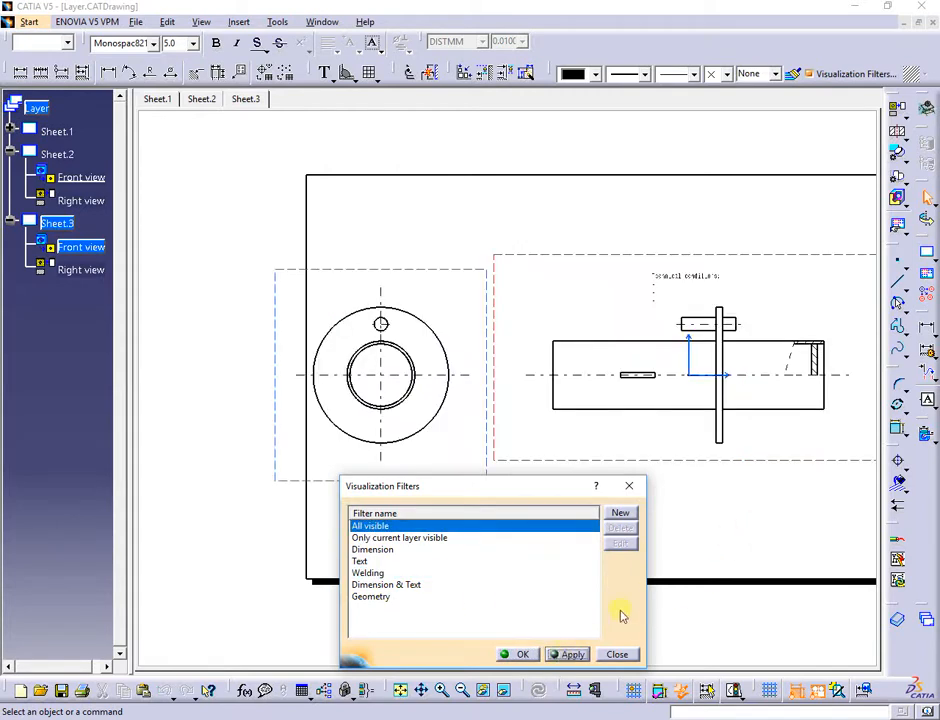
click(616, 655)
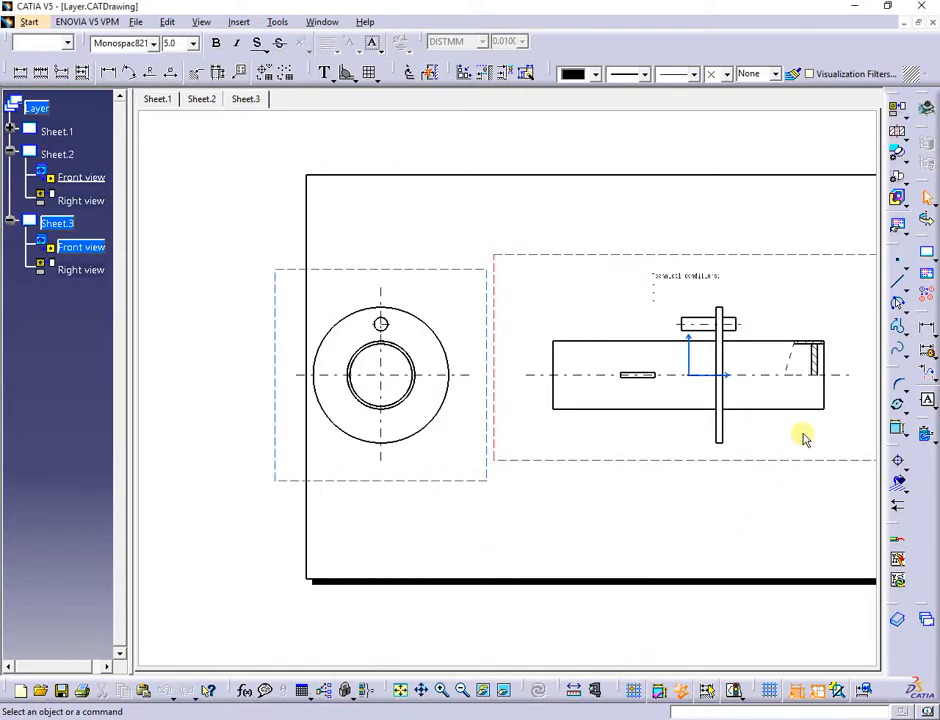
key(ctrl+v)
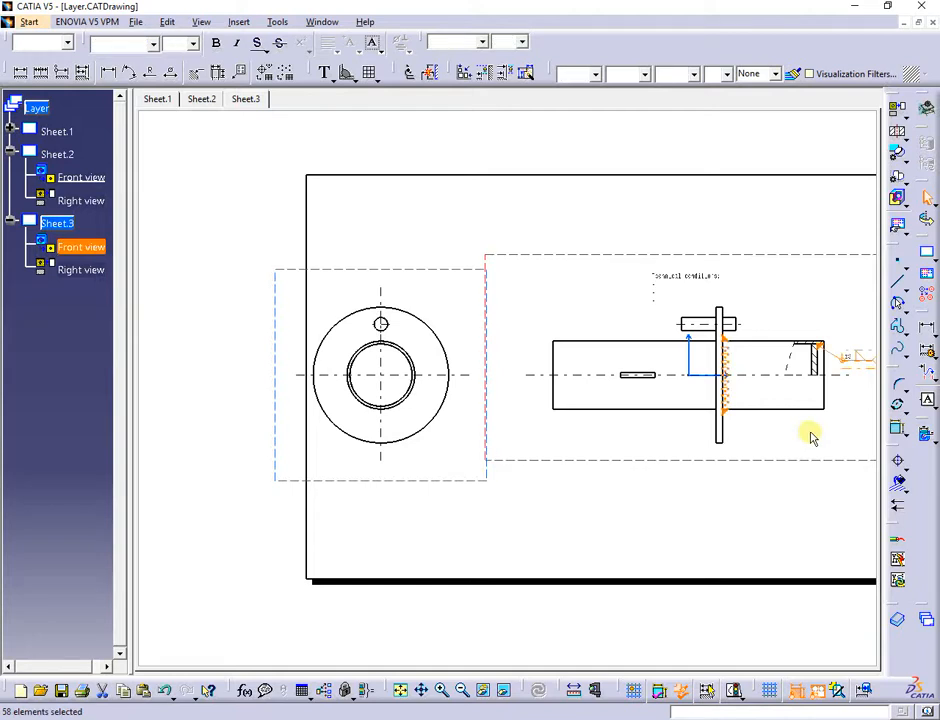
click(811, 435)
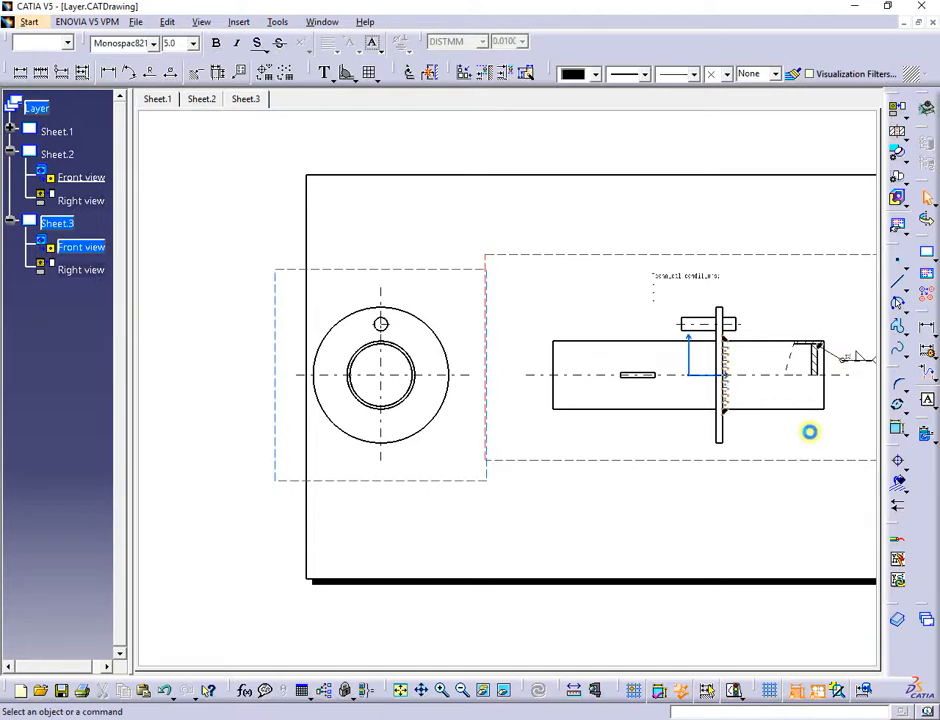
Activate Sheet.3's right view, and copy the circular weld marks from Sheet.2's right view with the Welding filter applied
click(454, 481)
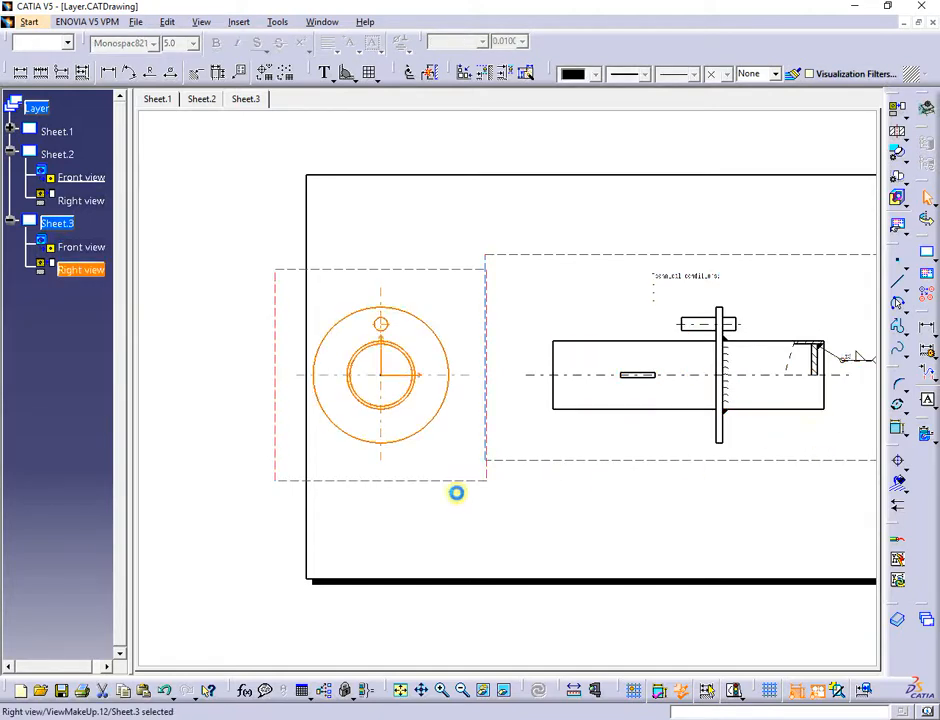
click(194, 102)
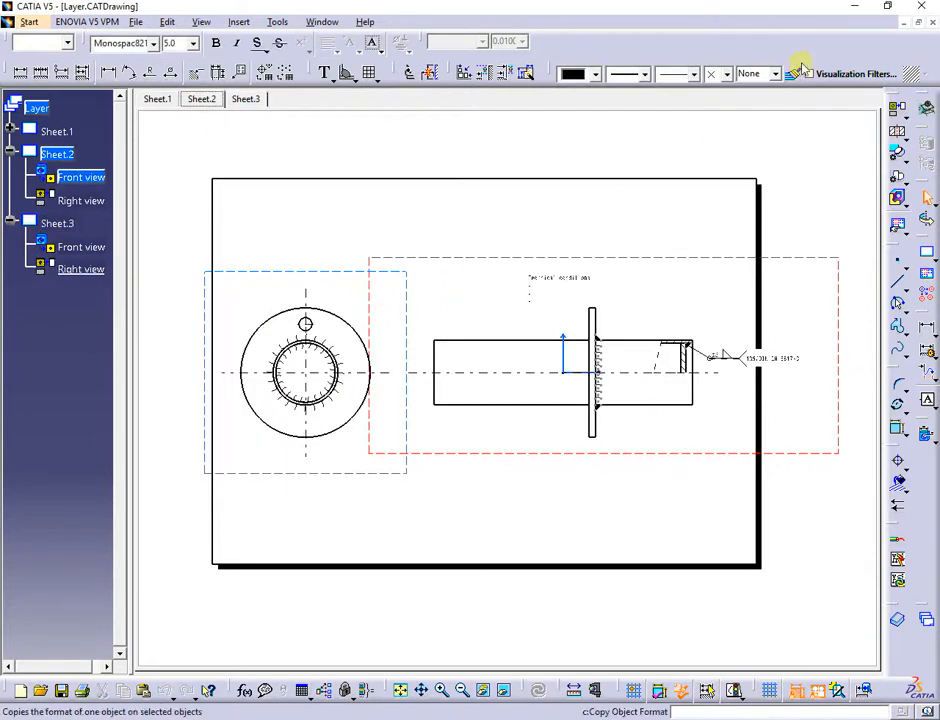
click(838, 74)
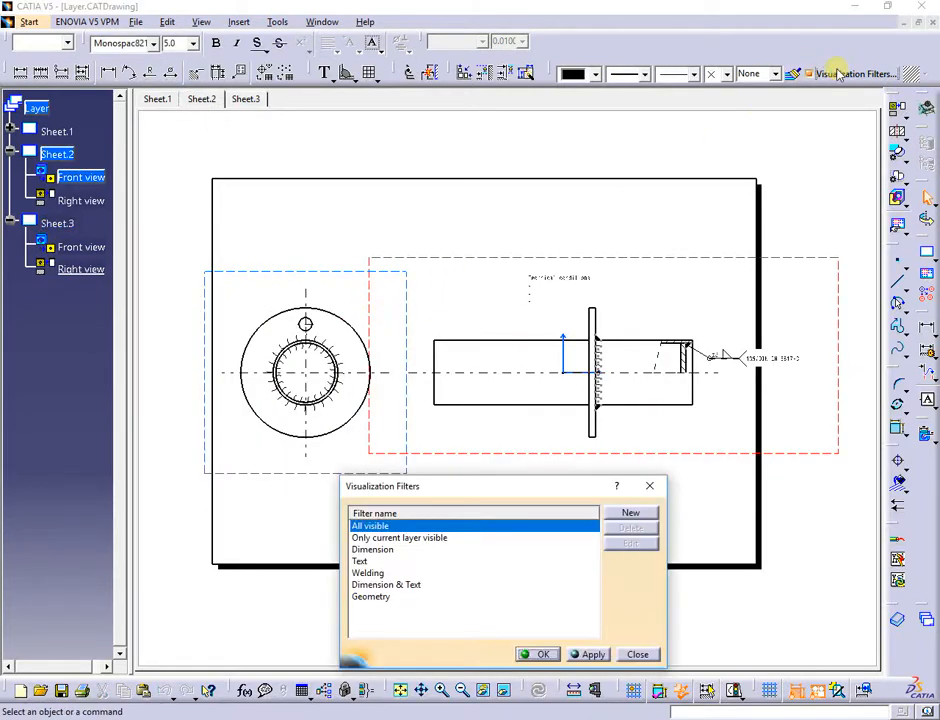
click(370, 573)
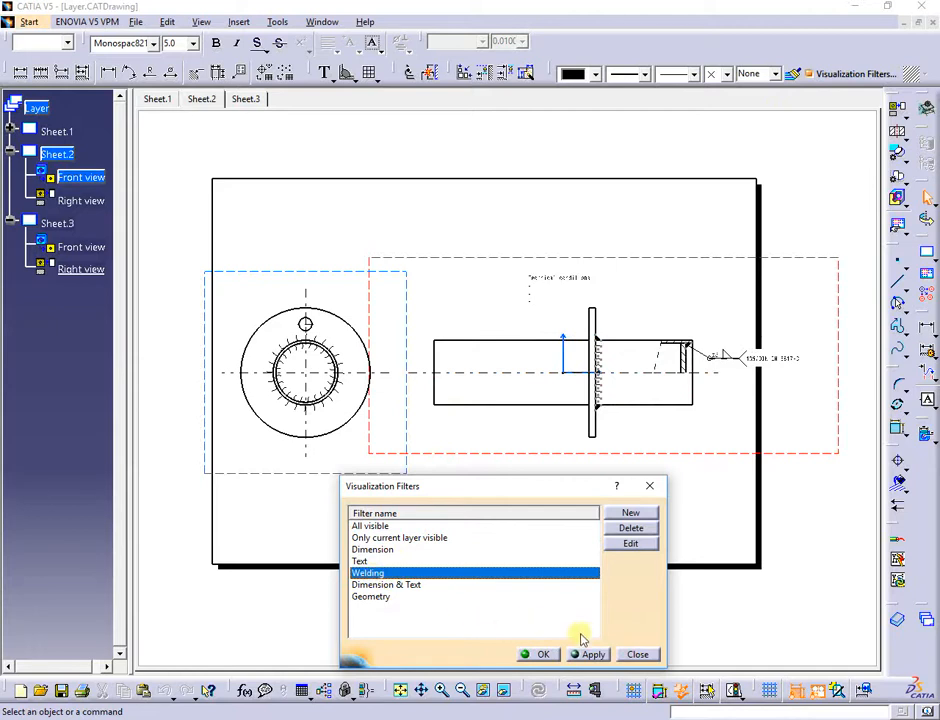
click(543, 654)
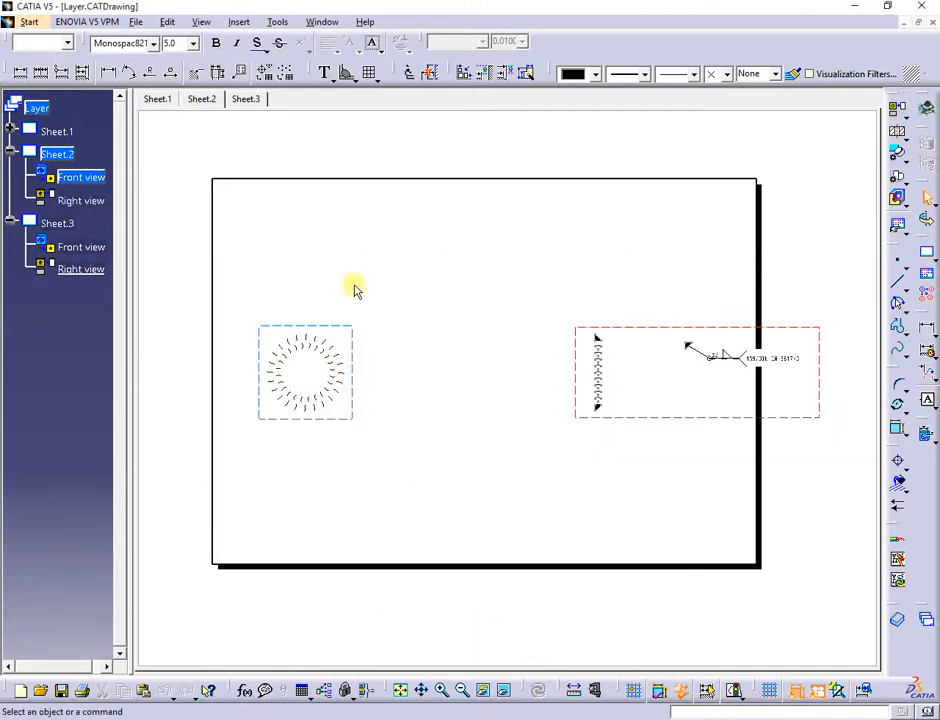
drag(346, 276, 265, 491)
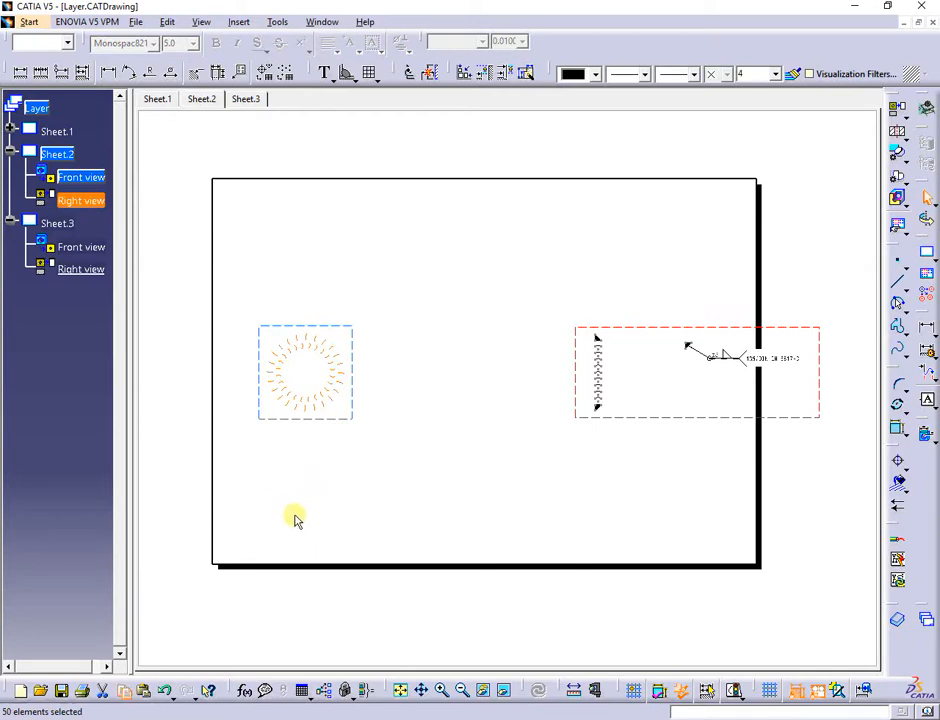
On Sheet.3, apply the All visible filter and paste the circular weld marks into the right view
click(248, 100)
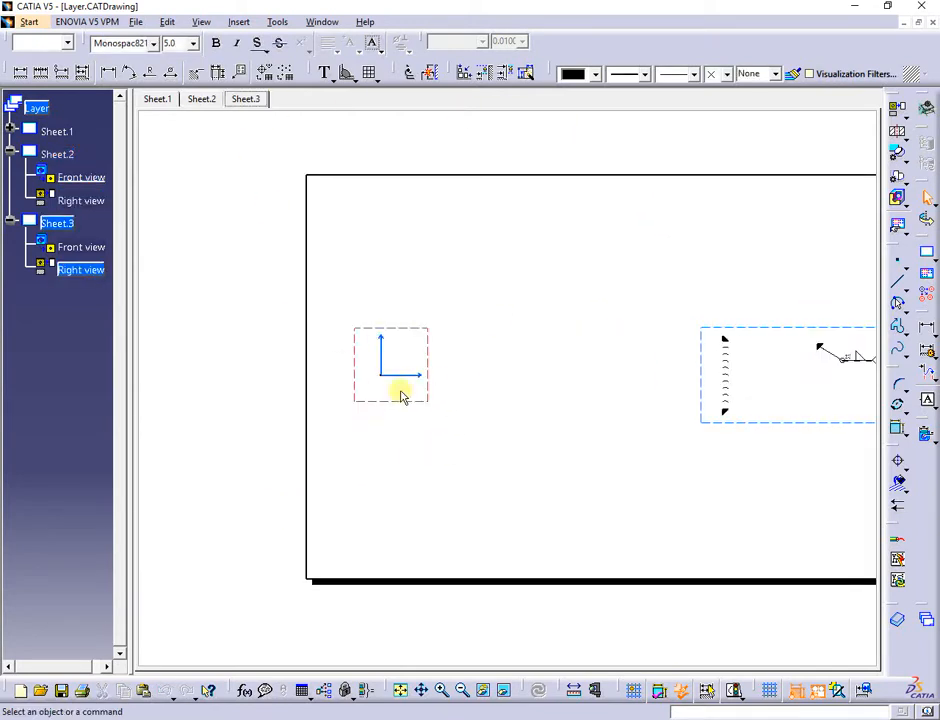
click(830, 76)
click(370, 526)
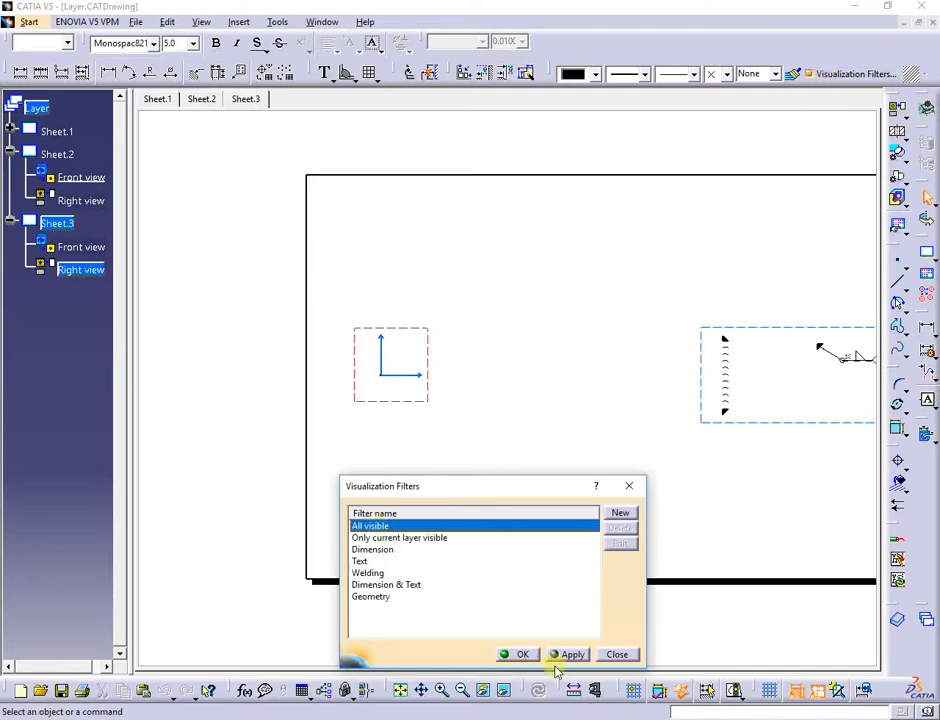
click(570, 654)
click(522, 654)
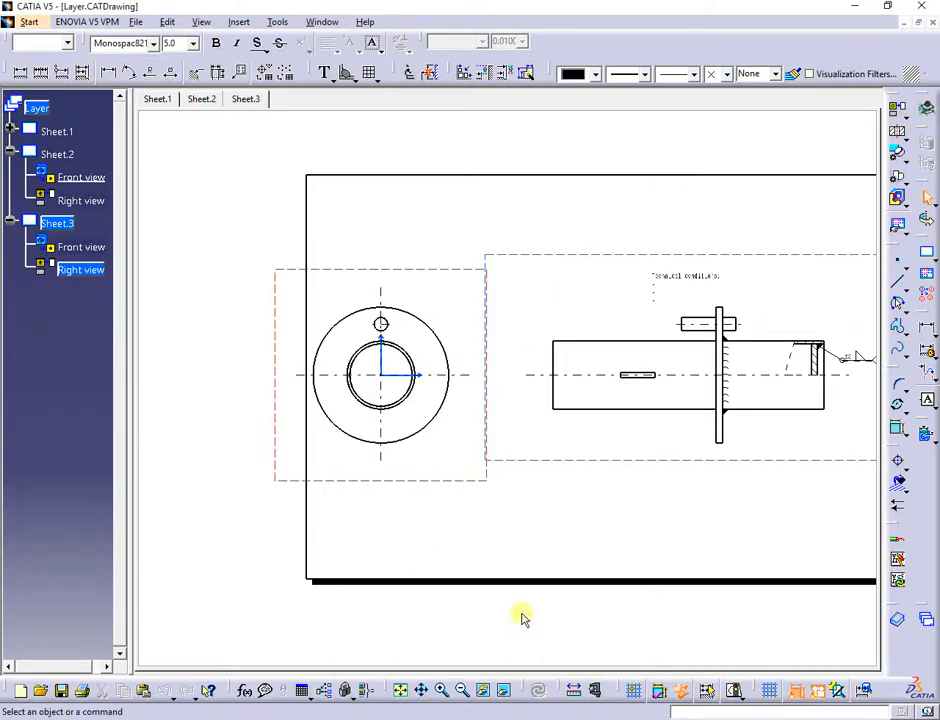
key(ctrl+v)
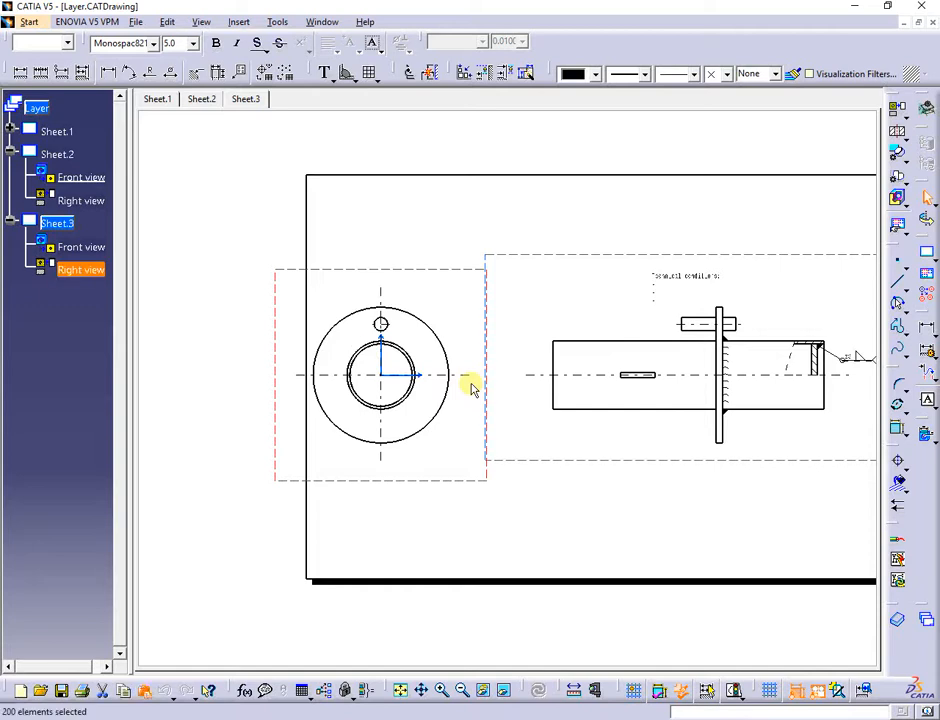
click(439, 439)
With nothing selected, set the current layer to 3 Text and the current graphic color to red
mouse_move(439, 438)
middle_down()
mouse_move(455, 344)
mouse_move(451, 422)
mouse_move(503, 407)
mouse_move(462, 491)
middle_up()
mouse_move(591, 495)
middle_down()
mouse_move(538, 500)
mouse_move(571, 516)
mouse_move(538, 519)
middle_up()
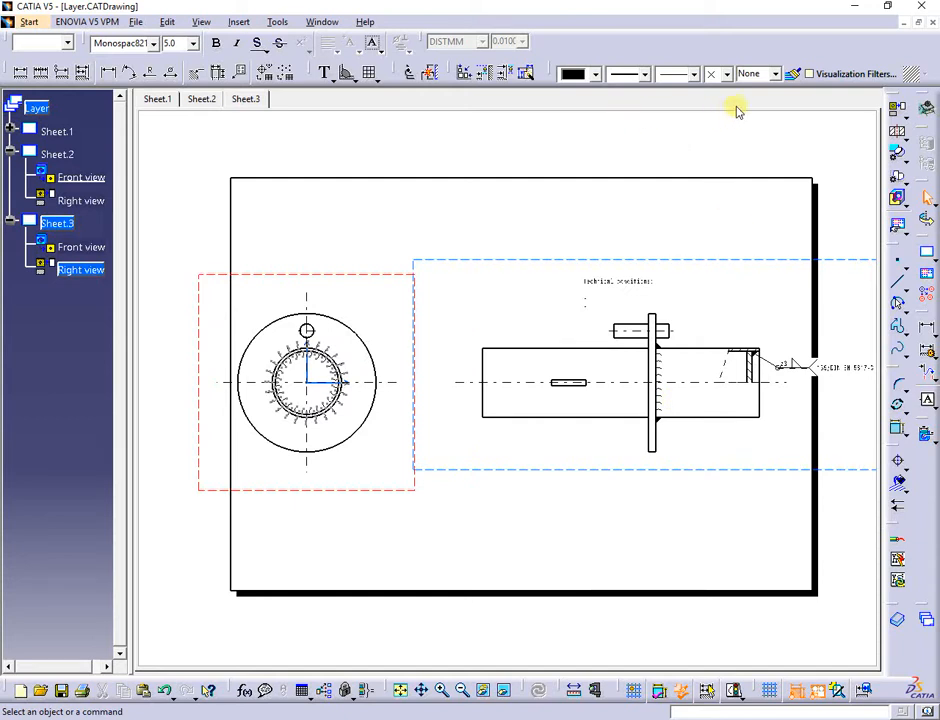
click(775, 74)
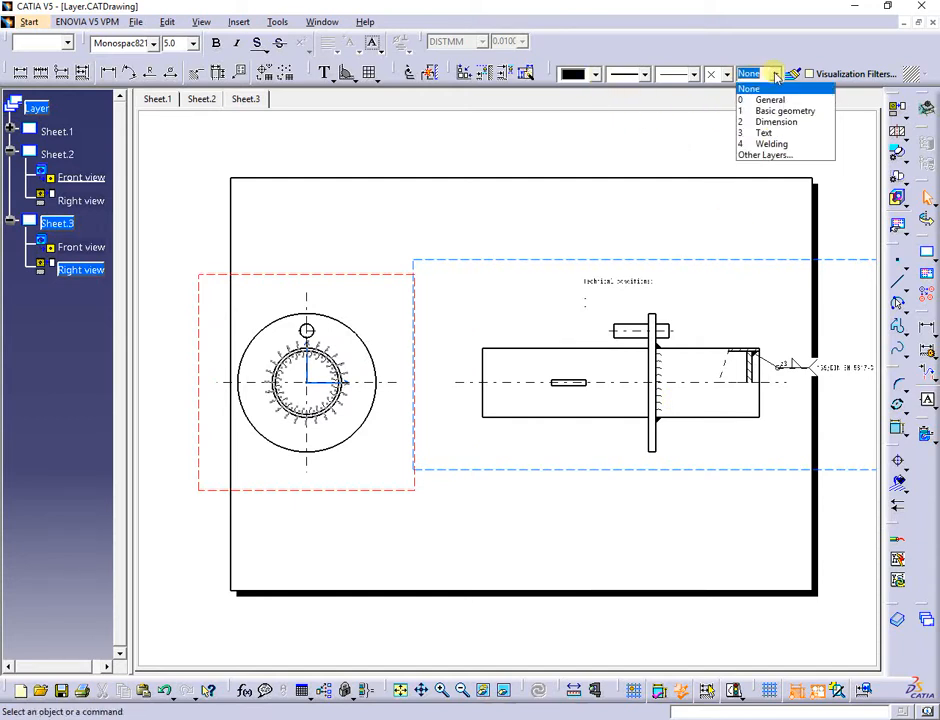
click(777, 134)
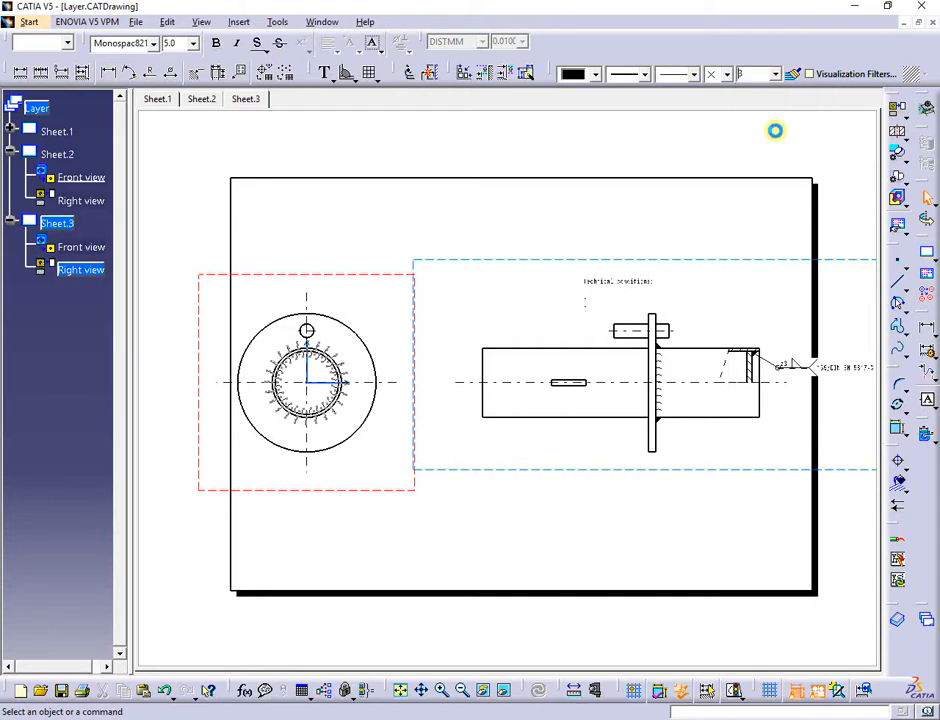
click(597, 75)
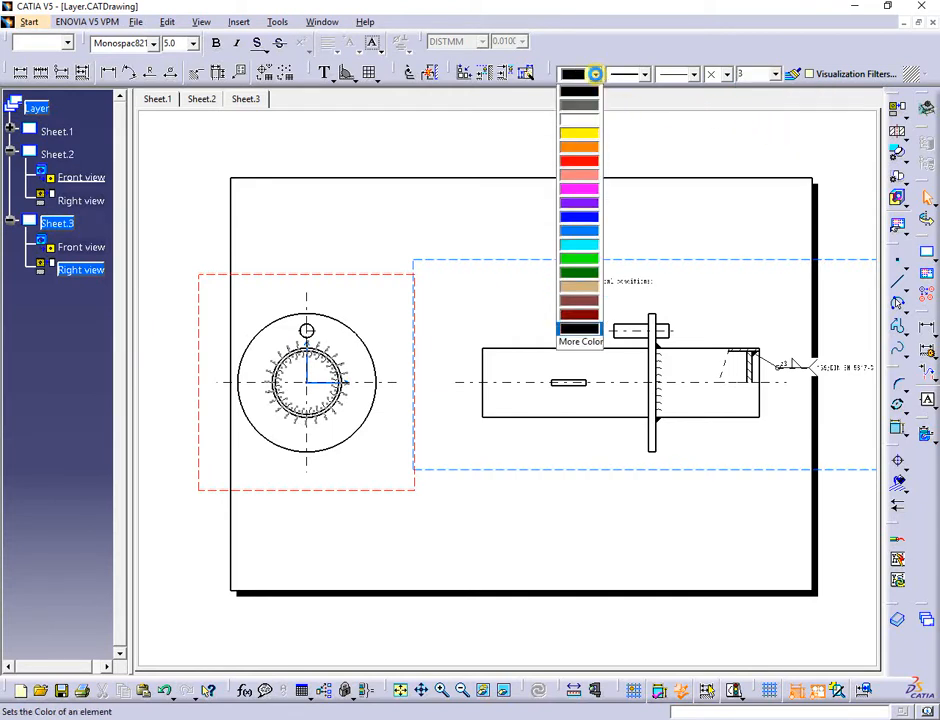
click(592, 158)
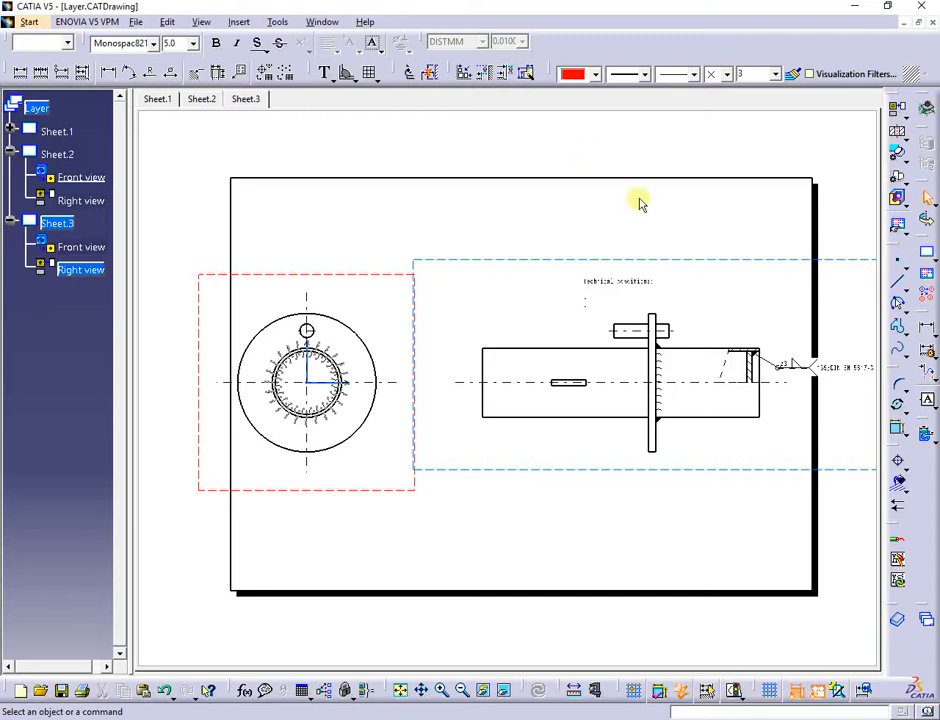
Place a text annotation reading "text" beside the technical conditions note above the shaft on Sheet.3
click(621, 281)
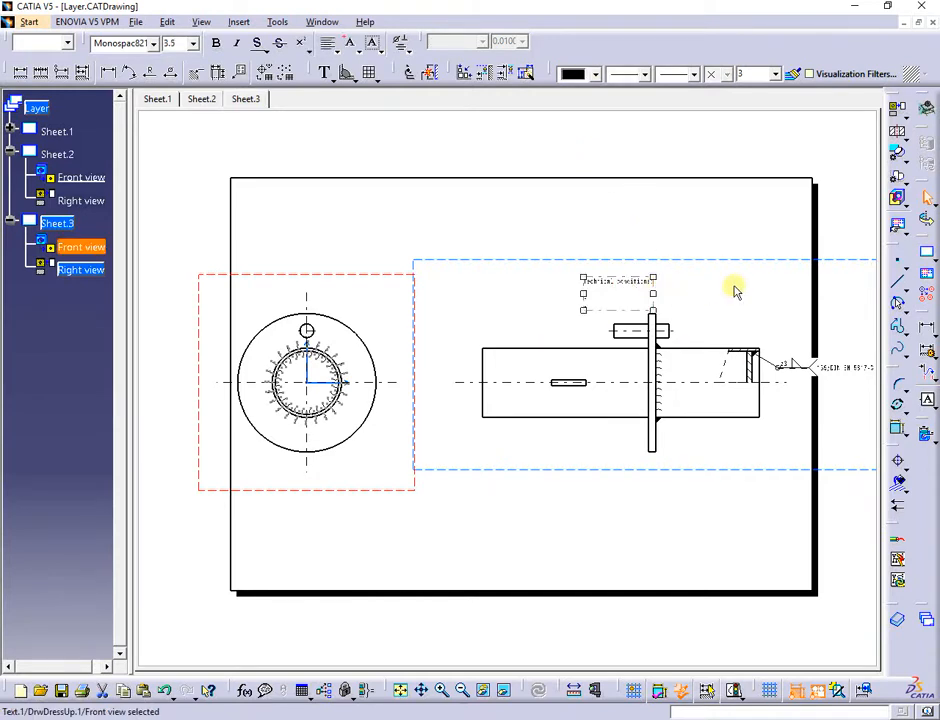
click(734, 289)
middle_drag(734, 289, 625, 379)
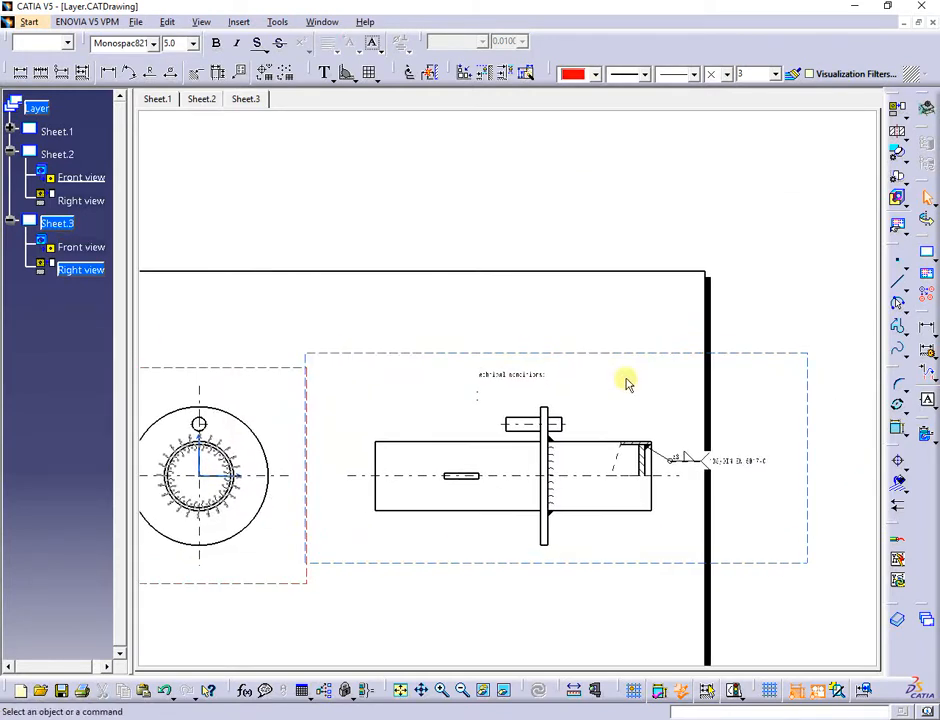
click(323, 76)
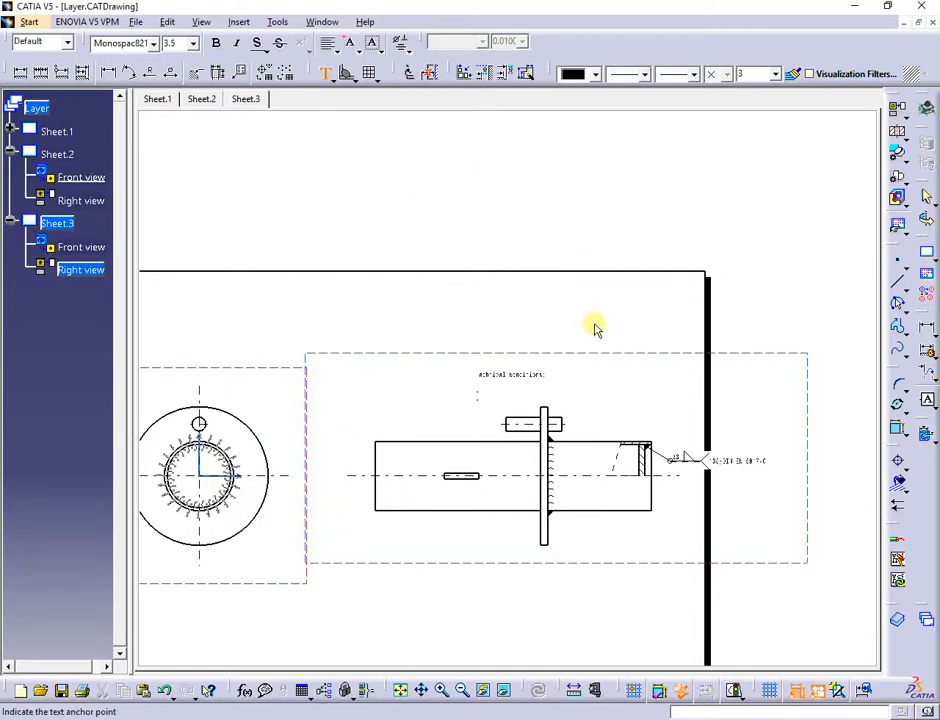
click(611, 384)
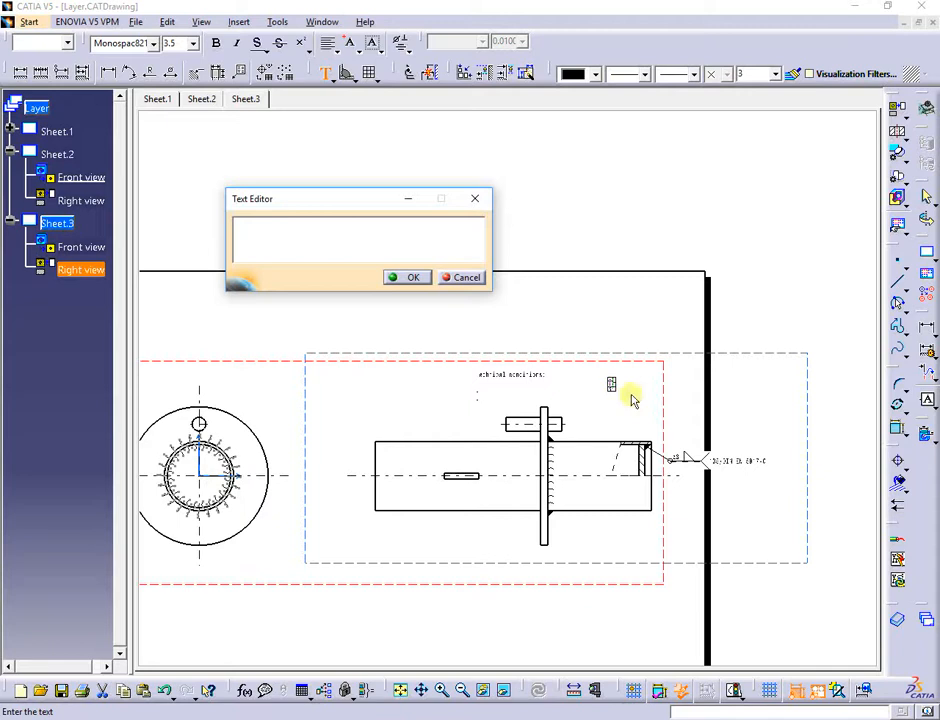
text(text)
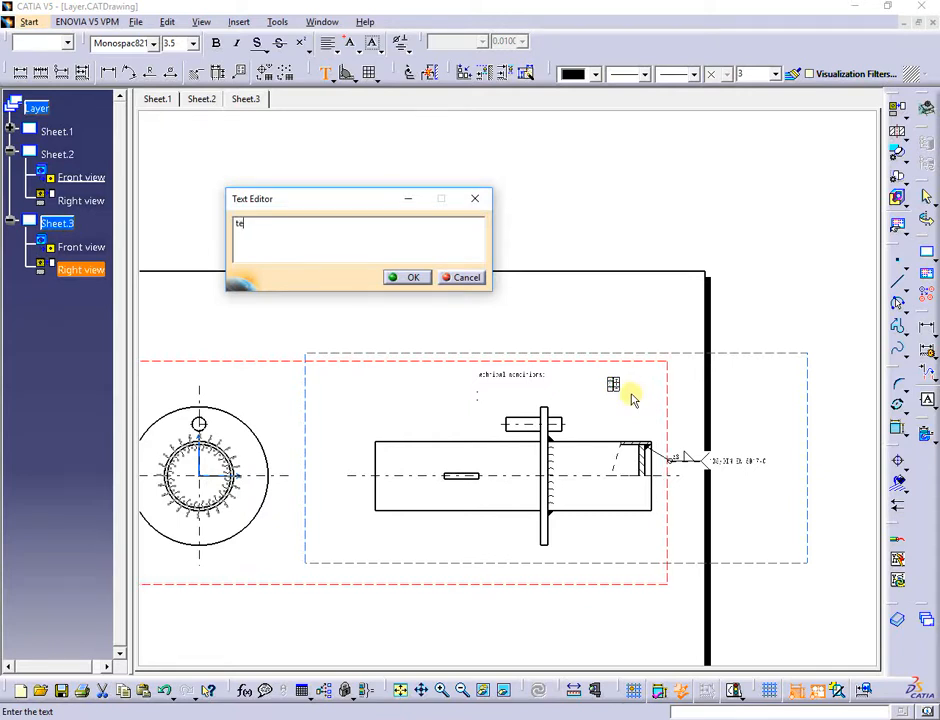
click(406, 278)
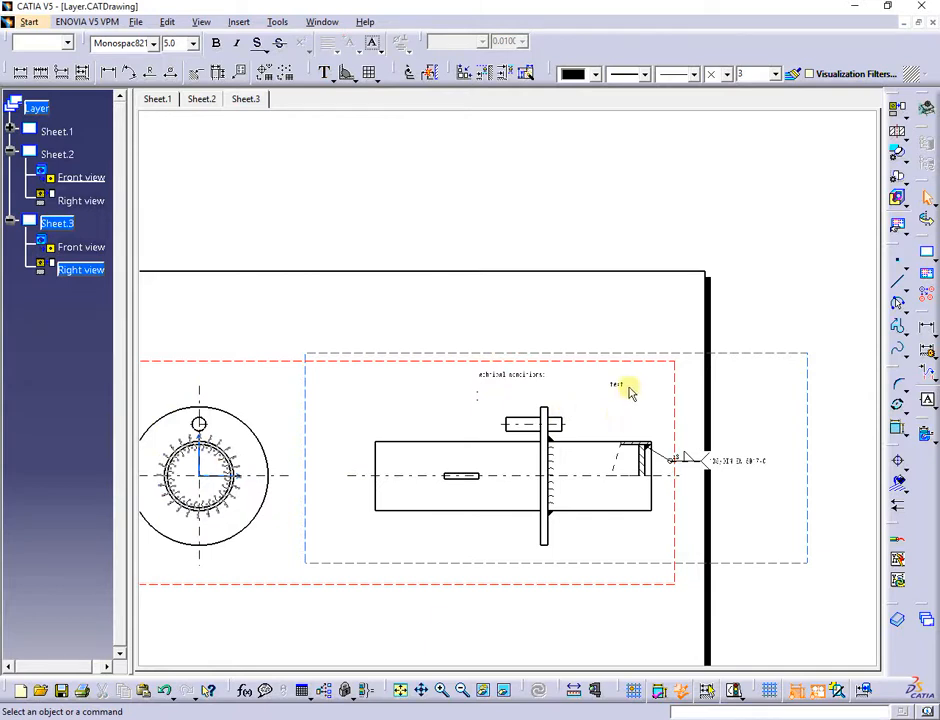
Delete the annotation "text" from Sheet.3, and set the current layer to 3 Text
click(630, 390)
key(Delete)
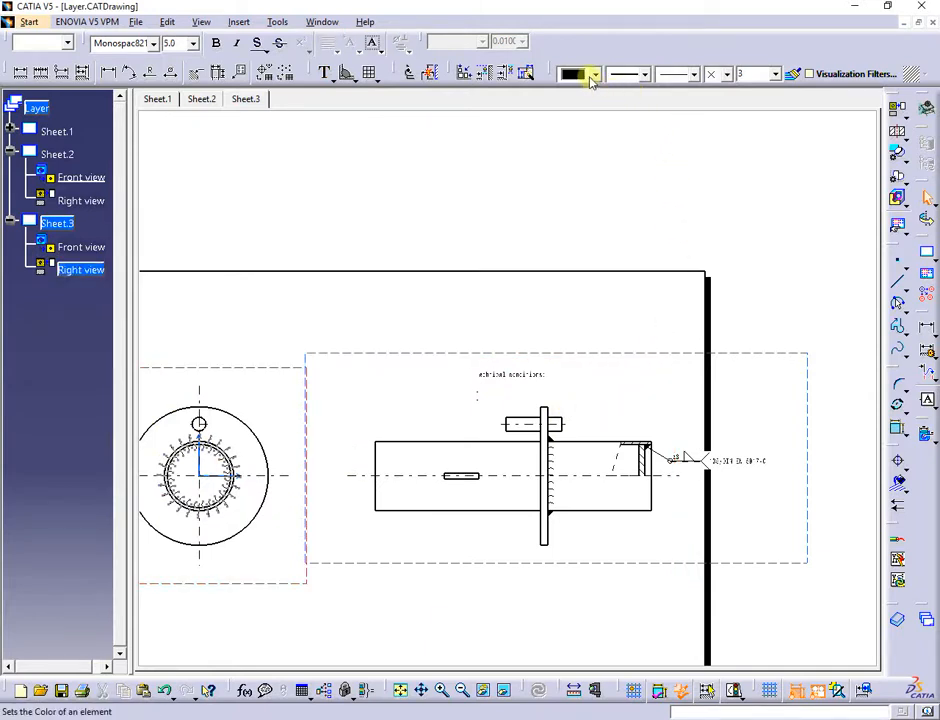
click(775, 74)
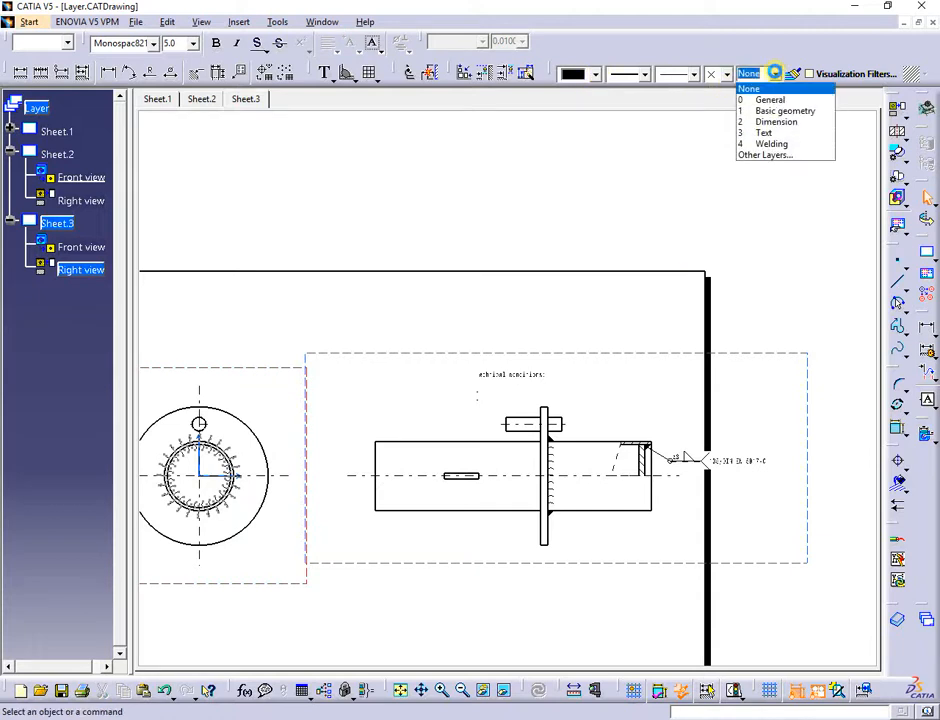
click(764, 132)
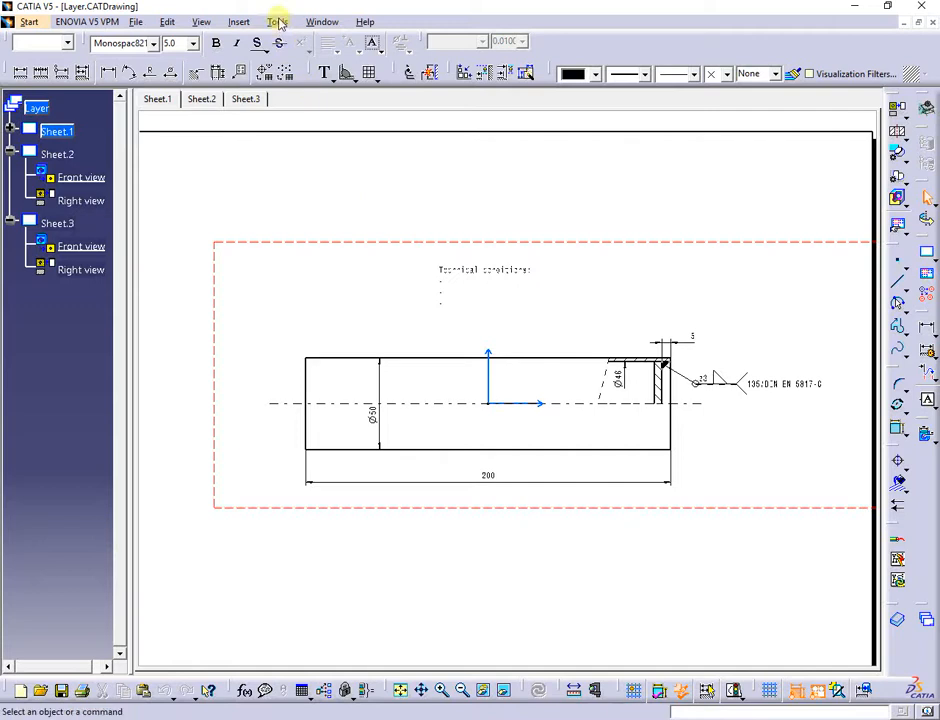
In the DXF compatibility options, set Semantic export mode with dimensions exported as Dimensions, Full block export, and Export layer name
click(278, 22)
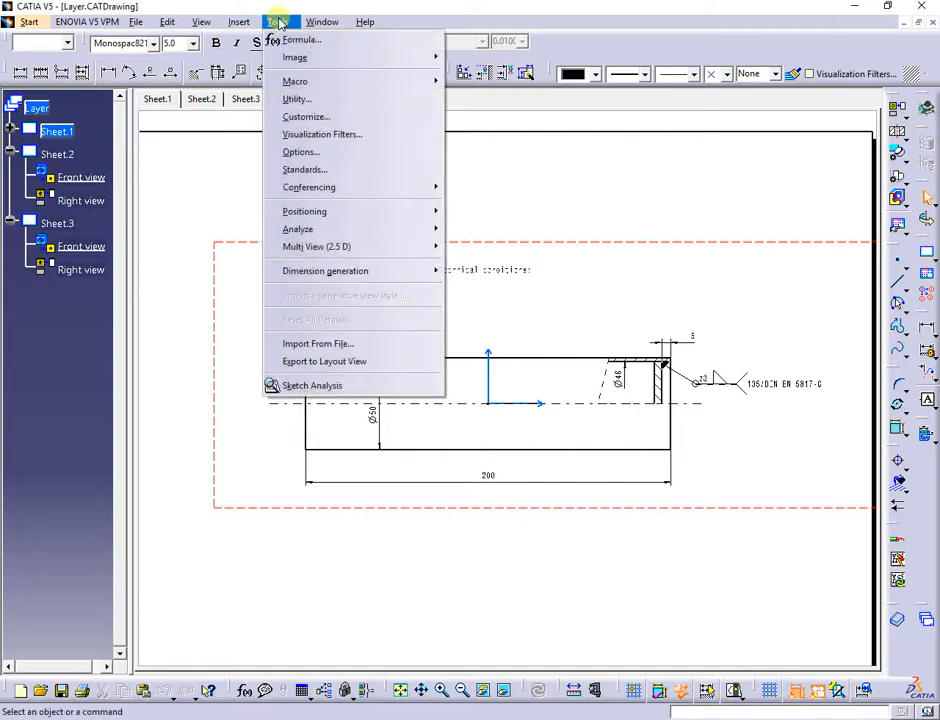
click(325, 152)
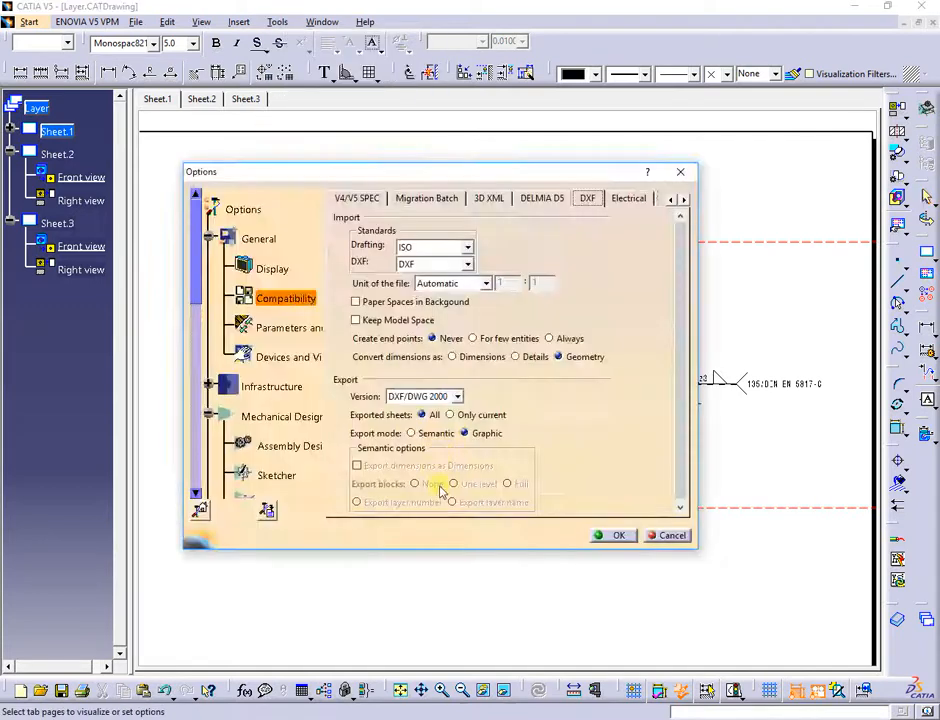
click(411, 434)
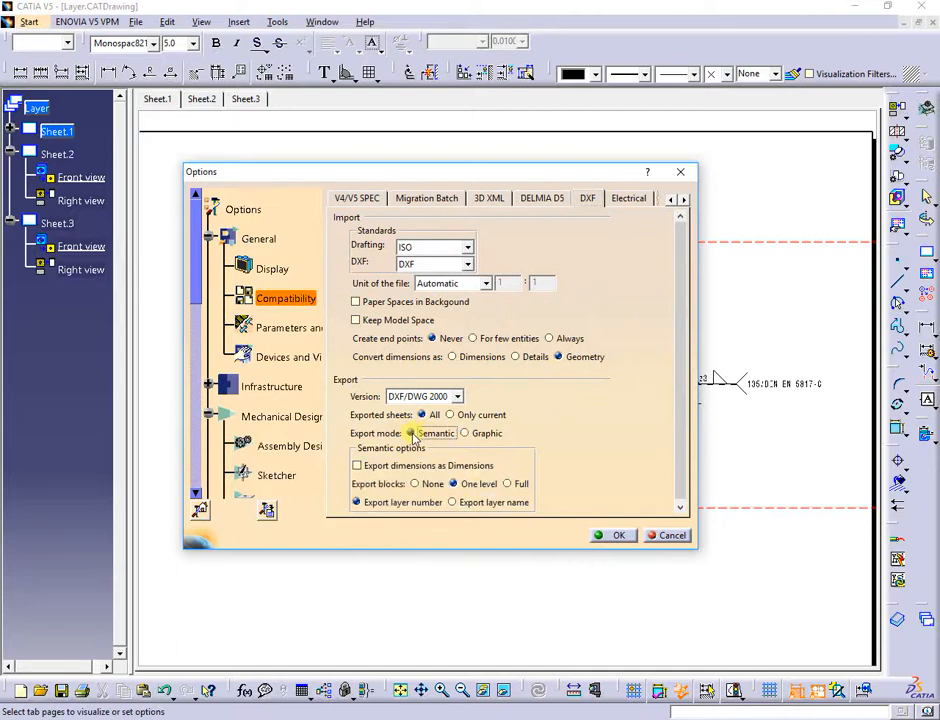
click(357, 466)
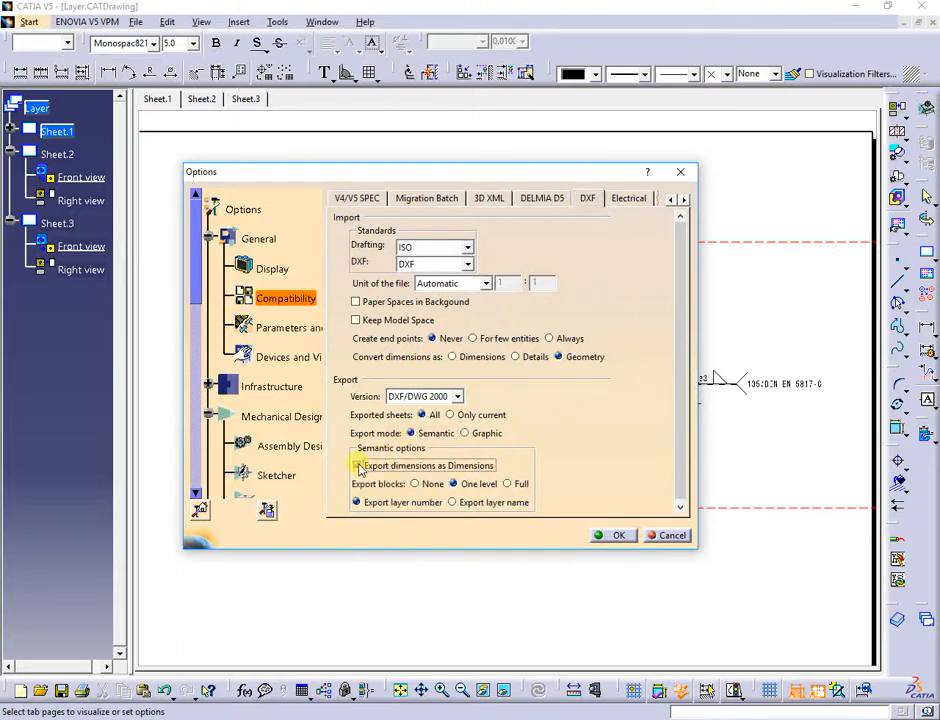
click(509, 485)
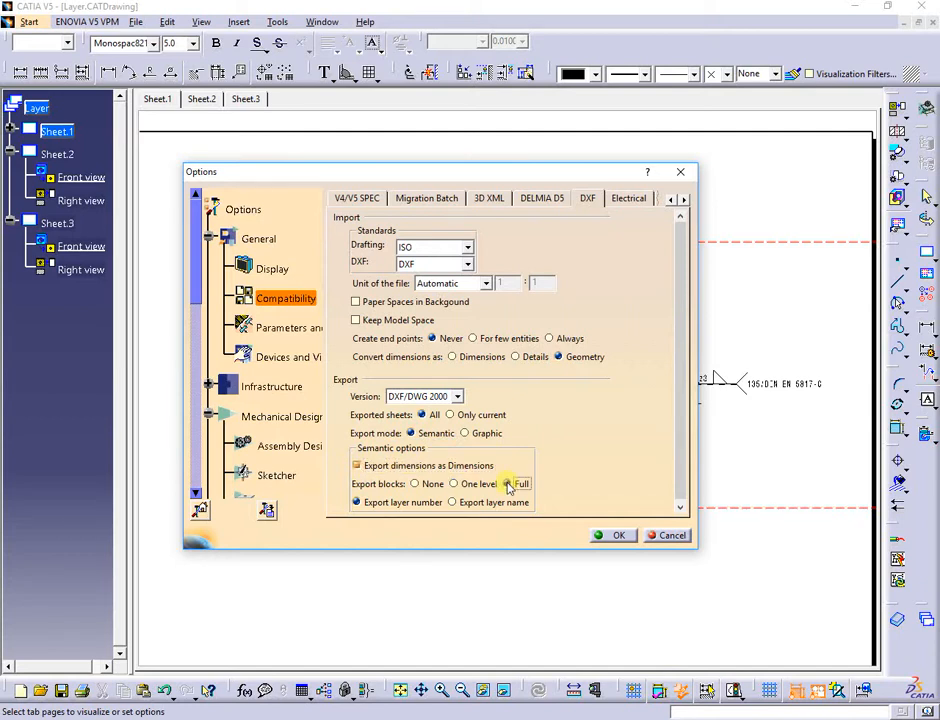
click(455, 504)
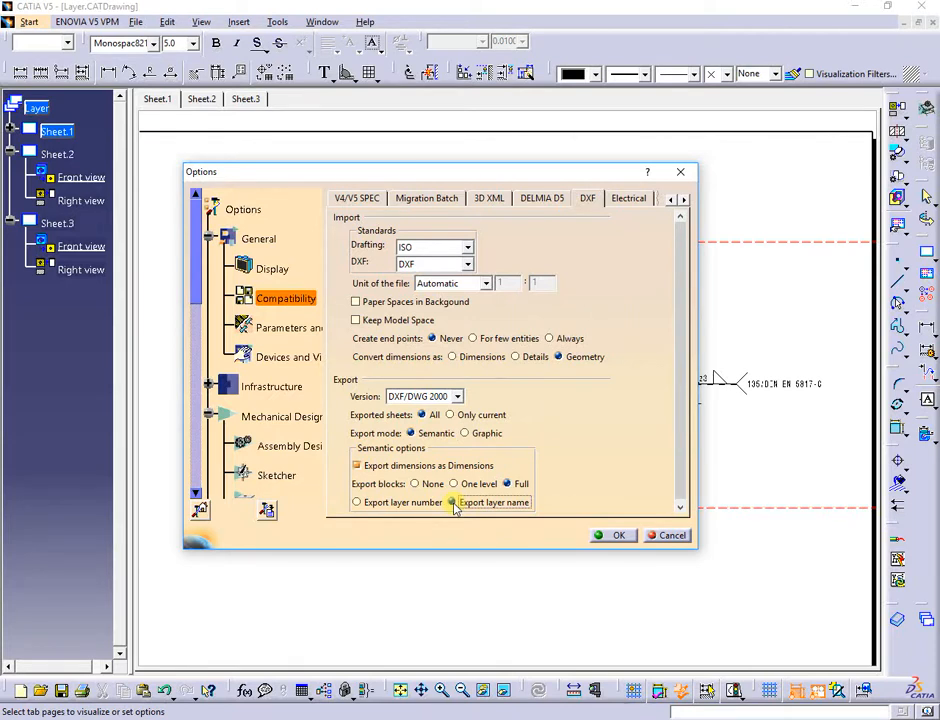
Check the available DXF export versions and import standards, keeping DXF/DWG 2000, the DXF standard and dimension conversion as Geometry
click(456, 397)
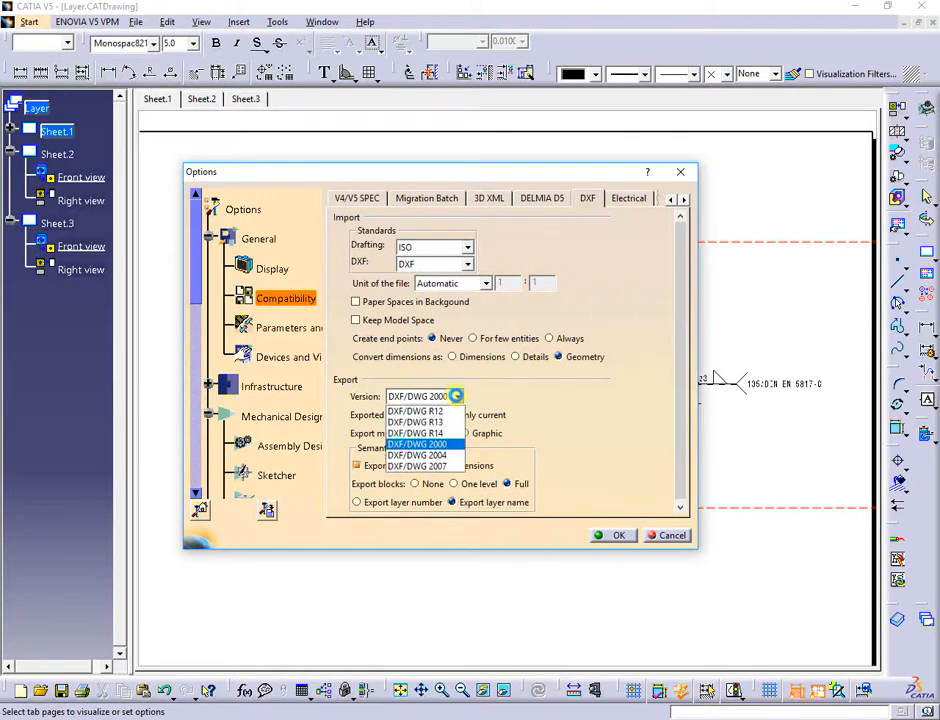
click(456, 396)
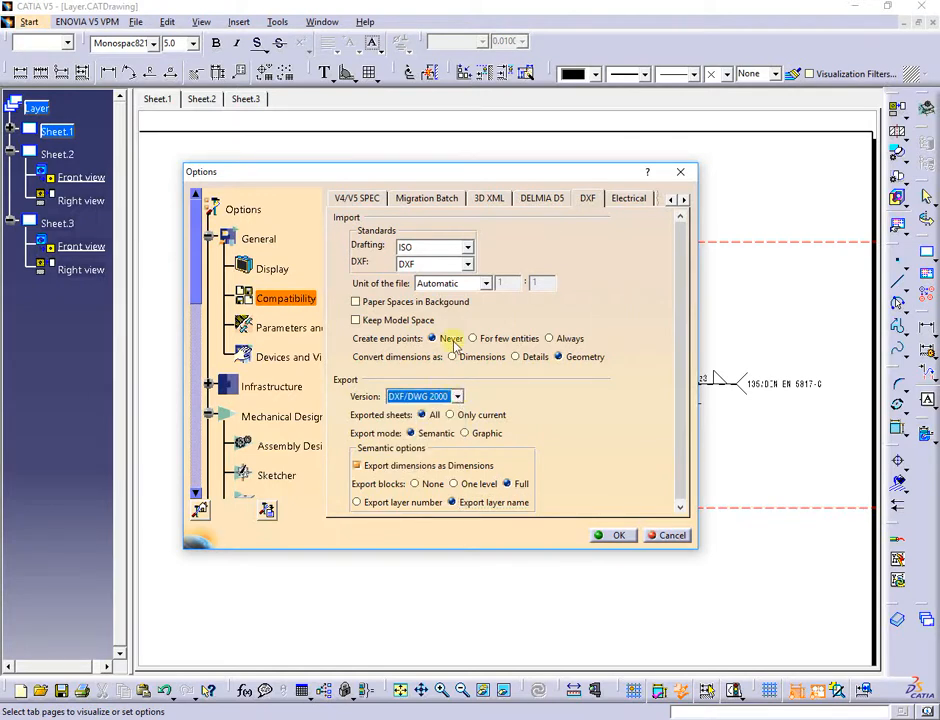
click(467, 263)
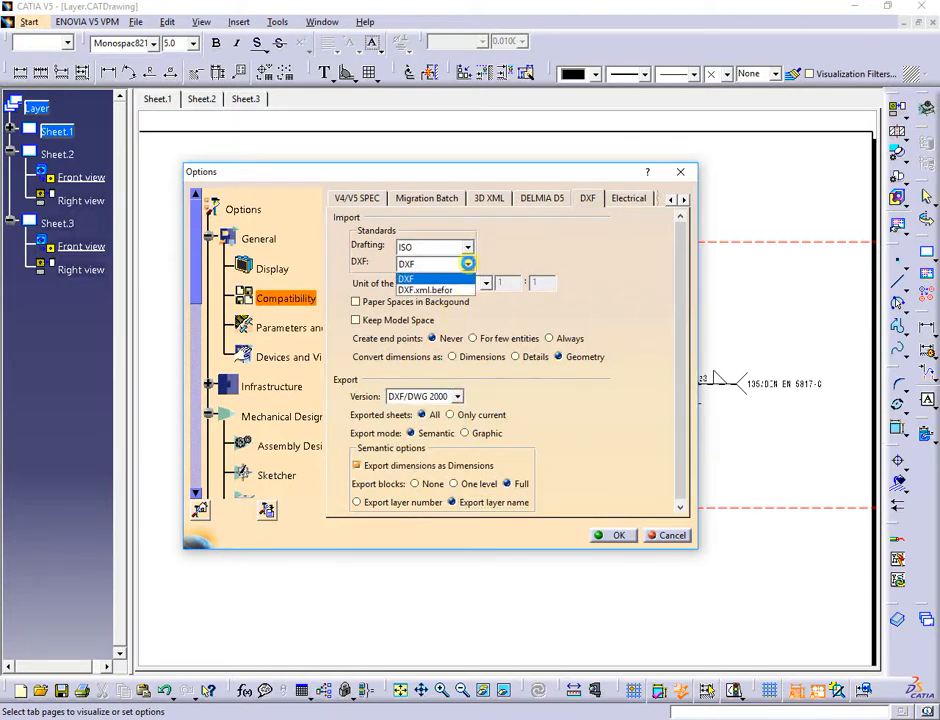
click(467, 264)
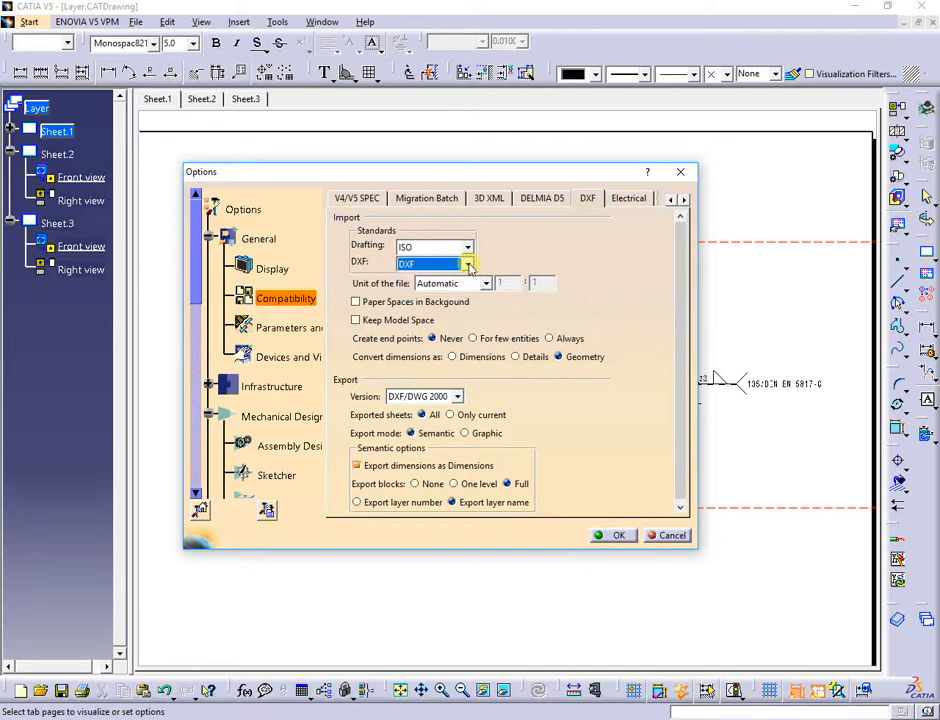
click(559, 357)
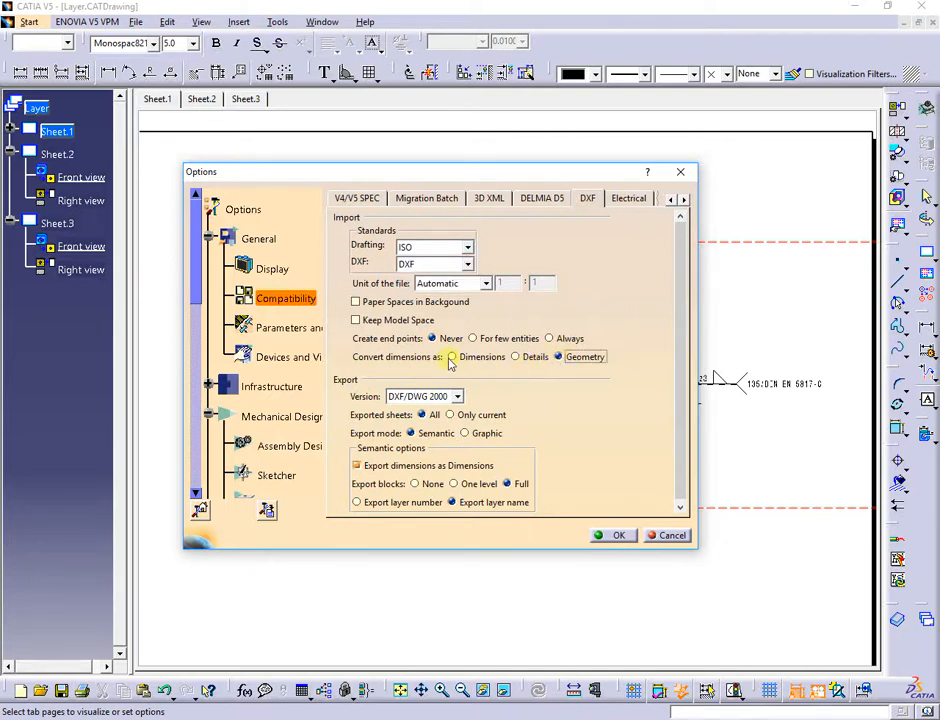